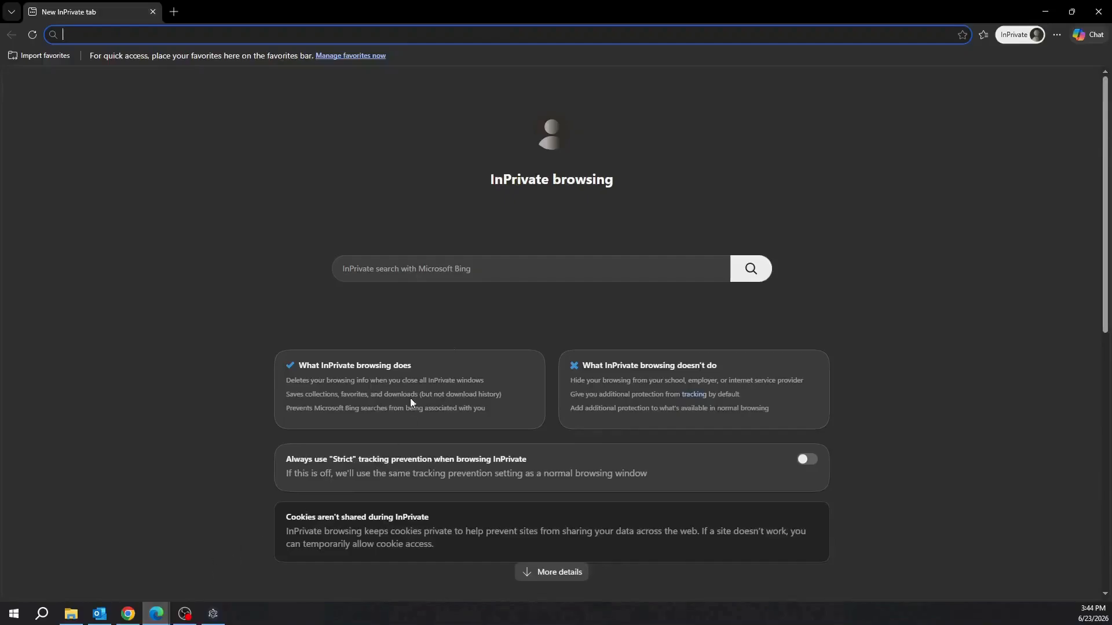
type("https://localhost:5000/web/")
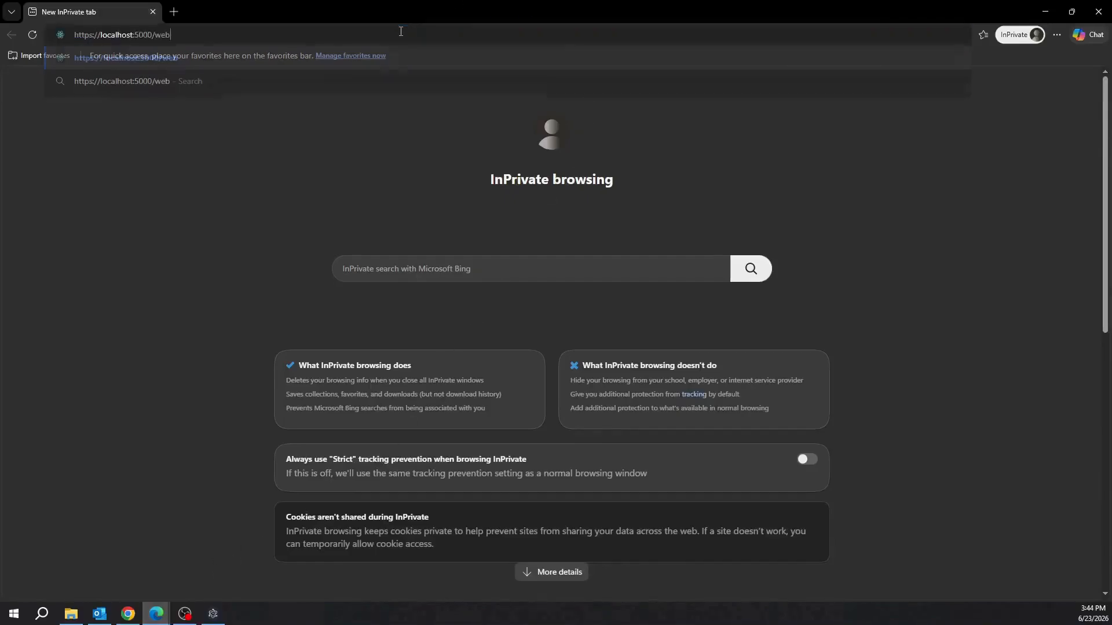
key("Return")
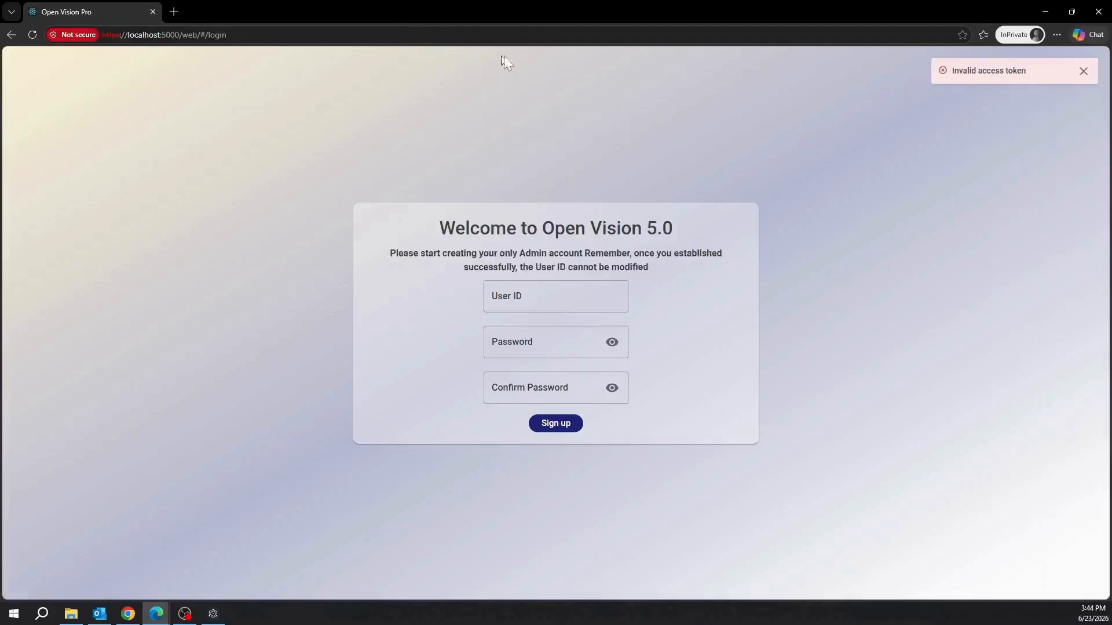
Sign up the admin account with a user ID, a password and its matching confirmation.
left_click(530, 299)
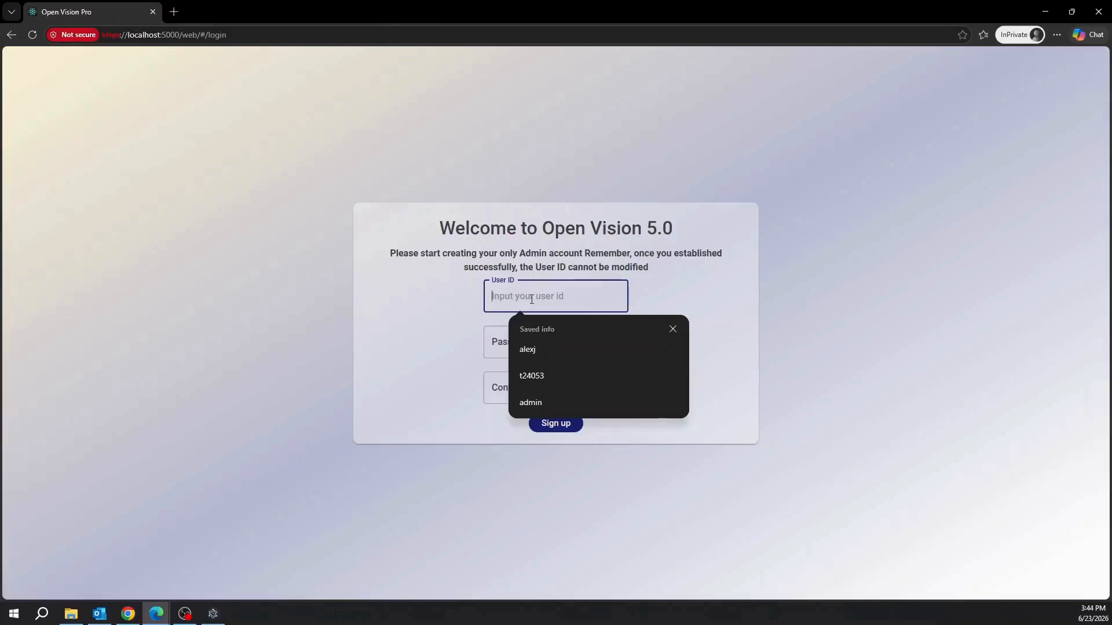
type("a")
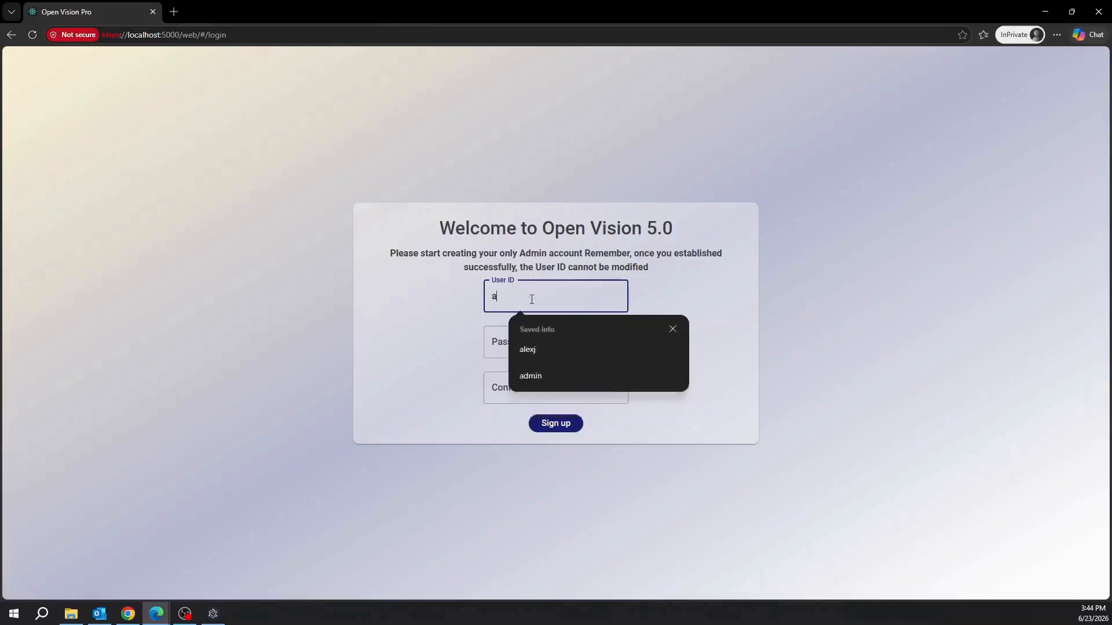
type("l")
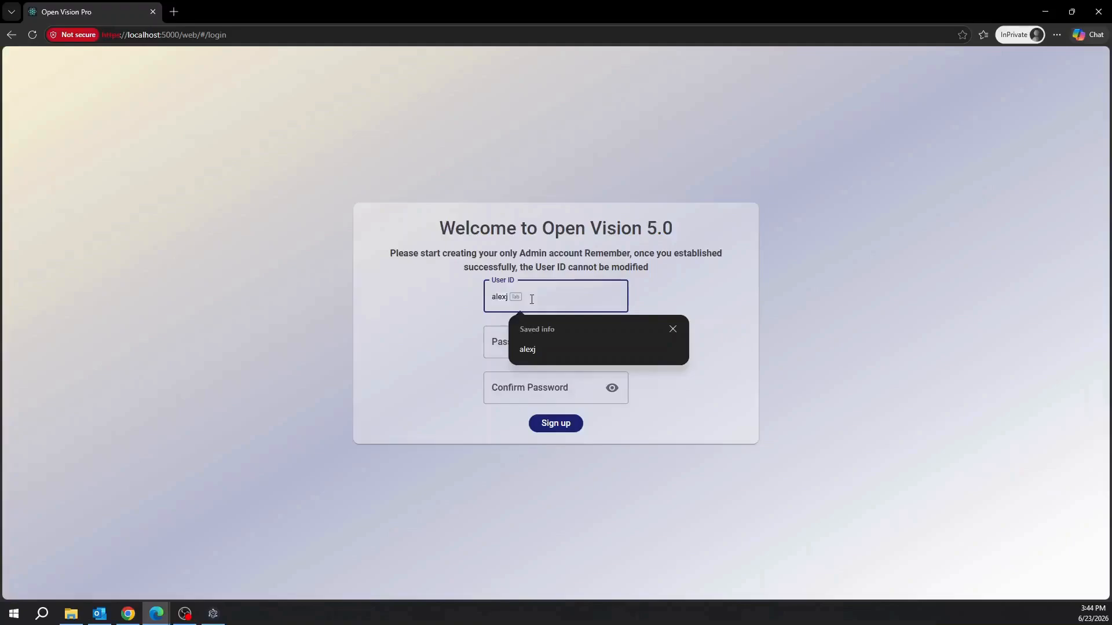
key("Tab")
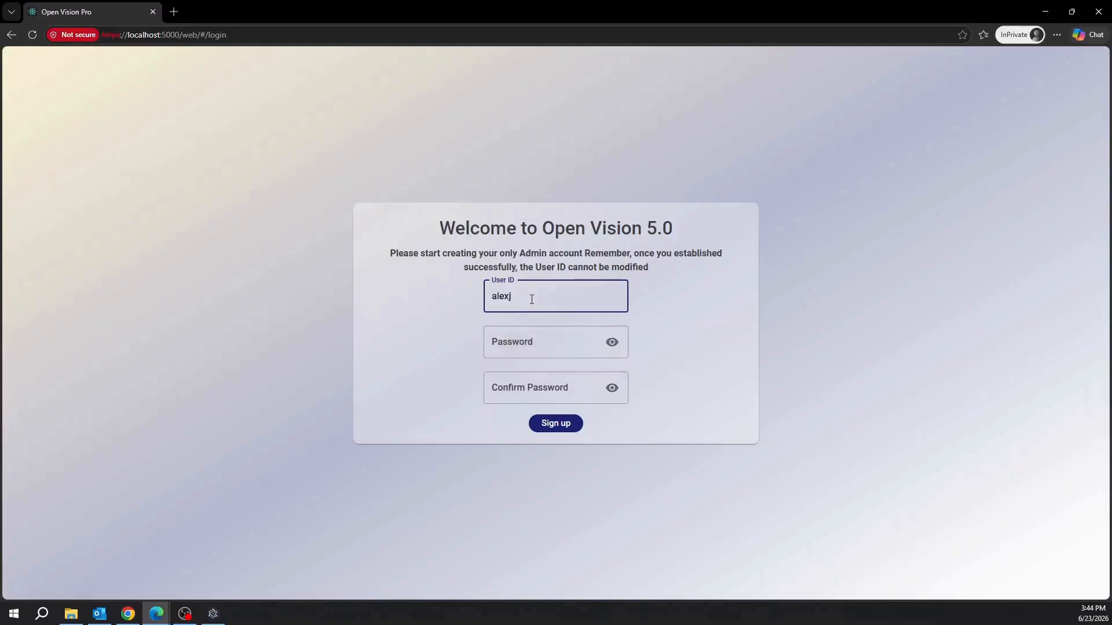
key("Tab")
type("*")
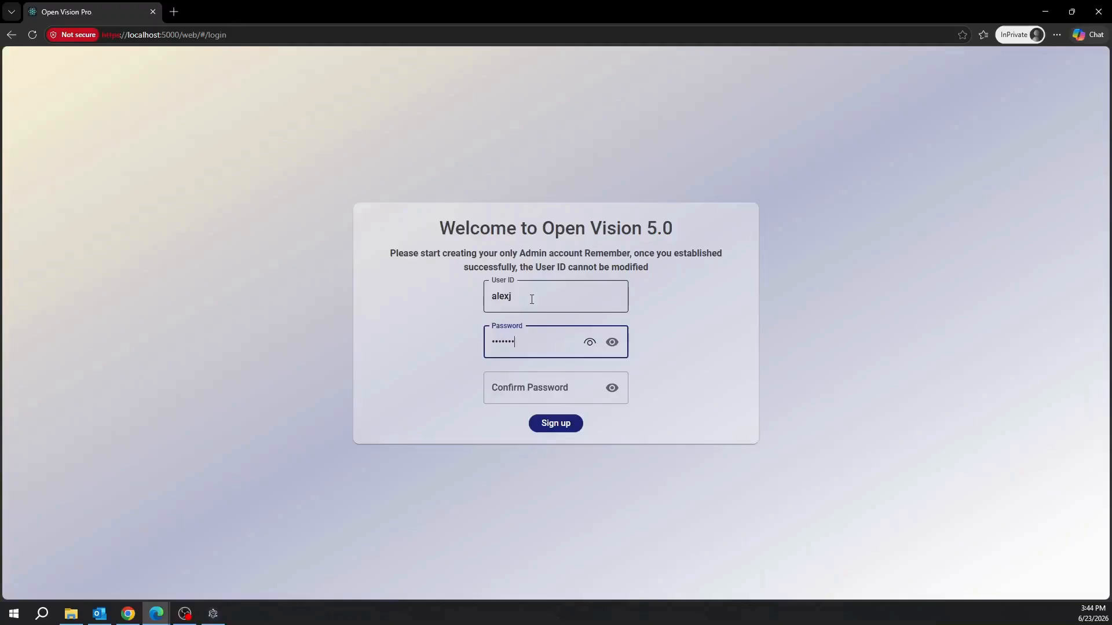
key("Tab")
key("Tab")
type("*")
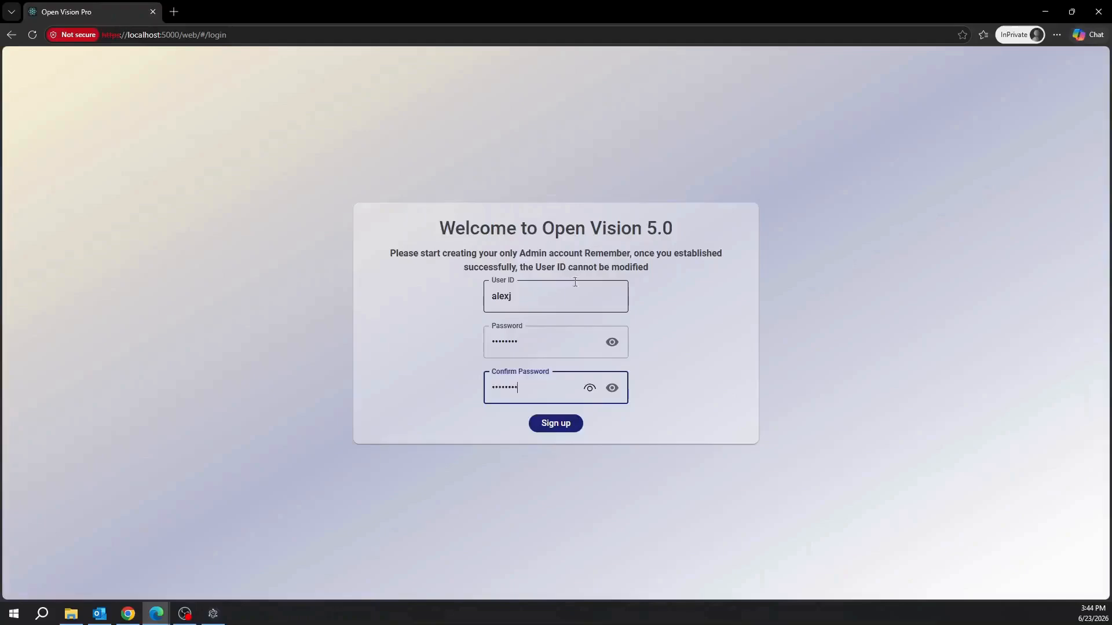
left_click(563, 428)
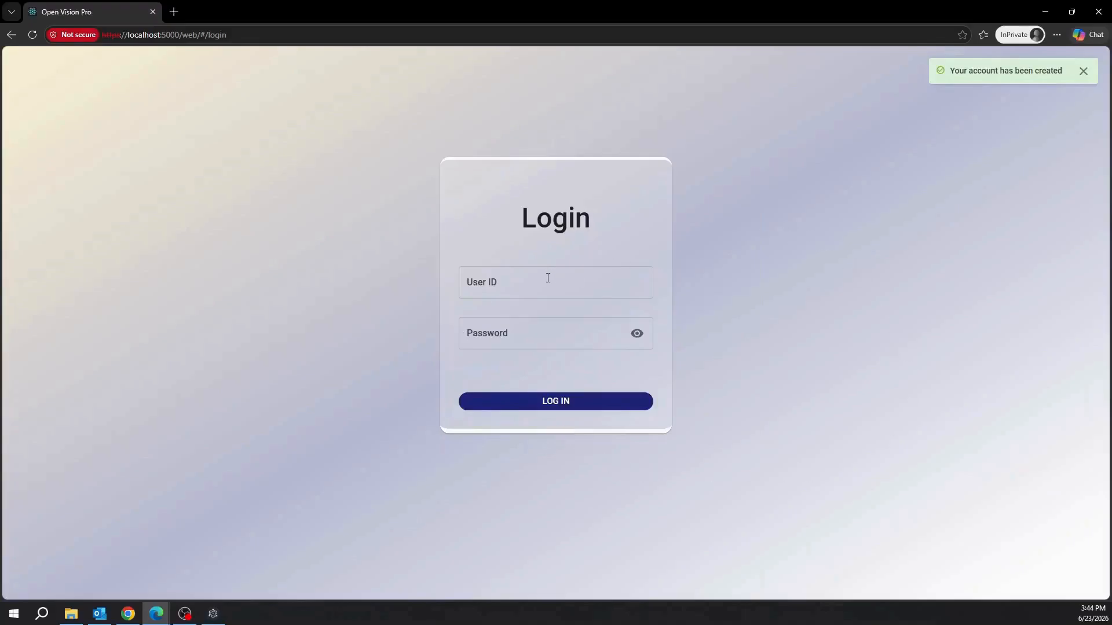
Log in with the new admin user ID and password.
left_click(547, 278)
type("alexj")
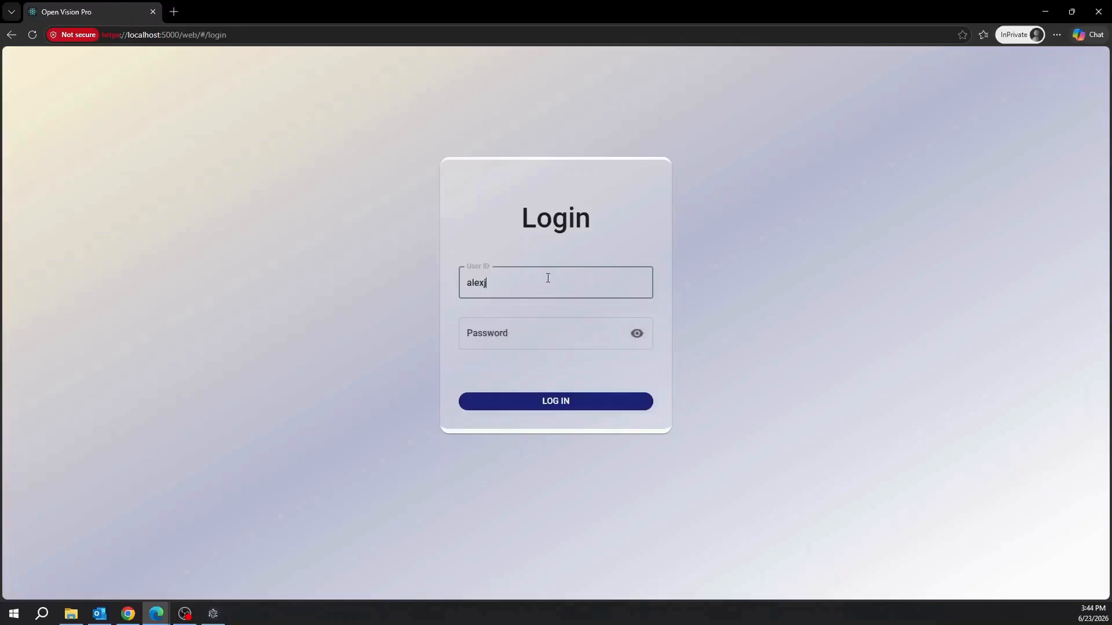
left_click(547, 330)
type("•")
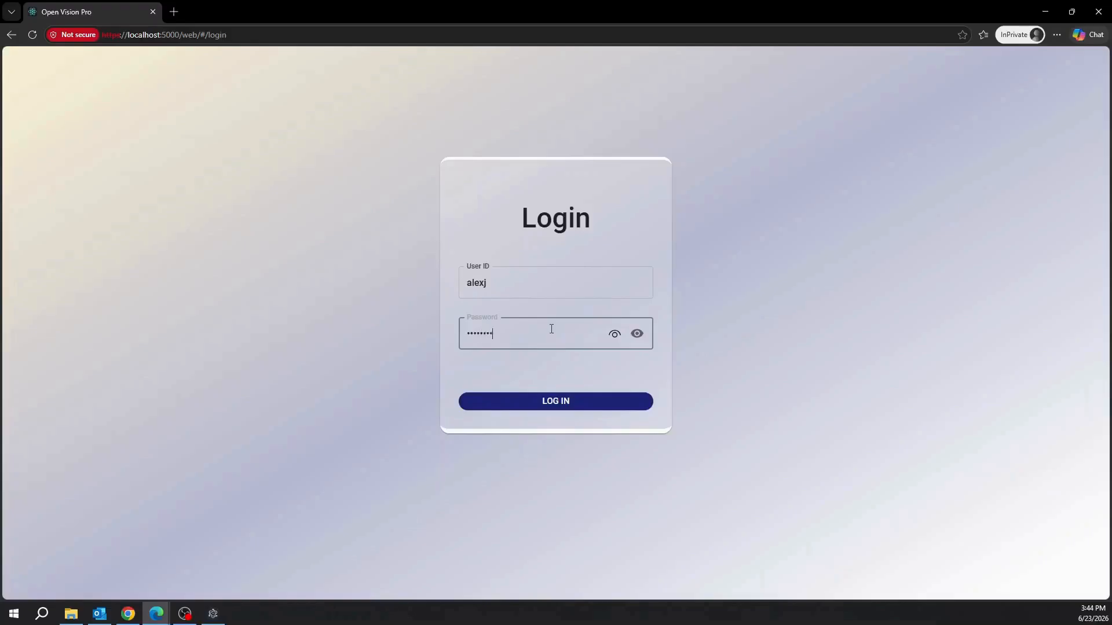
left_click(581, 404)
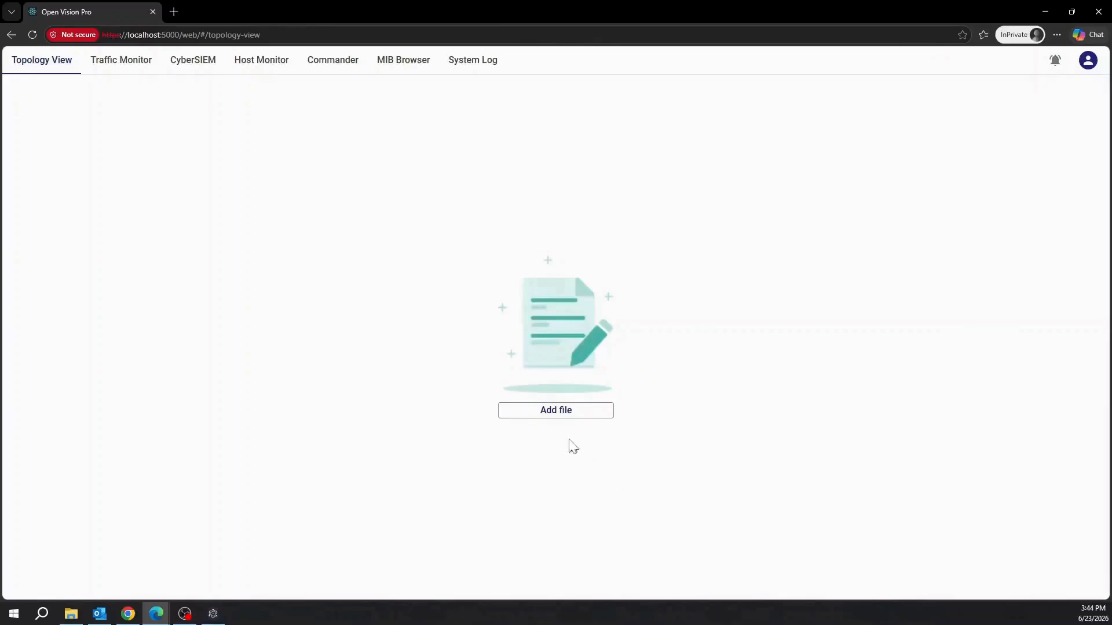
Add a new topology file named 'Open Vision Demo' with description 'Demo 1' and continue.
left_click(575, 411)
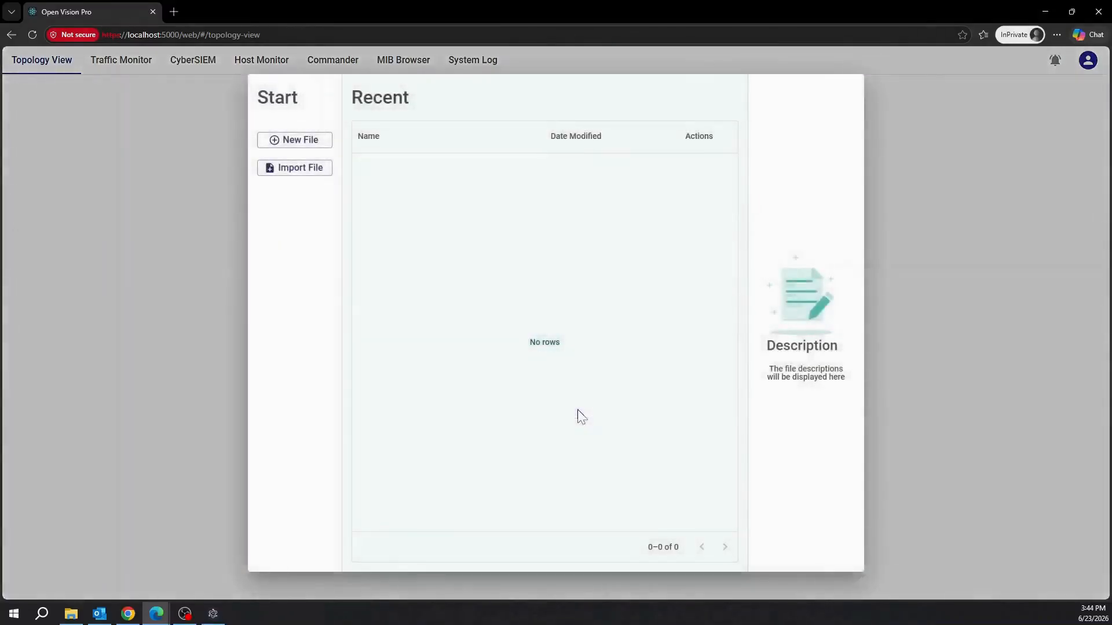
left_click(309, 141)
left_click(468, 163)
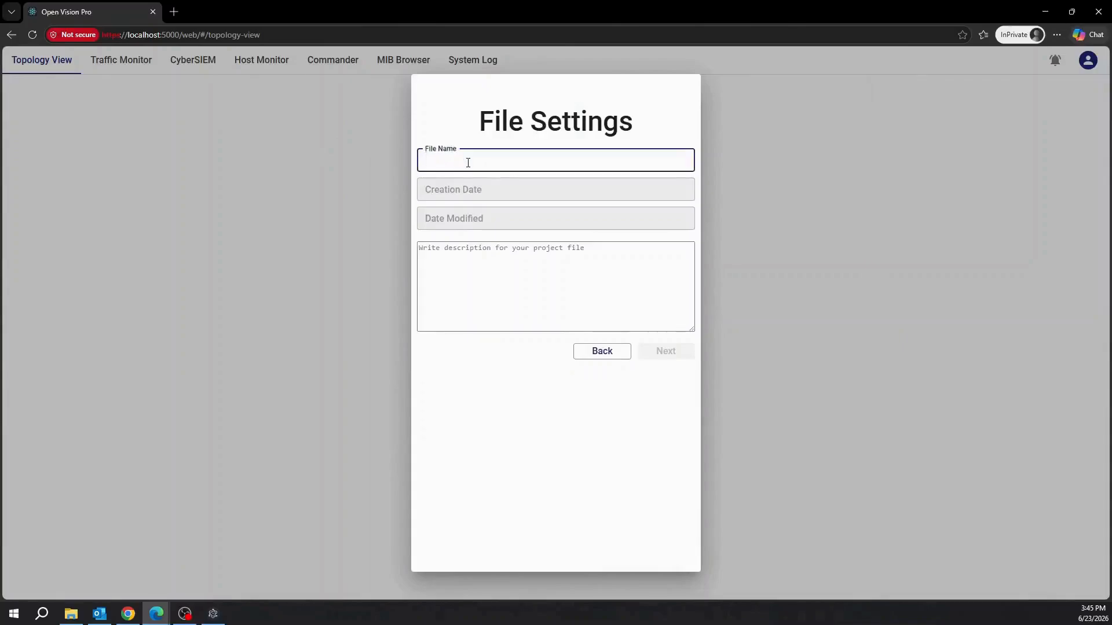
type("Open ")
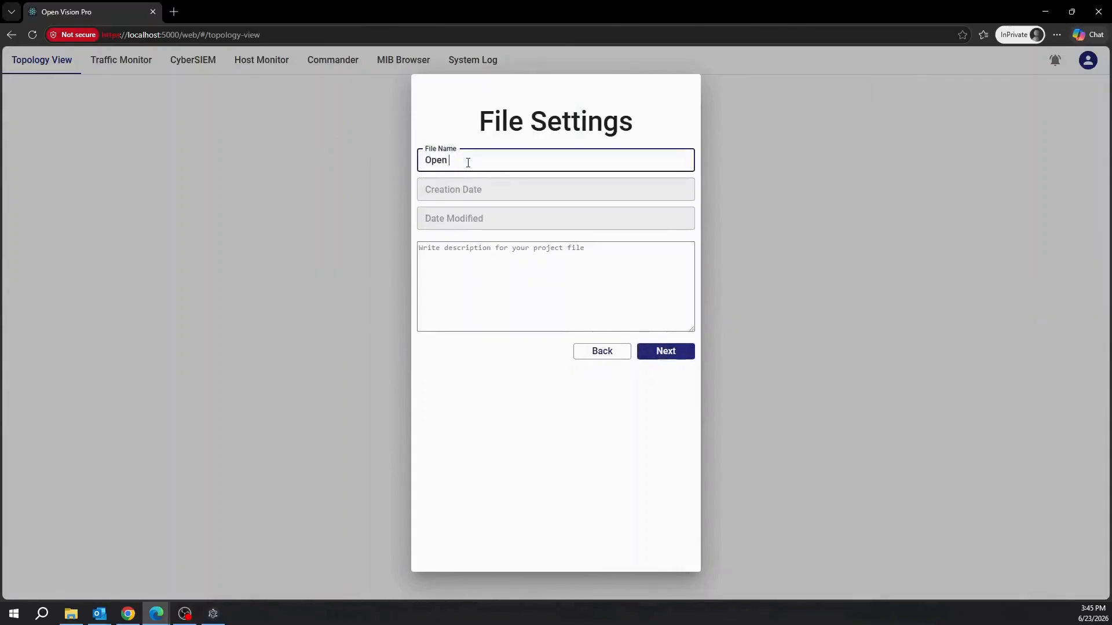
type("Vision")
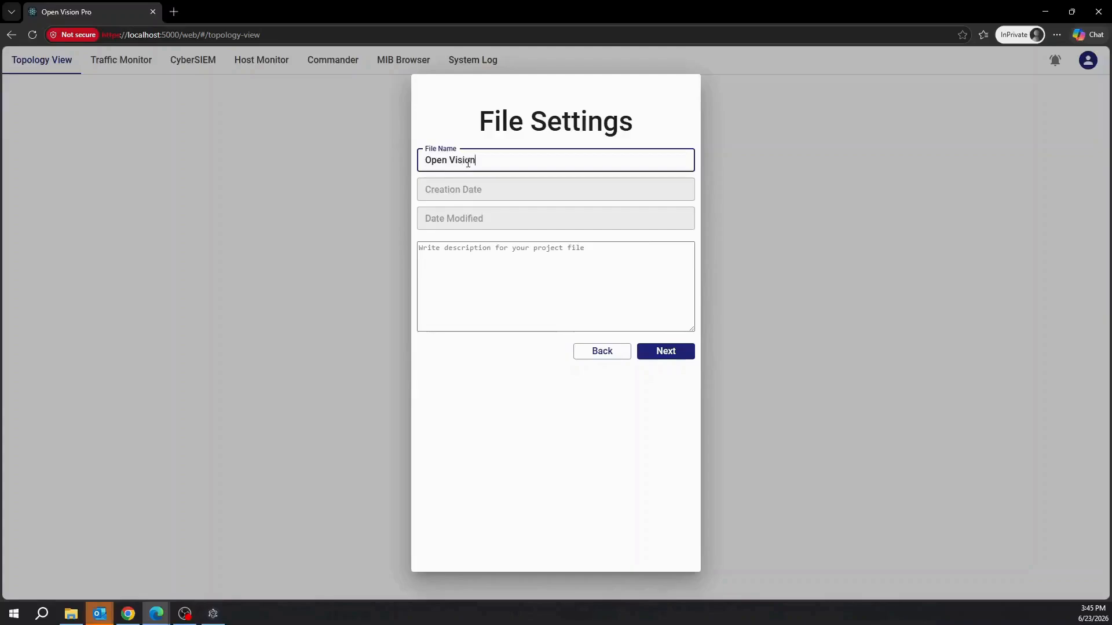
type(" Demo")
left_click(636, 253)
type("De")
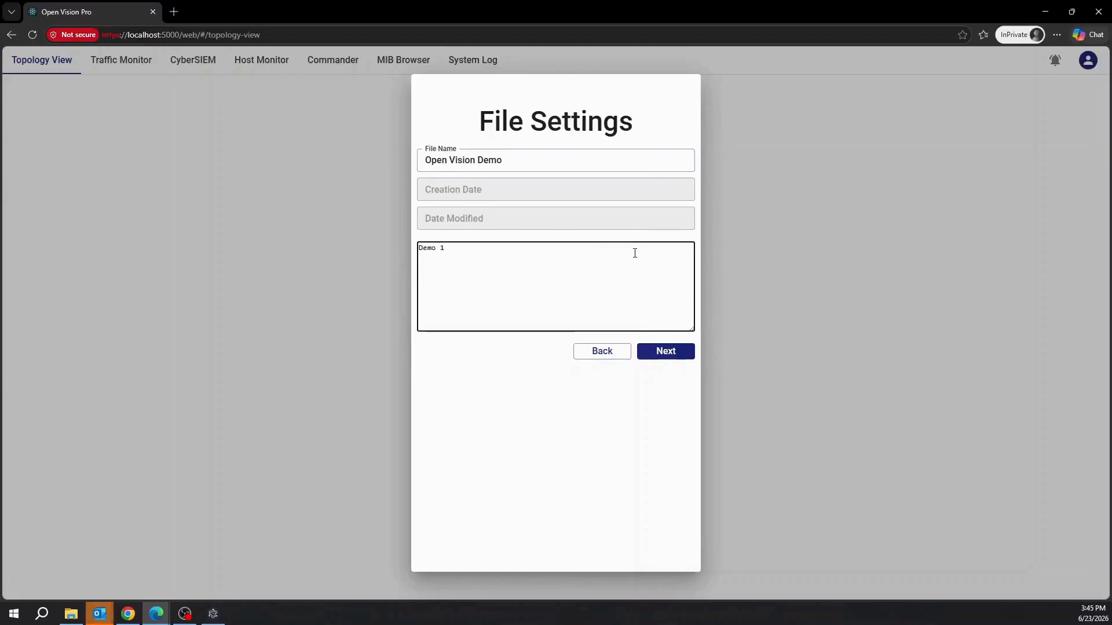
left_click(675, 355)
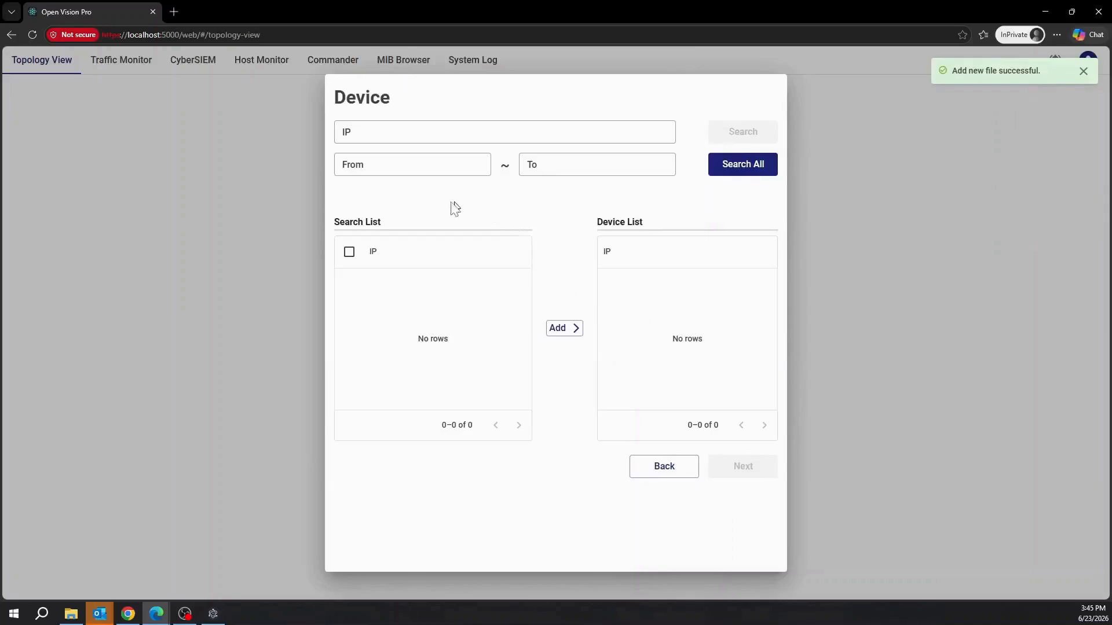
Search all addresses from 192.168.1.10 to 192.168.1.50 for devices.
left_click(404, 165)
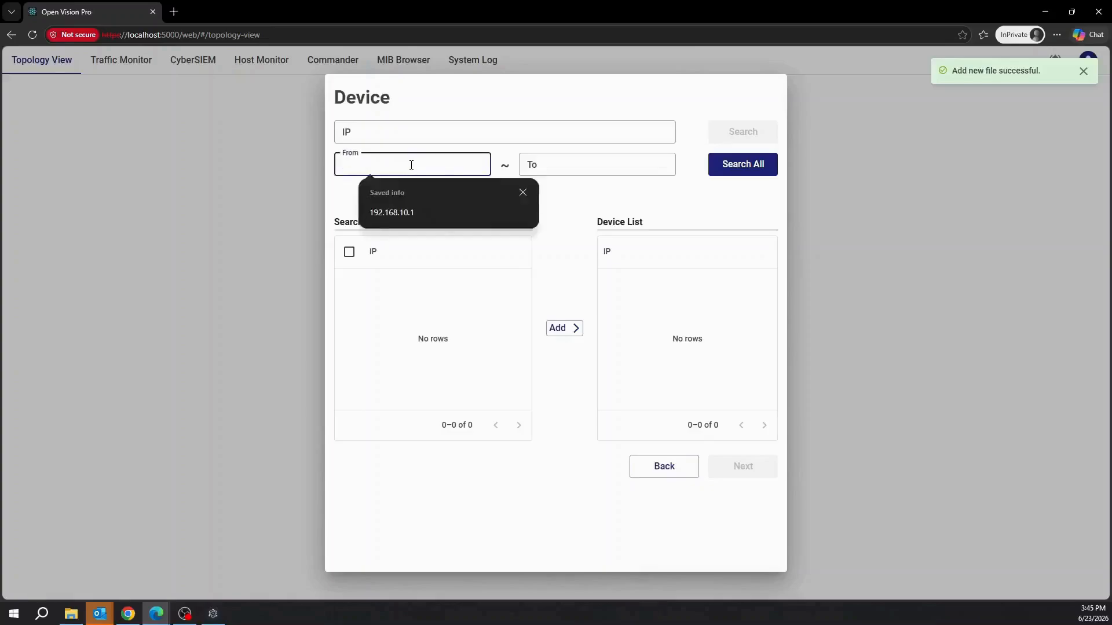
left_click(404, 165)
type("192")
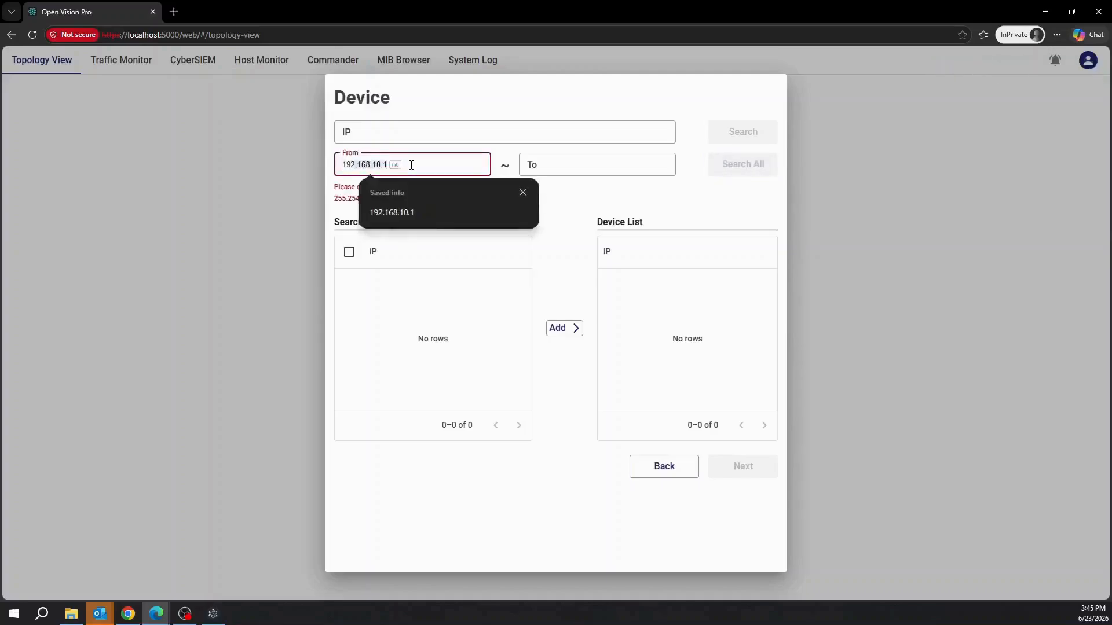
type(".168.1.10")
key("Tab")
type("192")
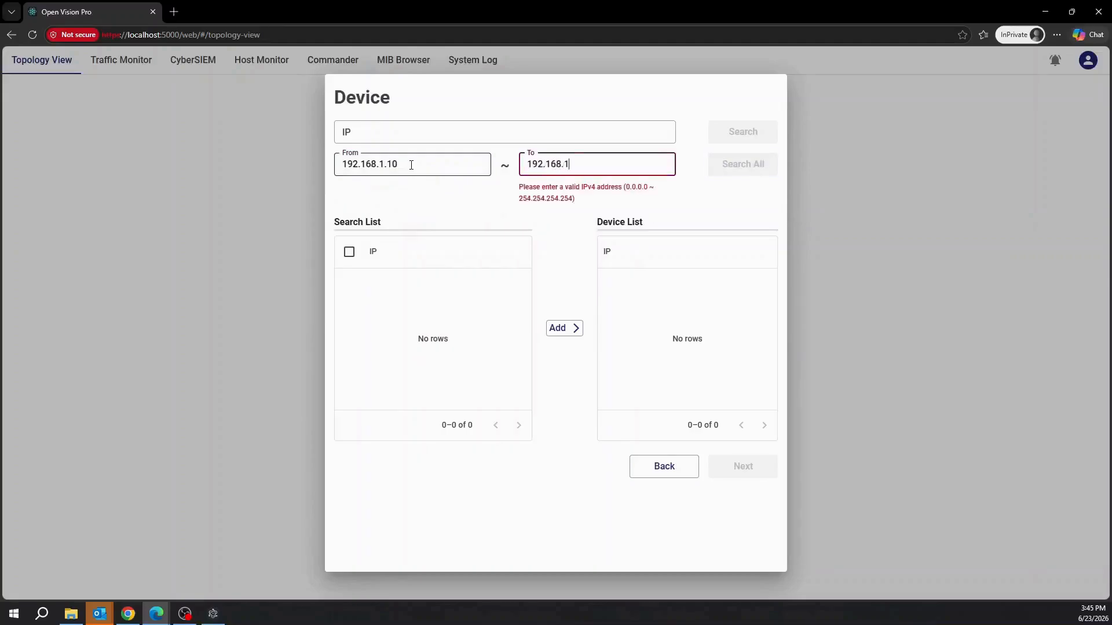
type(".168.1.50")
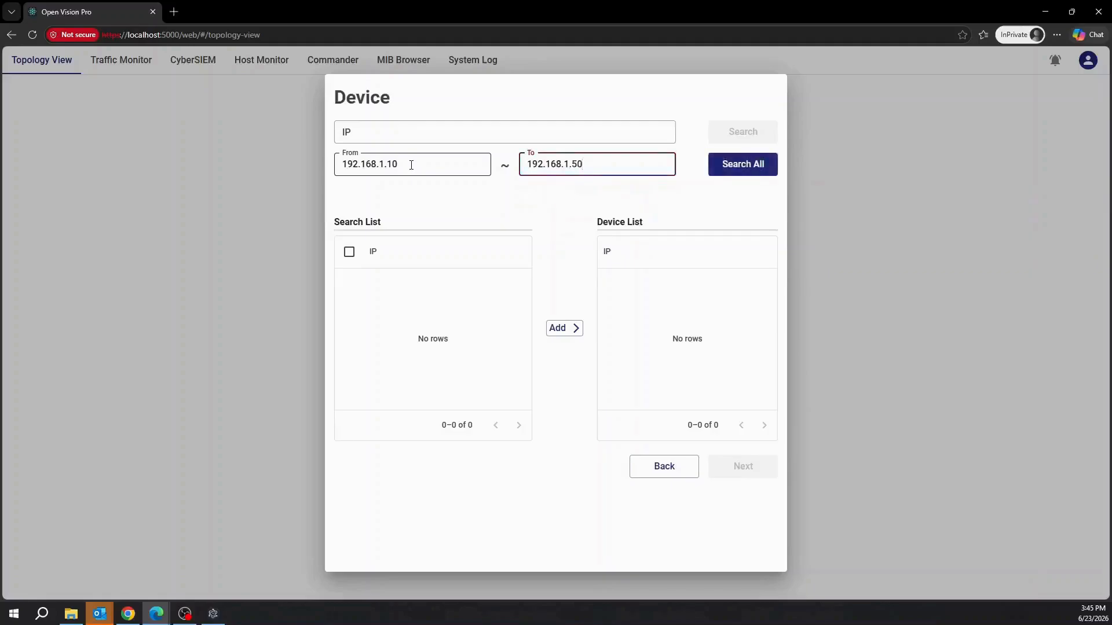
left_click(735, 168)
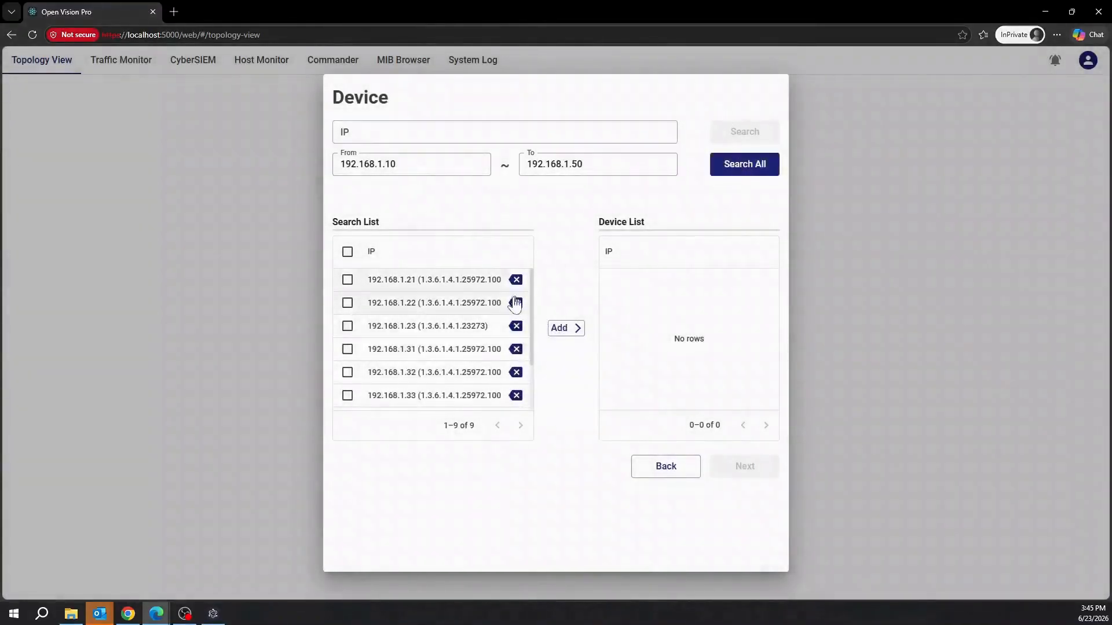
Select all nine found devices and add them to the Device List.
scroll(470, 292, "down", 2)
scroll(464, 336, "up", 2)
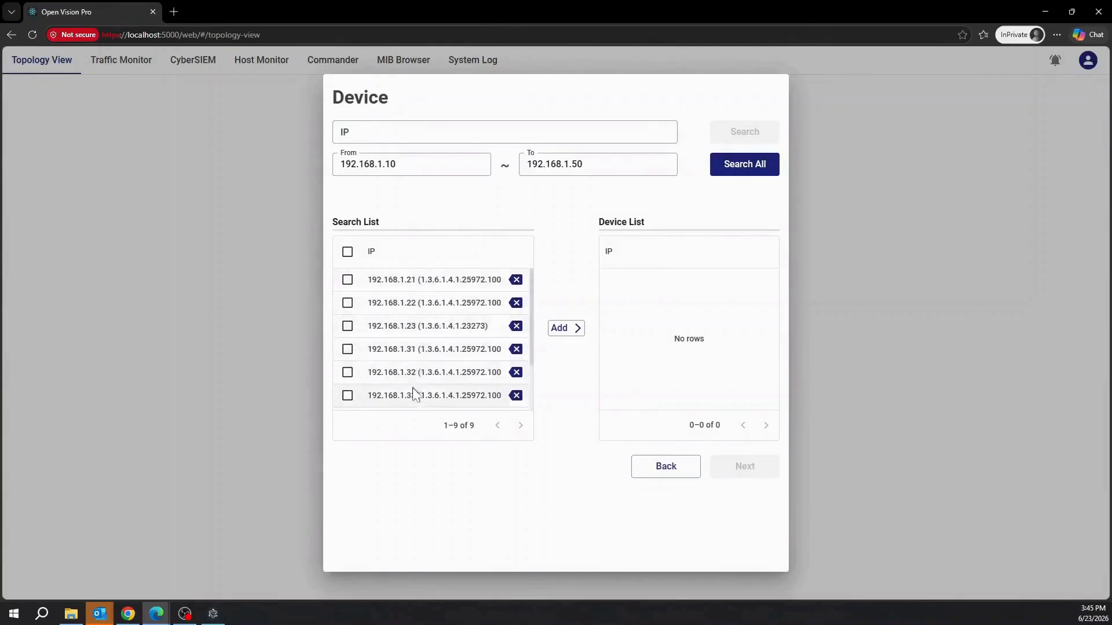
scroll(413, 393, "down", 2)
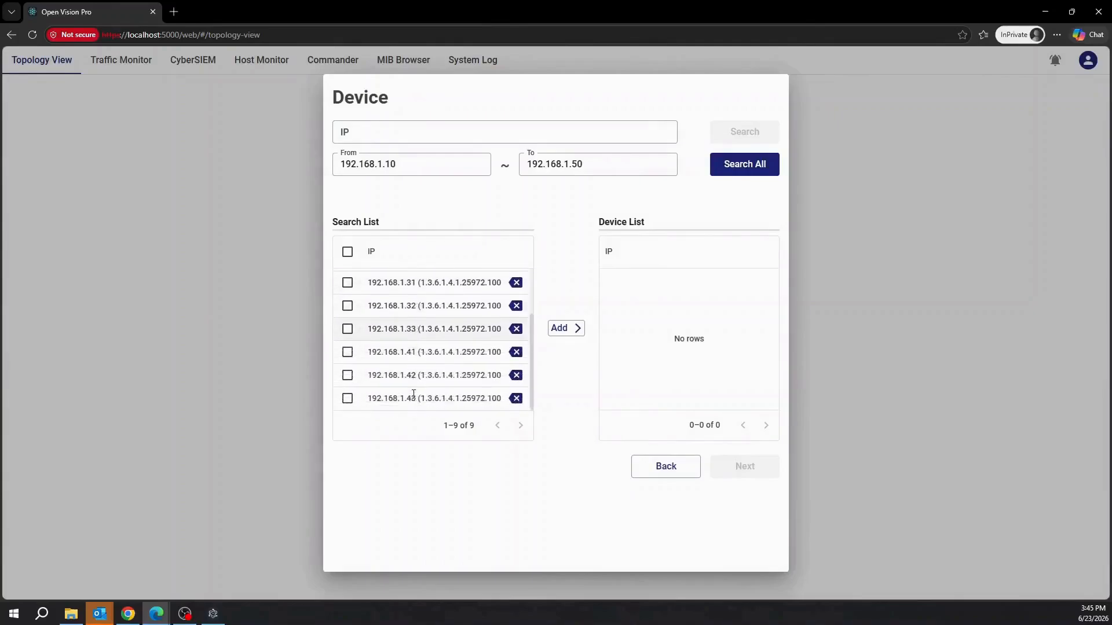
left_click(347, 253)
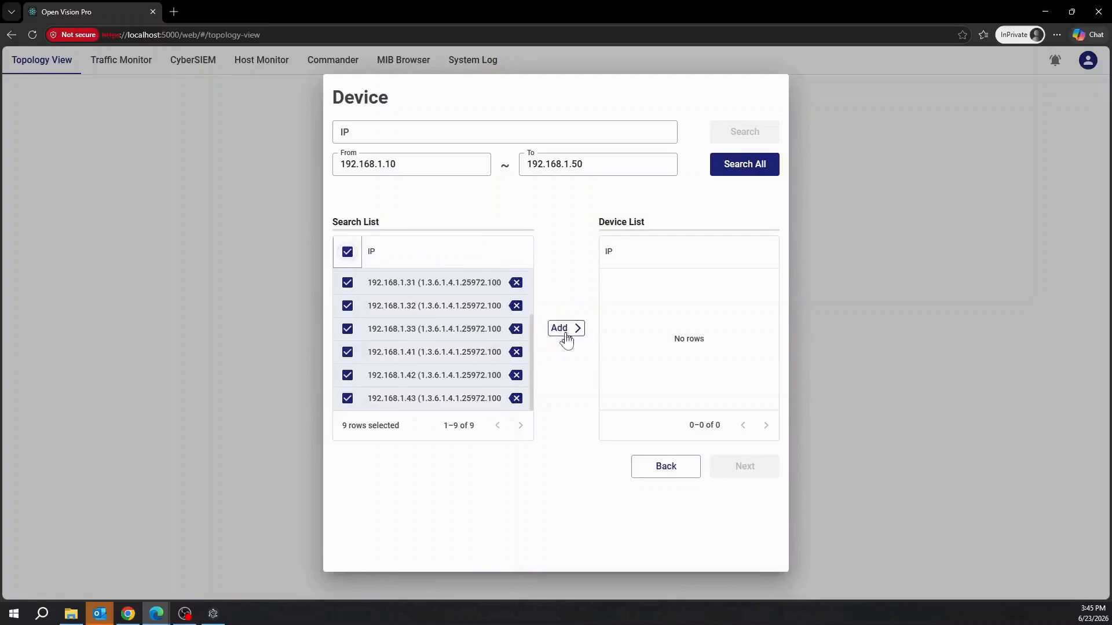
left_click(565, 335)
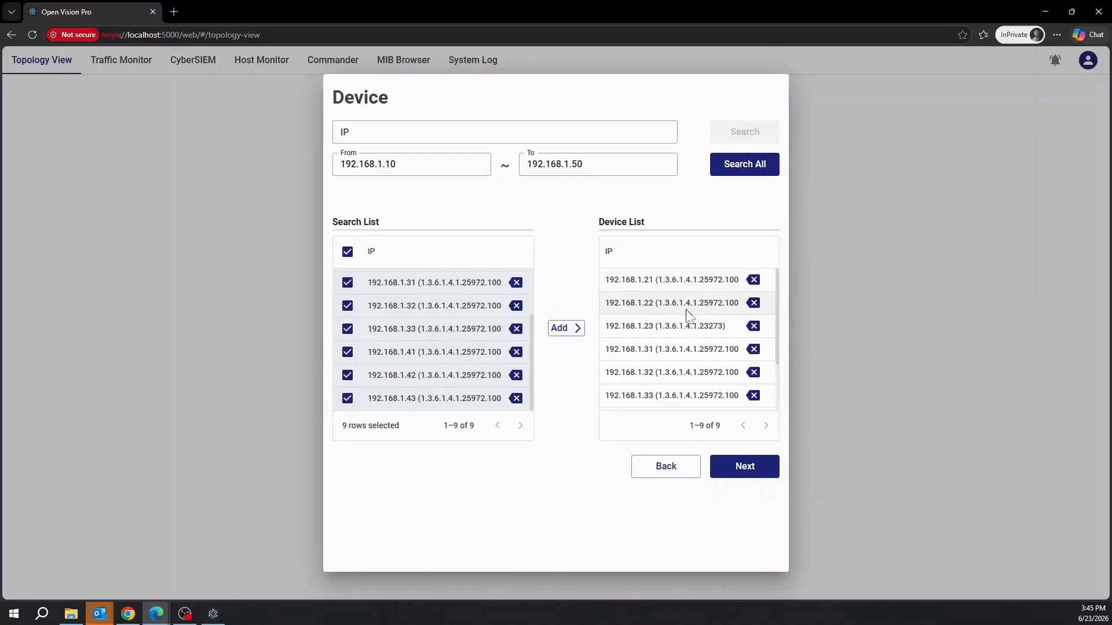
scroll(637, 301, "down", 3)
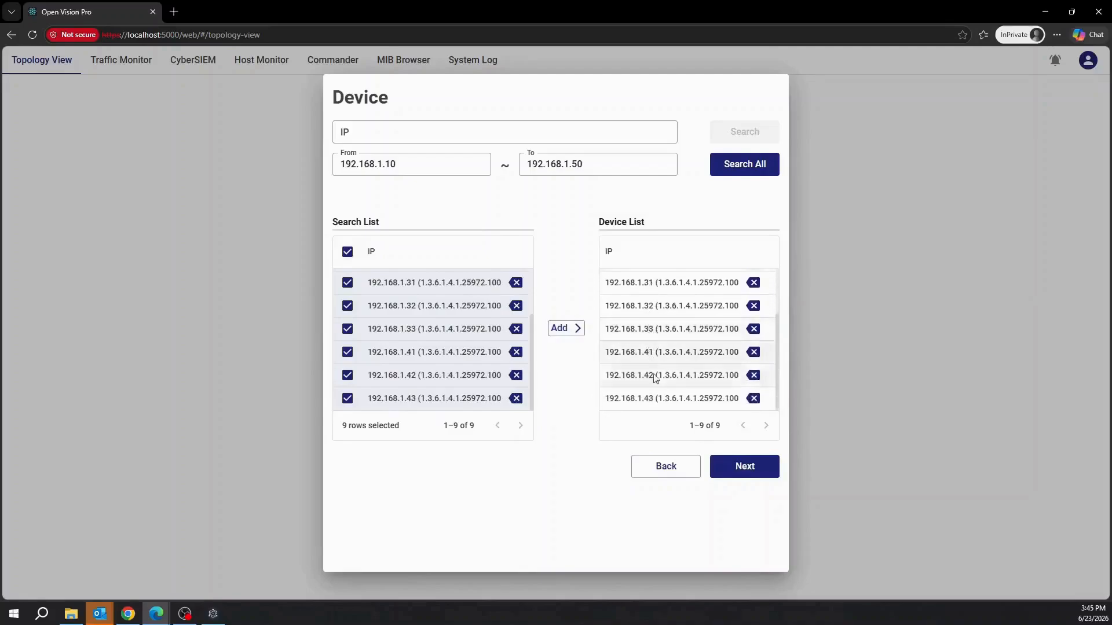
scroll(653, 399, "up", 3)
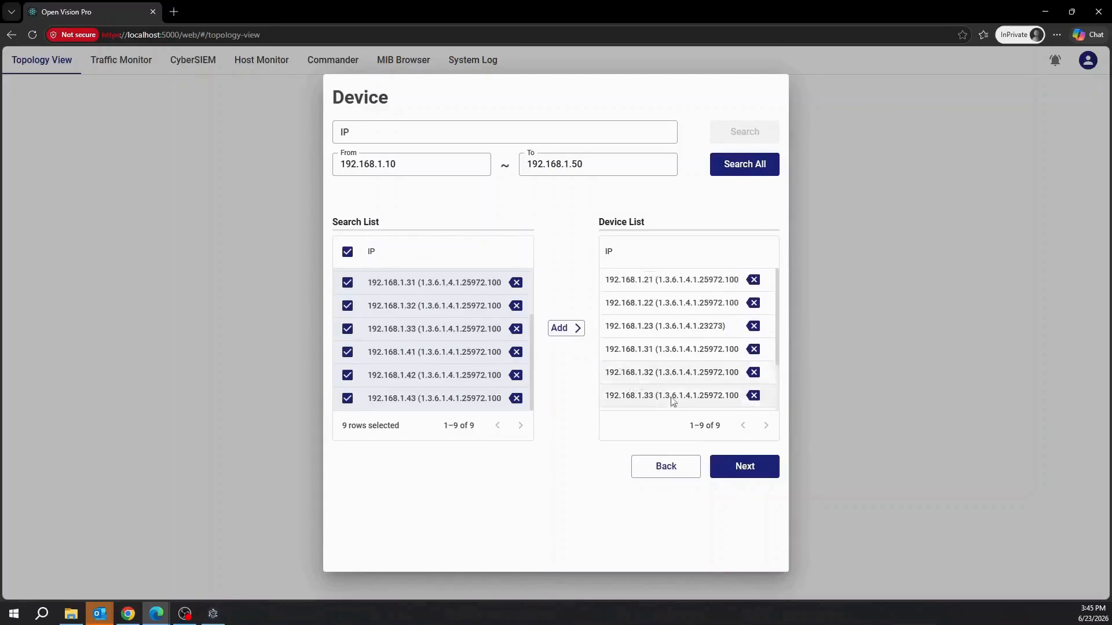
Confirm the nine-device list and finish the topology after reviewing the preview.
left_click(740, 476)
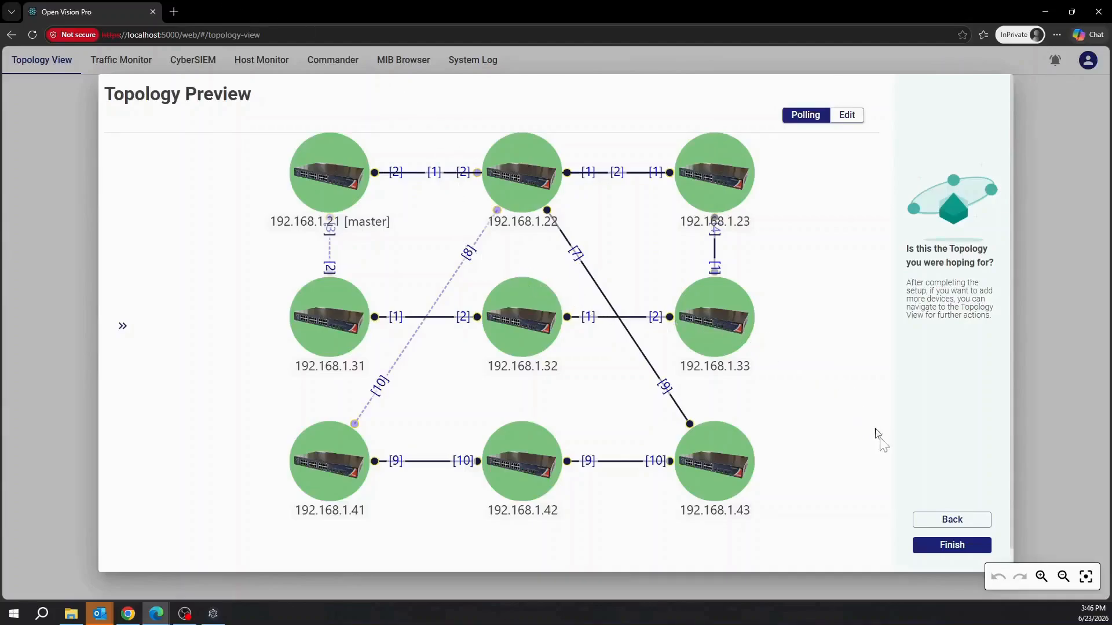
left_click(935, 547)
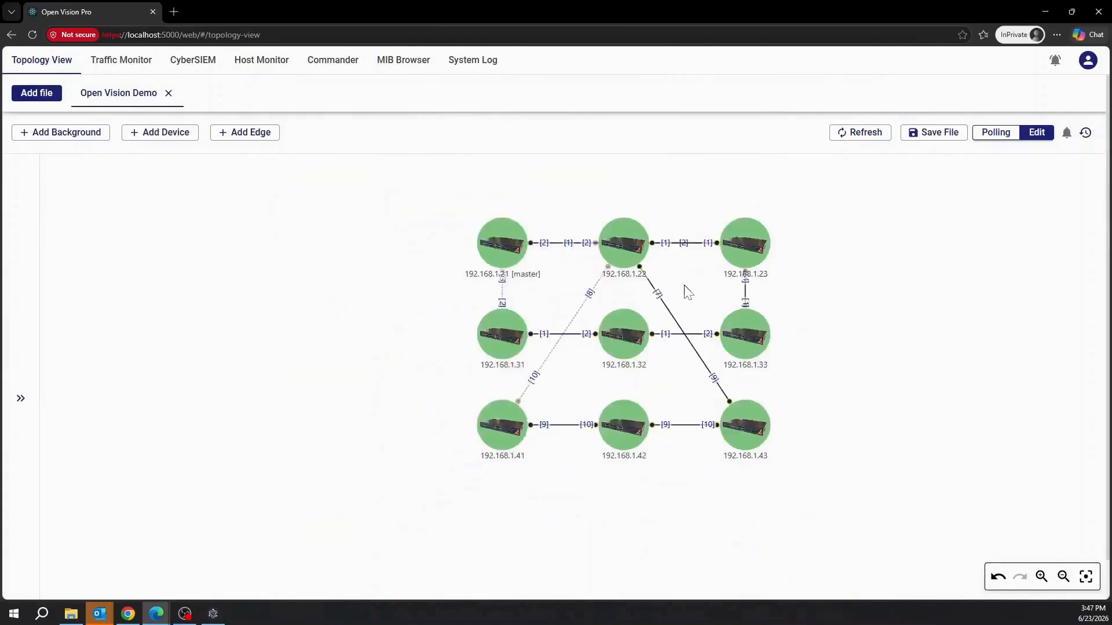
Reposition master node 192.168.1.21 and nodes 192.168.1.23, 1.31, 1.32 and 1.33 on the canvas.
left_click_drag(491, 247, 608, 275)
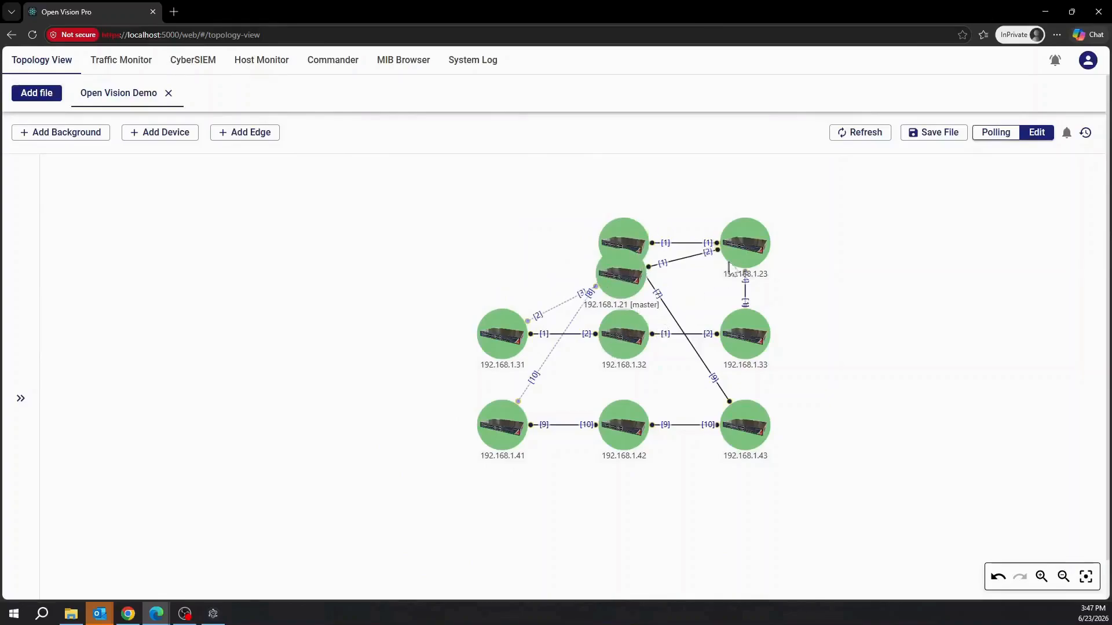
left_click_drag(714, 246, 535, 370)
left_click_drag(756, 342, 300, 368)
left_click_drag(624, 344, 279, 270)
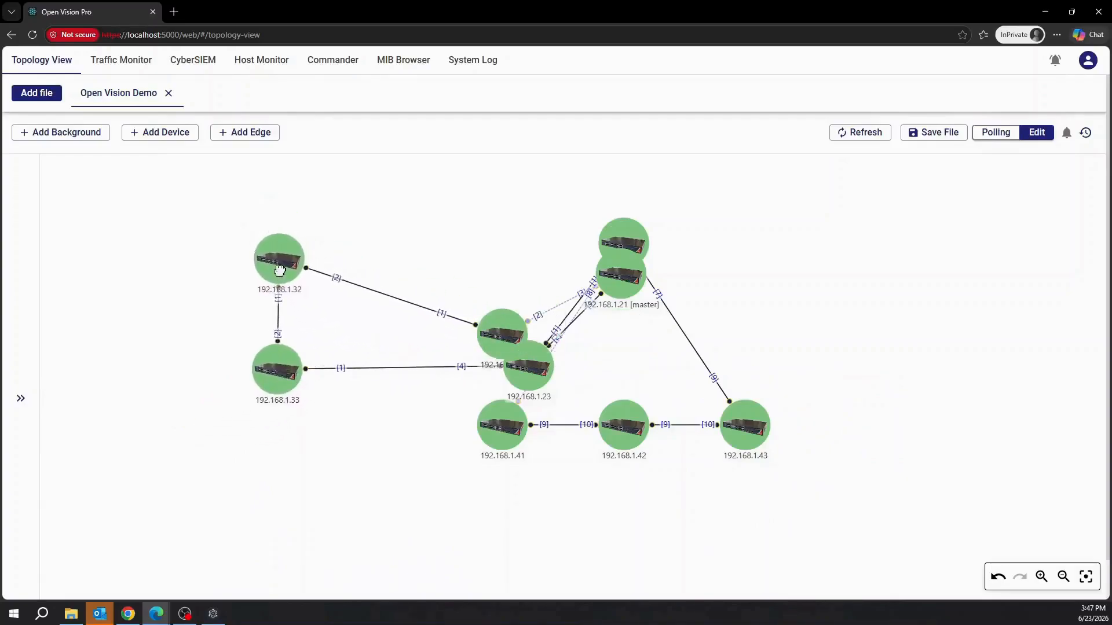
left_click_drag(491, 326, 434, 255)
left_click_drag(633, 273, 723, 354)
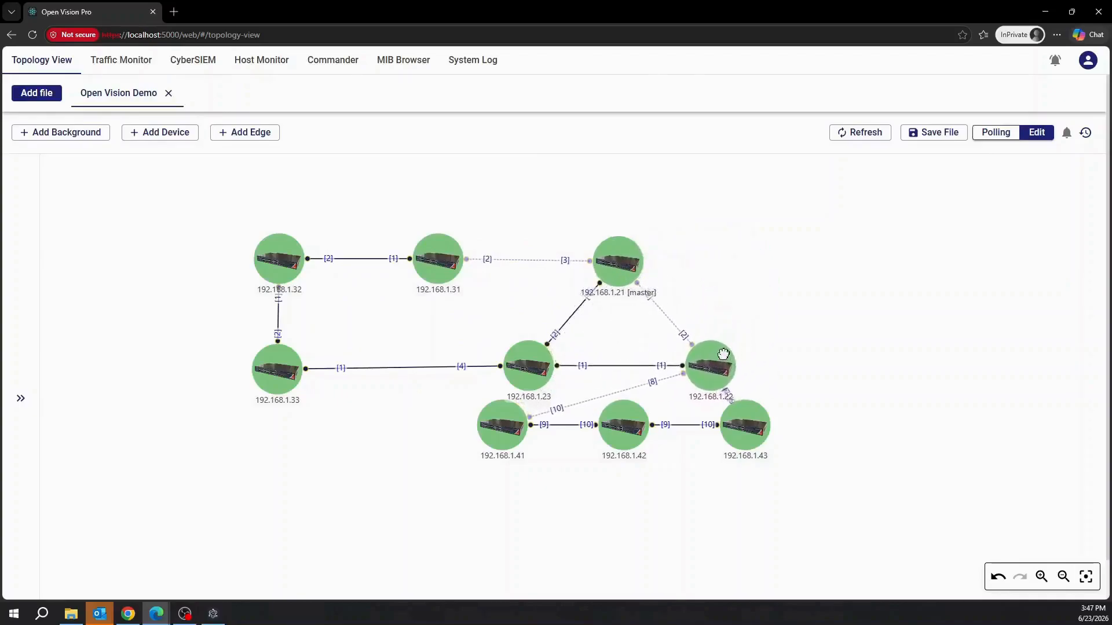
Place nodes 1.41–1.43 right of and below 1.22, and align 1.31–1.33 at the top.
left_click_drag(757, 421, 926, 371)
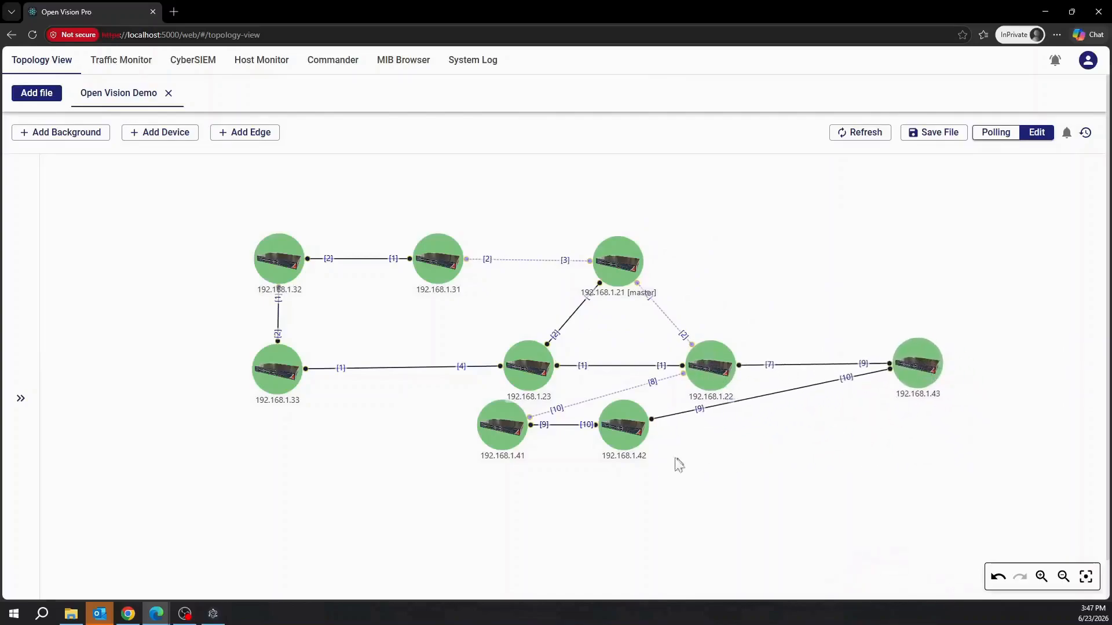
left_click_drag(620, 429, 918, 516)
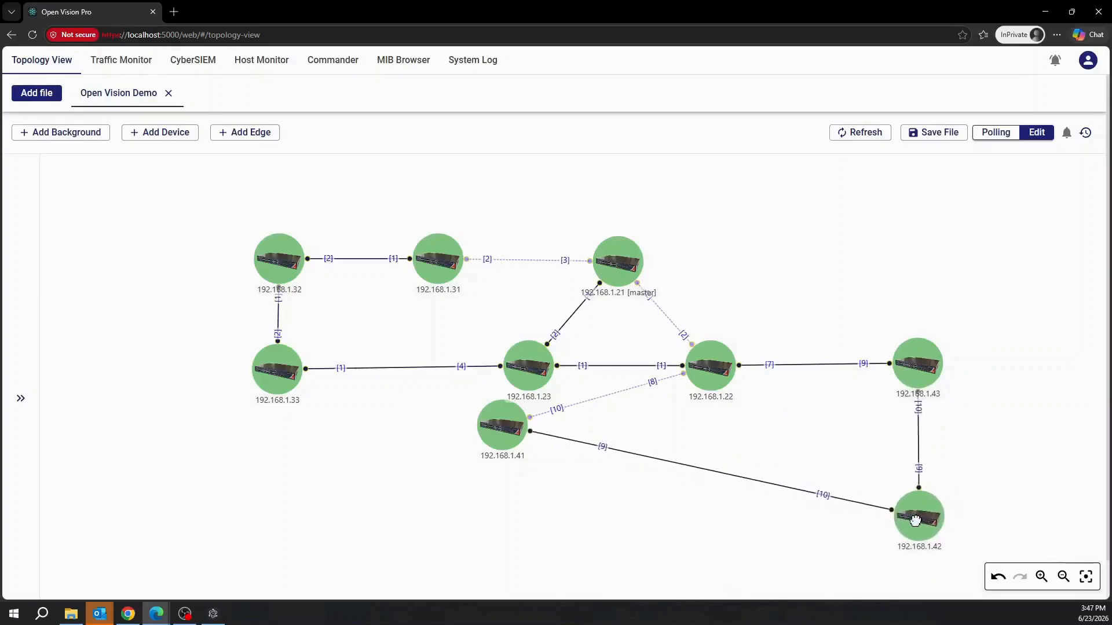
left_click_drag(506, 427, 712, 514)
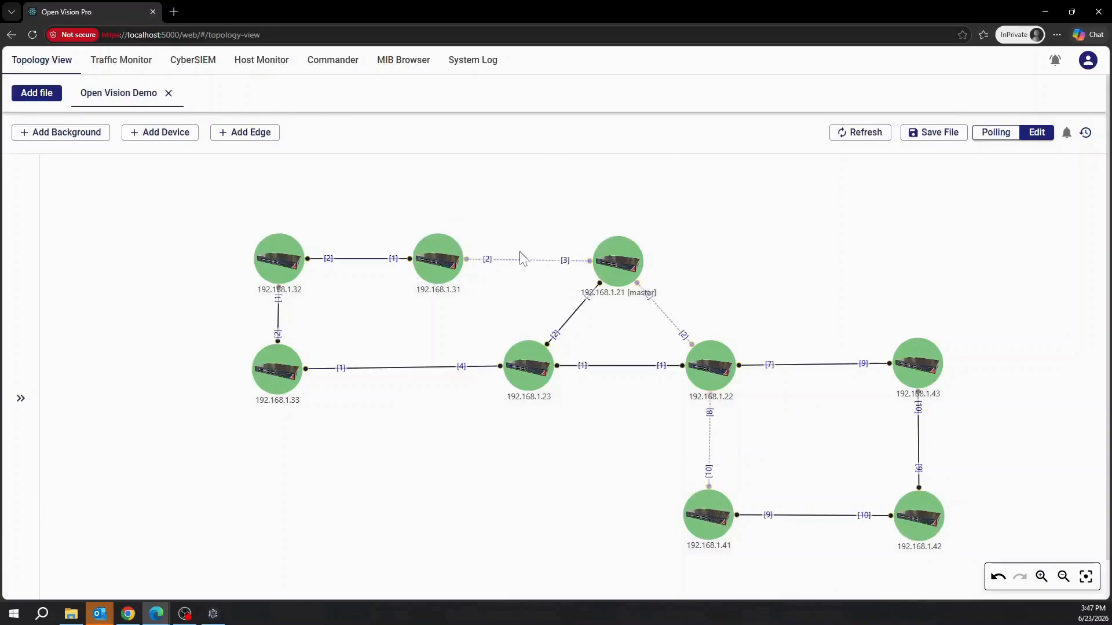
left_click_drag(437, 255, 621, 168)
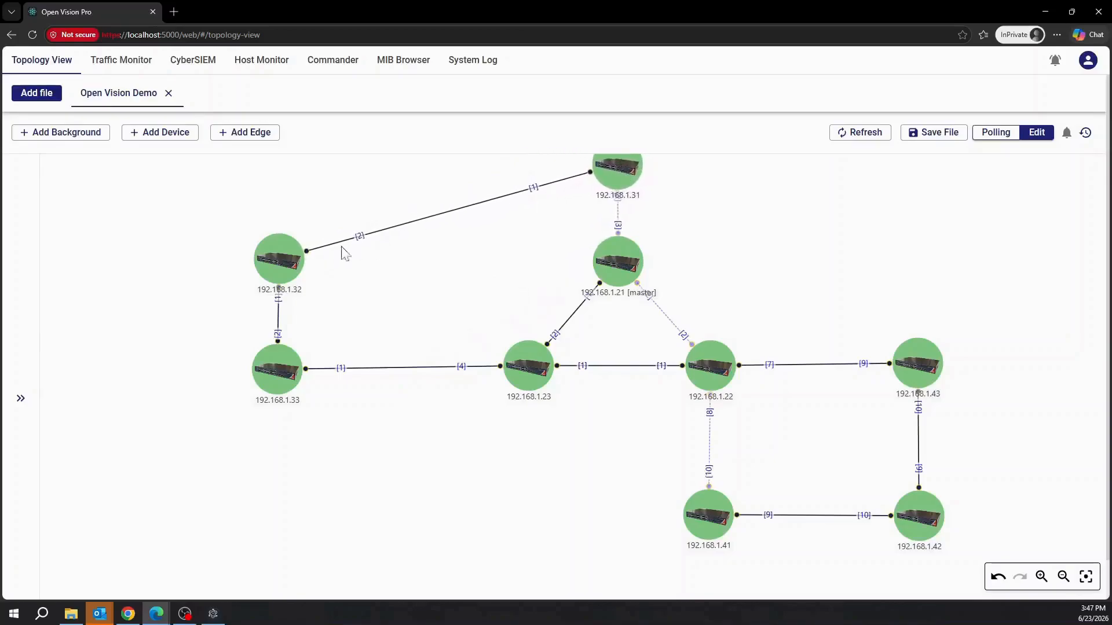
left_click_drag(414, 200, 401, 175)
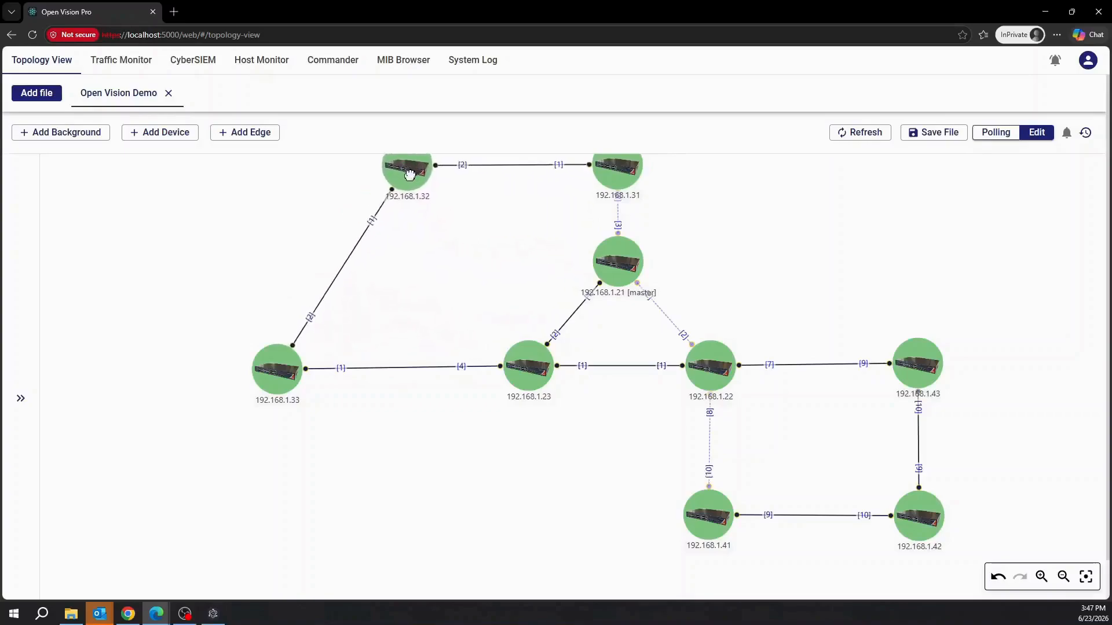
left_click_drag(289, 357, 396, 371)
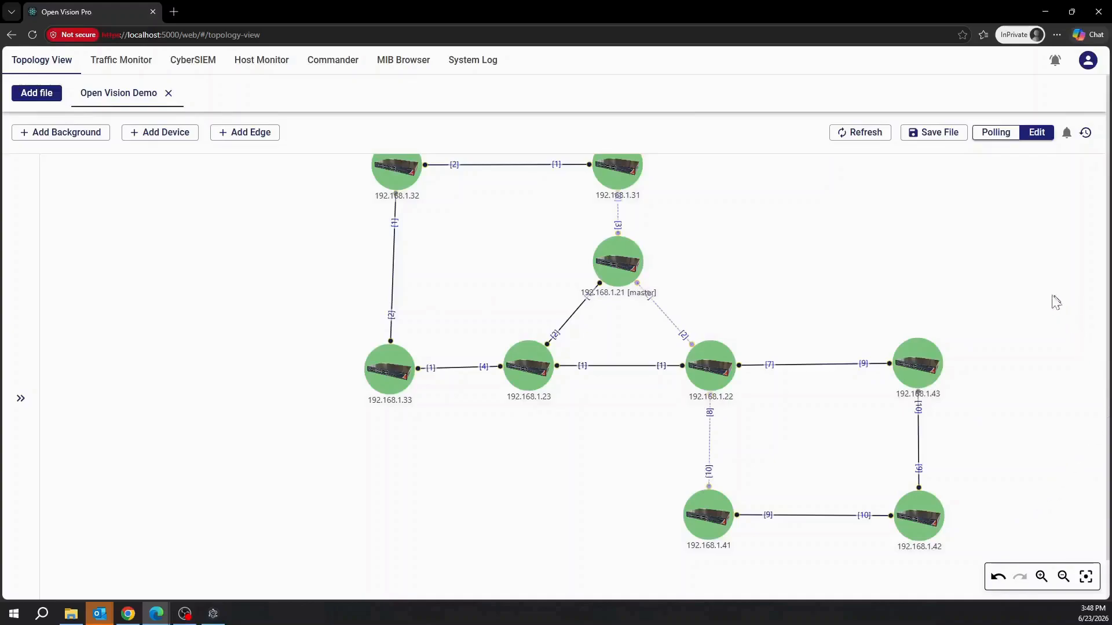
Save the rearranged Open Vision Demo layout and switch the map to Polling mode.
left_click(939, 136)
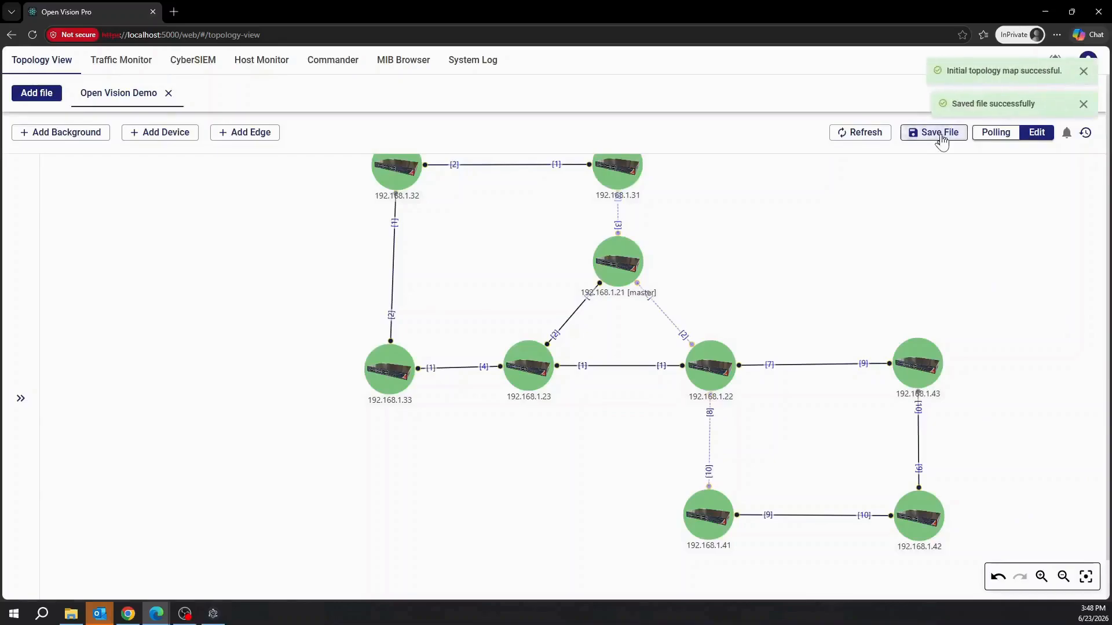
left_click(1001, 139)
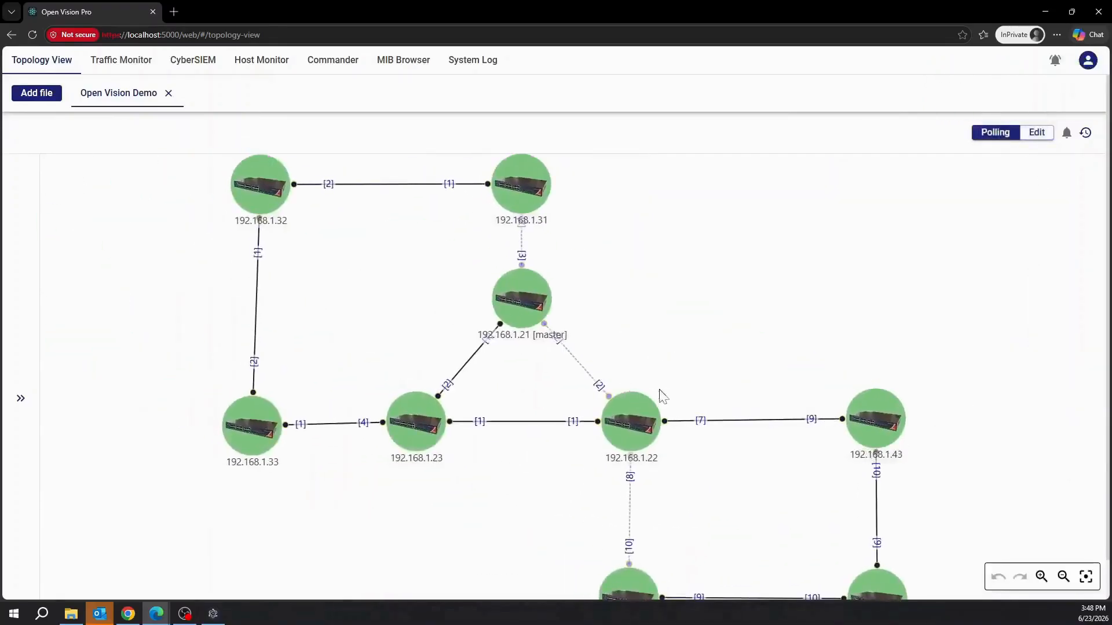
left_click(519, 301)
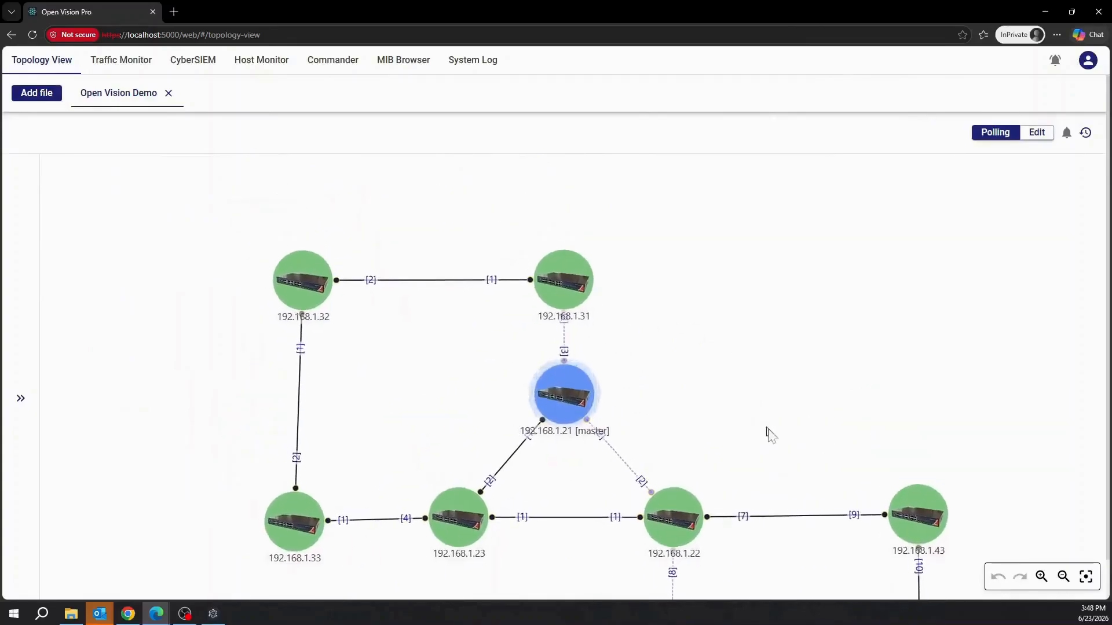
left_click_drag(801, 392, 783, 262)
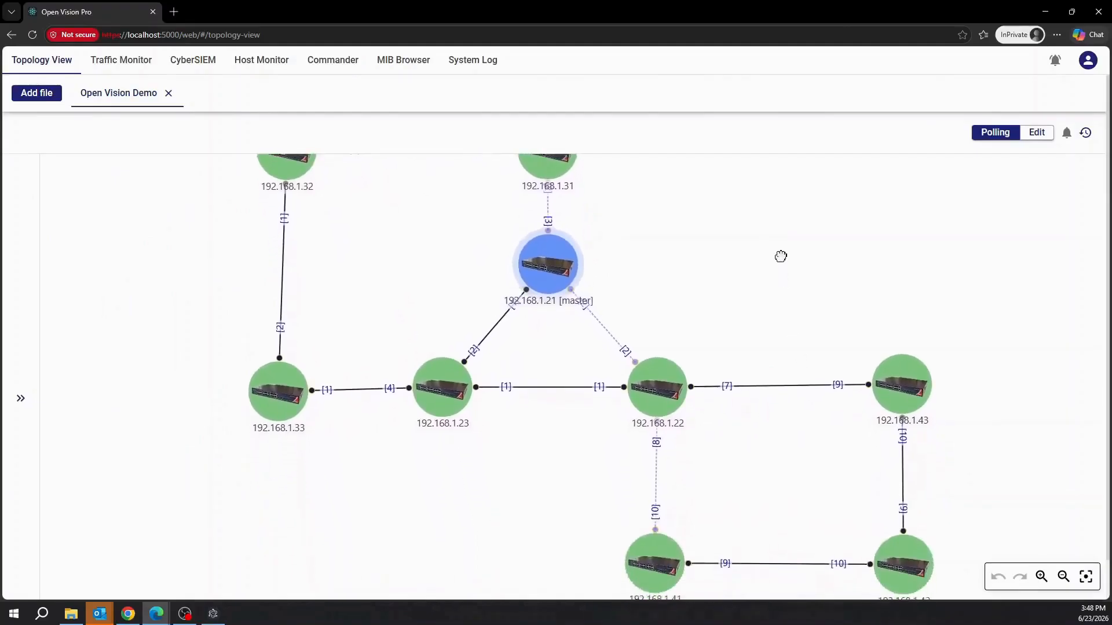
scroll(783, 264, "down", 3)
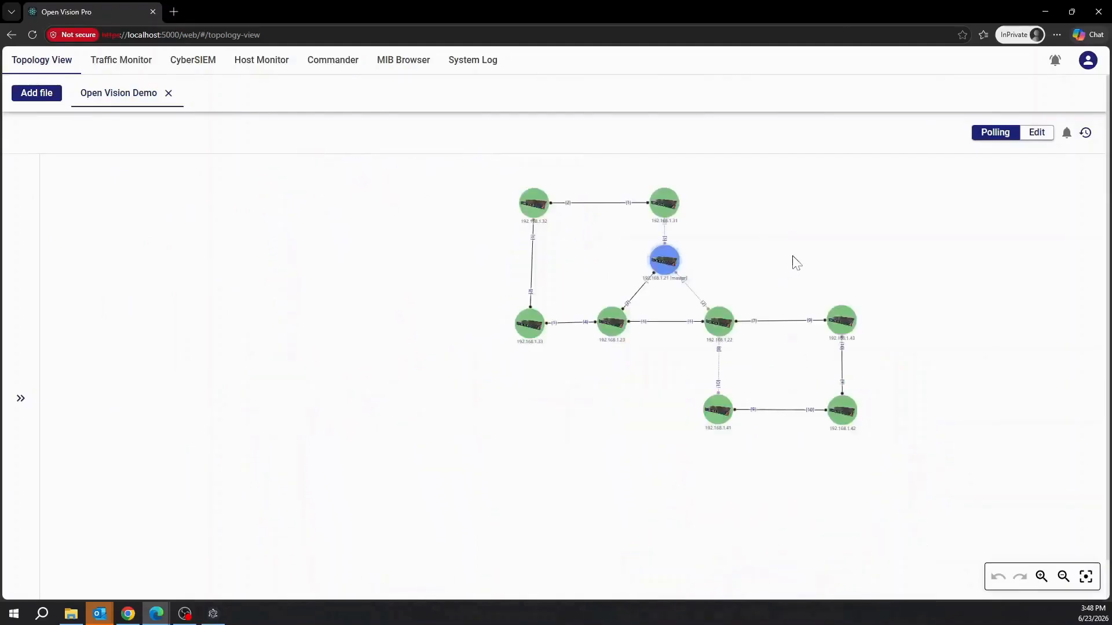
Open the Device Tree panel and select master device 192.168.1.21.
scroll(789, 264, "up", 2)
left_click_drag(779, 259, 735, 302)
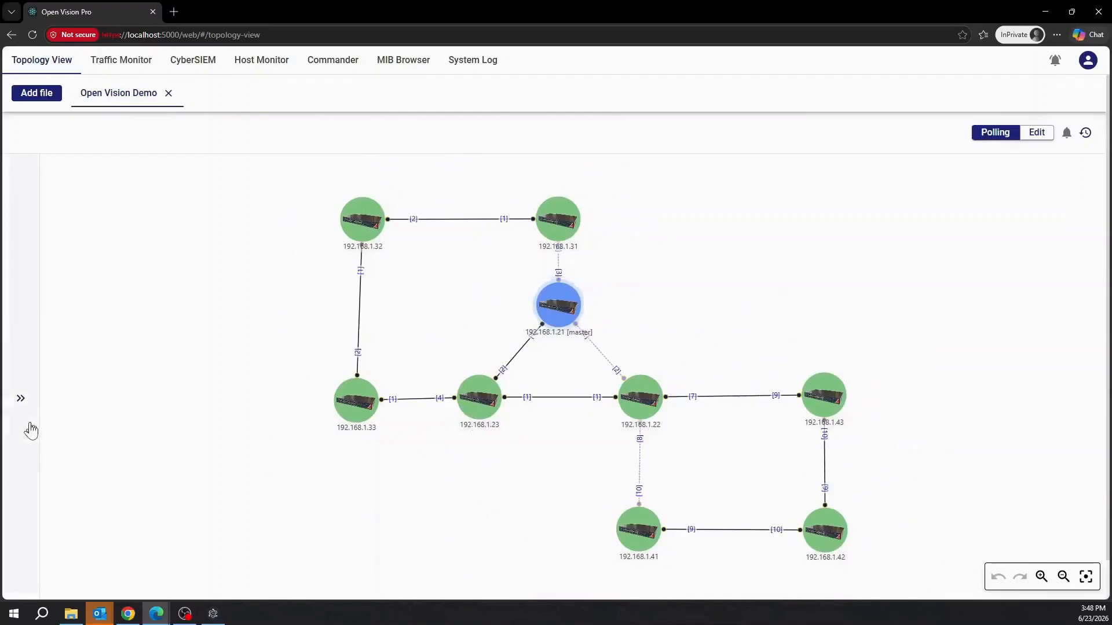
left_click(21, 399)
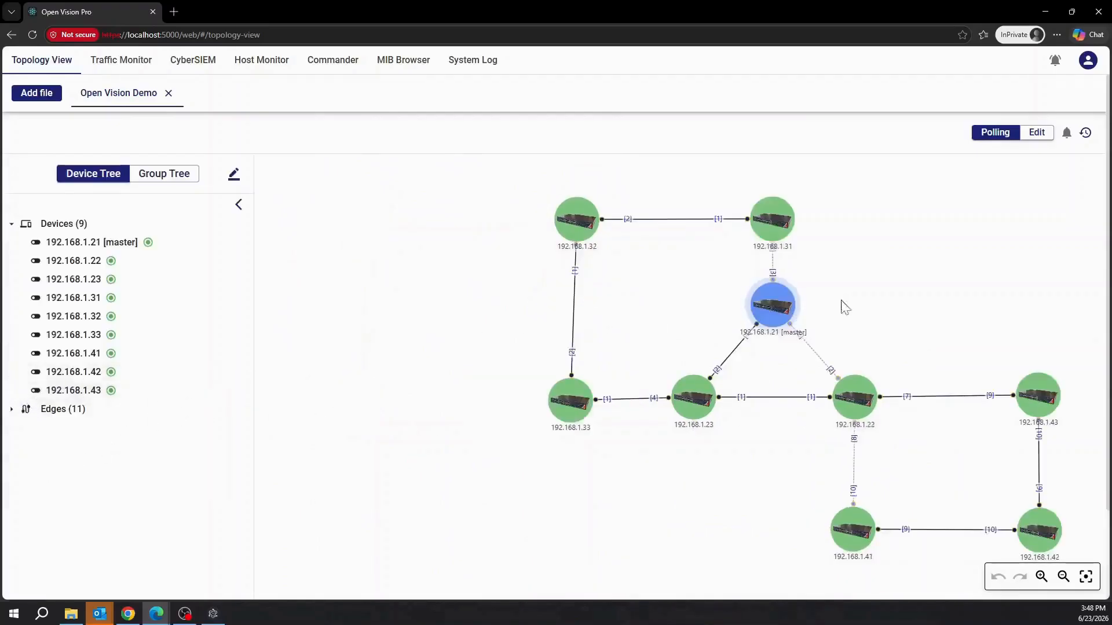
left_click_drag(972, 288, 796, 270)
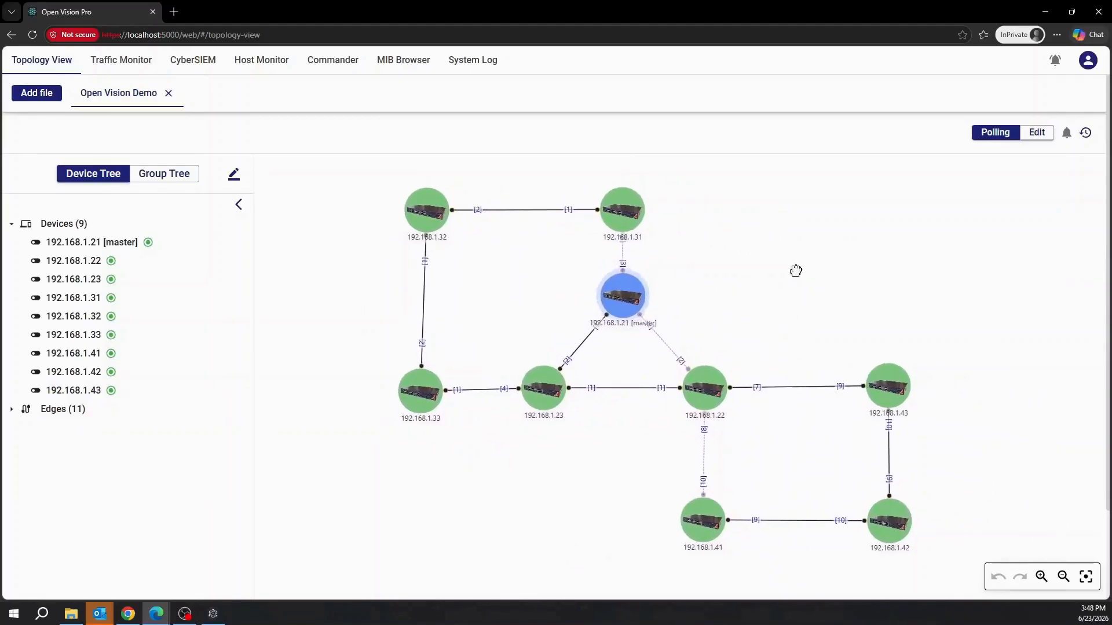
left_click(123, 244)
Locate switches 192.168.1.22 through 192.168.1.43 on the map, then return to 192.168.1.21.
left_click(111, 260)
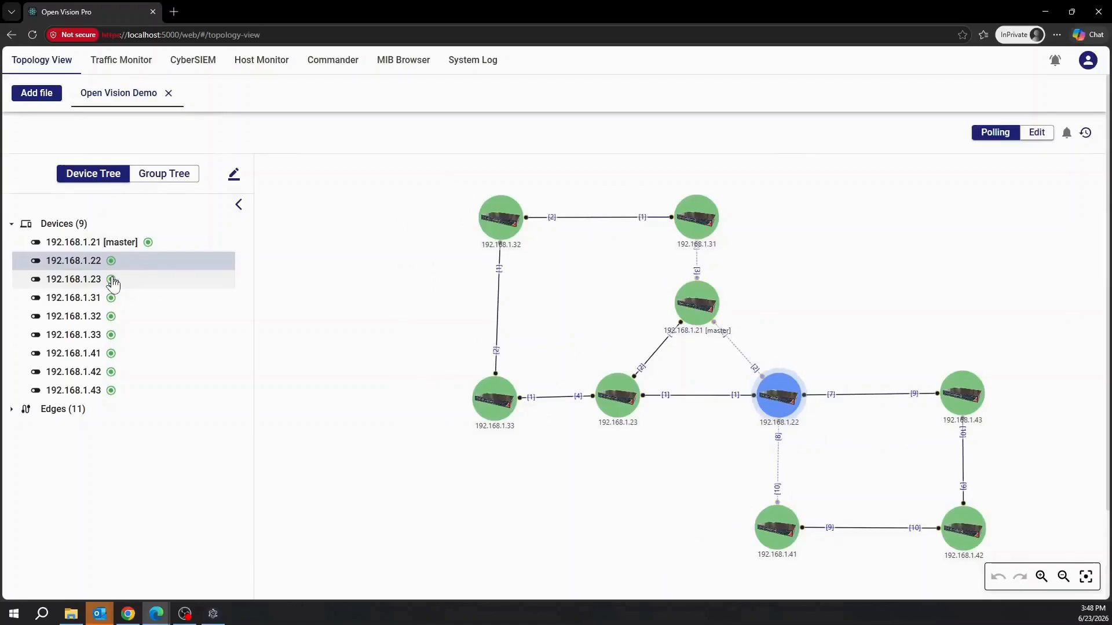
left_click(112, 280)
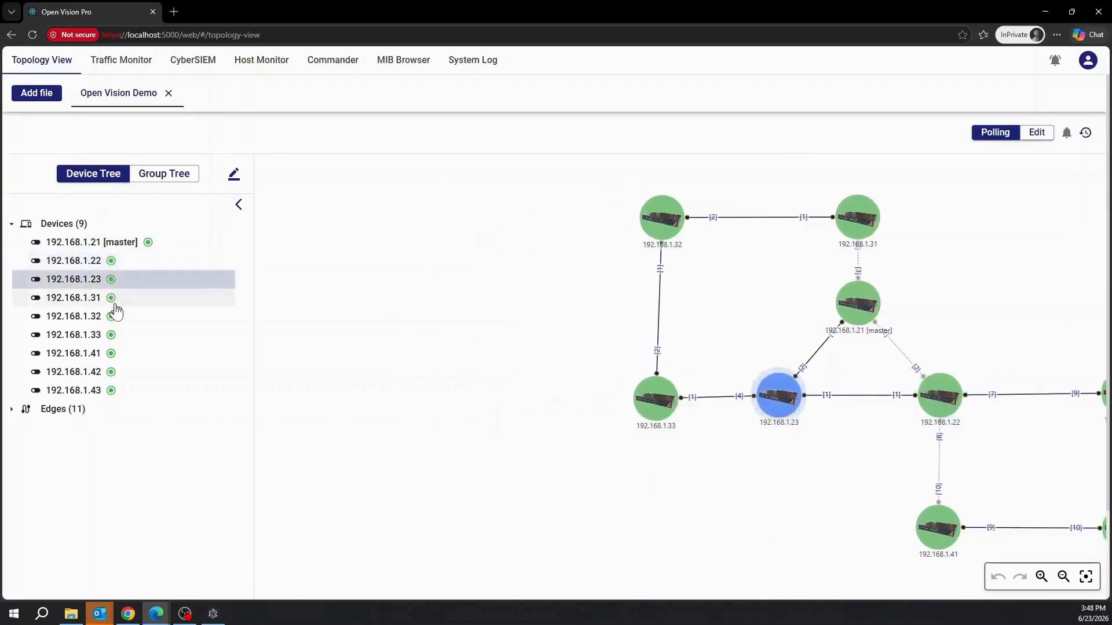
left_click(112, 299)
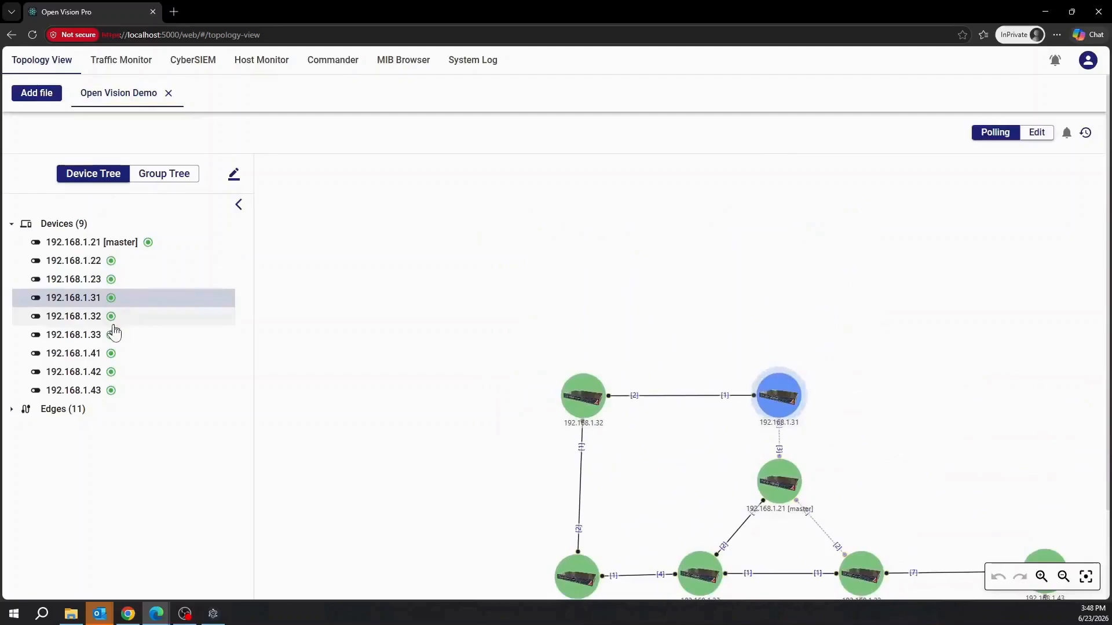
left_click(113, 325)
left_click(115, 341)
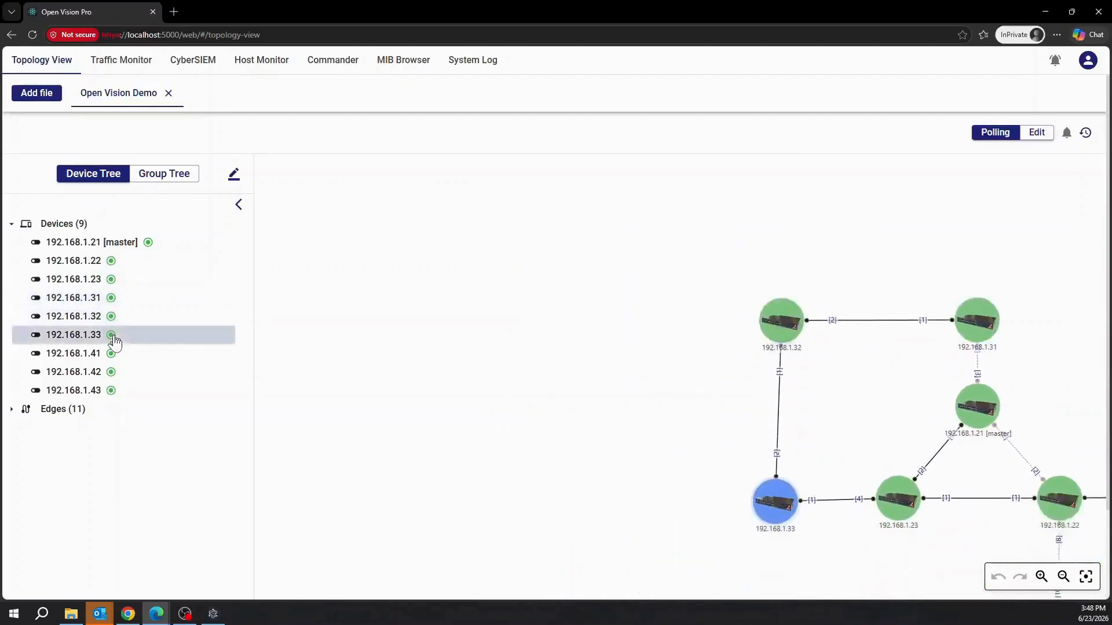
left_click(117, 356)
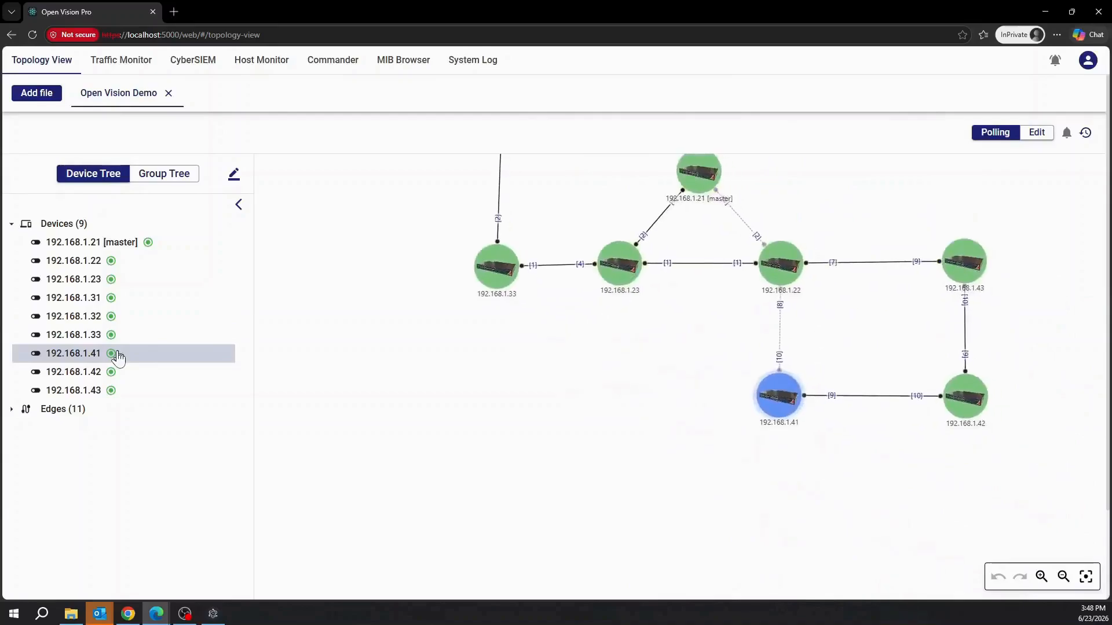
left_click(116, 374)
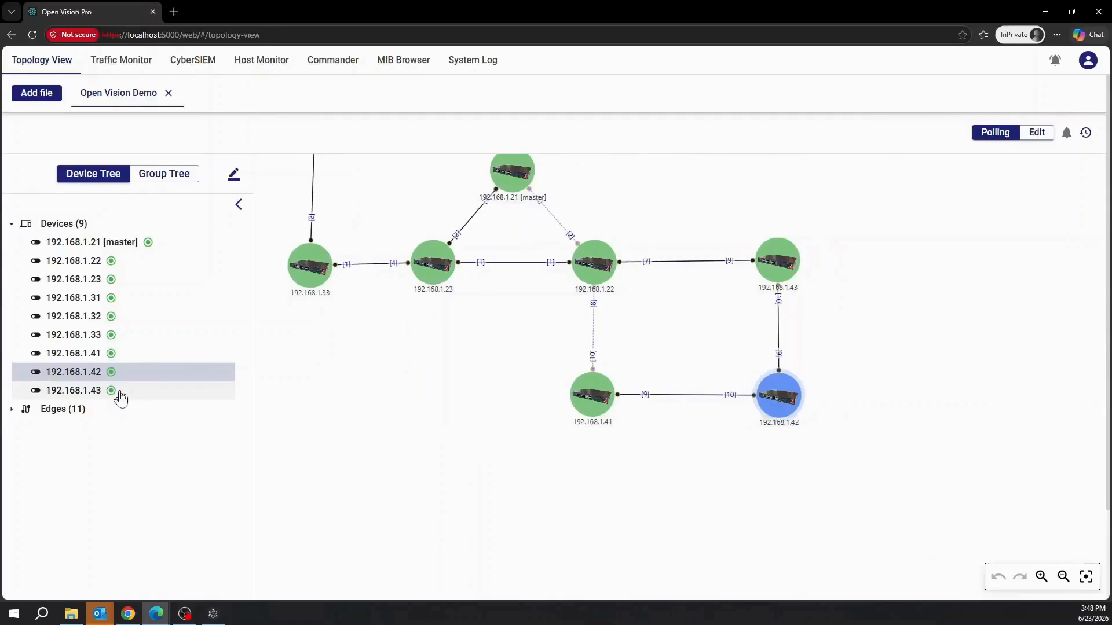
left_click(119, 394)
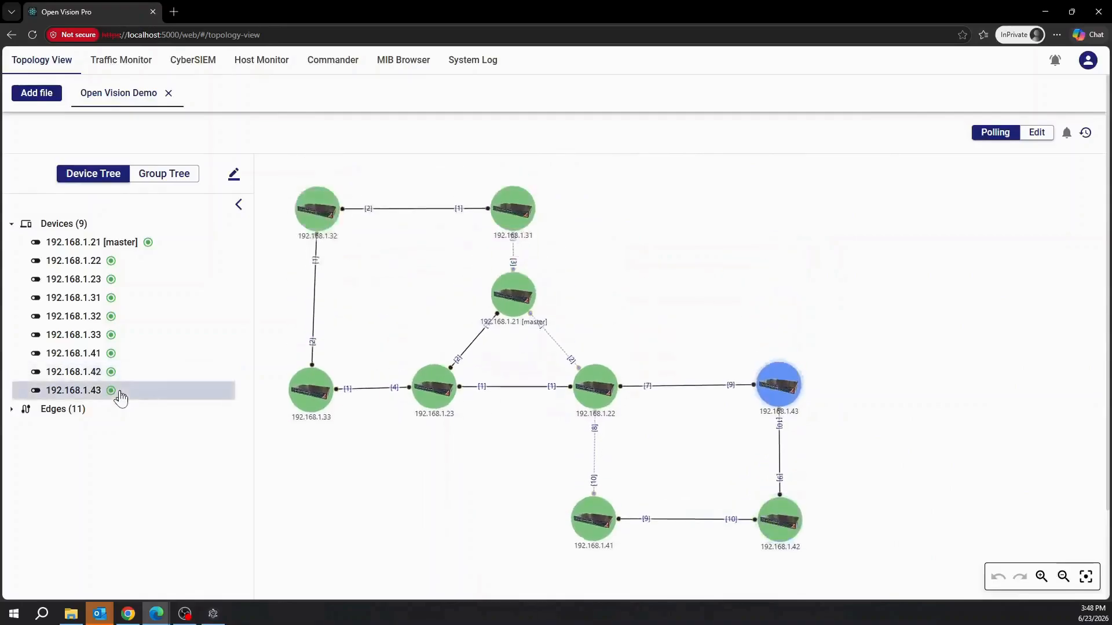
left_click(92, 248)
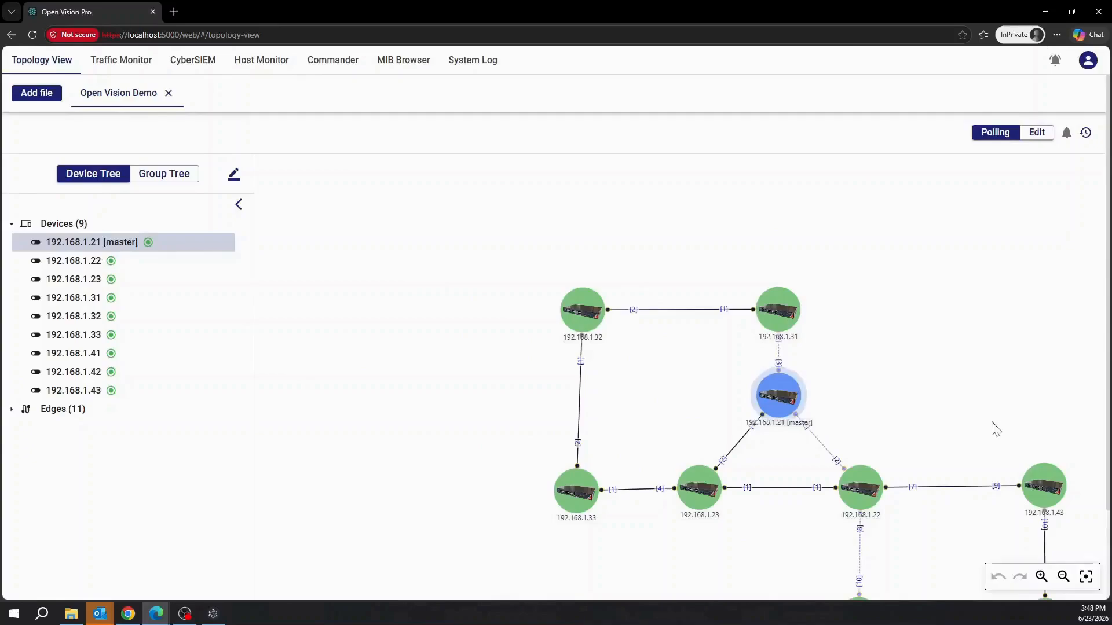
left_click_drag(961, 385, 817, 276)
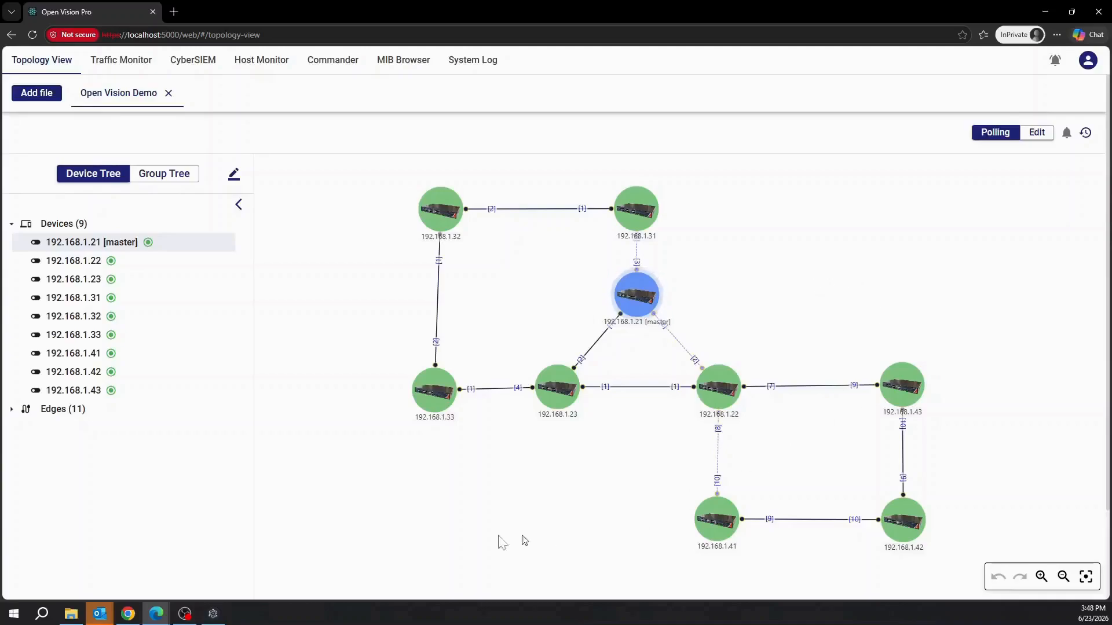
Expand the Edges list and trace links 1.21–1.23, 1.21–1.22, 1.21–1.31, 1.22–1.23, 1.22–1.43, 1.22–1.41.
left_click(43, 408)
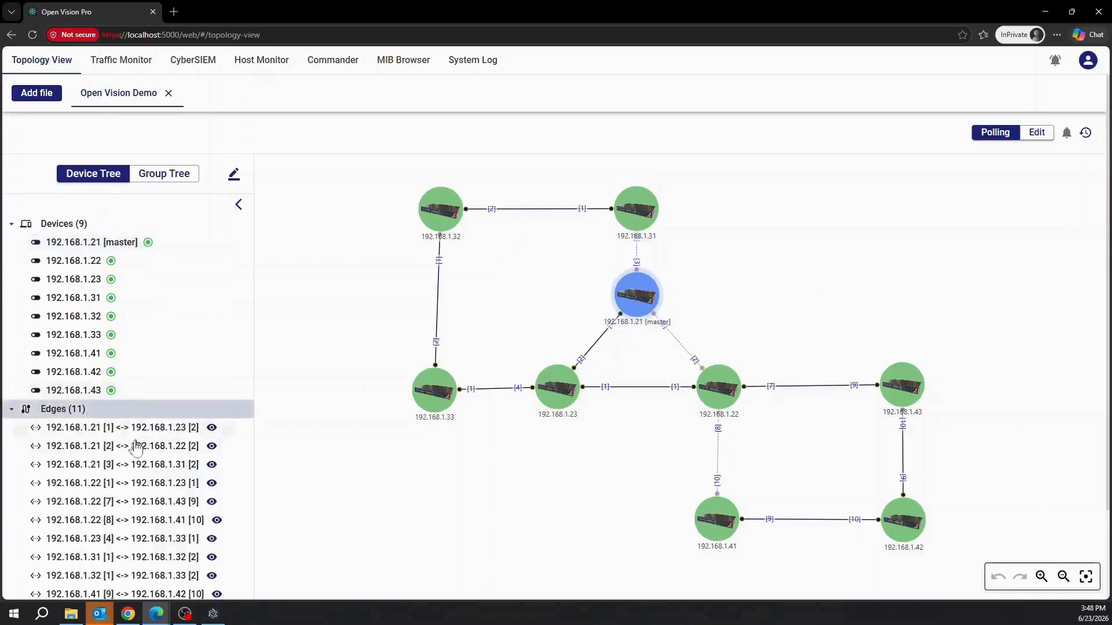
left_click(105, 430)
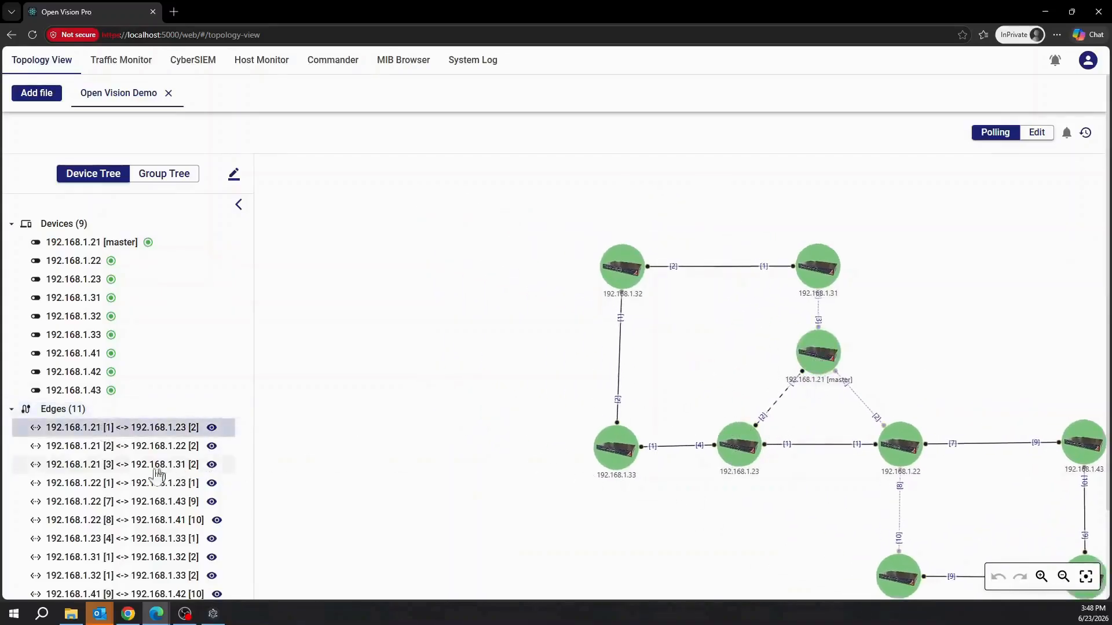
left_click(128, 447)
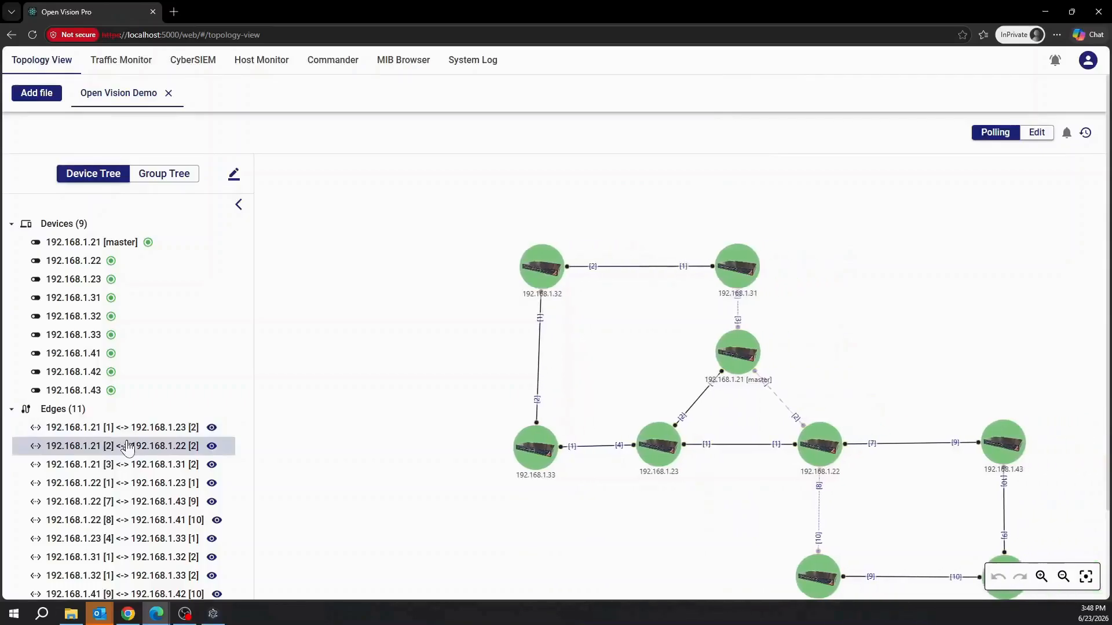
left_click(131, 466)
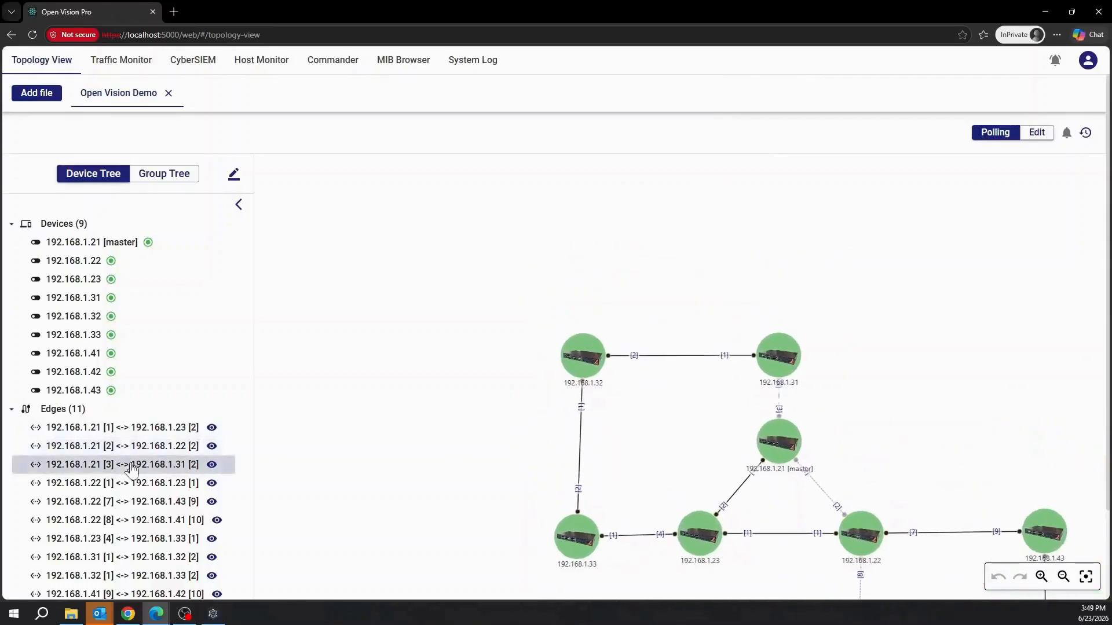
left_click(131, 484)
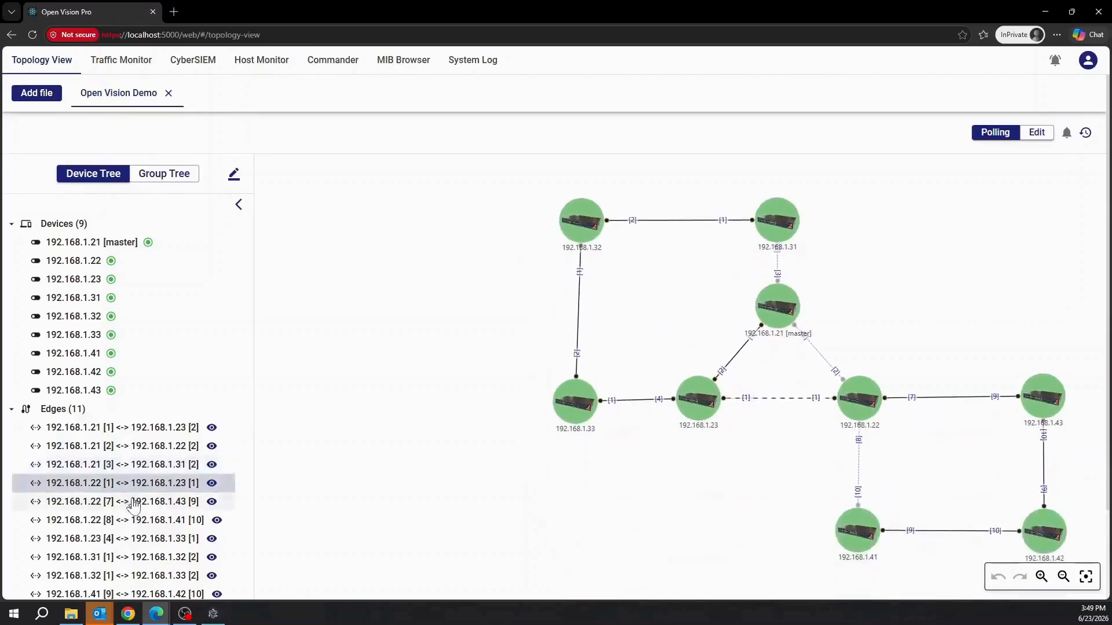
left_click(133, 503)
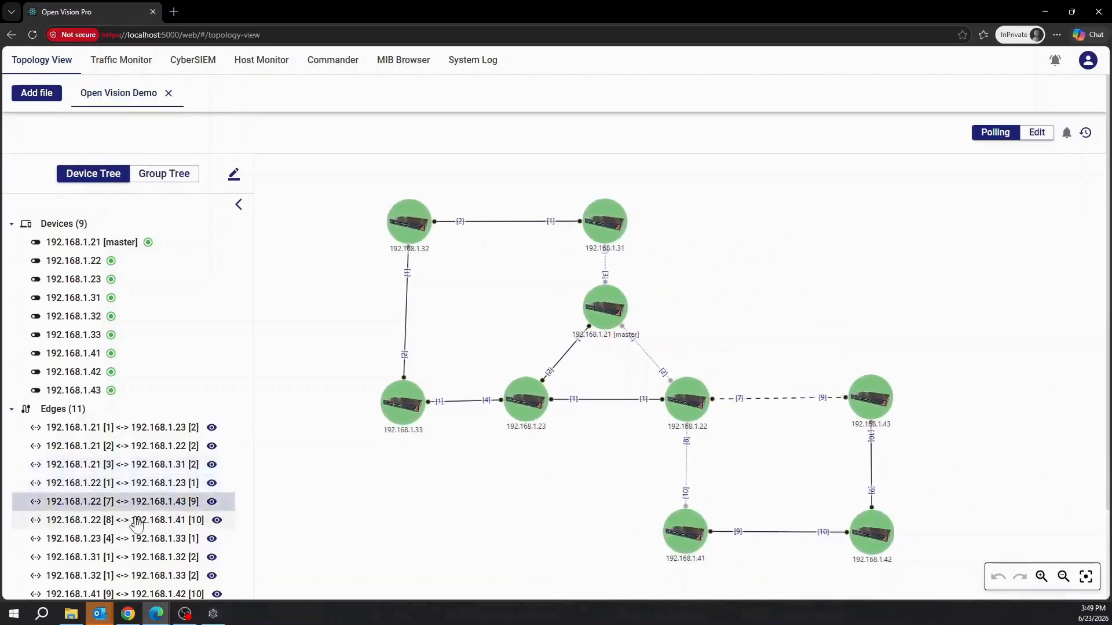
left_click(137, 522)
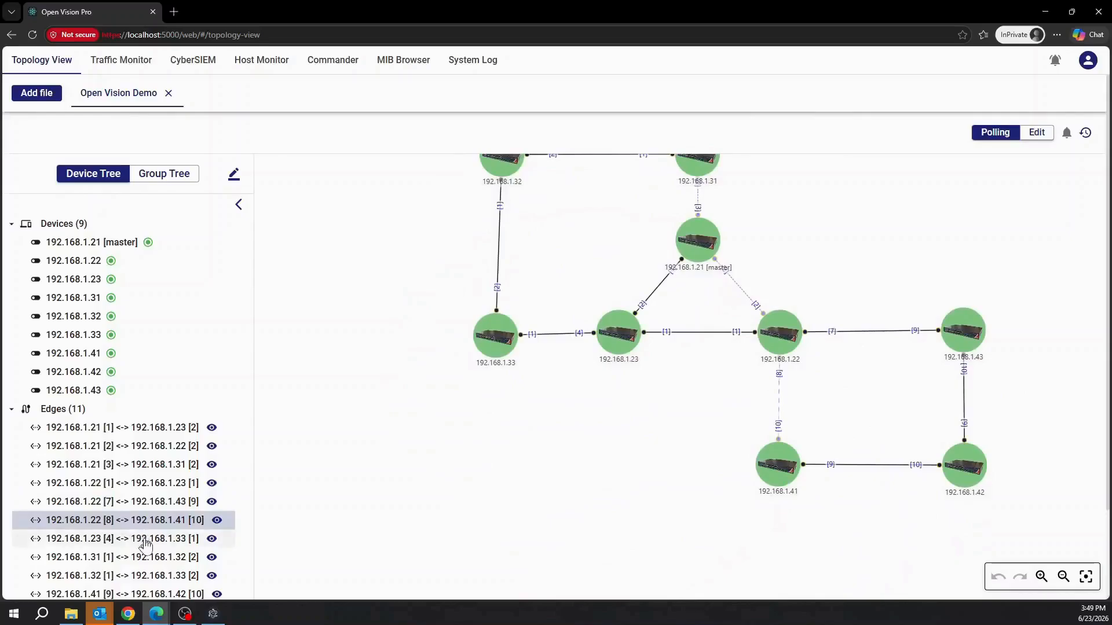
Trace links 1.23–1.33, 1.31–1.32, 1.32–1.33, 1.41–1.42 and 1.42–1.43, then collapse Edges.
left_click(145, 545)
left_click(146, 558)
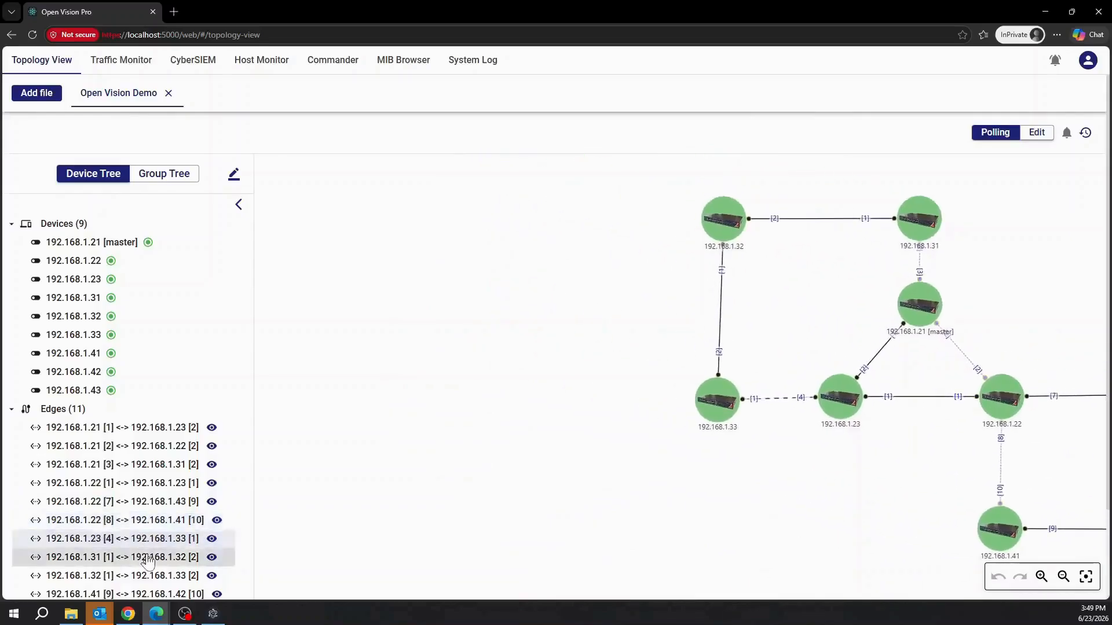
scroll(145, 555, "down", 2)
left_click(139, 468)
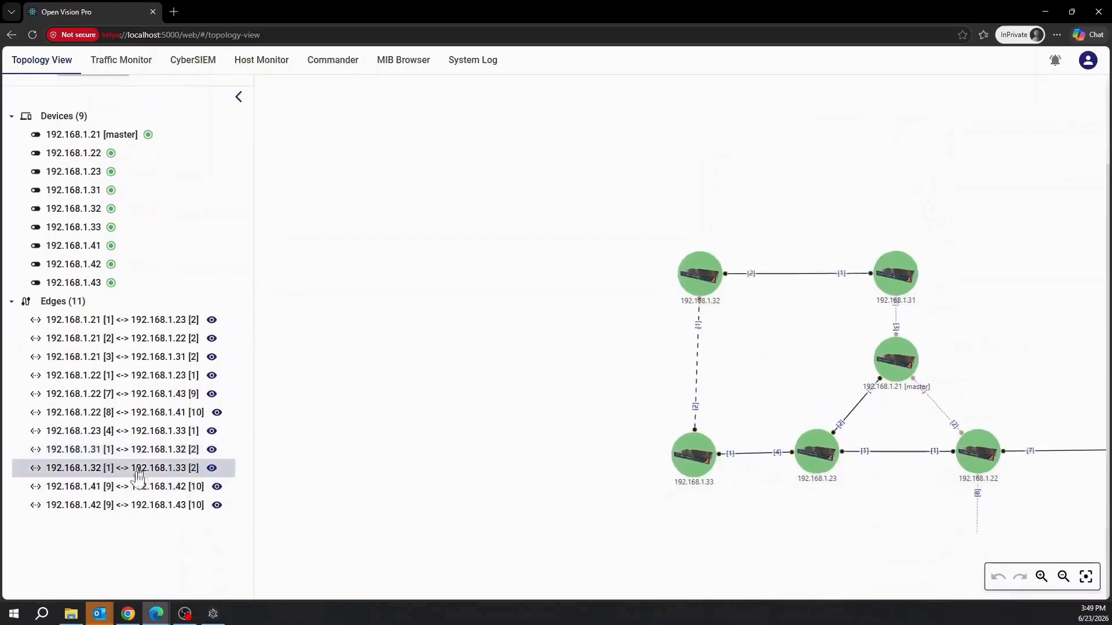
left_click(137, 491)
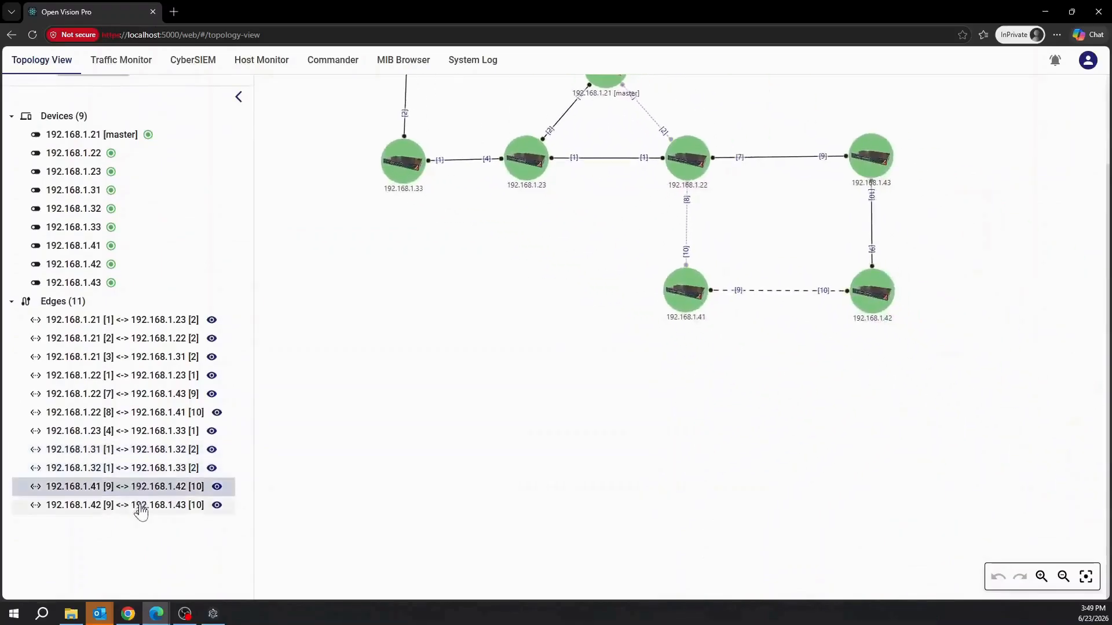
left_click(141, 508)
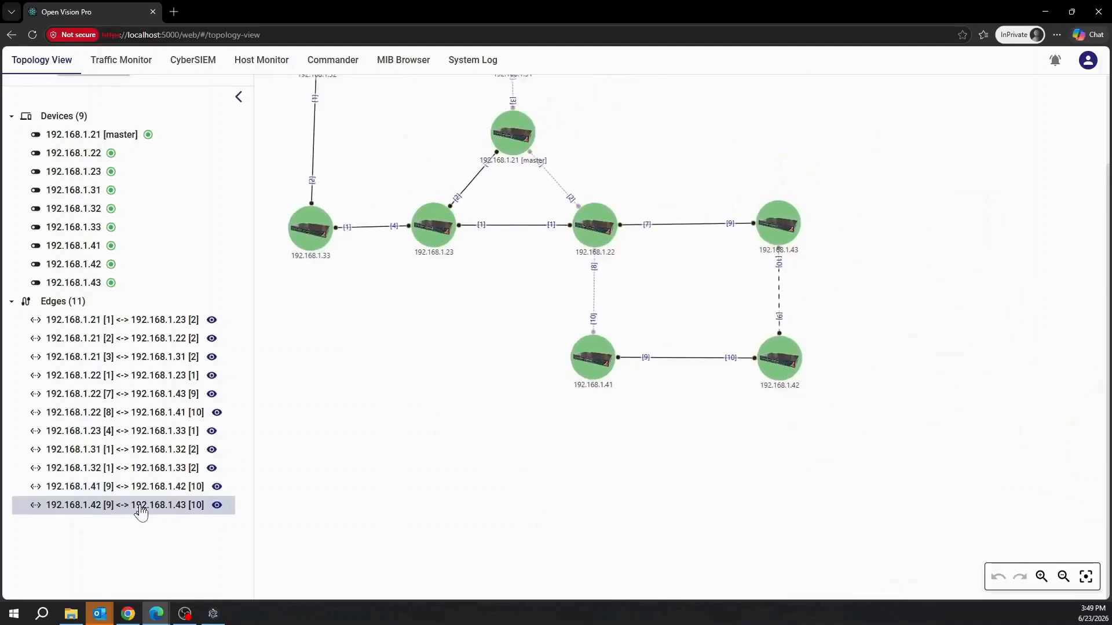
left_click(85, 307)
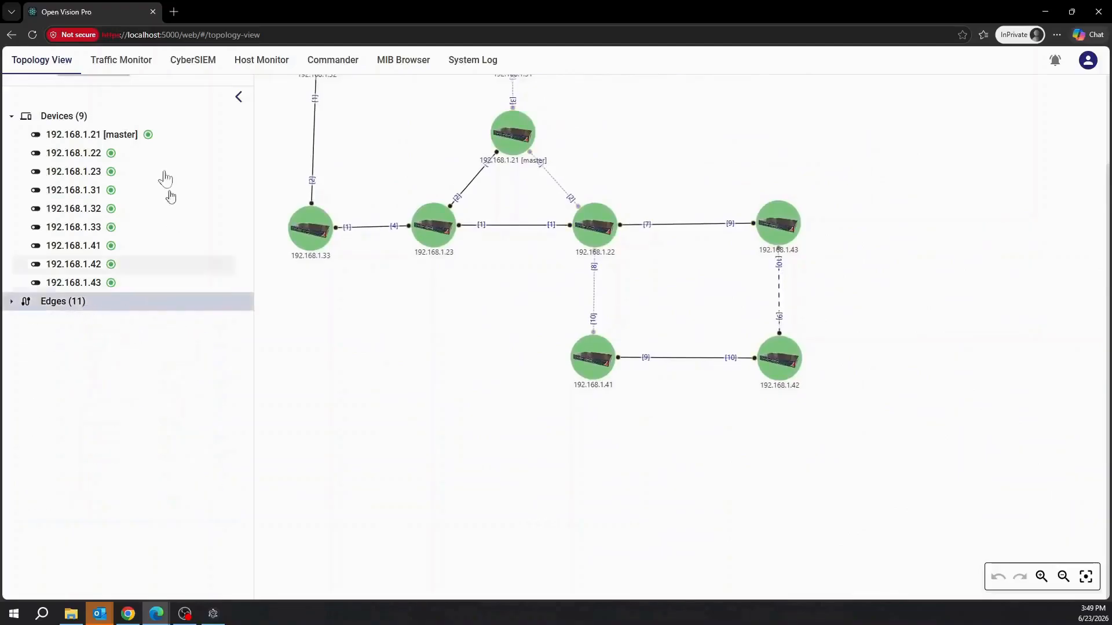
Select the 192.168.1.21 [master] entry in the Device Tree to focus the map on it.
left_click(117, 135)
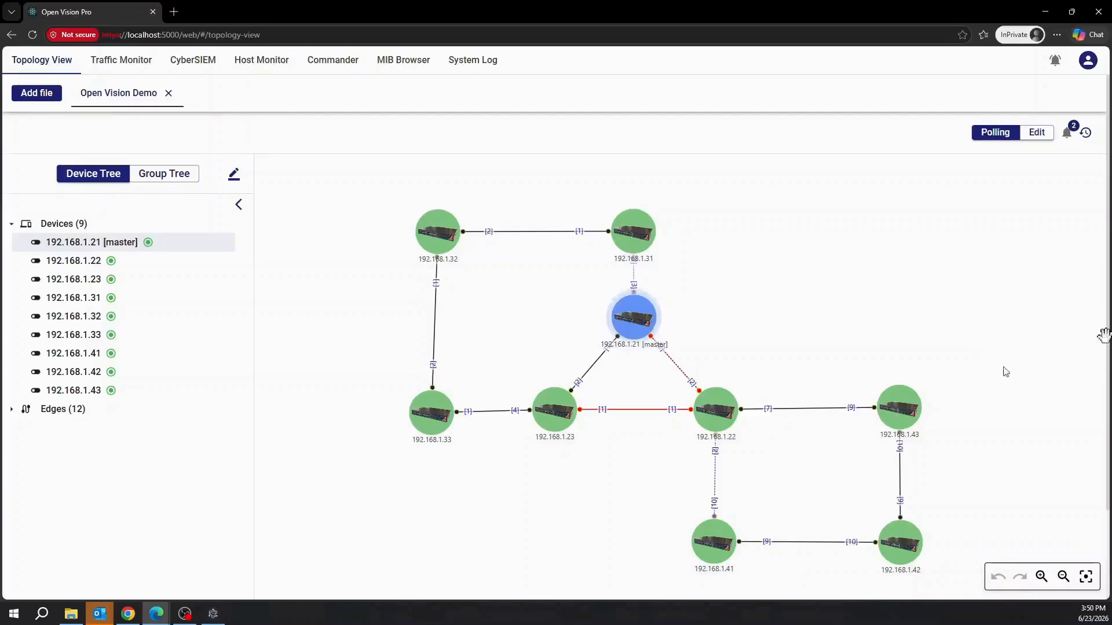
Acknowledge the 192.168.1.21–1.22 disconnection event from the bell's event list.
left_click(1066, 132)
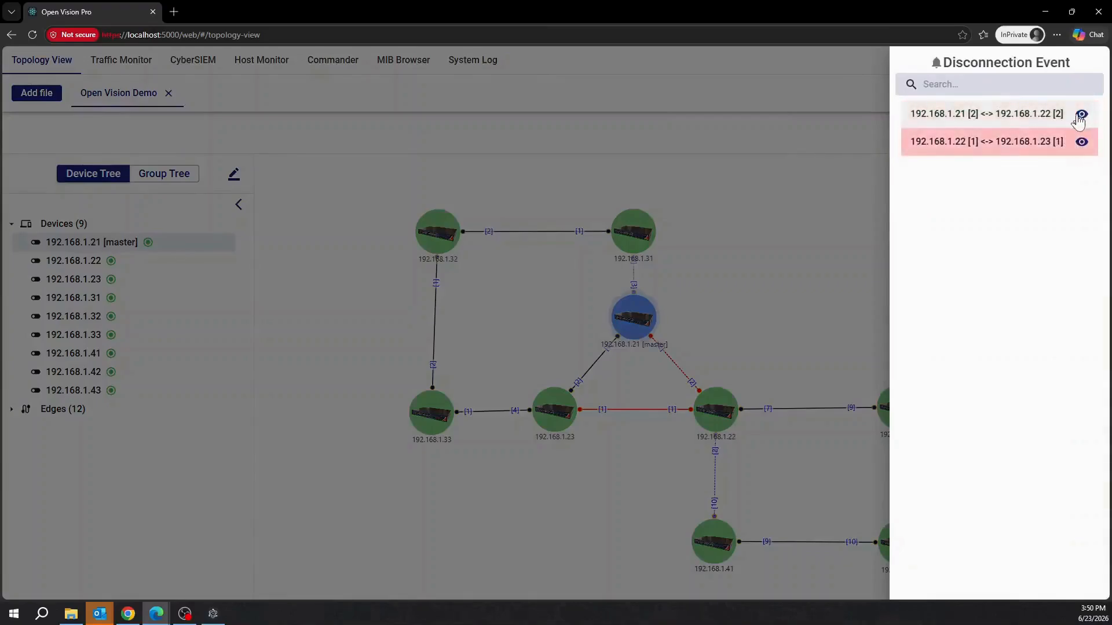
left_click(1081, 118)
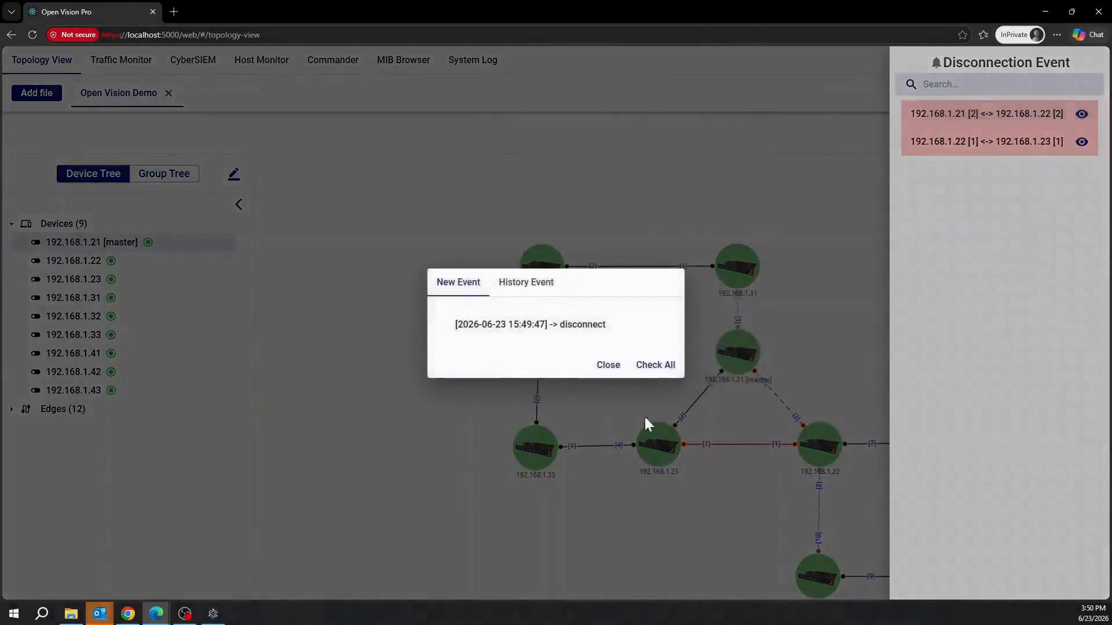
left_click(647, 369)
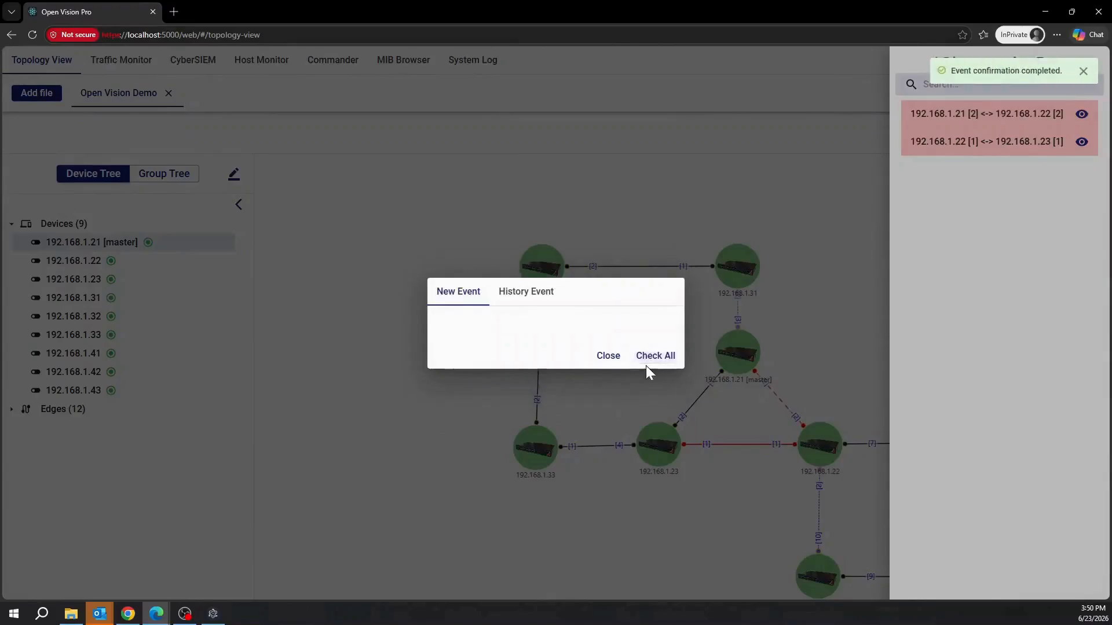
left_click(608, 356)
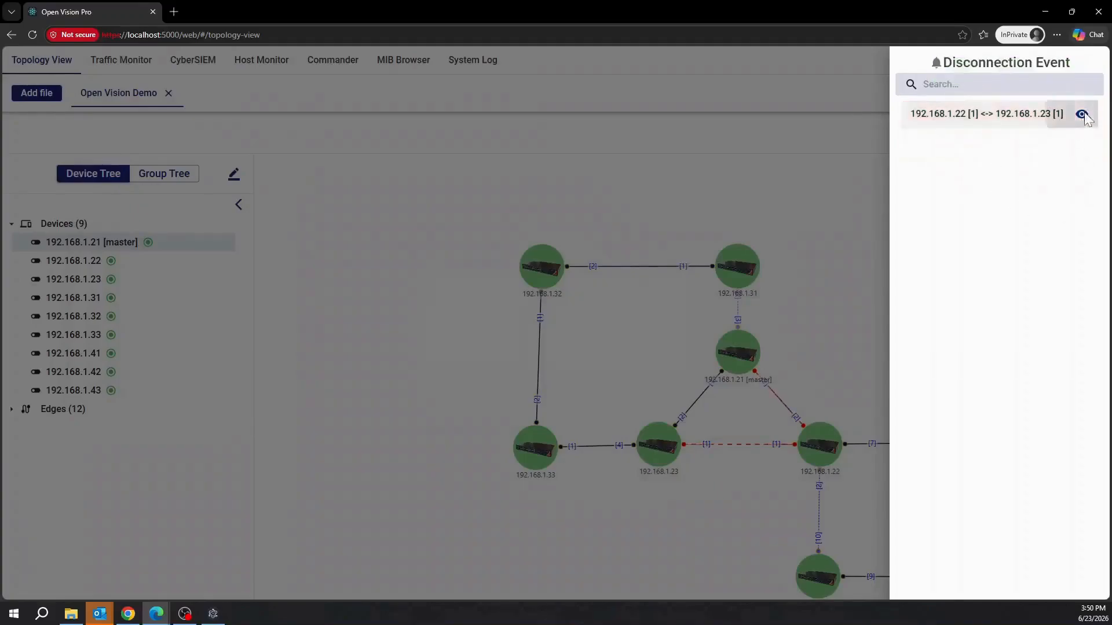
Acknowledge the 192.168.1.22–1.23 disconnection event and close the event list.
left_click(1083, 114)
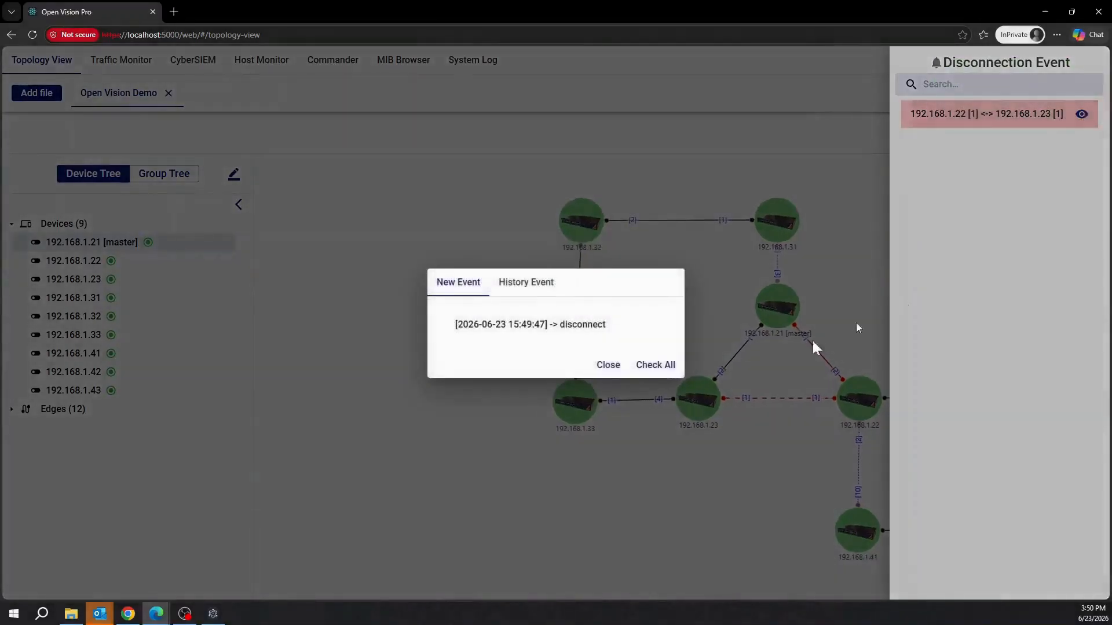
left_click(652, 366)
left_click(607, 362)
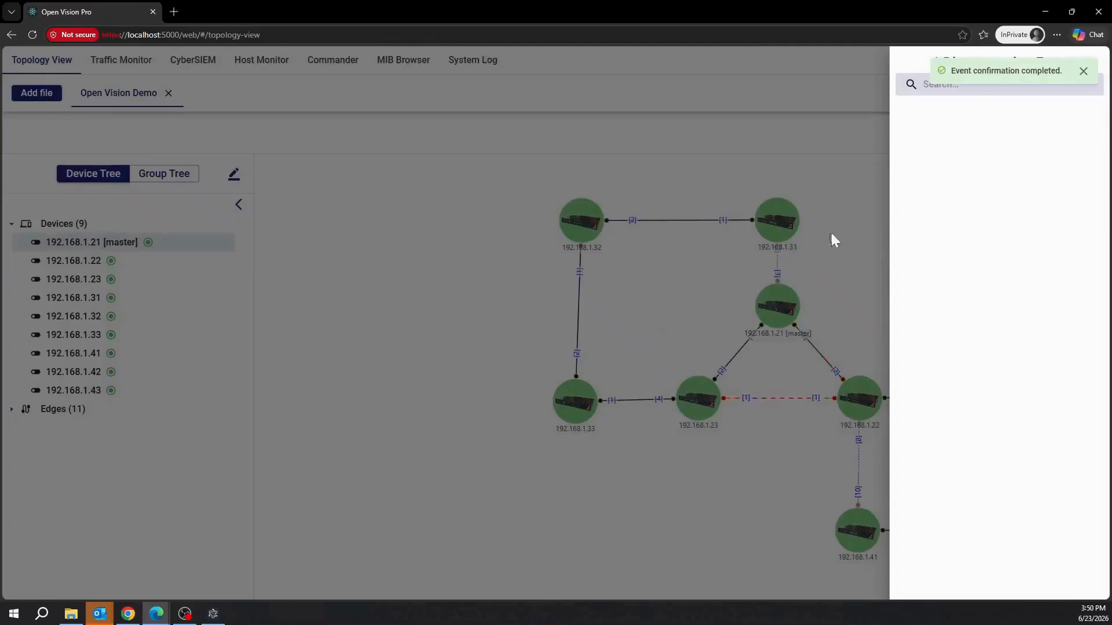
left_click(858, 240)
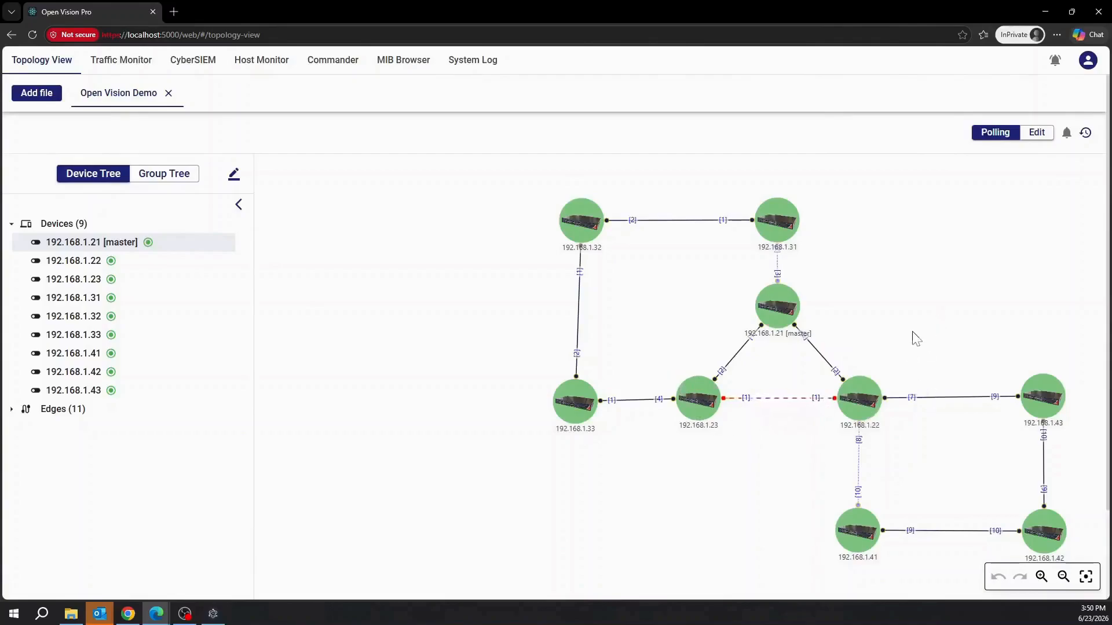
scroll(912, 335, "up", 2)
left_click_drag(988, 347, 886, 321)
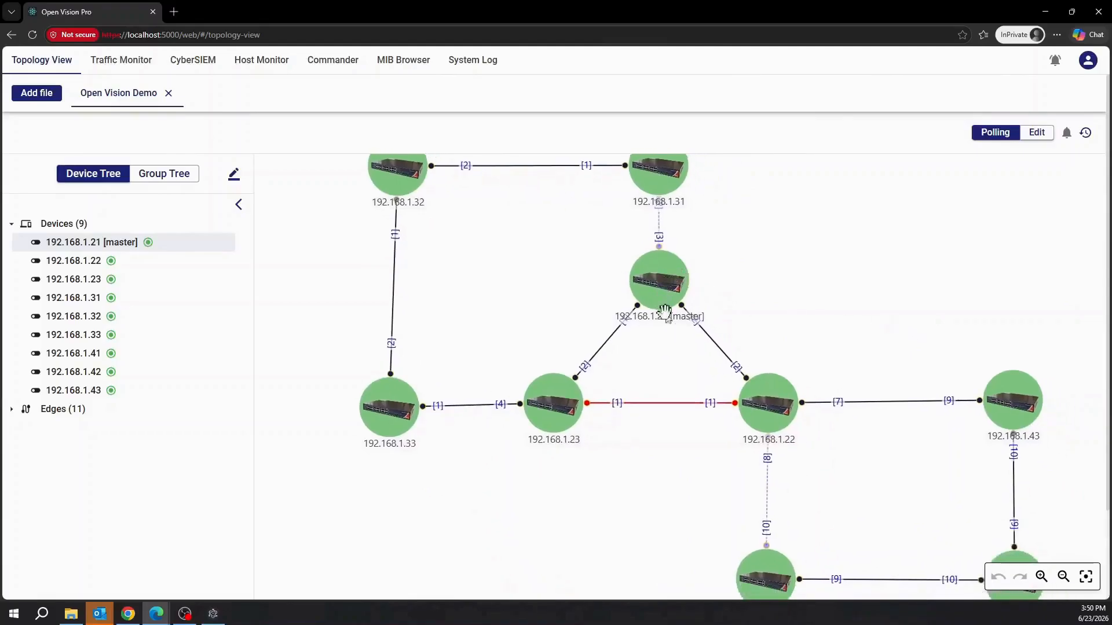
left_click(658, 288)
scroll(900, 374, "down", 5)
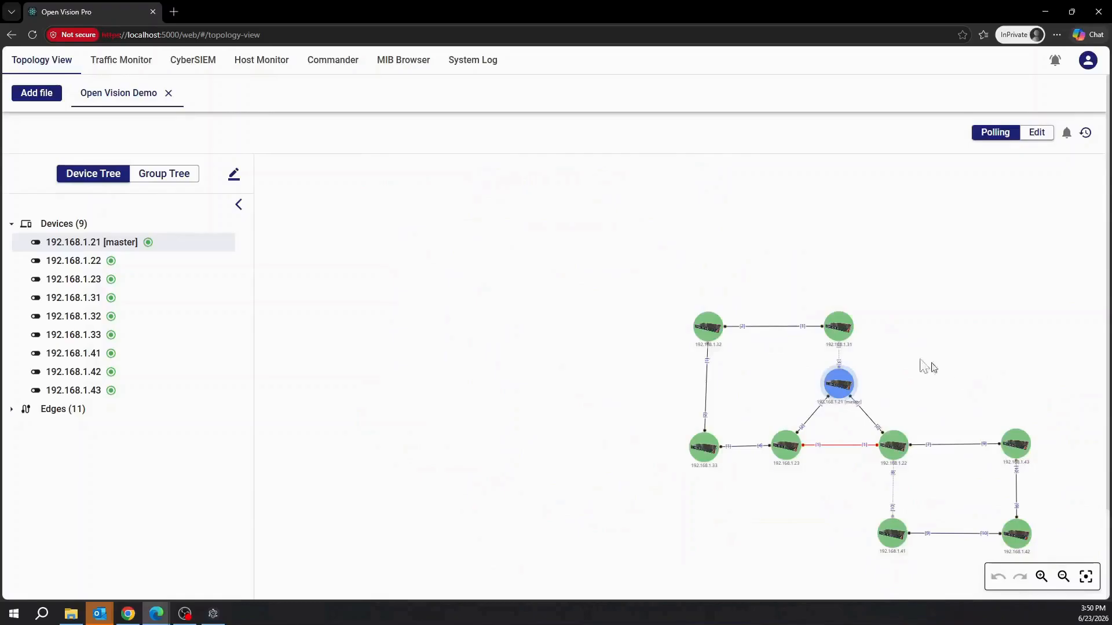
left_click_drag(945, 373, 765, 320)
scroll(698, 284, "up", 3)
left_click_drag(877, 335, 840, 273)
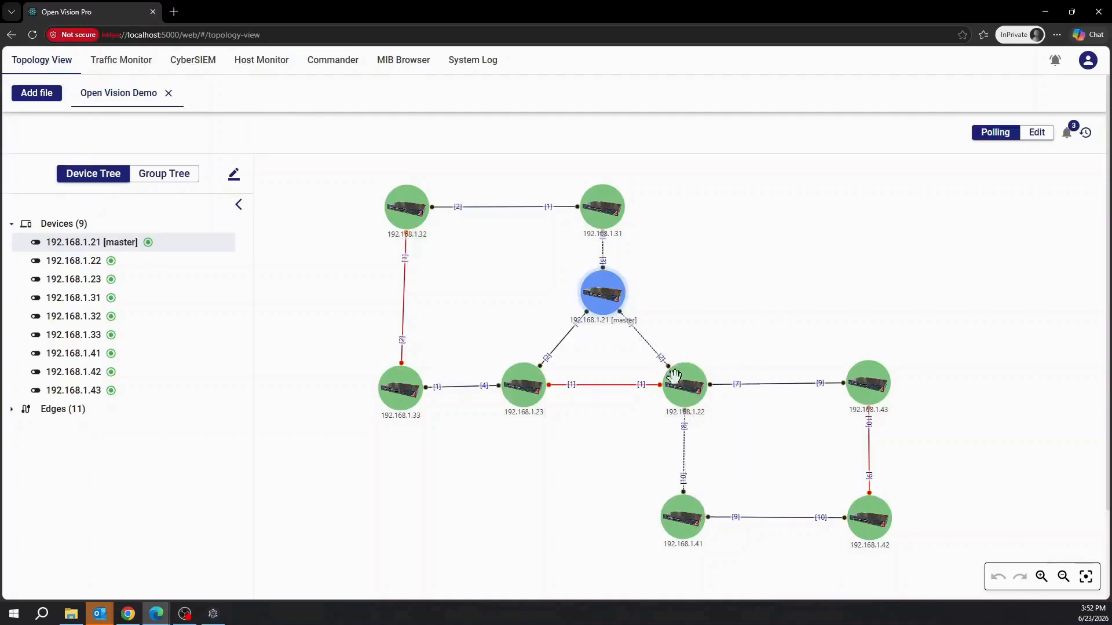
Acknowledge the 192.168.1.22–1.23 disconnection event and close the event list.
left_click(1067, 133)
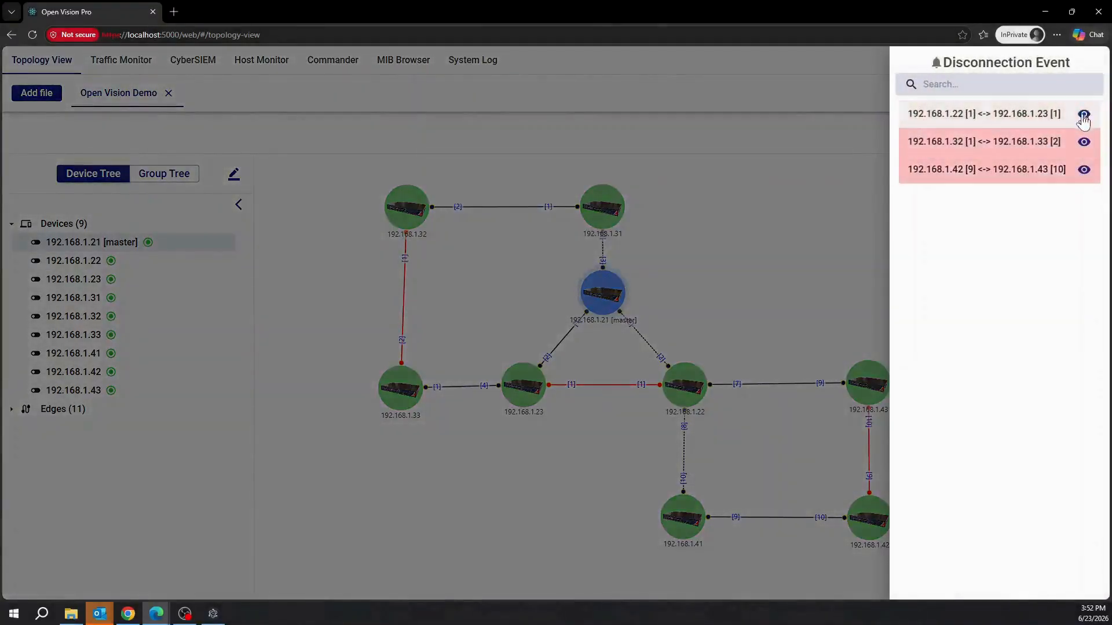
left_click(1083, 114)
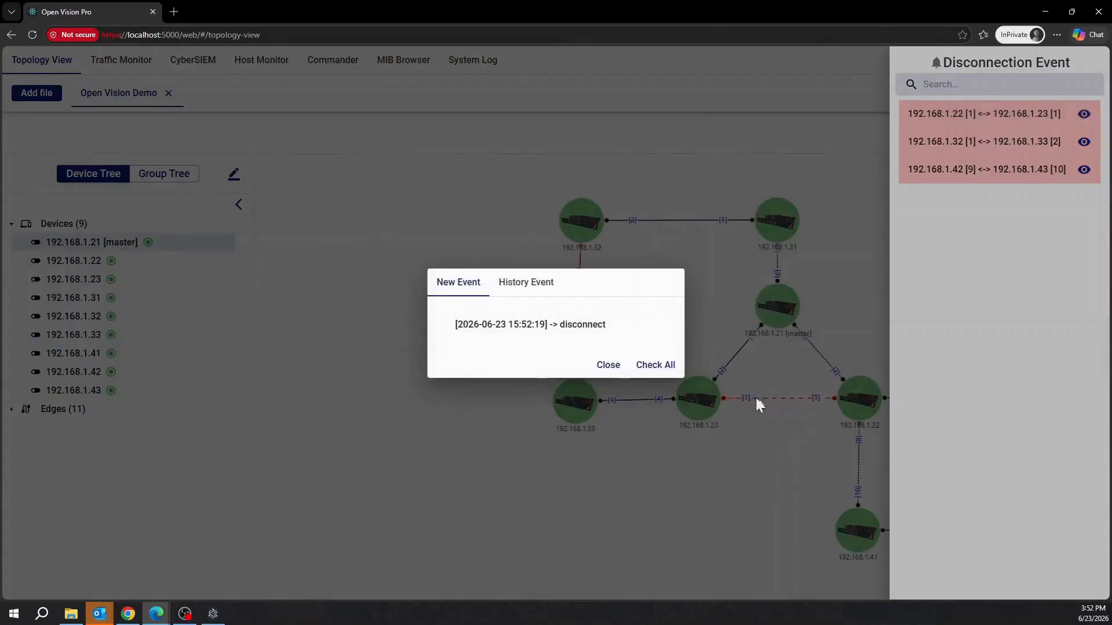
left_click(657, 365)
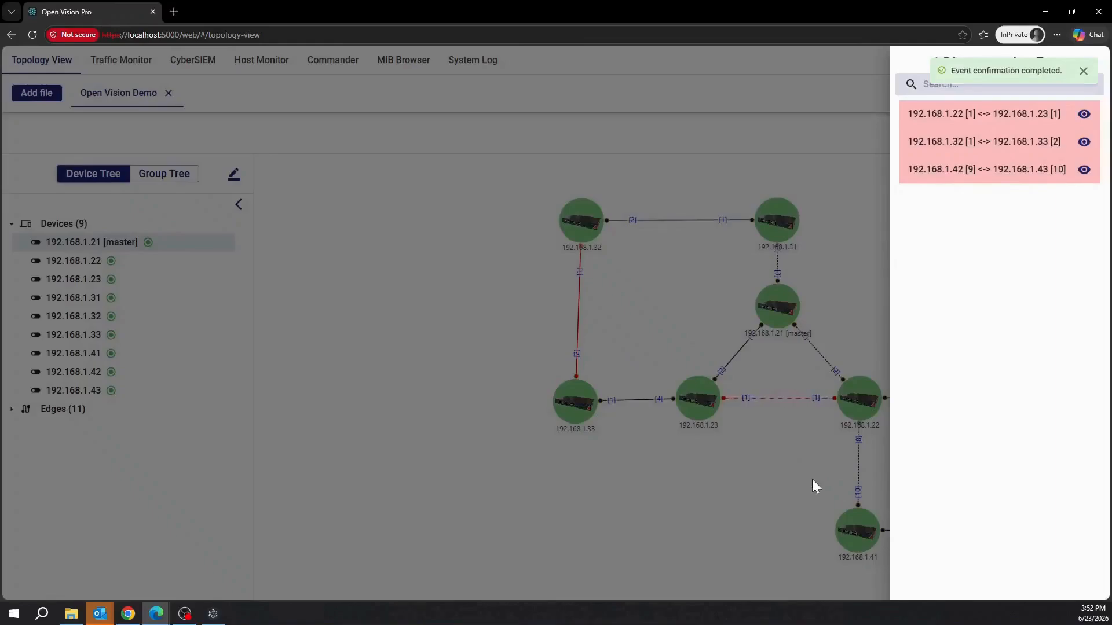
left_click(669, 539)
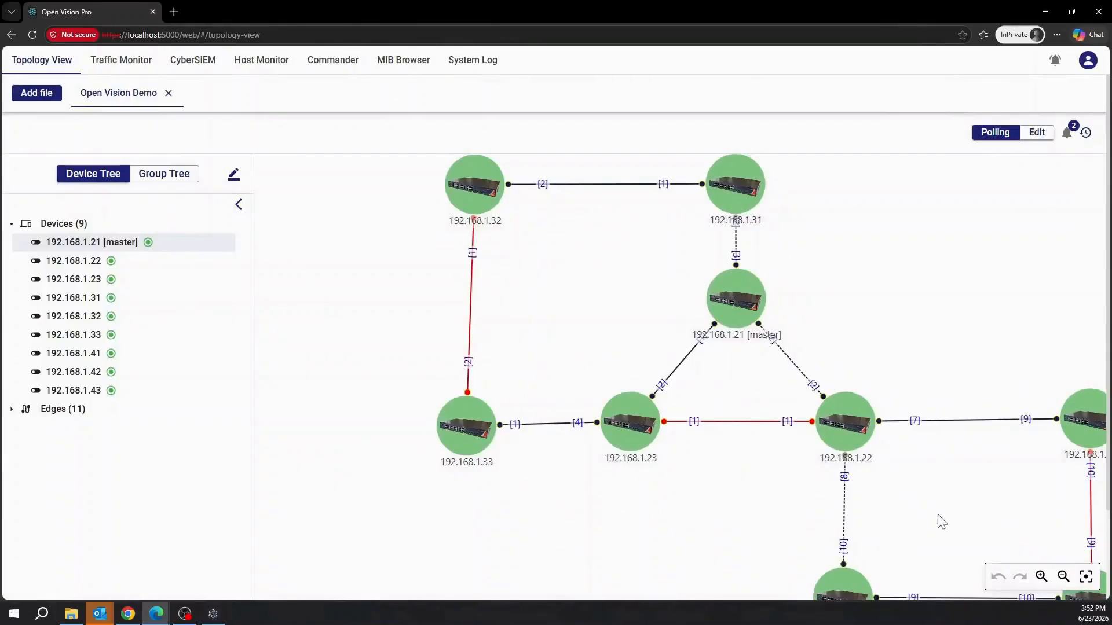
Acknowledge the 192.168.1.32–1.33 disconnection event and close the event list.
left_click(1068, 136)
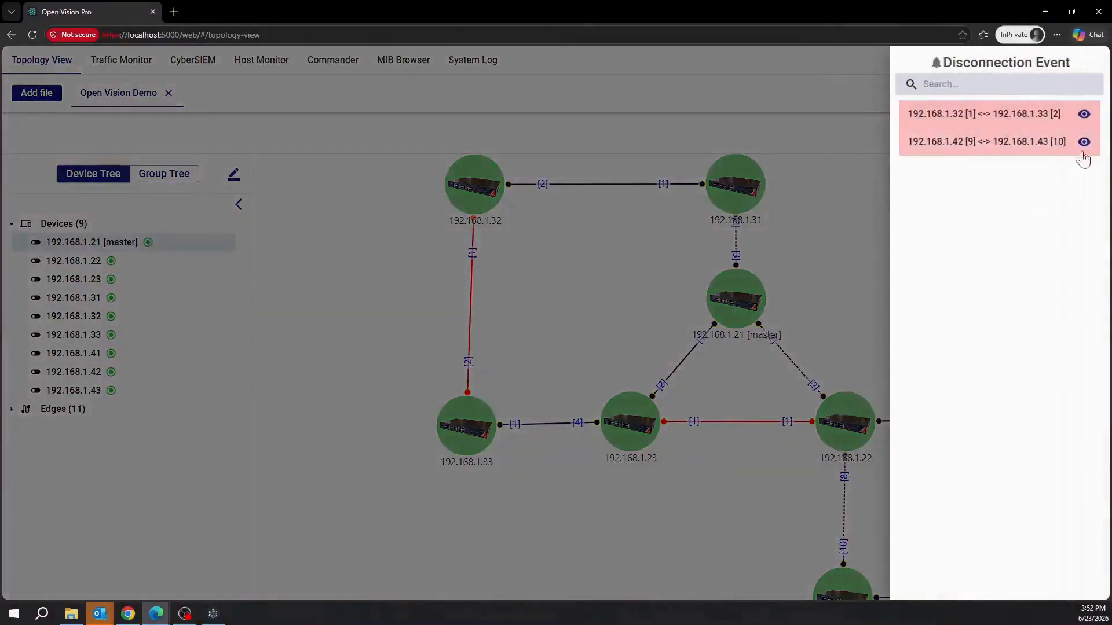
left_click(1083, 114)
left_click(652, 372)
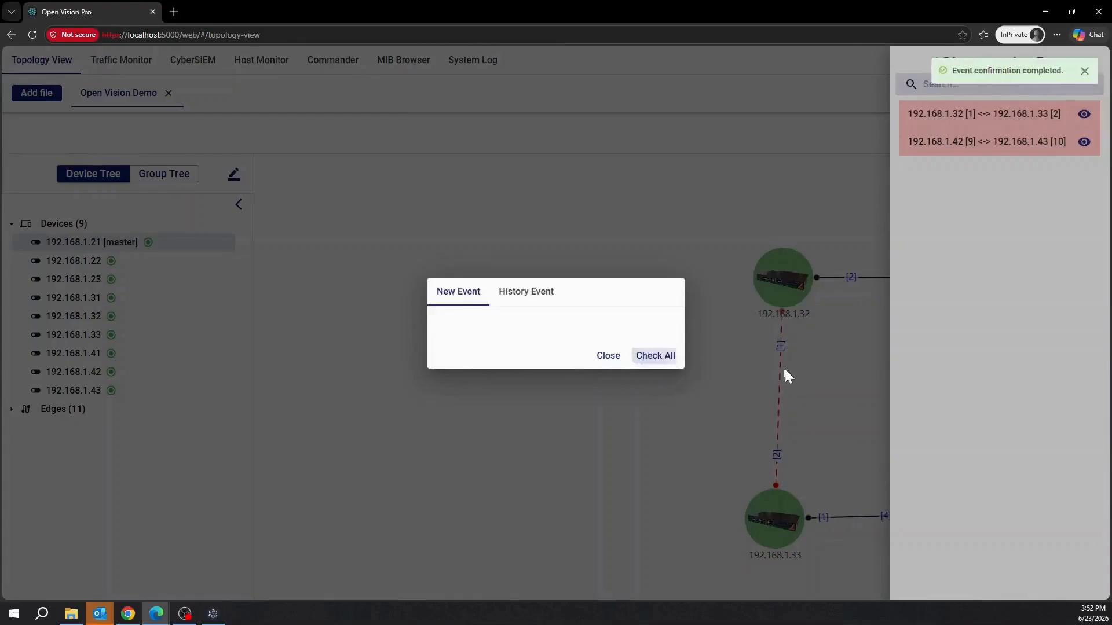
left_click(608, 355)
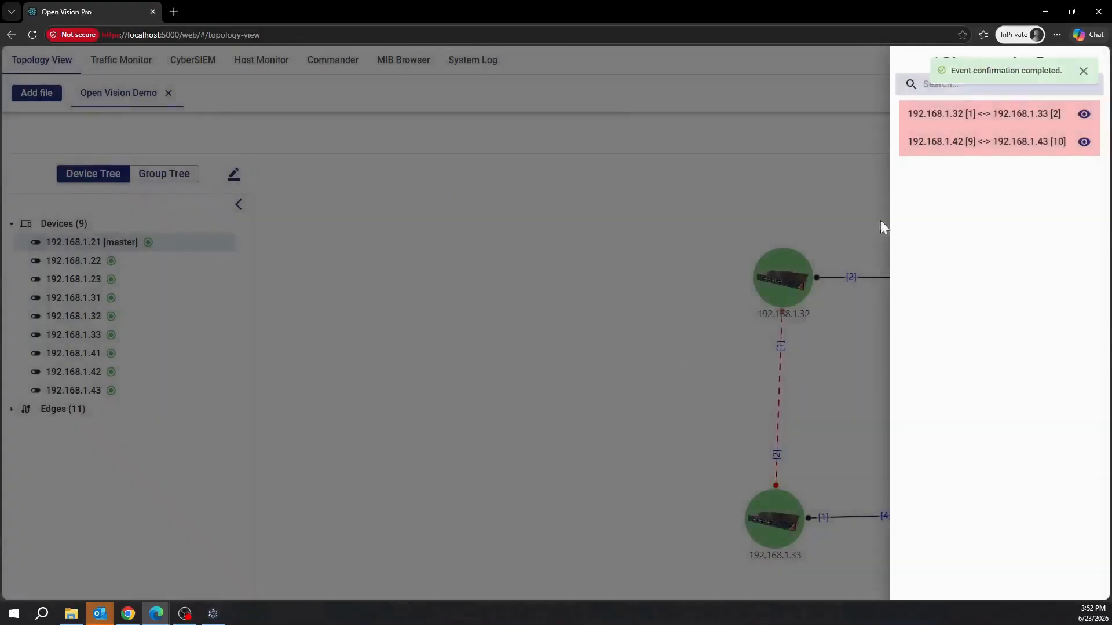
left_click(822, 345)
Acknowledge the 192.168.1.42–1.43 disconnection event.
left_click_drag(863, 405, 543, 300)
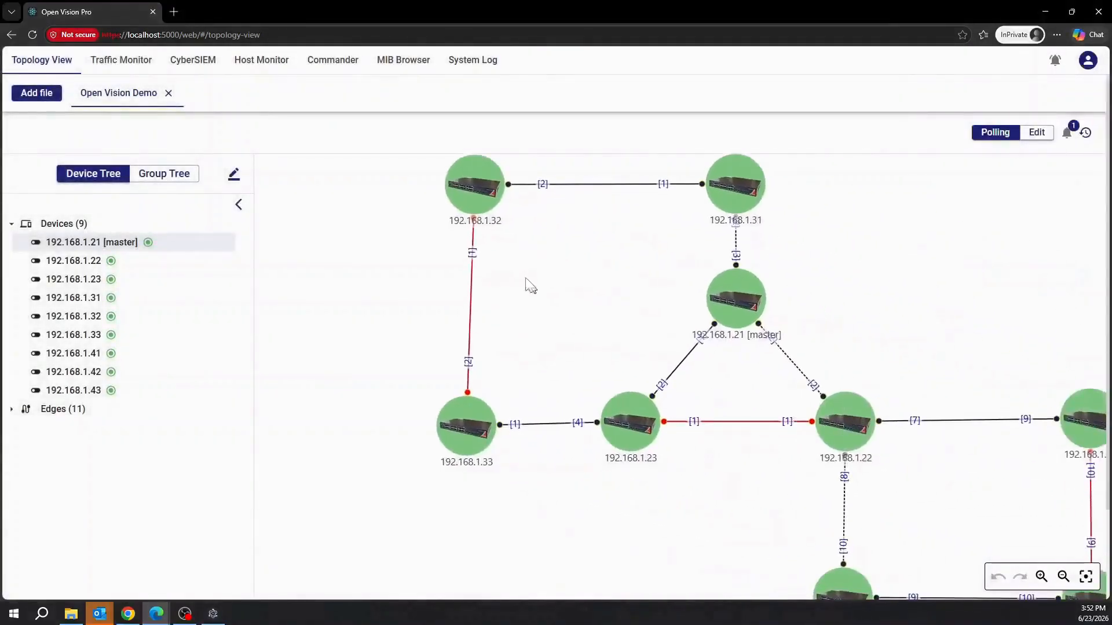
left_click(1068, 132)
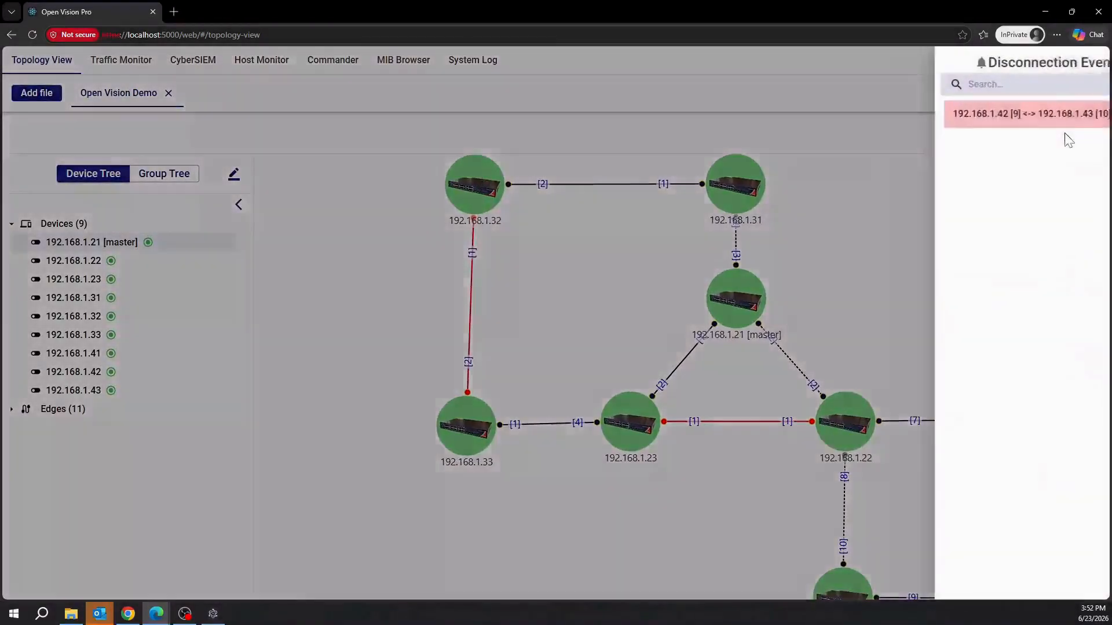
left_click(1084, 114)
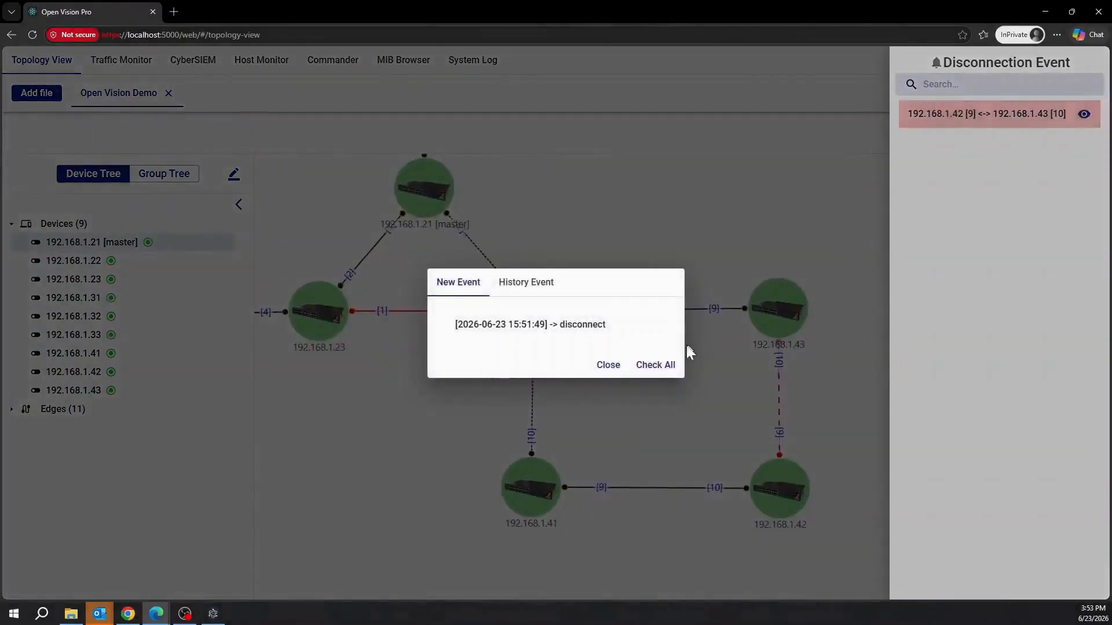
left_click(654, 365)
left_click(604, 357)
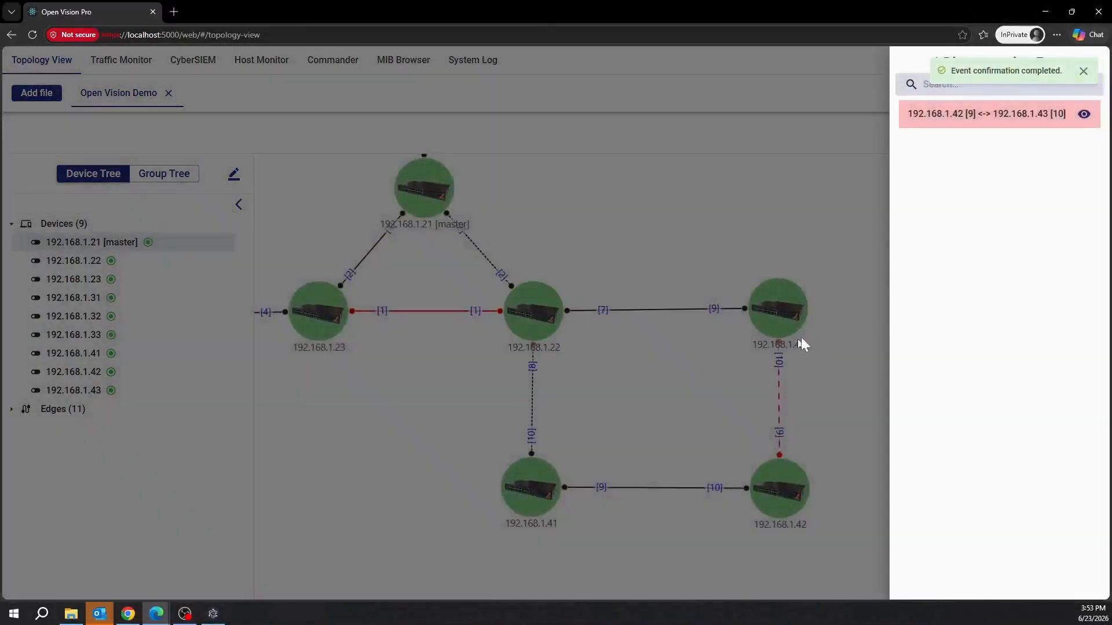
Close the empty event list, select switch 192.168.1.22, and zoom in to frame the network.
left_click(853, 349)
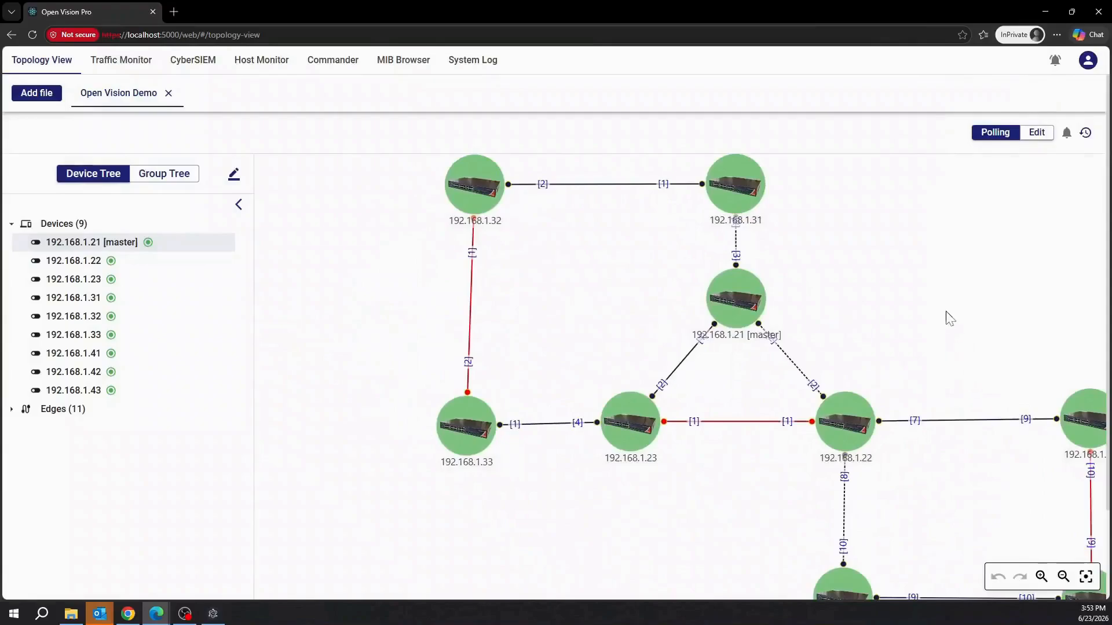
left_click(848, 427)
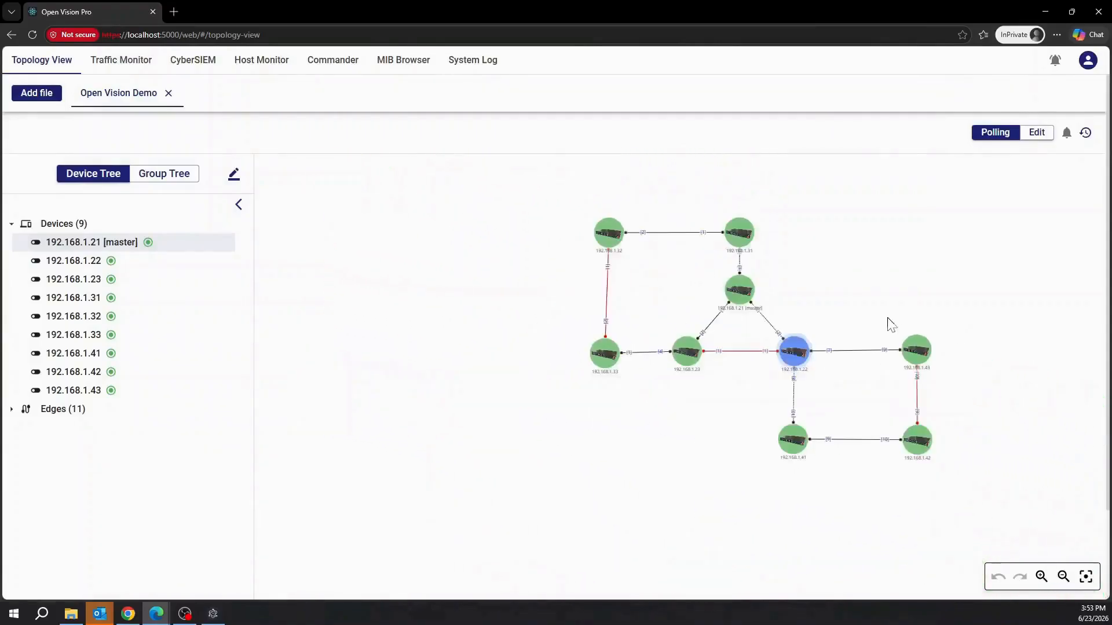
left_click_drag(880, 307, 873, 307)
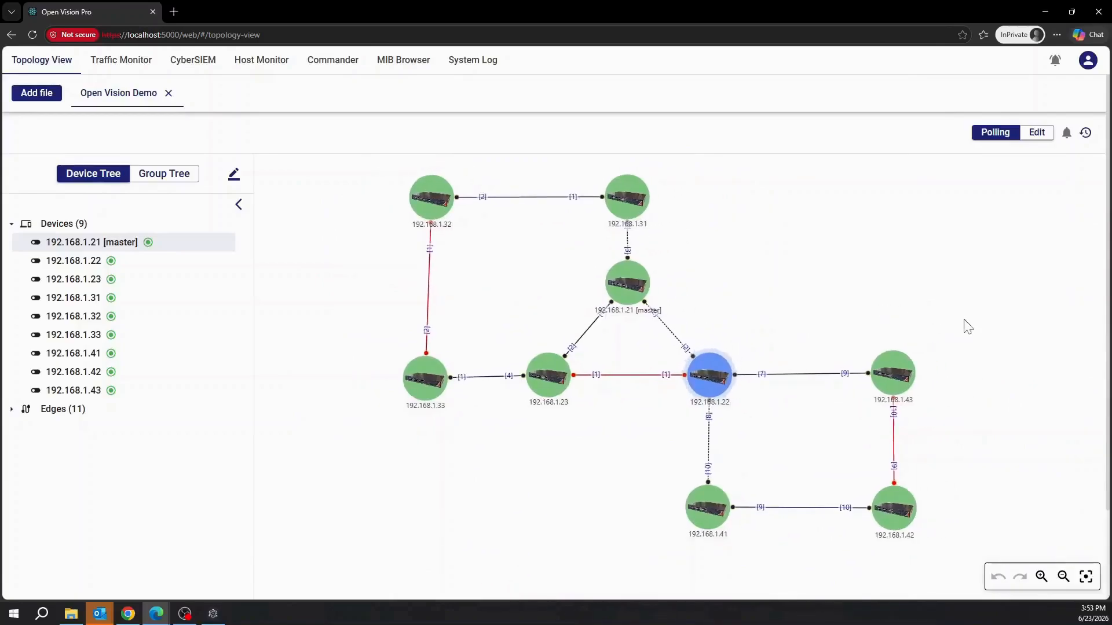
scroll(544, 238, "up", 3)
left_click(846, 423)
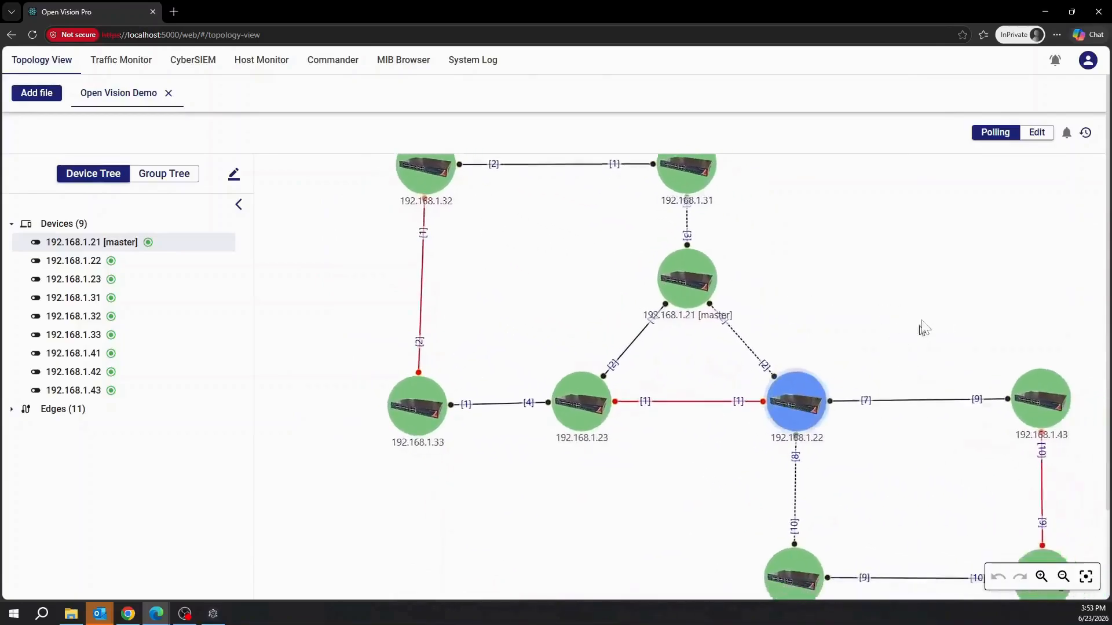
scroll(976, 295, "up", 3)
left_click_drag(916, 288, 810, 277)
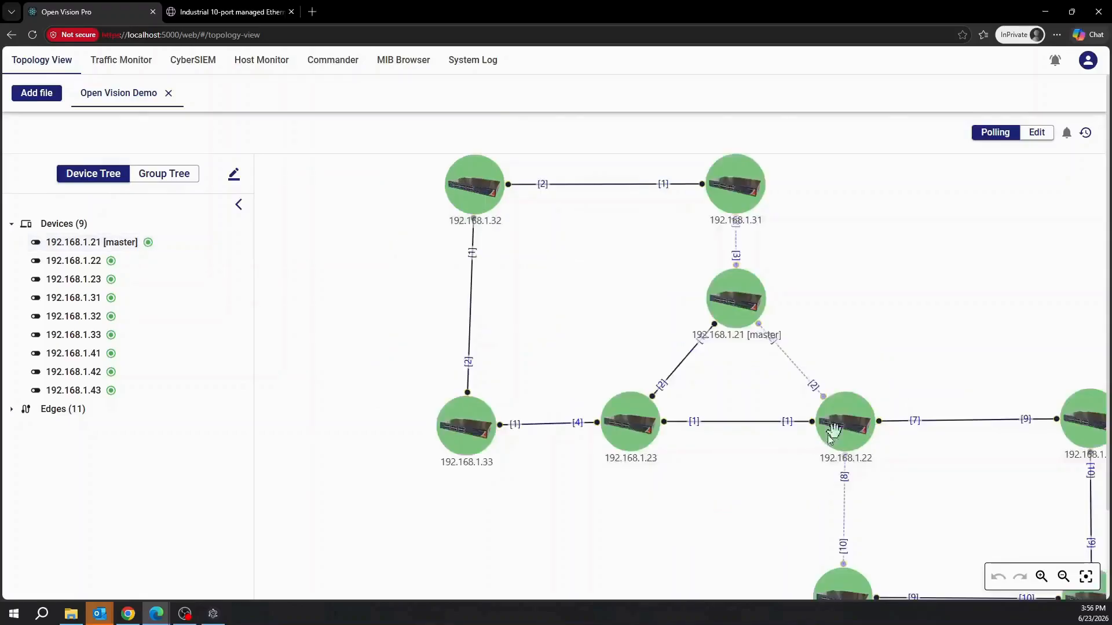
right_click(857, 421)
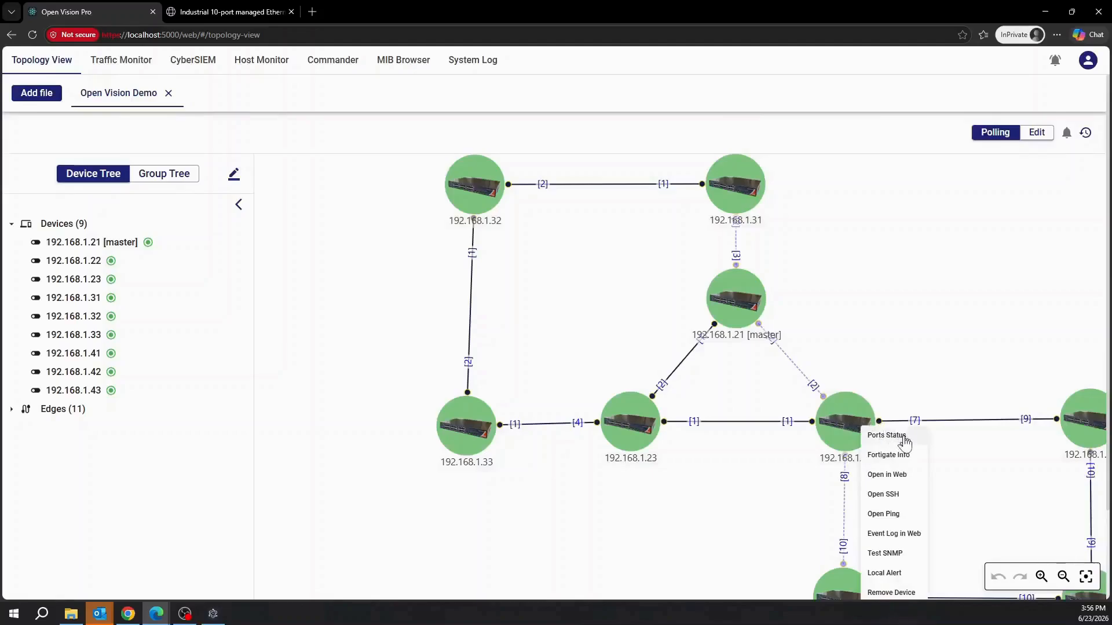
left_click(903, 437)
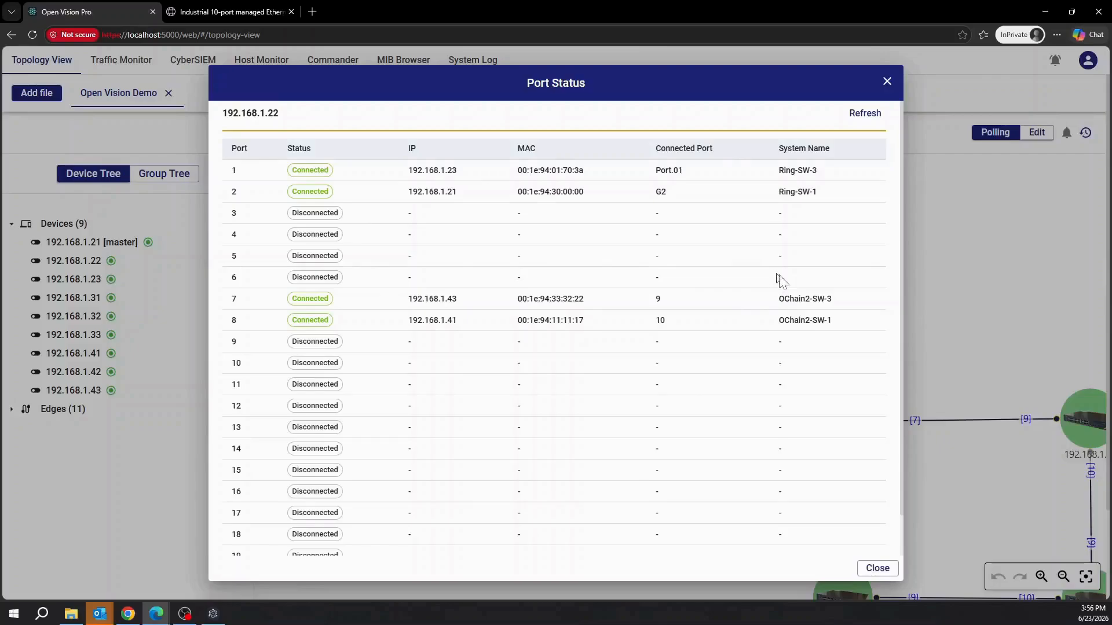
scroll(805, 298, "down", 2)
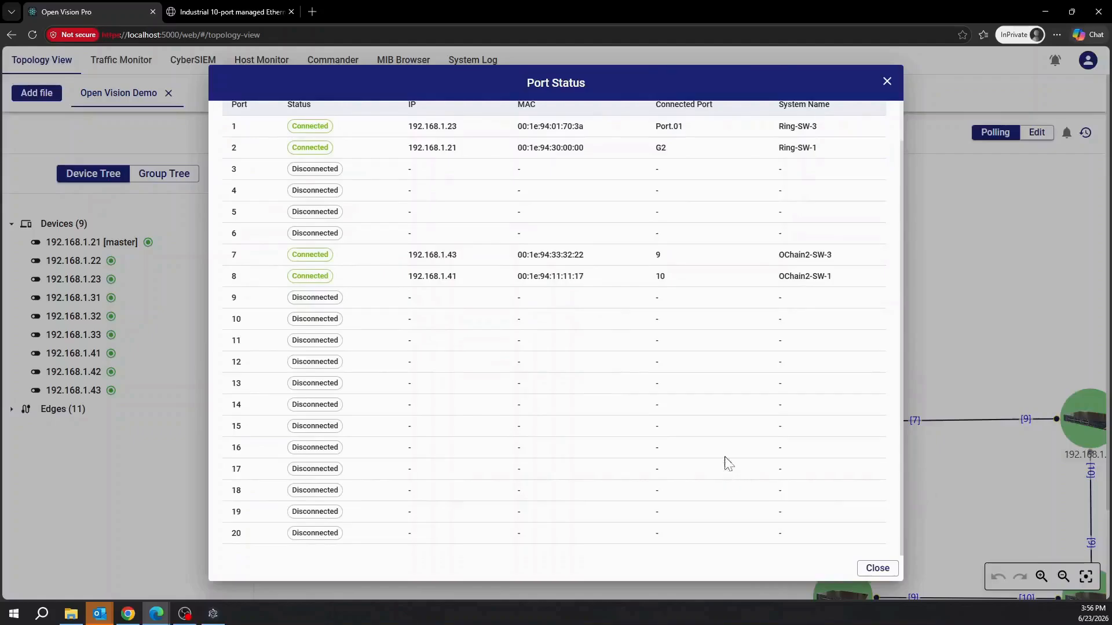
scroll(754, 476, "up", 2)
scroll(753, 476, "up", 1)
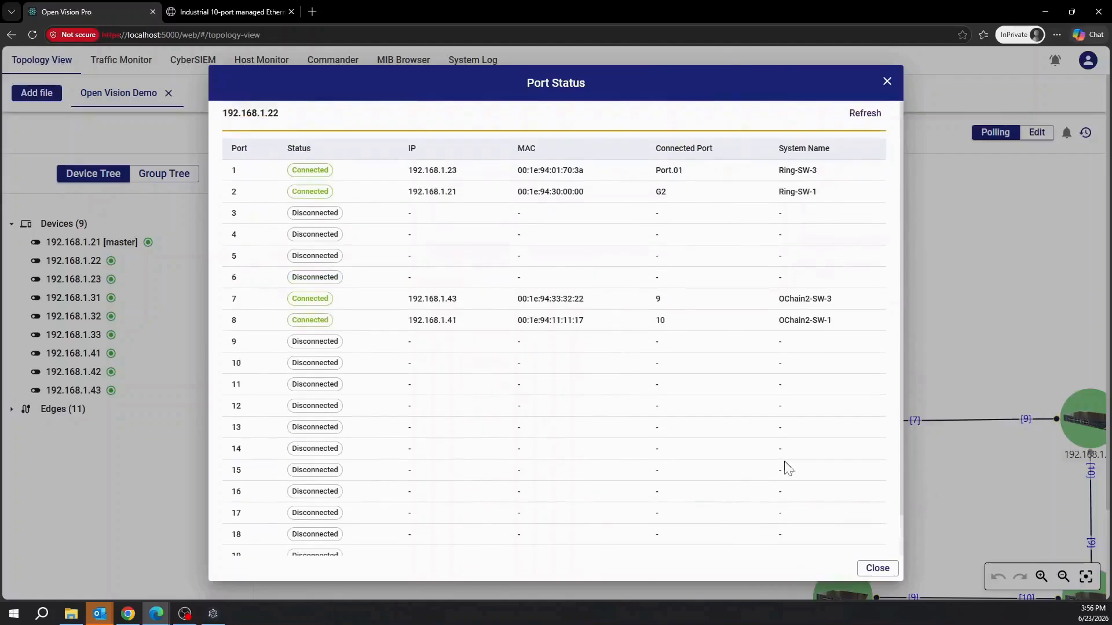
left_click(876, 569)
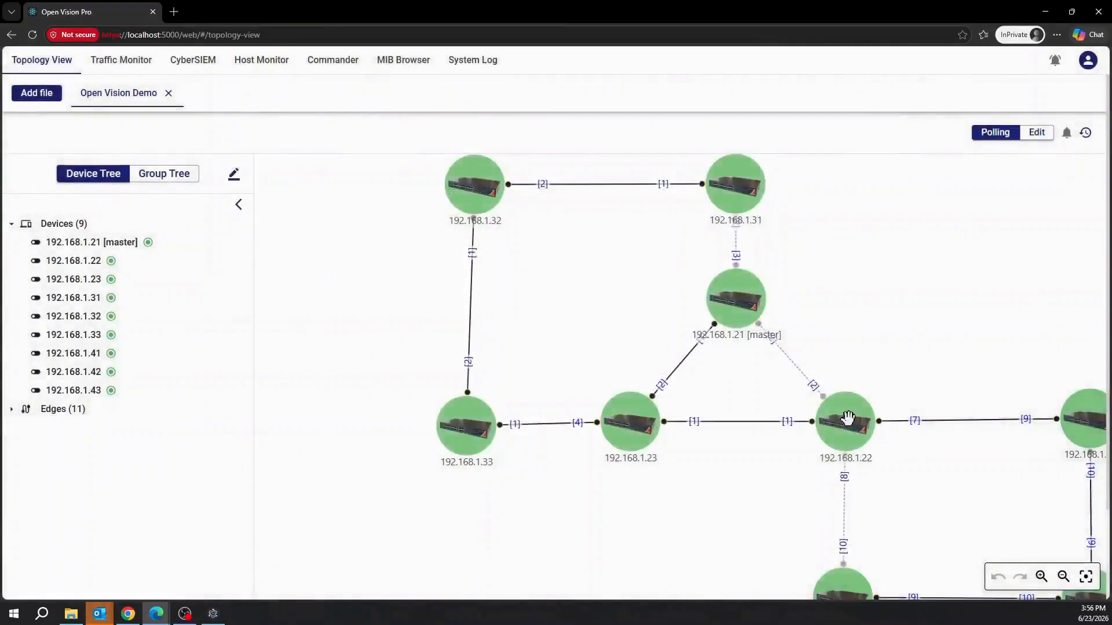
Open switch 192.168.1.22's web management page and continue past the warning banner.
right_click(847, 418)
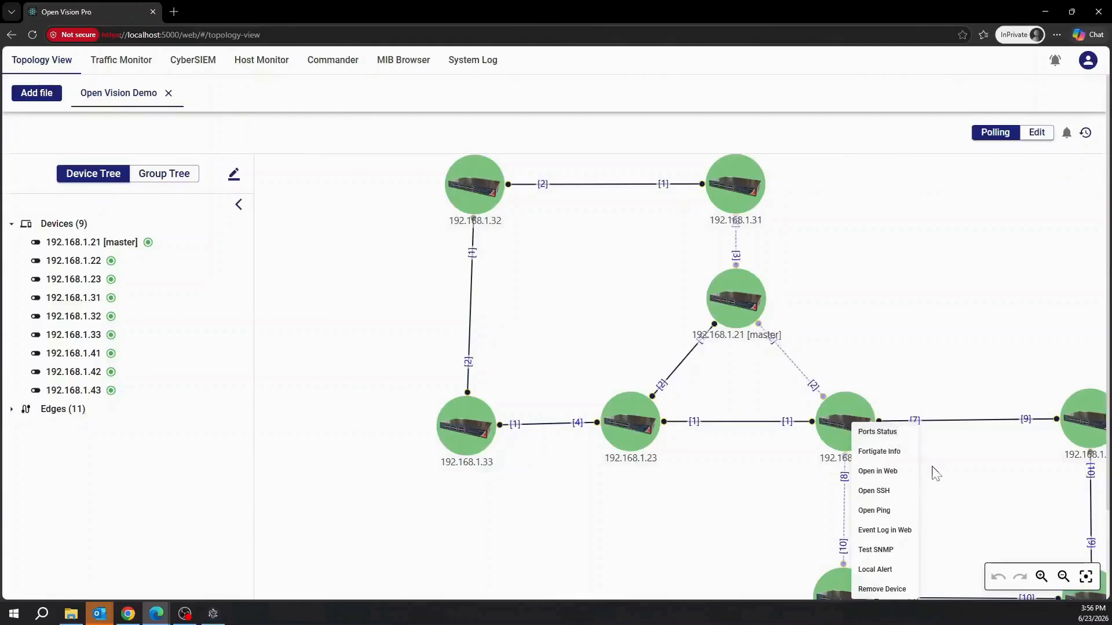
left_click(887, 471)
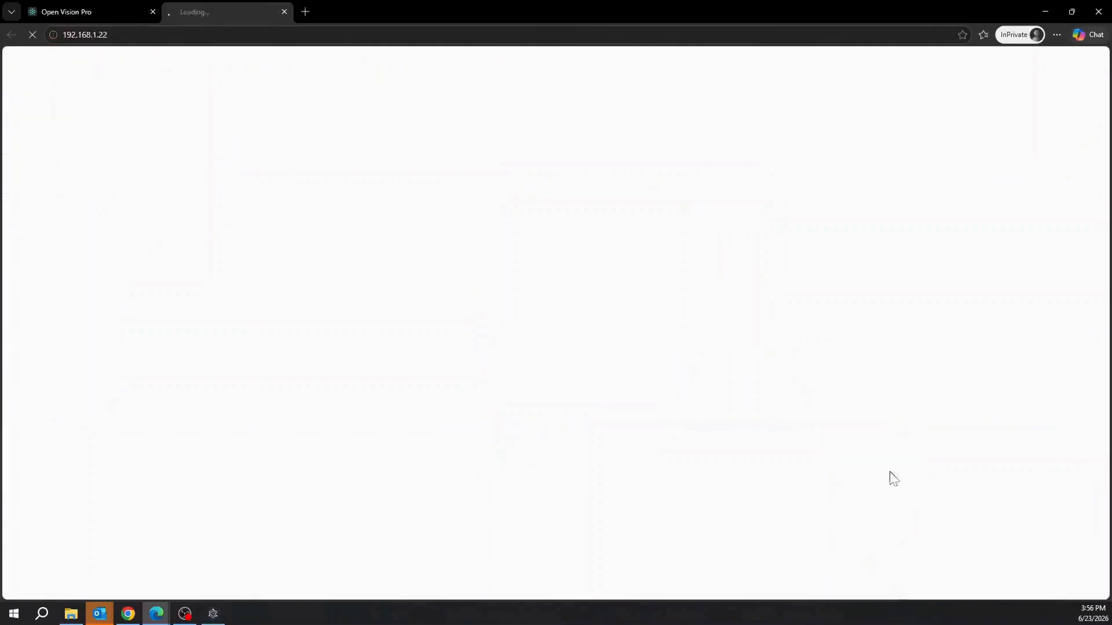
left_click_drag(531, 230, 590, 235)
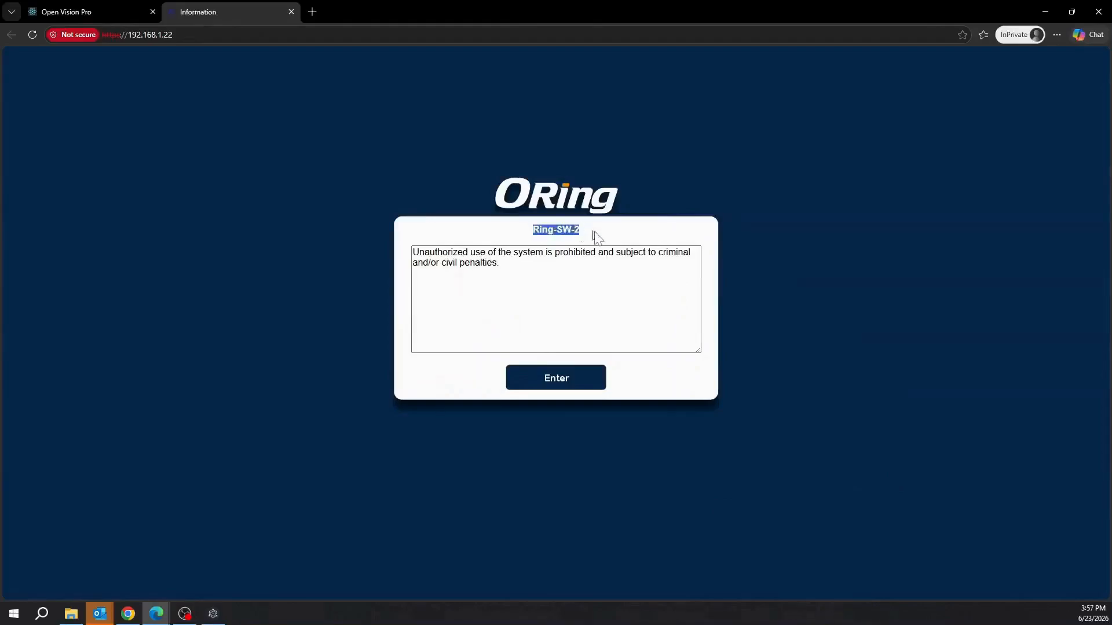
left_click(626, 239)
left_click(561, 380)
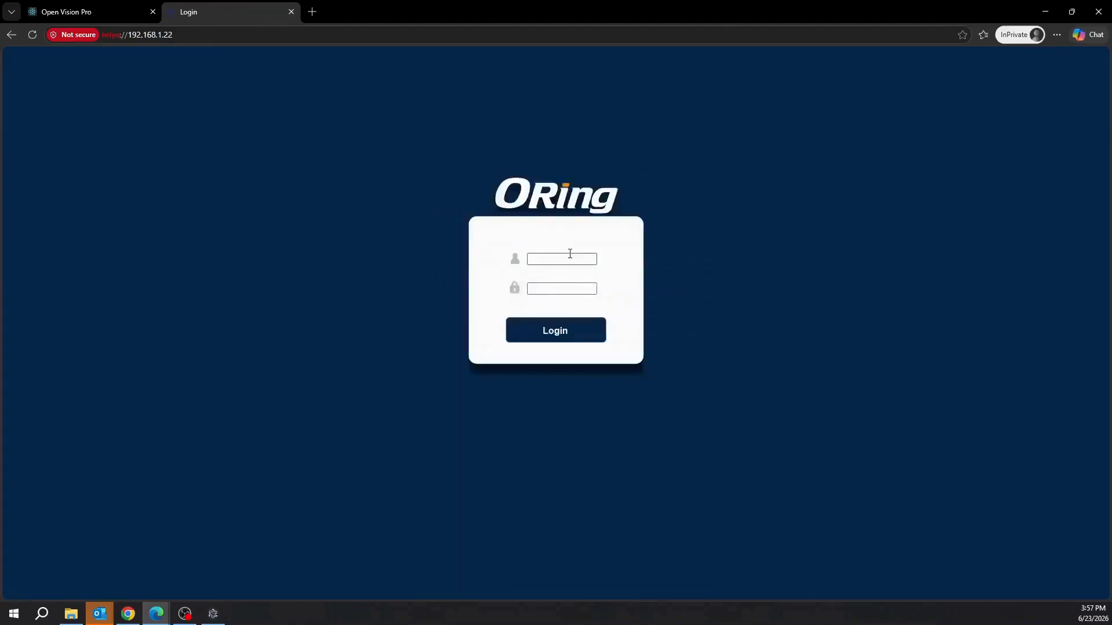
Sign in to Ring-SW-2 with the administrator username and password.
left_click(565, 257)
type("admin")
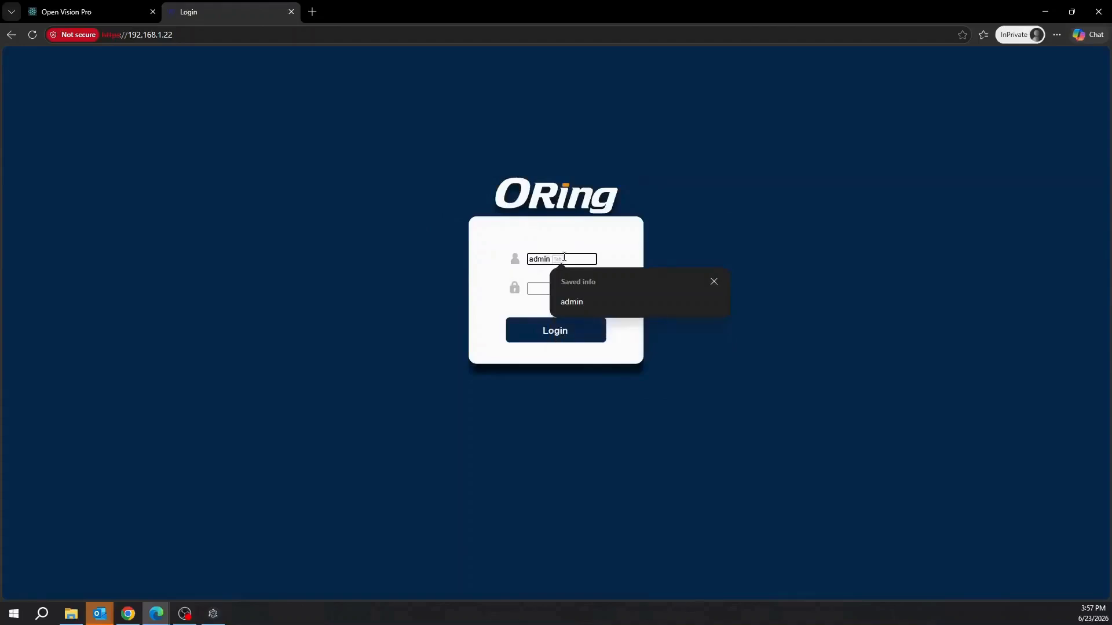
key("Tab")
type("ad")
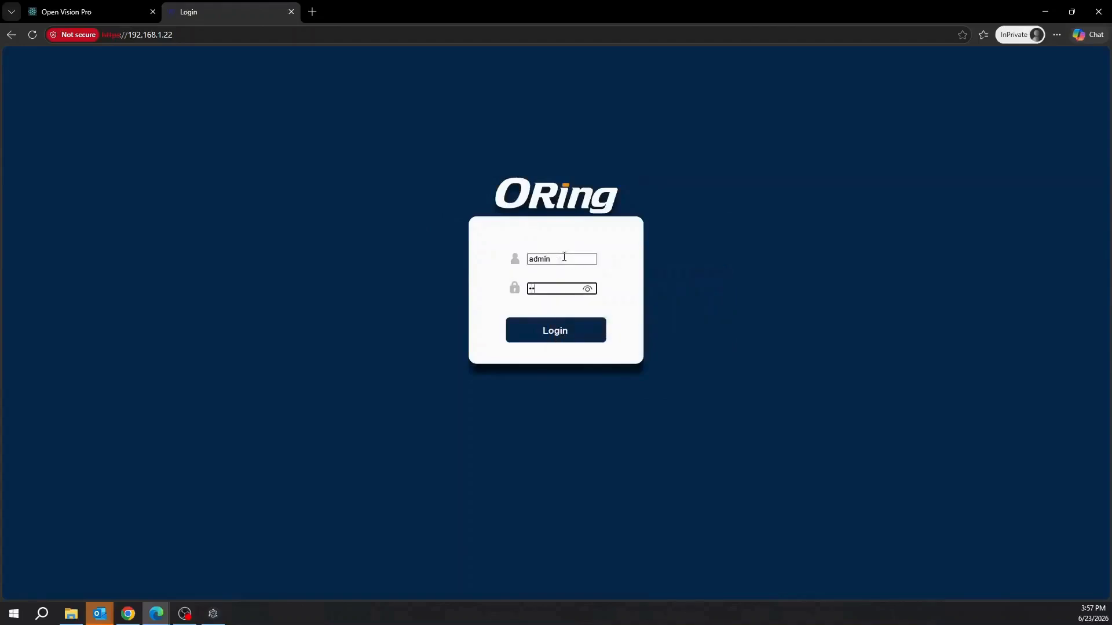
key("Return")
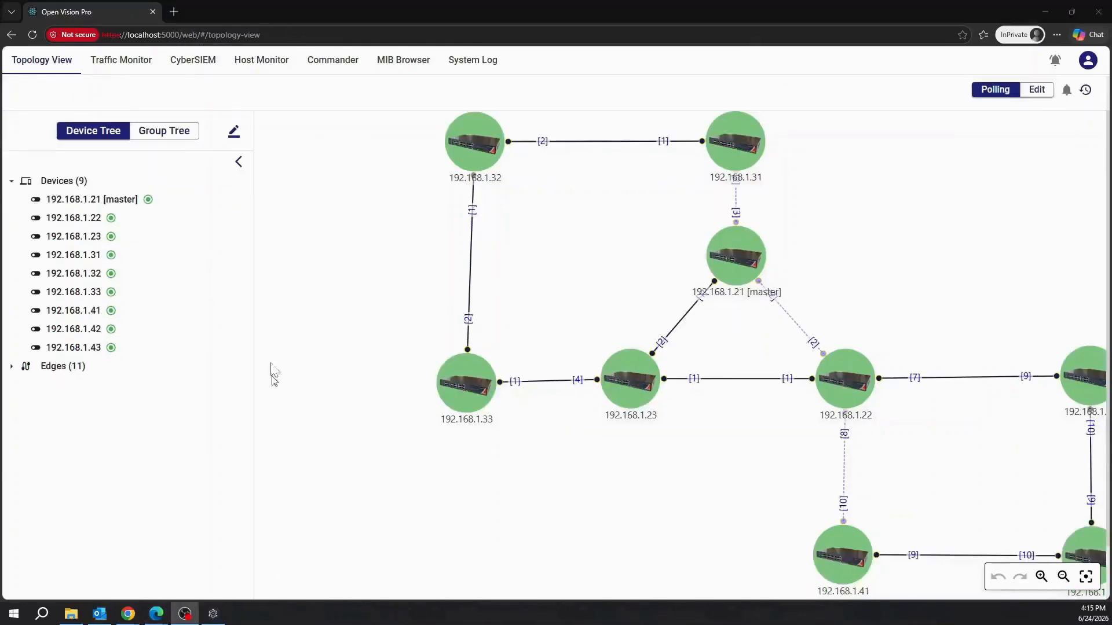
Collapse the Device Tree and remove switch 192.168.1.22 from the topology.
left_click(240, 174)
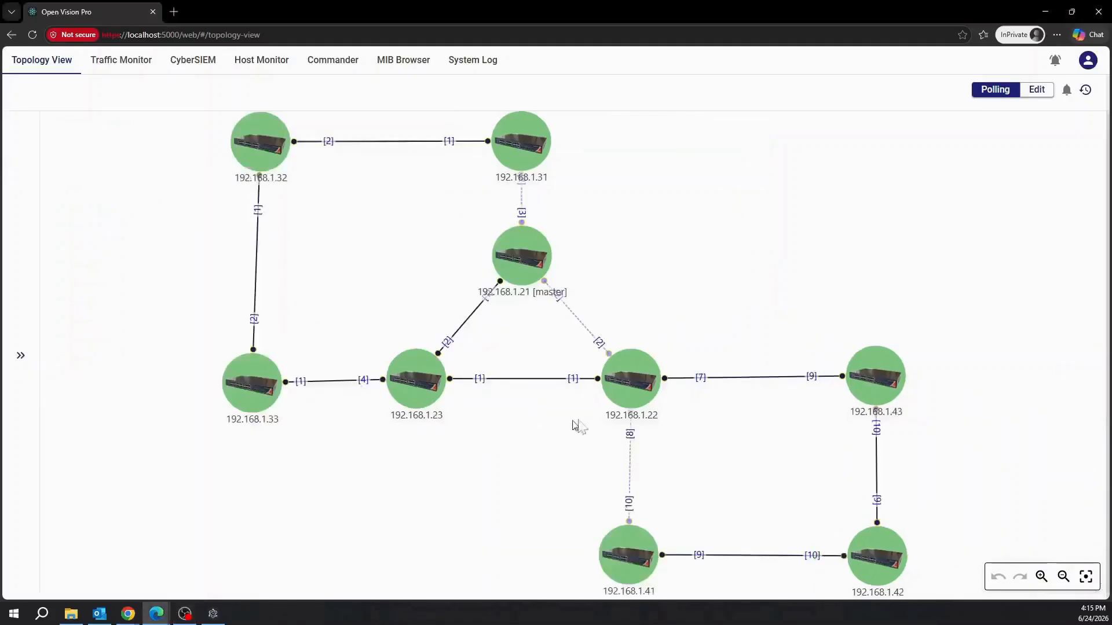
right_click(624, 389)
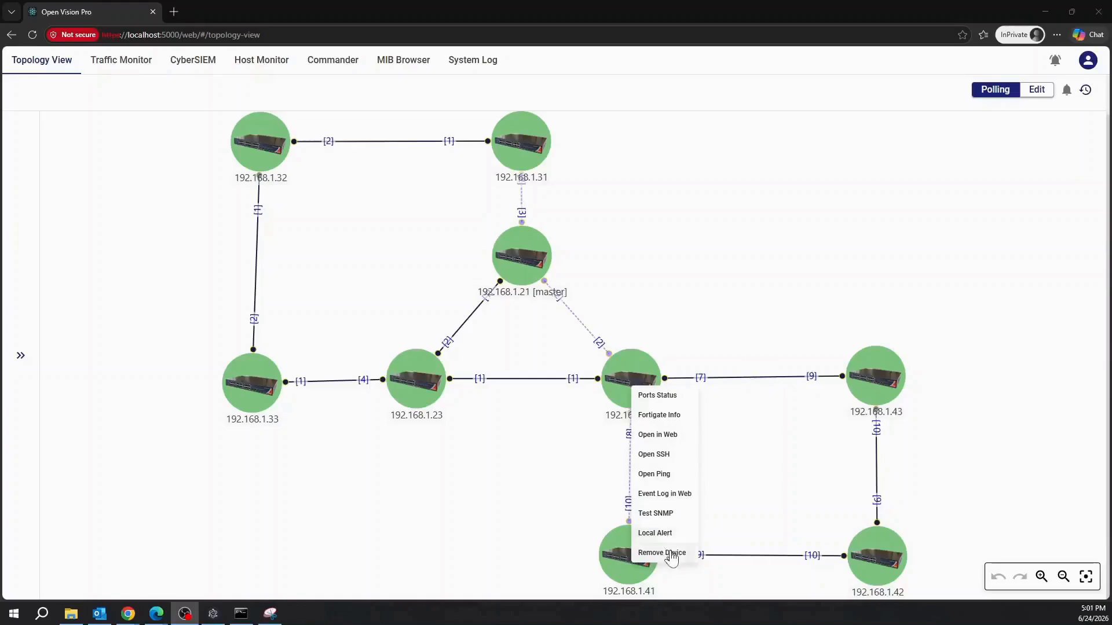
left_click(672, 555)
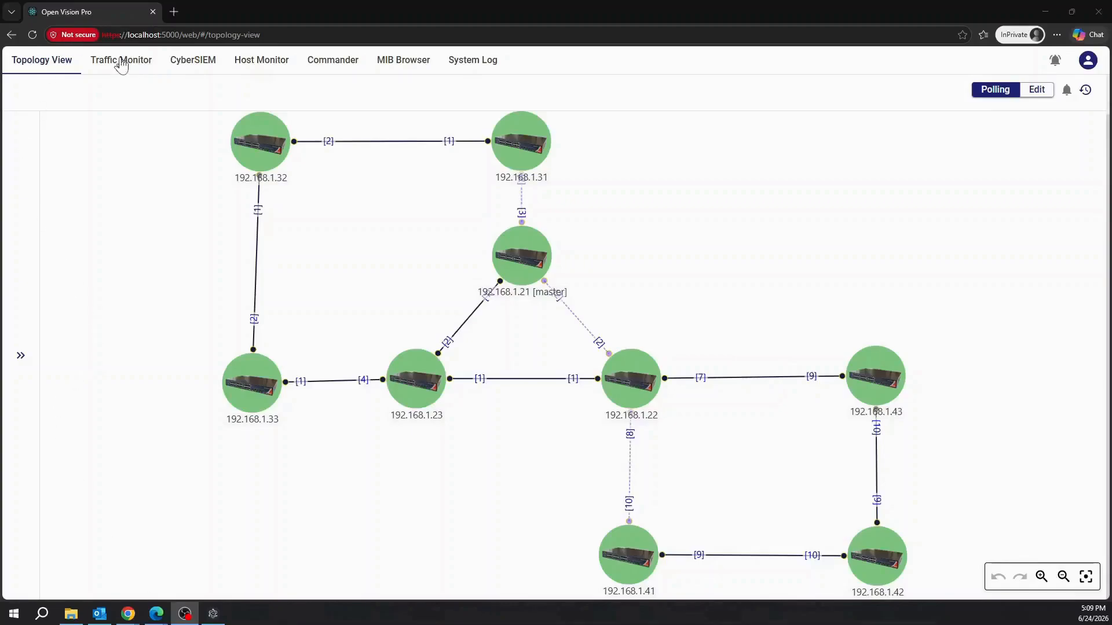
Show traffic for device 192.168.1.21 under the first device type in Traffic Monitor.
left_click(121, 64)
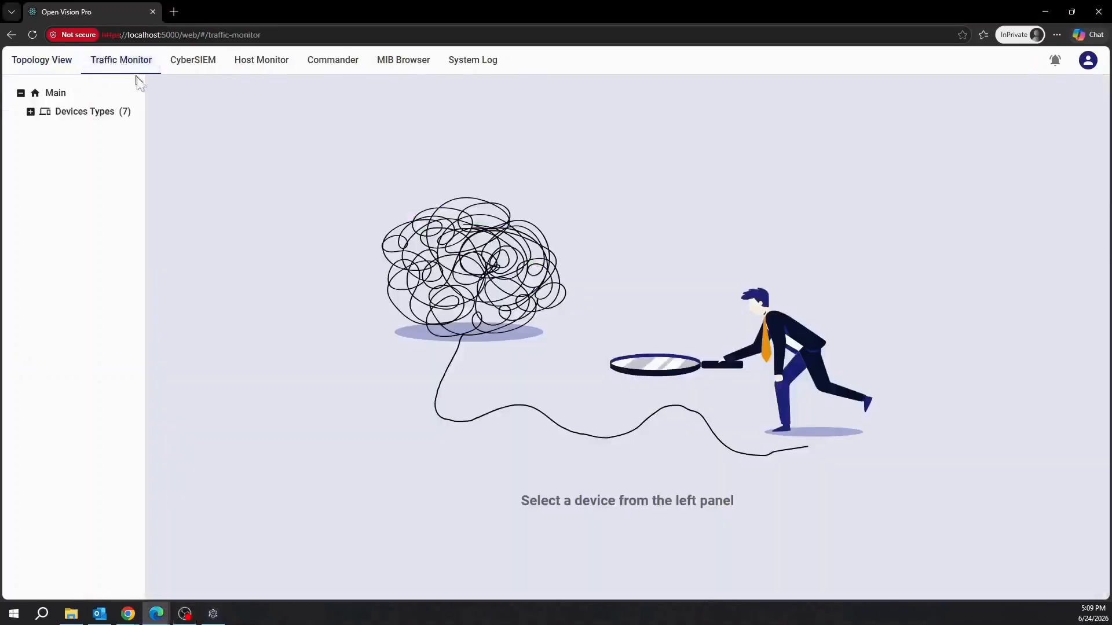
left_click(110, 118)
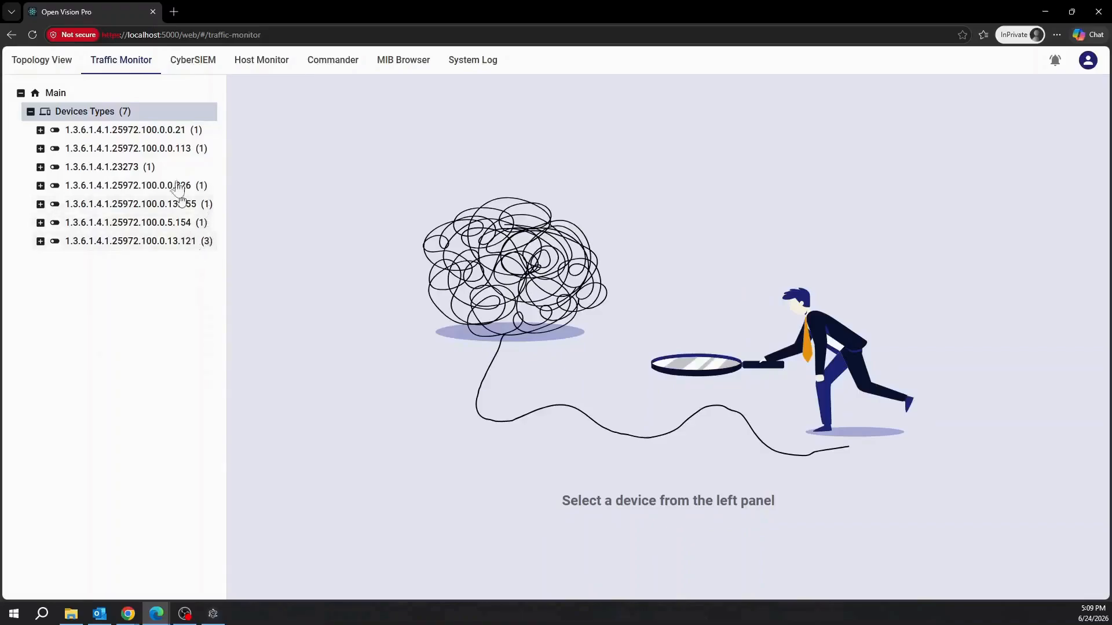
left_click(162, 135)
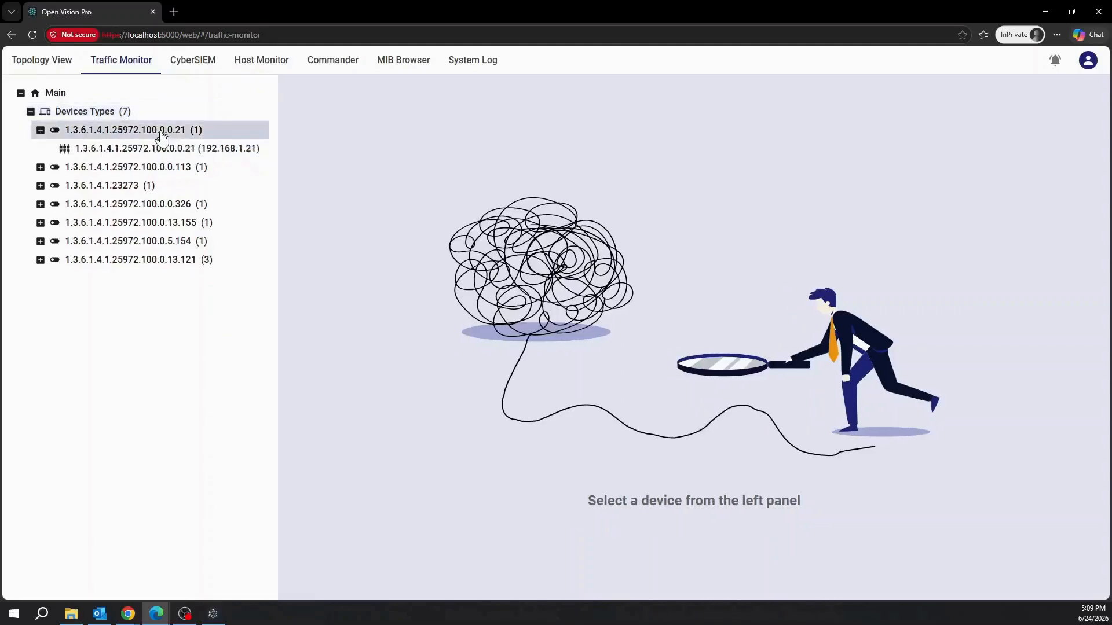
left_click(250, 154)
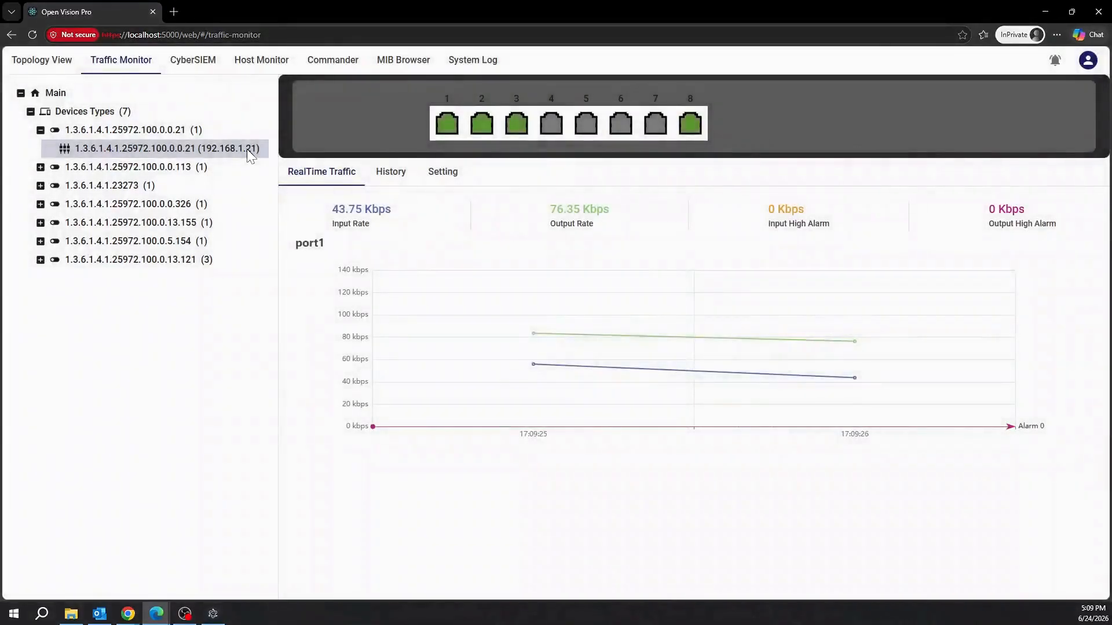
View traffic on ports 1, 2 and 3, then bring up the port alarm thresholds.
left_click(446, 128)
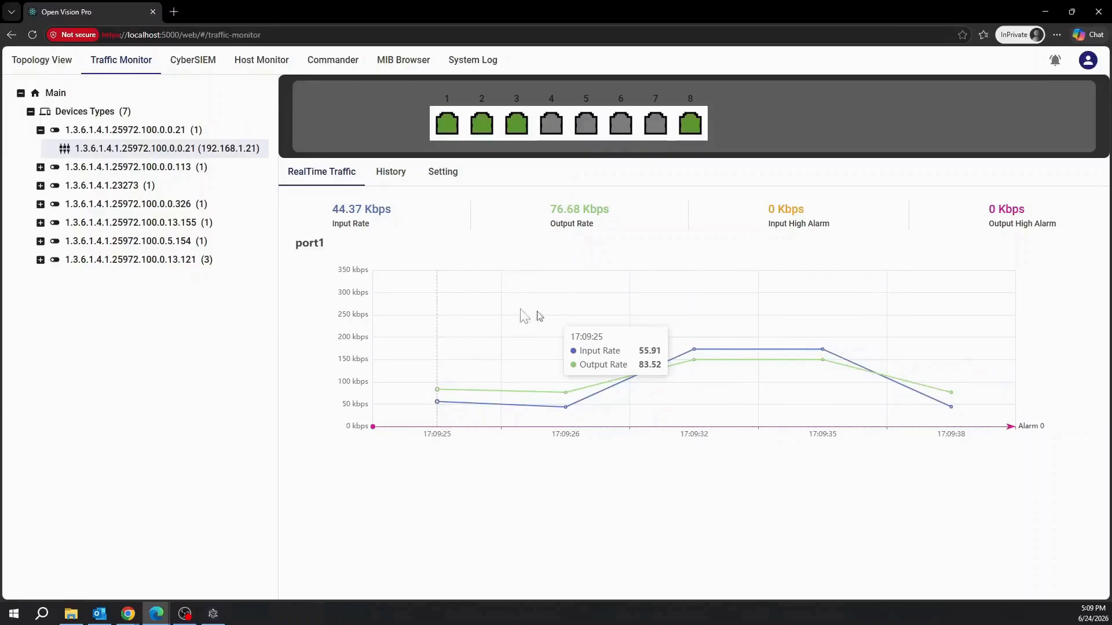
left_click(481, 124)
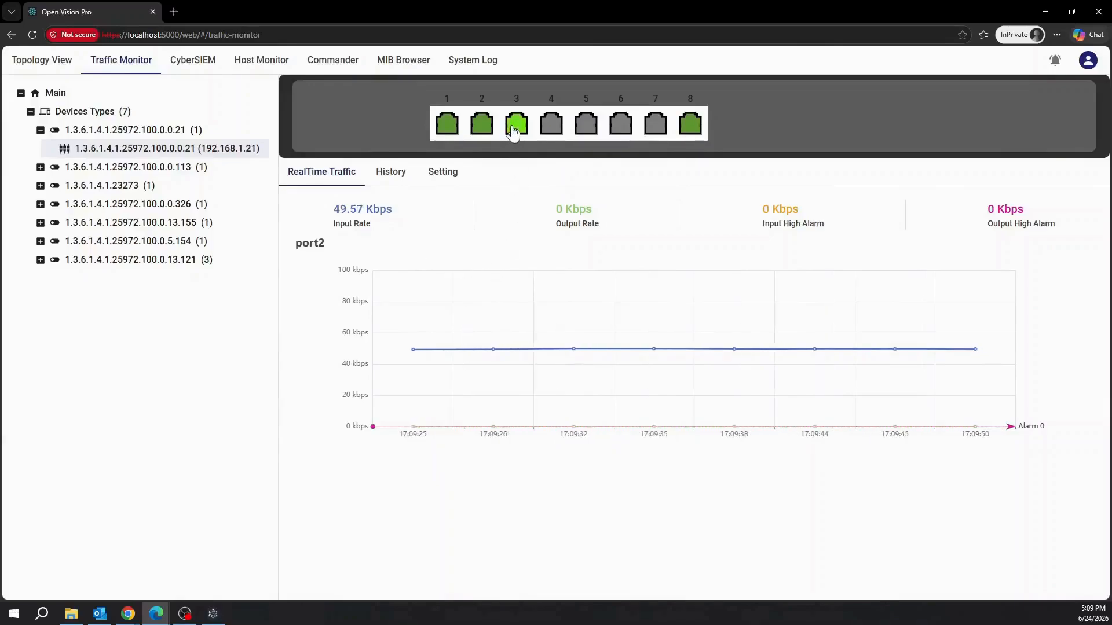
left_click(513, 130)
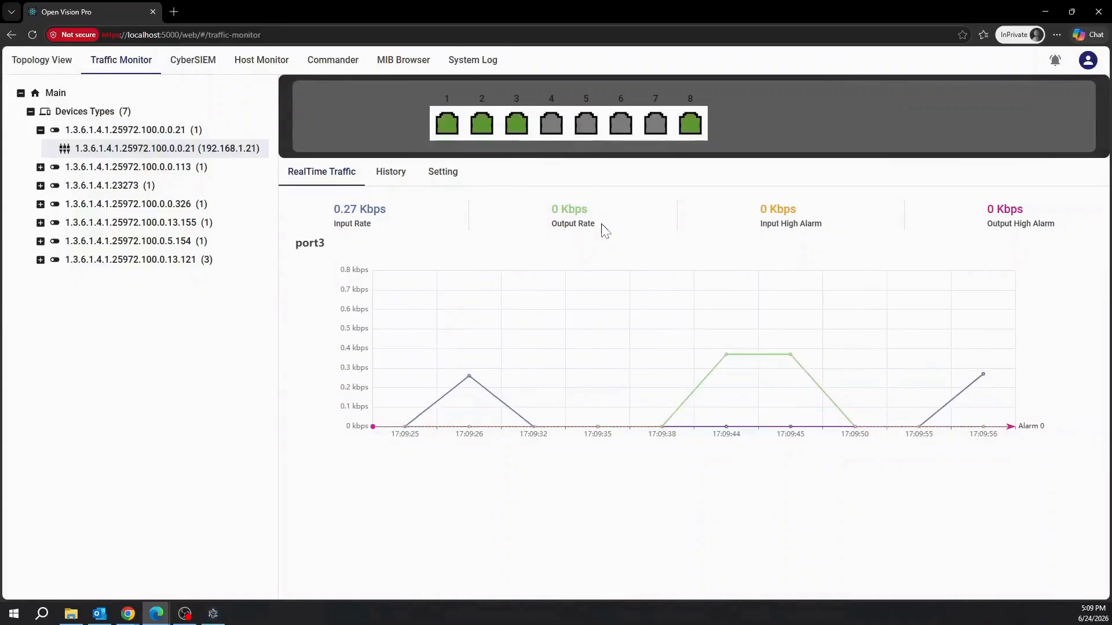
left_click(441, 172)
Save port 1 alarm thresholds of 100 Kbps input and 150 Kbps output, then return to RealTime Traffic.
left_click(649, 212)
type("00")
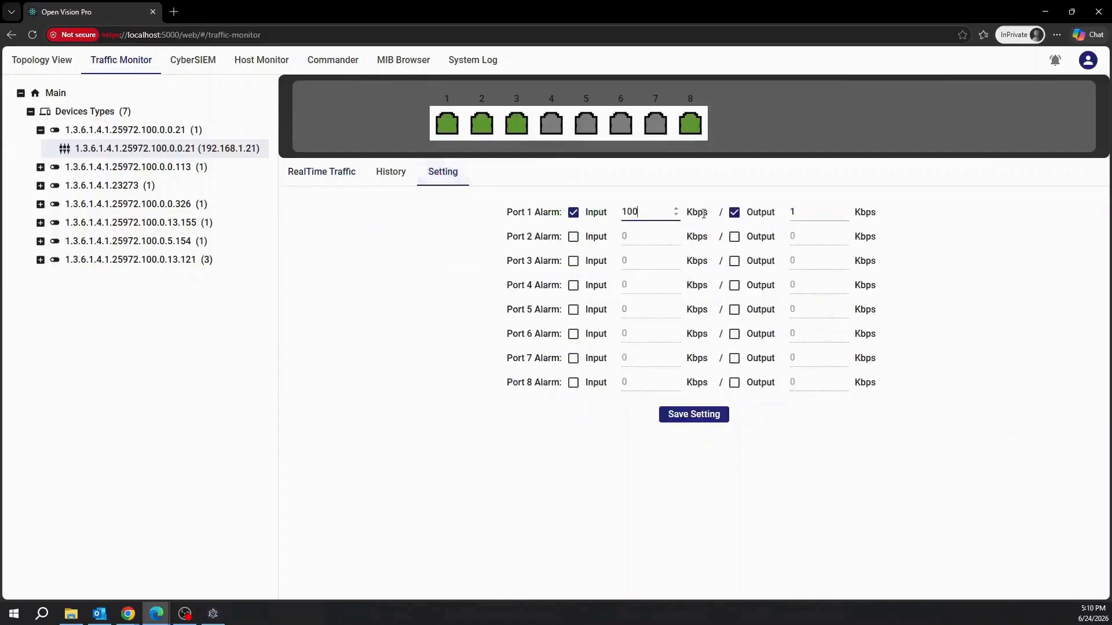
left_click(799, 213)
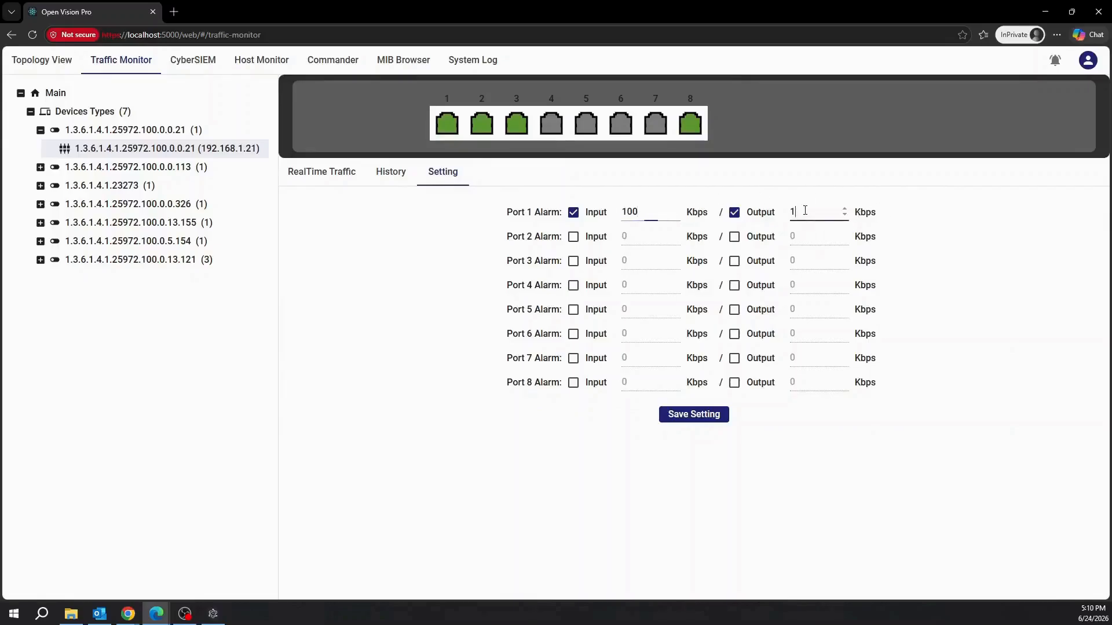
key("BackSpace")
type("150")
left_click(702, 424)
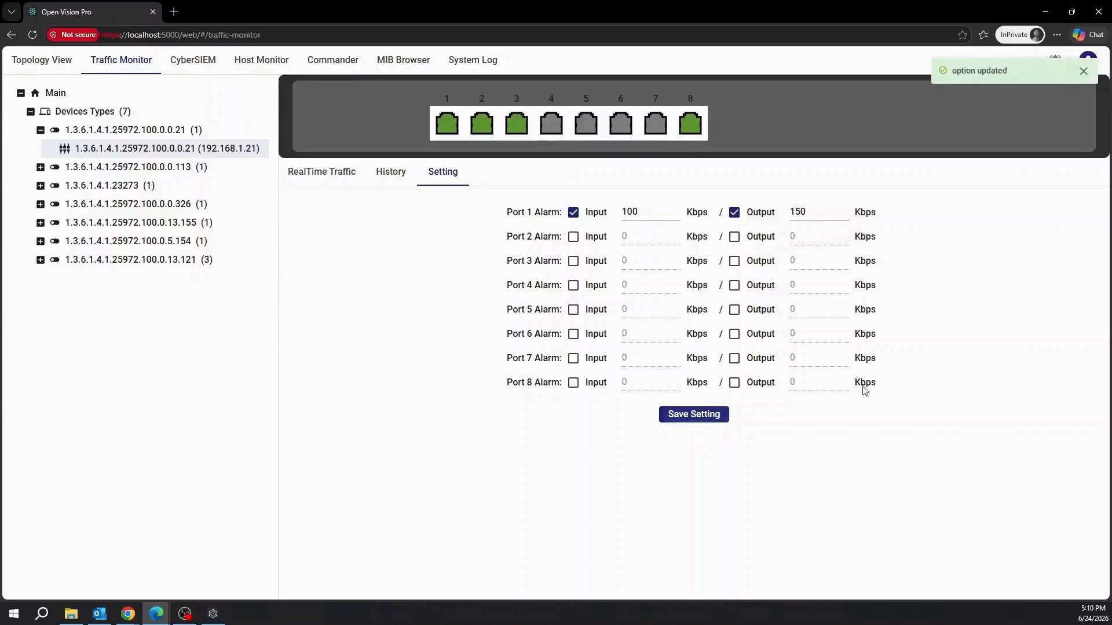
left_click(391, 172)
left_click(340, 177)
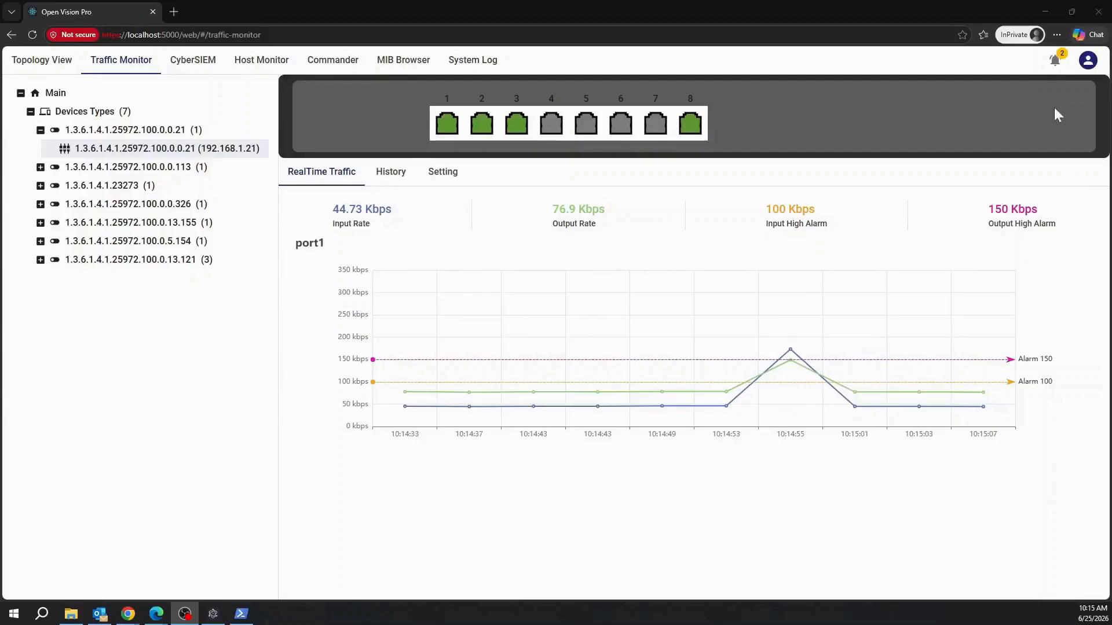
Delete the 192.168.1.22 and 192.168.1.21 port 1 alarm notifications and clear the list.
left_click(1054, 61)
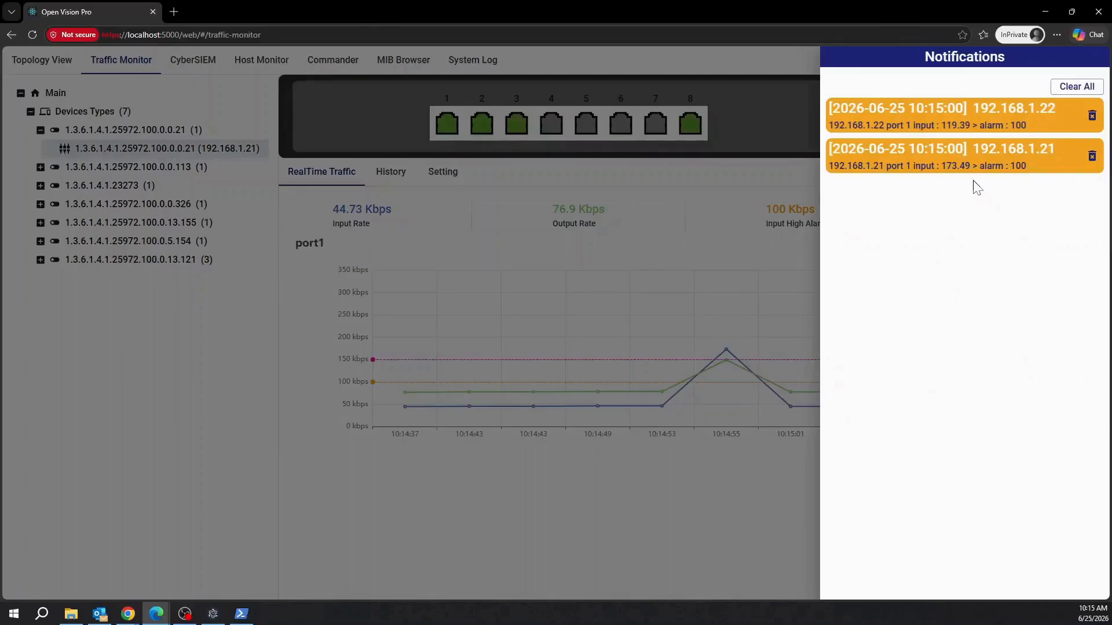
left_click(1092, 116)
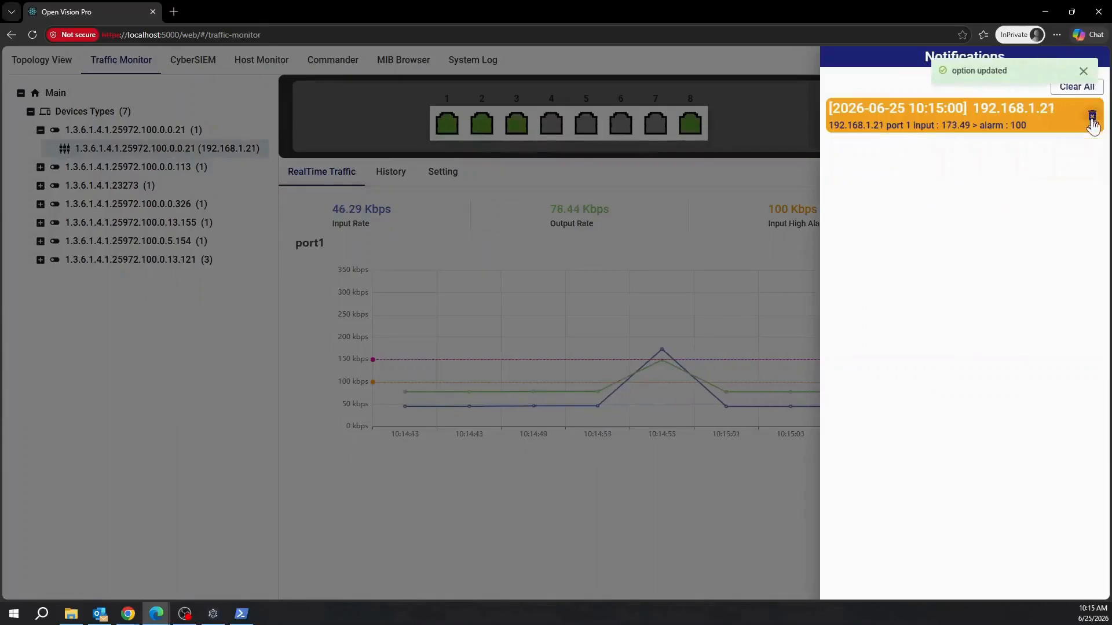
left_click(1092, 117)
left_click(1086, 90)
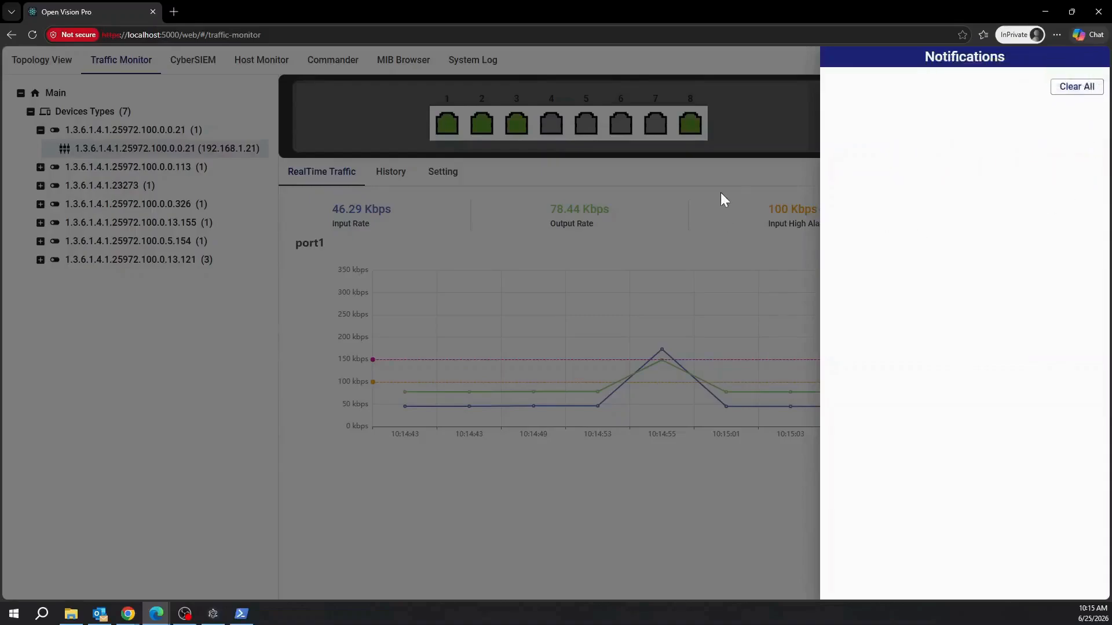
left_click(721, 193)
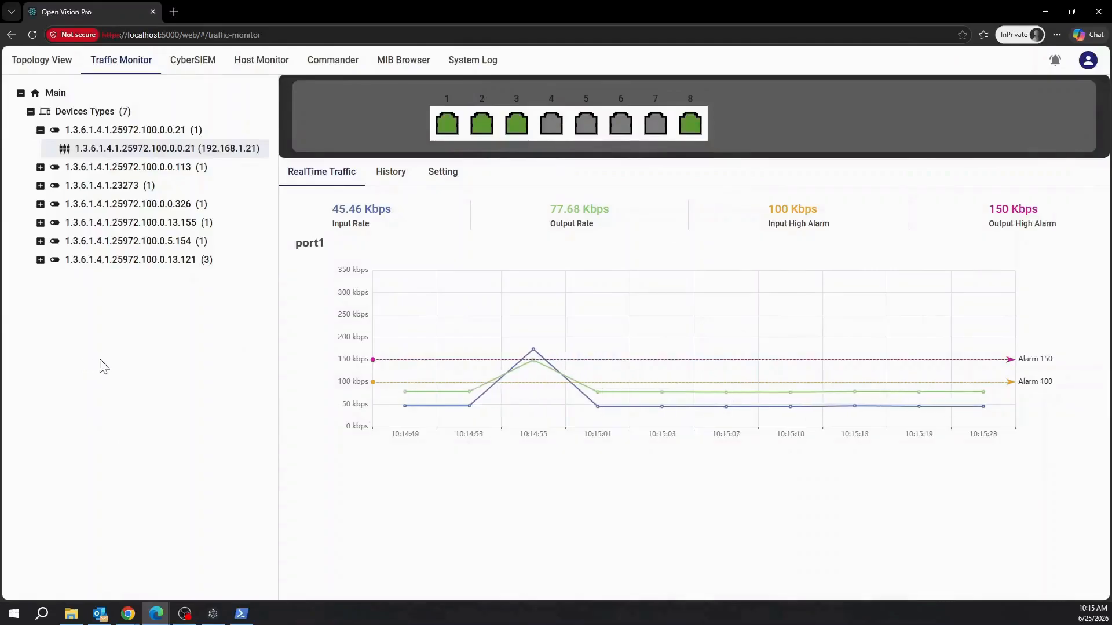
Start adding hosts in Host Monitor and put 192.168.1.21 in the search list.
left_click(262, 61)
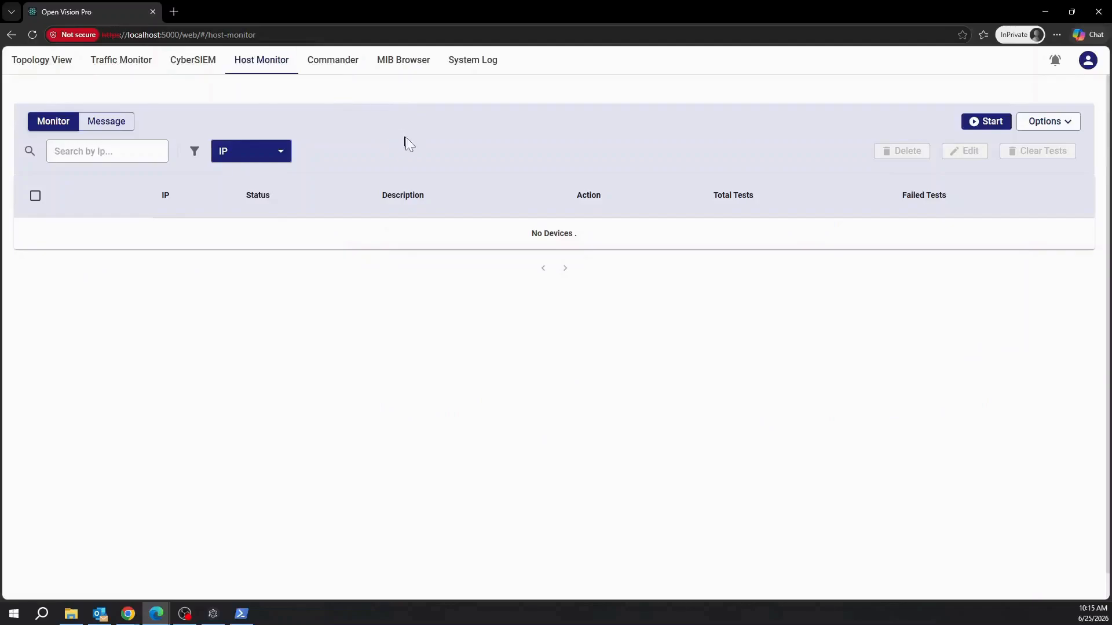
left_click(1048, 122)
left_click(1062, 149)
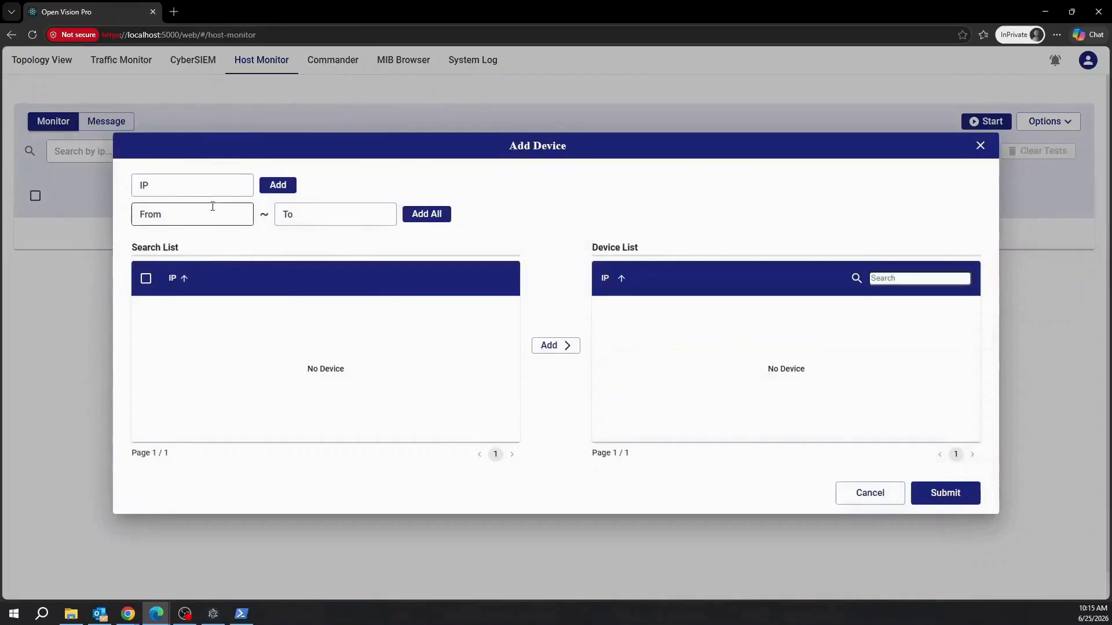
left_click(195, 186)
type("192.168.1.21")
left_click(278, 184)
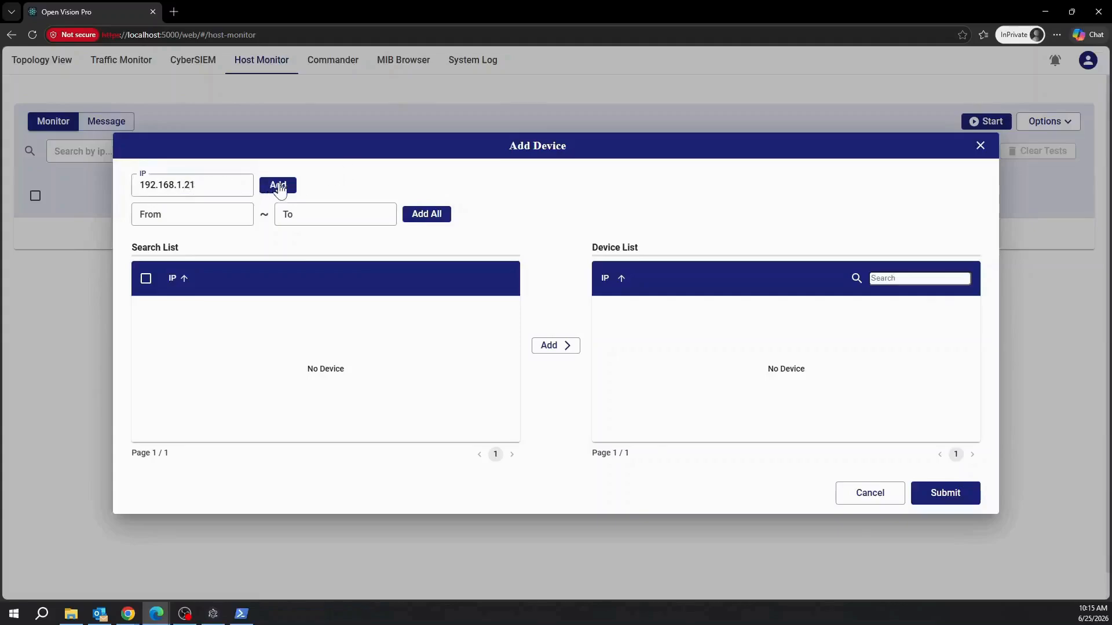
Add the range 192.168.1.22–192.168.1.30 to the search list.
left_click(159, 218)
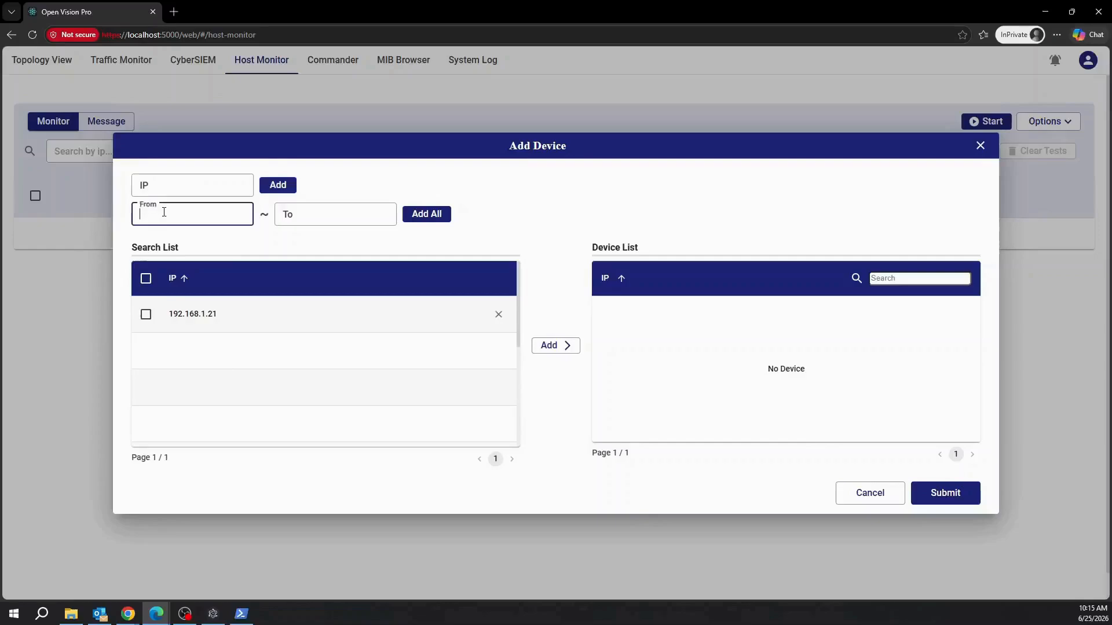
type("192.168.1.22")
left_click(304, 215)
type("192.168.1.")
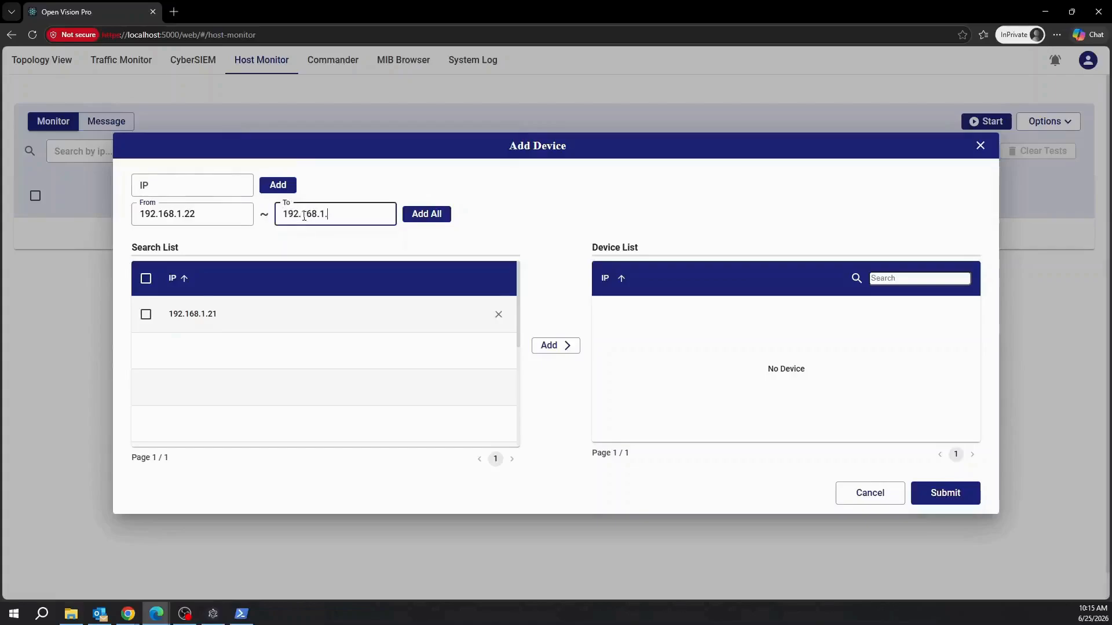
type("30")
left_click(440, 212)
scroll(293, 377, "down", 4)
scroll(255, 416, "up", 4)
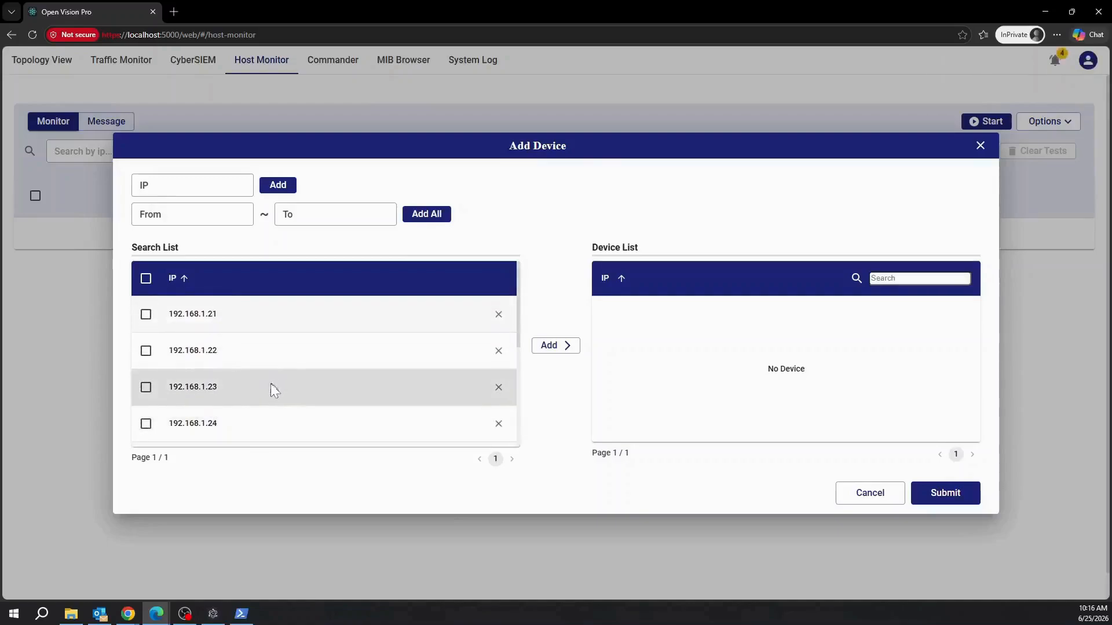
Tick hosts 192.168.1.21–192.168.1.25 and move them into the device list.
left_click(146, 314)
left_click(146, 350)
left_click(146, 387)
left_click(146, 423)
scroll(149, 422, "down", 1)
left_click(146, 402)
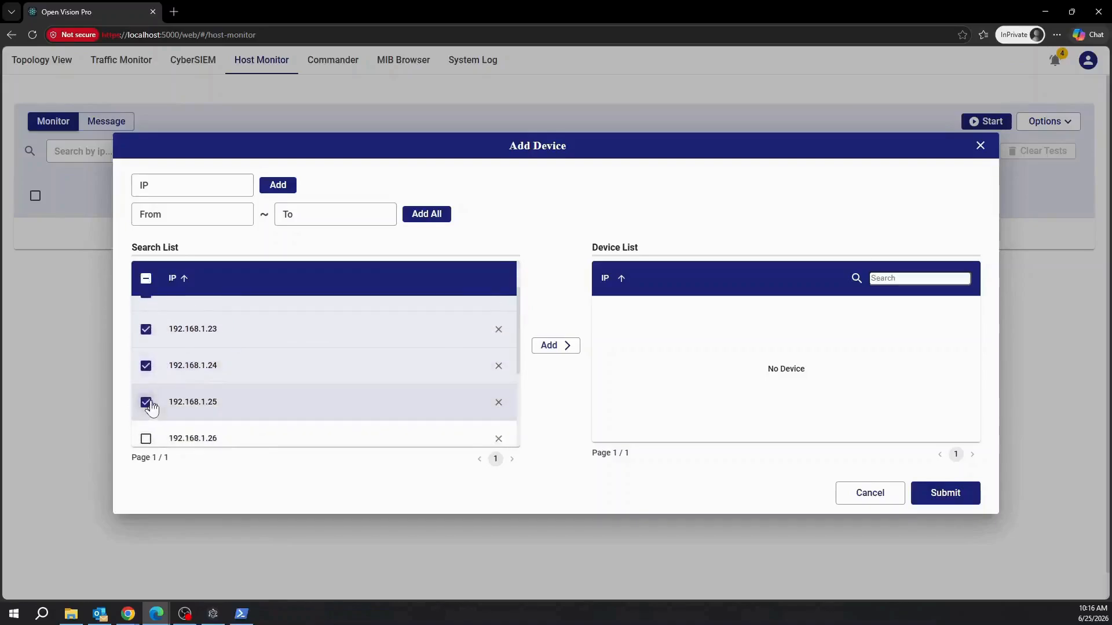
left_click(560, 346)
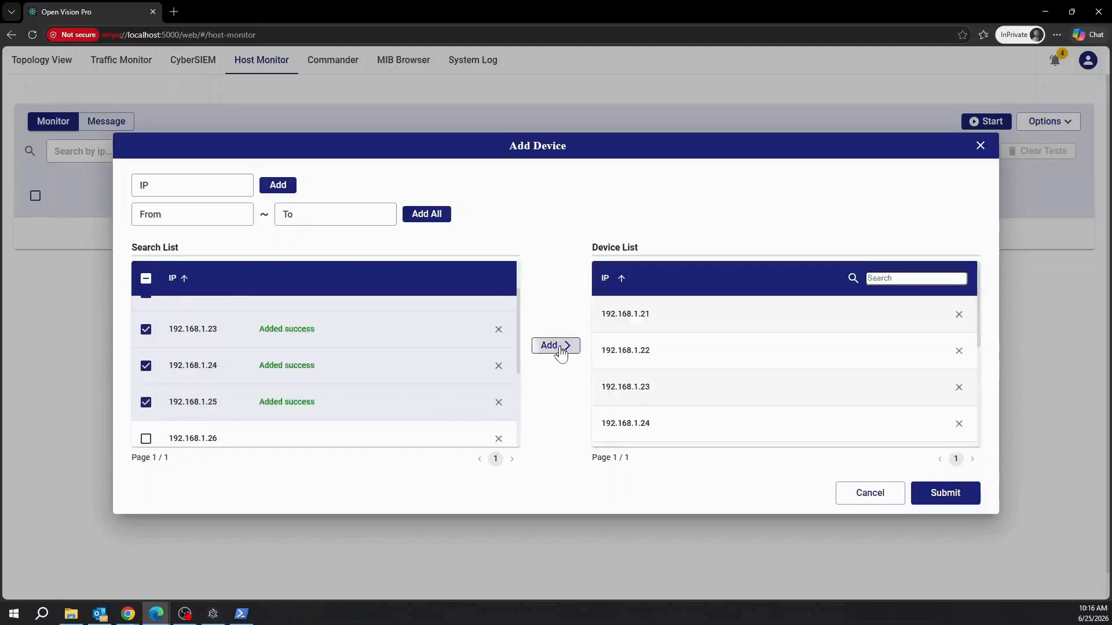
scroll(340, 376, "down", 3)
scroll(341, 375, "up", 5)
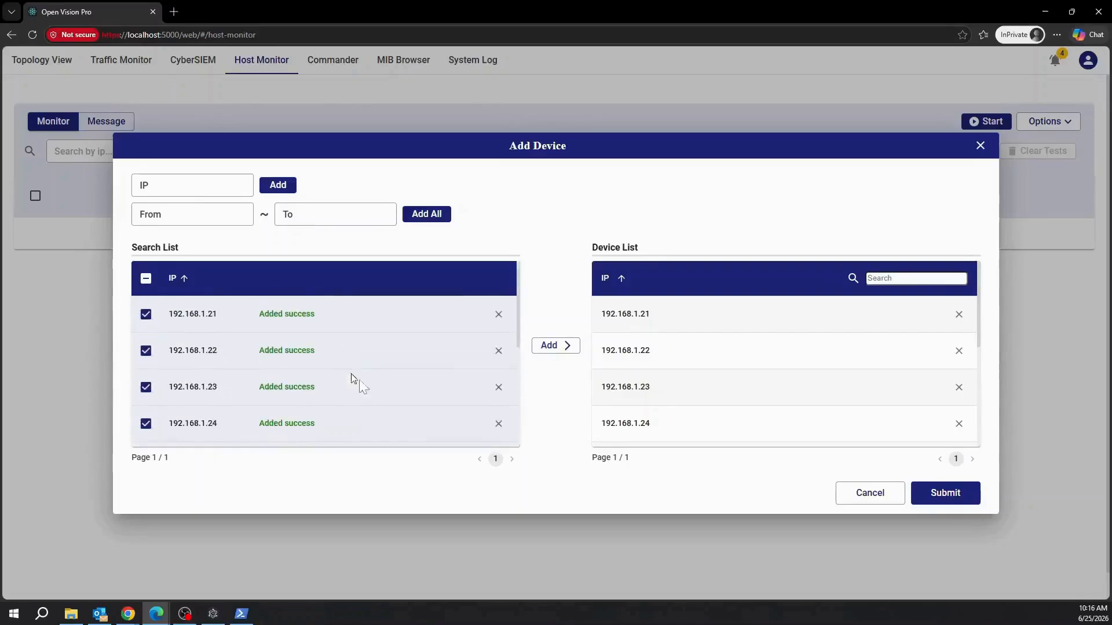
Add ranges 192.168.1.31–.33 and 192.168.1.41–.43 to the search list.
left_click(207, 217)
type("192.168.1.31")
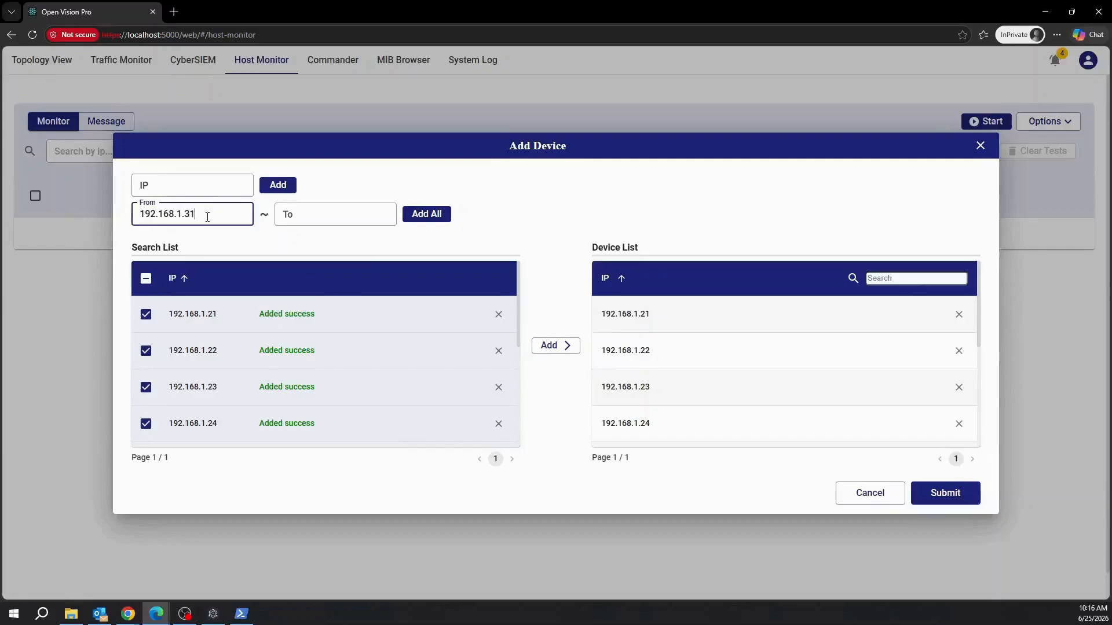
key("Tab")
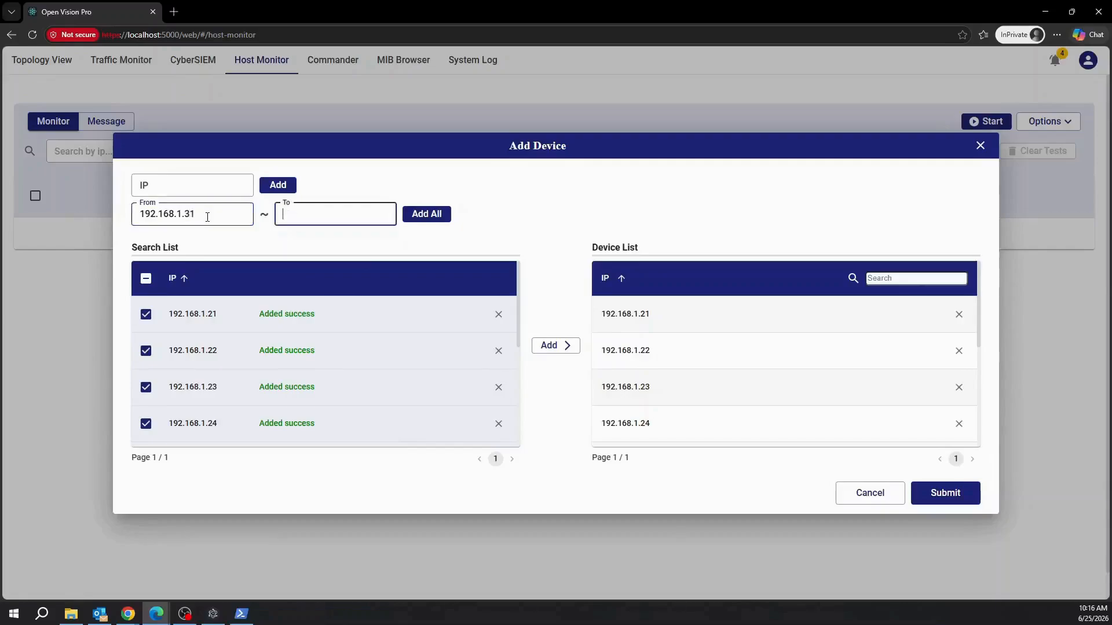
type("192.168.1.33")
left_click(425, 218)
left_click(177, 217)
type("192.168.1")
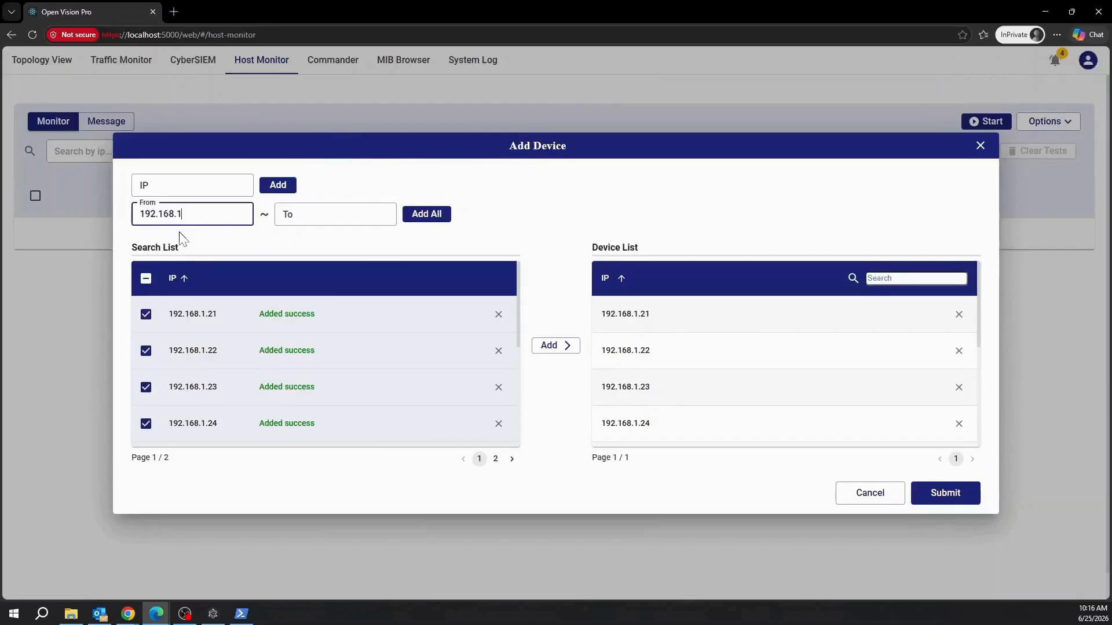
type(".41")
key("Tab")
type("192")
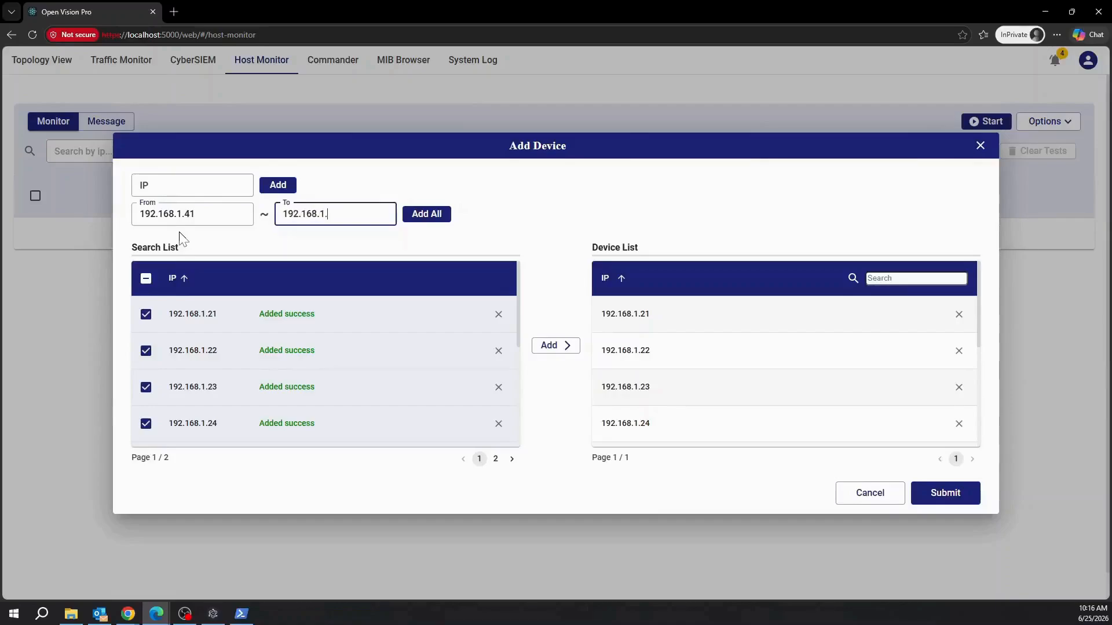
type(".168.1.43")
left_click(429, 214)
Tick hosts 192.168.1.31–.33 and .41–.43 on page 2, moving them into the device list.
scroll(442, 392, "down", 4)
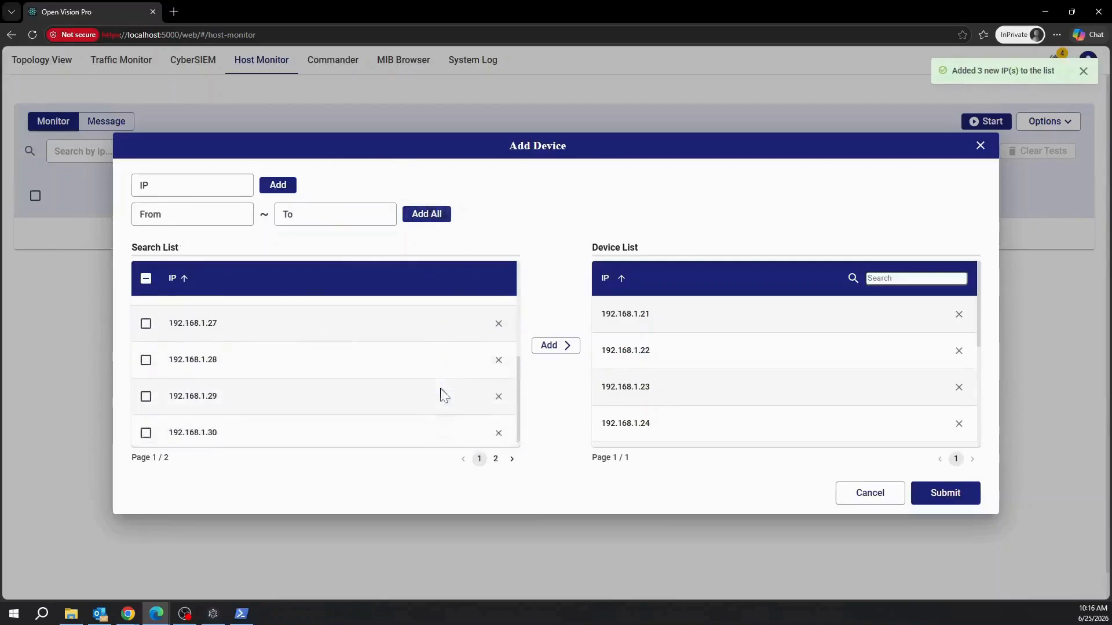
left_click(495, 459)
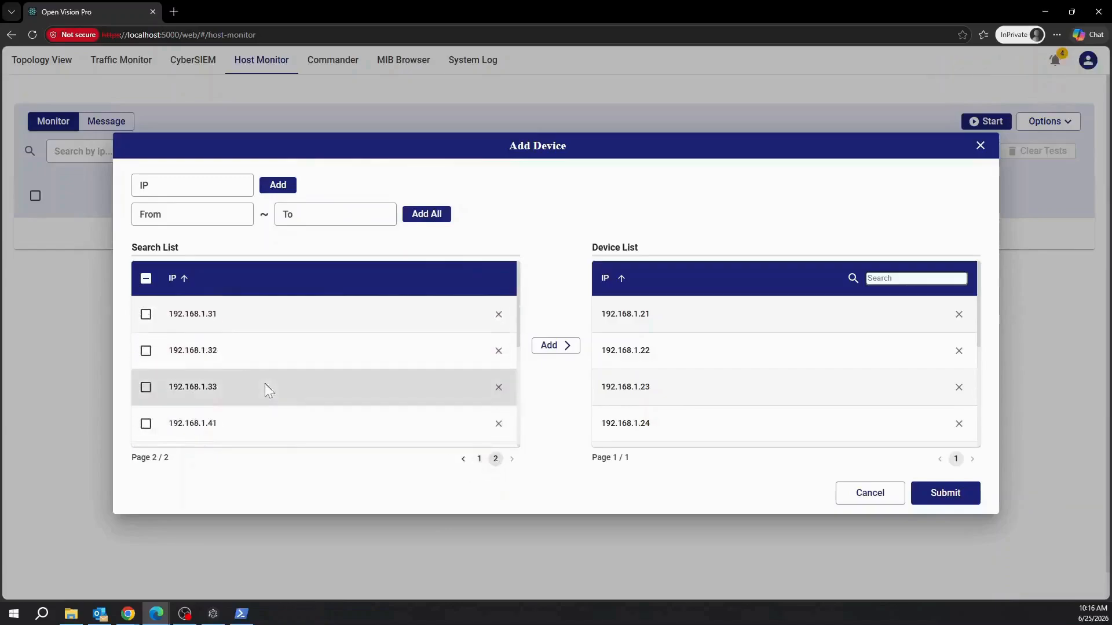
left_click(146, 315)
left_click(146, 351)
left_click(146, 388)
left_click(146, 423)
scroll(158, 412, "down", 1)
left_click(146, 401)
left_click(146, 438)
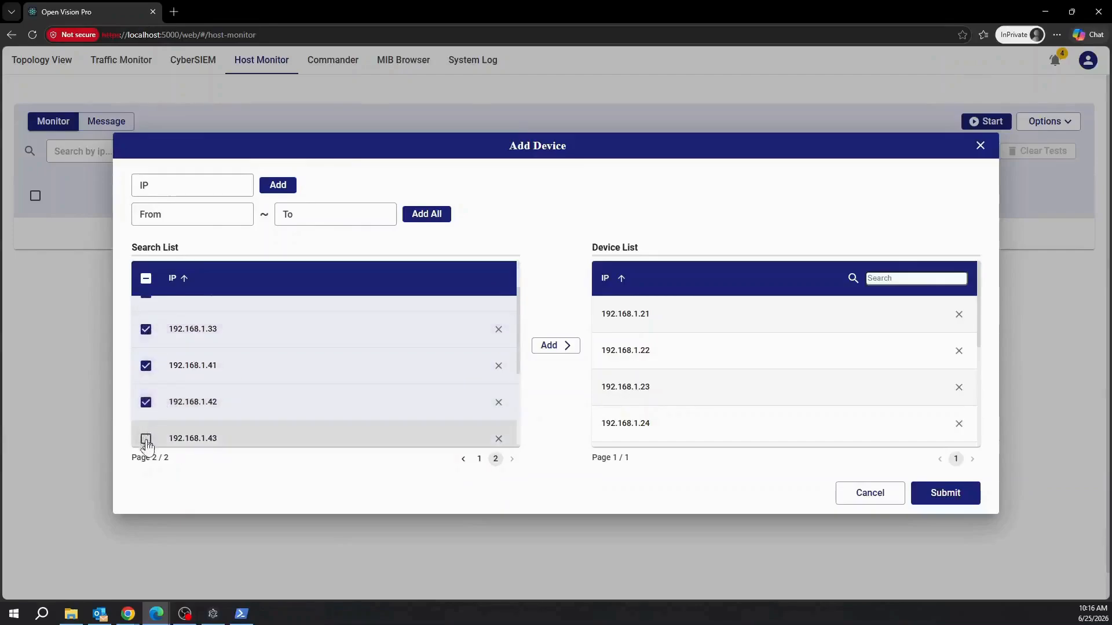
scroll(266, 405, "down", 3)
left_click(561, 346)
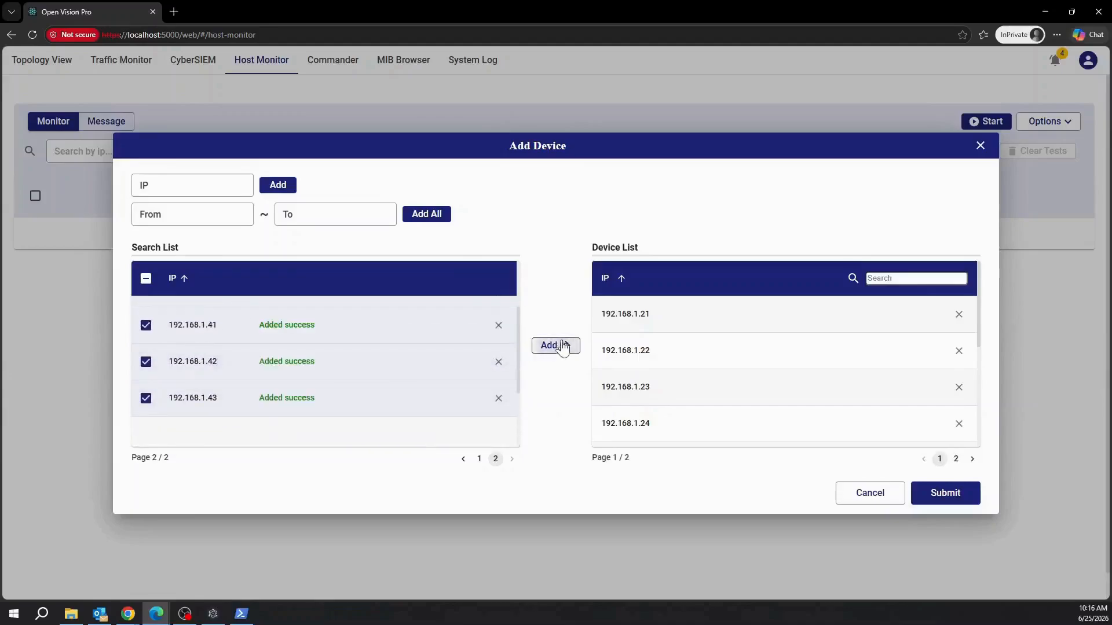
scroll(698, 383, "down", 4)
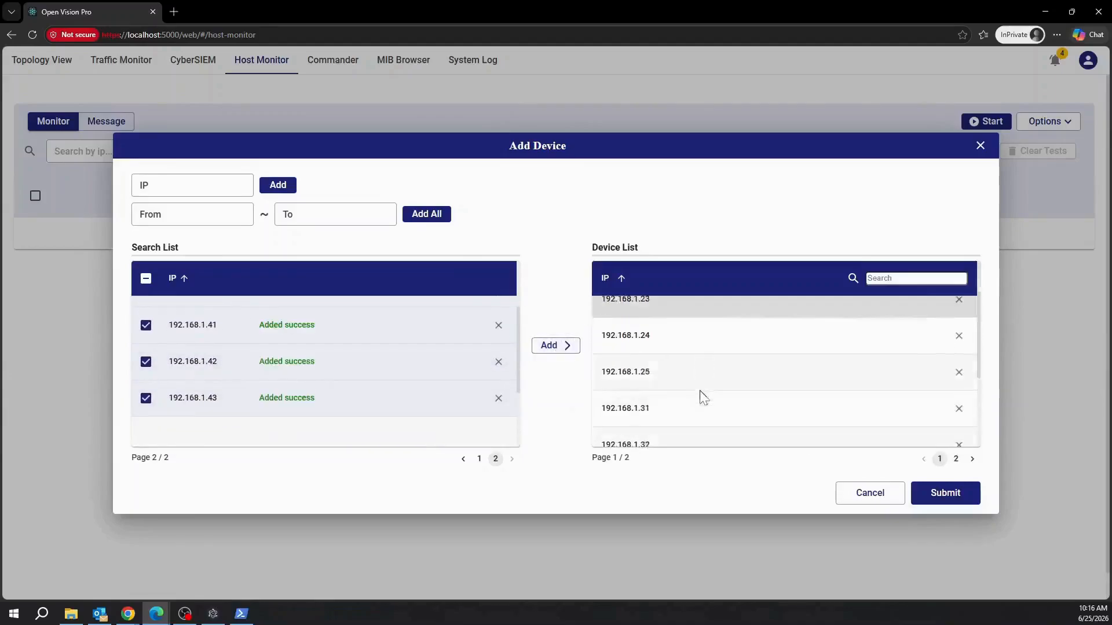
left_click(955, 458)
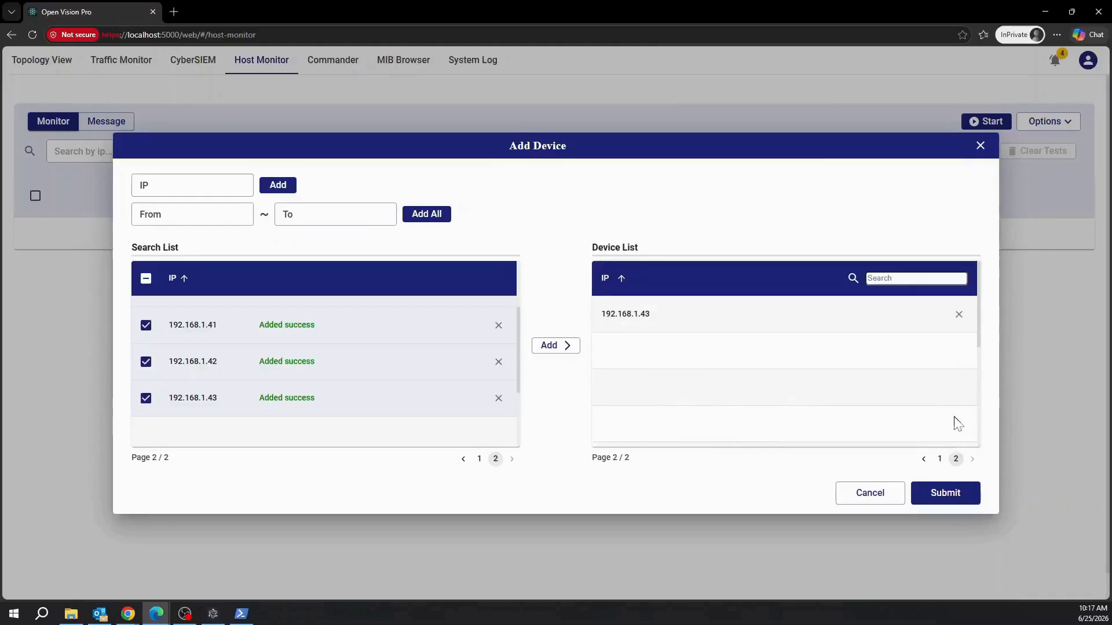
Submit the eleven staged hosts for monitoring and page through both pages of the host list.
left_click(956, 499)
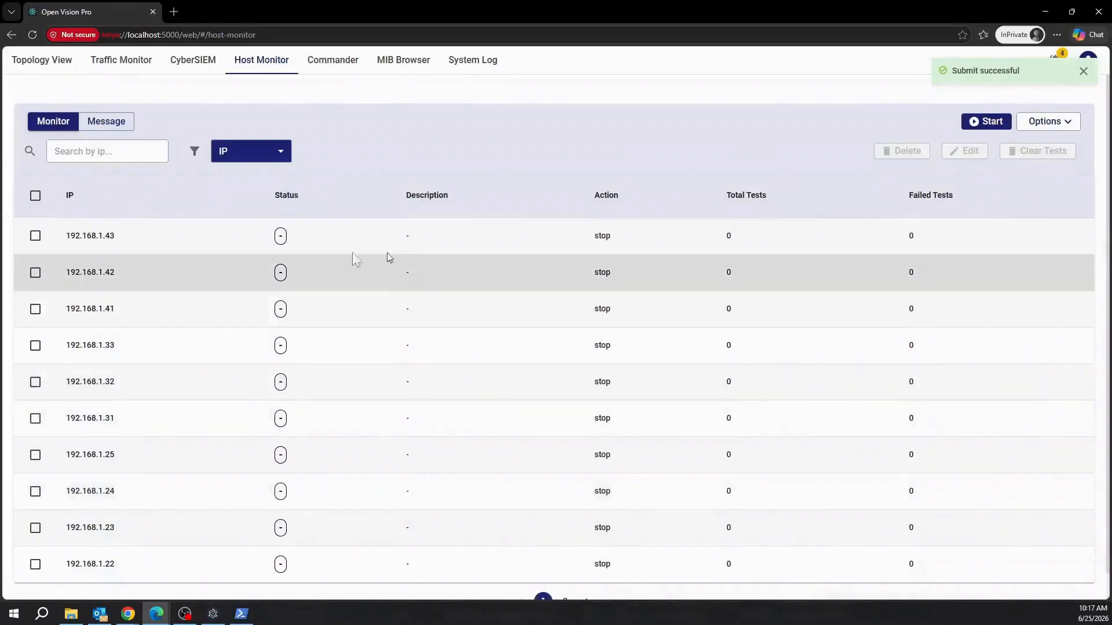
scroll(136, 303, "down", 1)
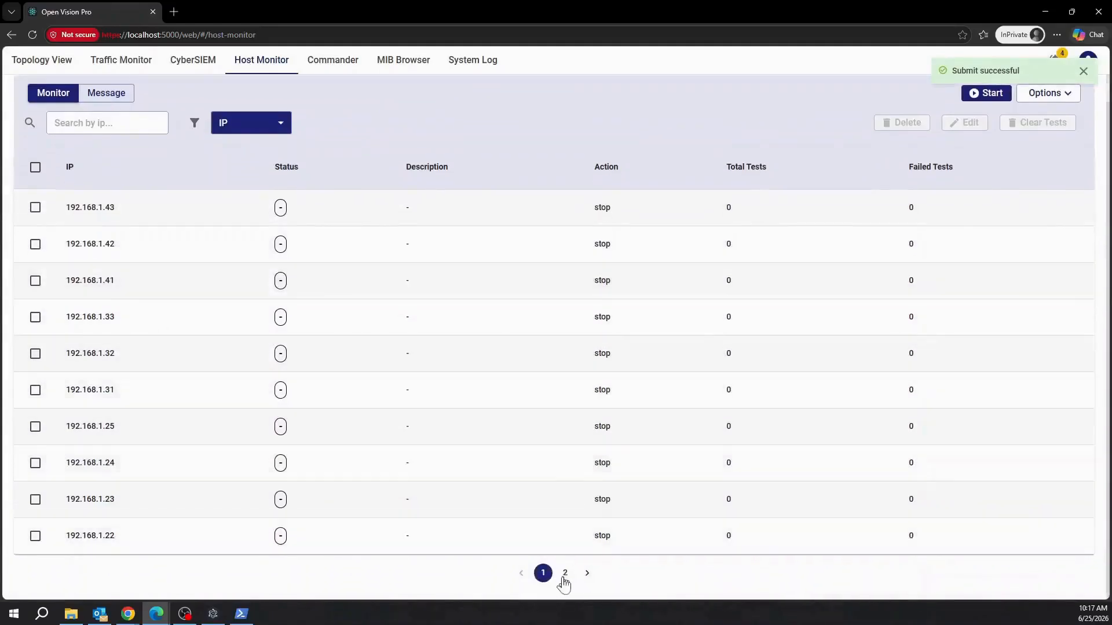
left_click(566, 574)
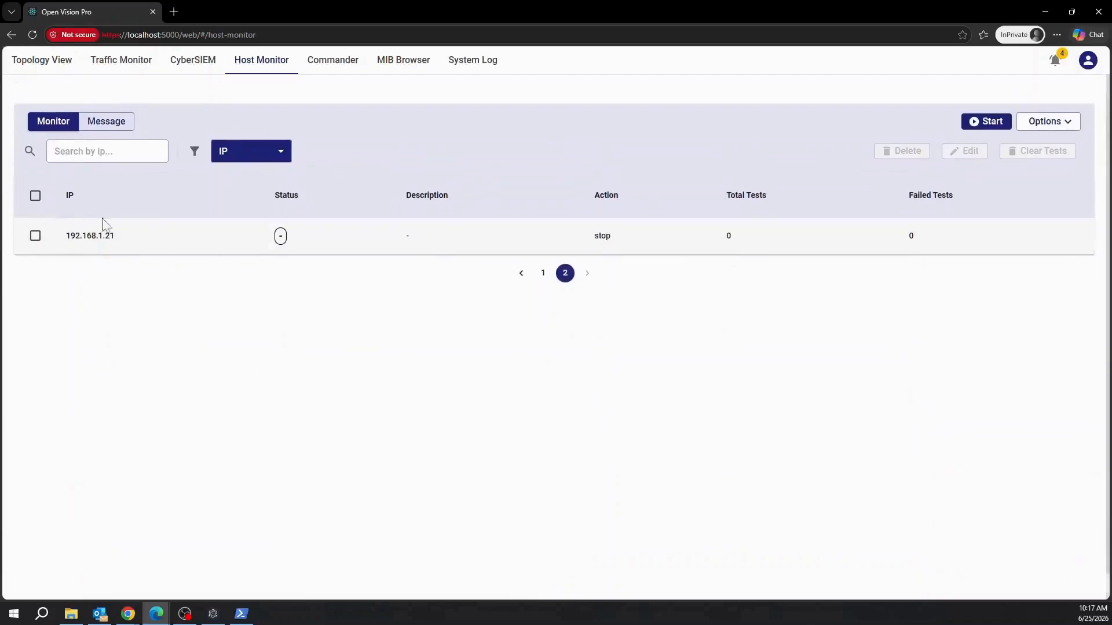
scroll(523, 350, "down", 1)
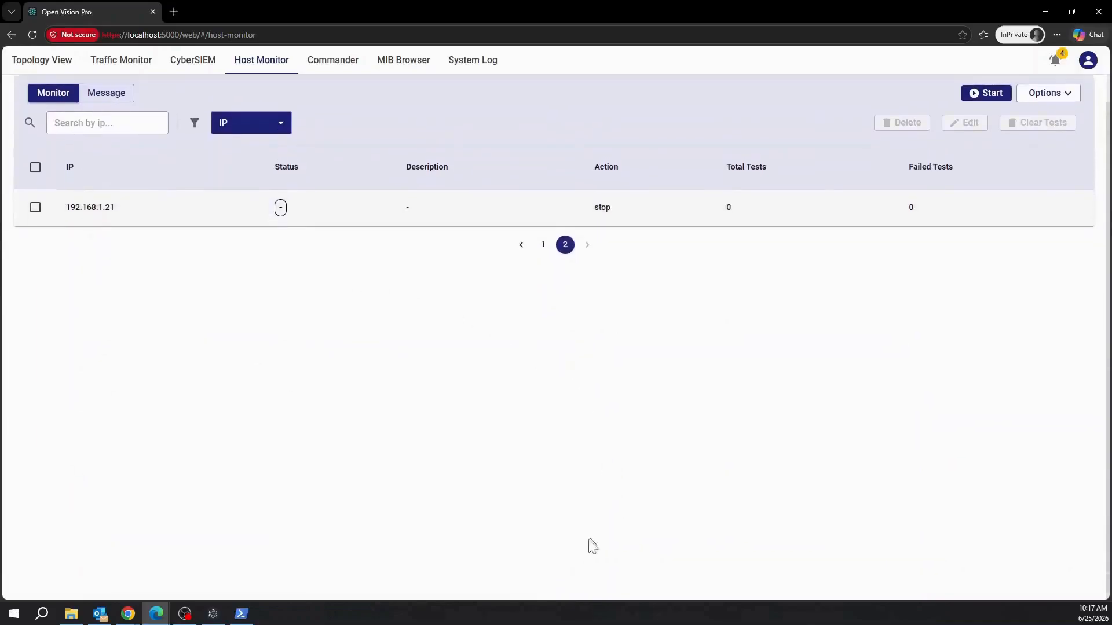
left_click(545, 243)
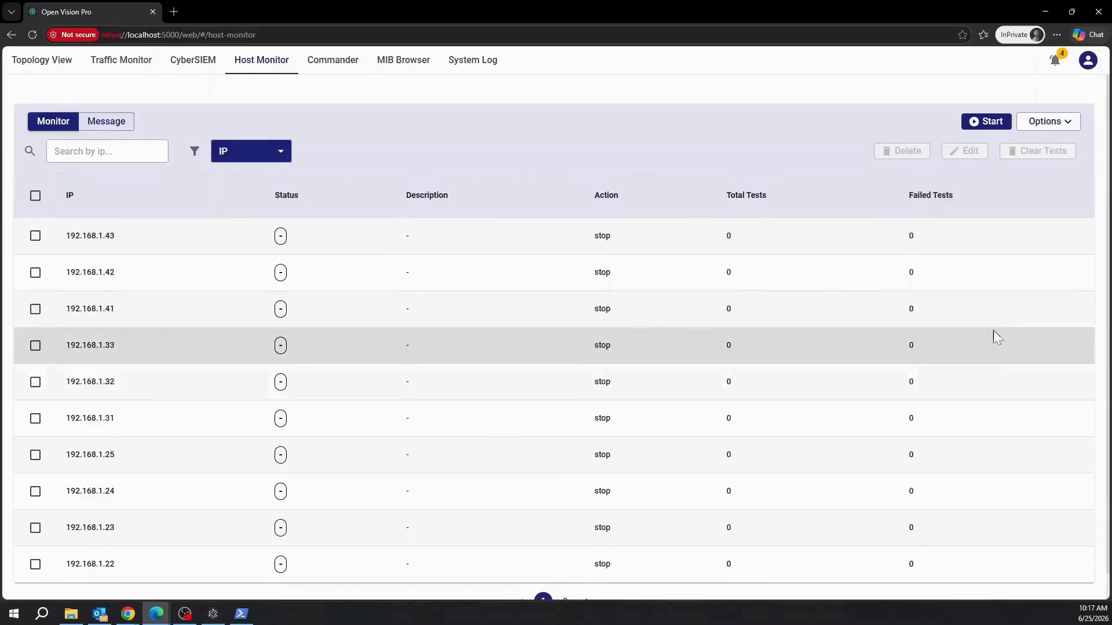
Select all 11 hosts and run a connectivity test, then stop it.
left_click(36, 197)
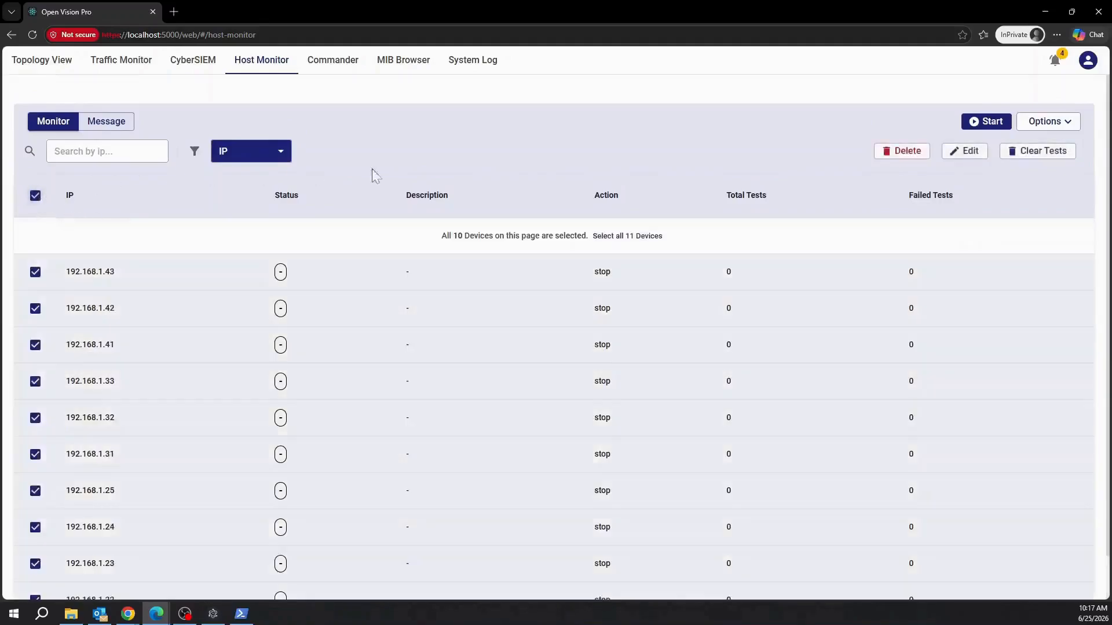
left_click(643, 245)
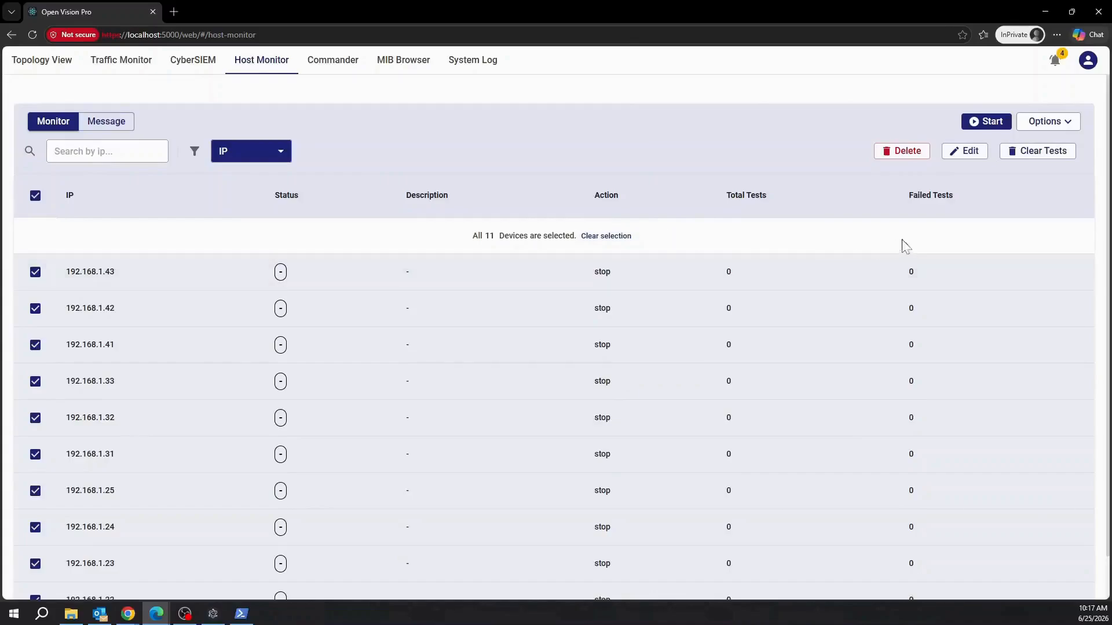
left_click(982, 125)
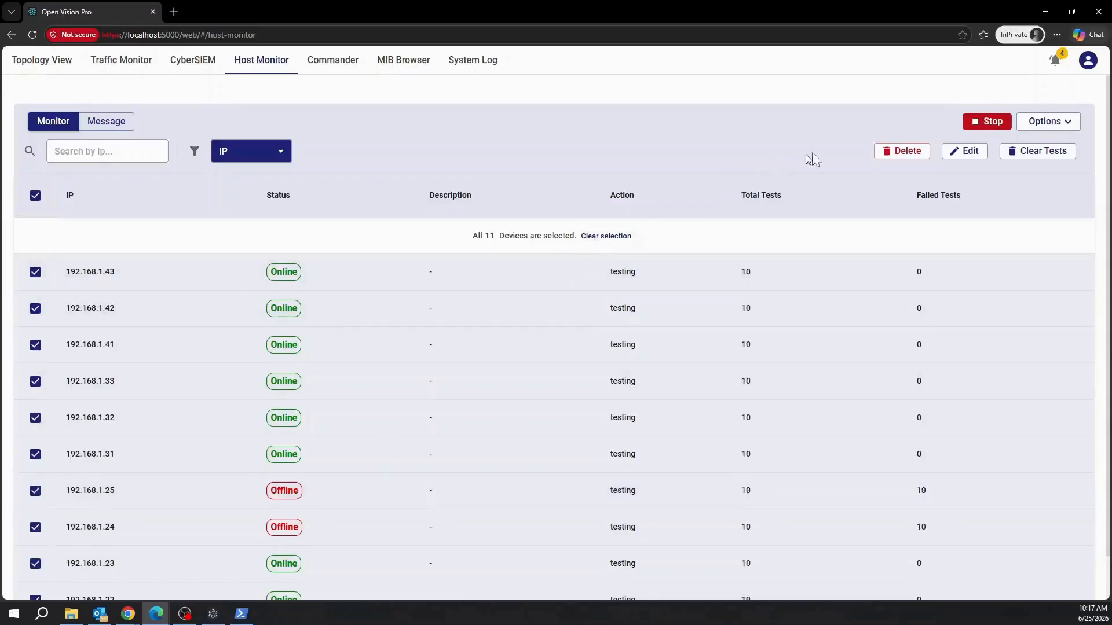
left_click(977, 129)
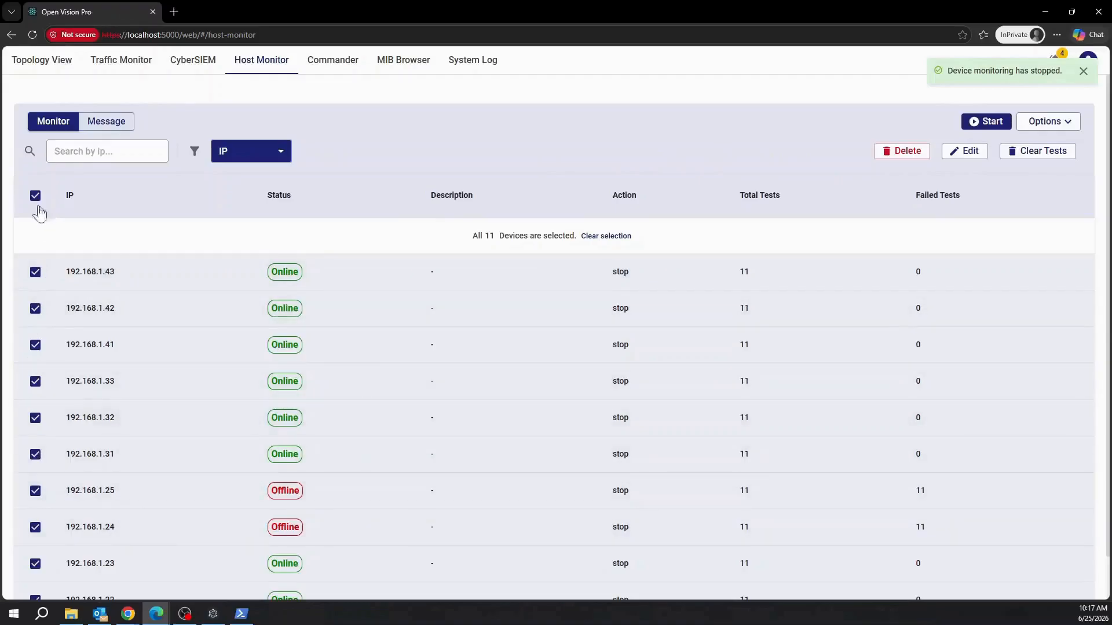
Delete the offline hosts 192.168.1.25 and 192.168.1.24 from monitoring.
left_click(35, 195)
left_click(35, 455)
left_click(35, 491)
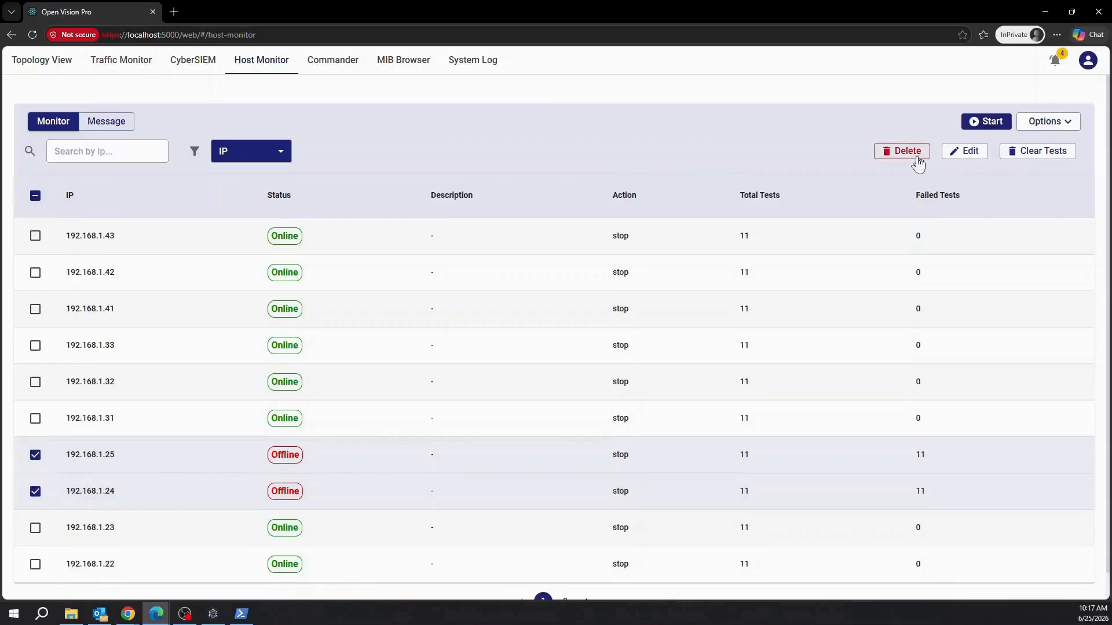
left_click(919, 163)
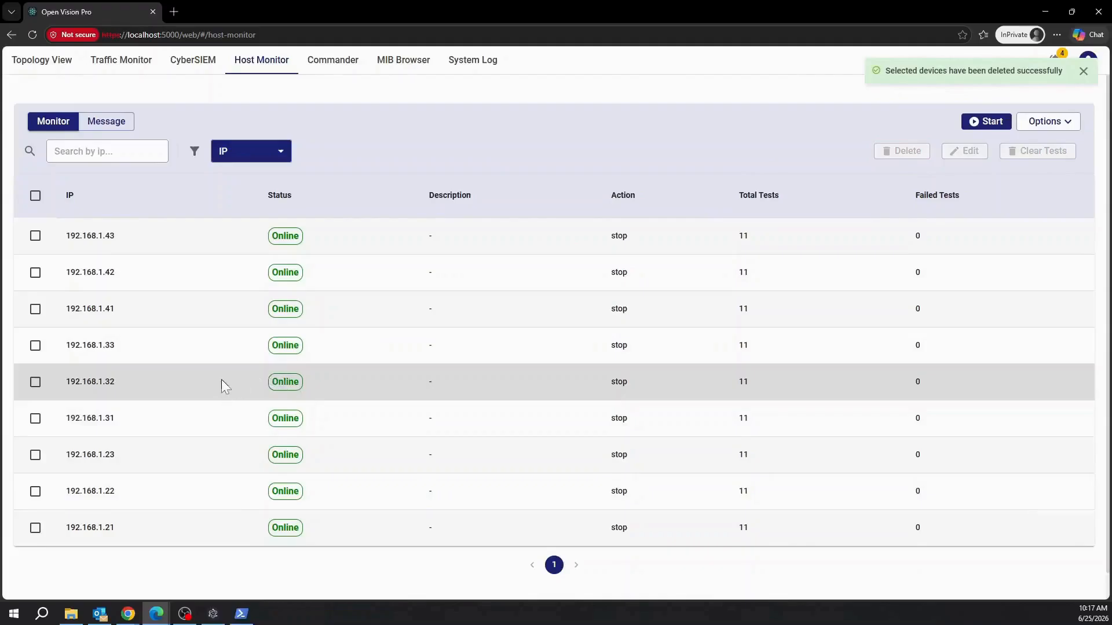
Reset test counts for the nine remaining hosts, run monitoring to 8 tests, stop it, and deselect them.
left_click(35, 195)
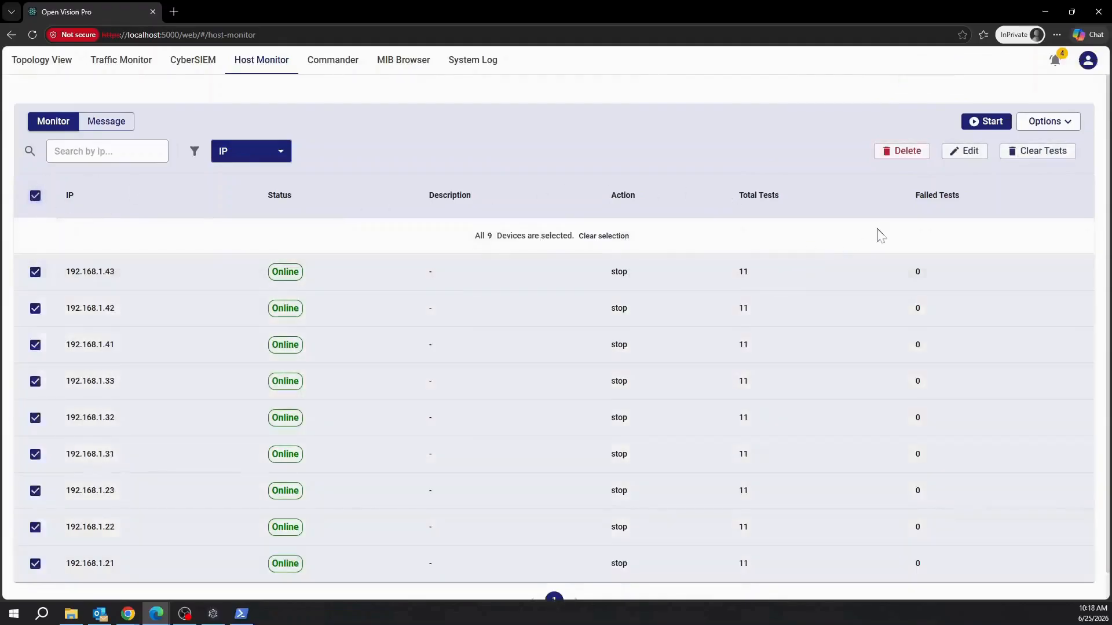
left_click(1069, 155)
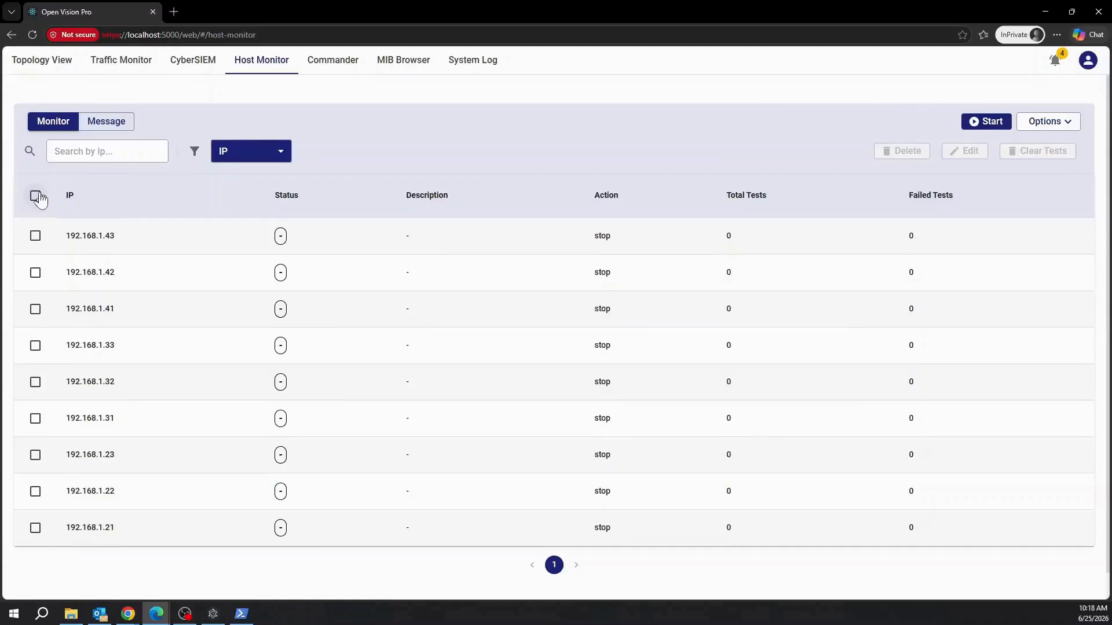
left_click(35, 196)
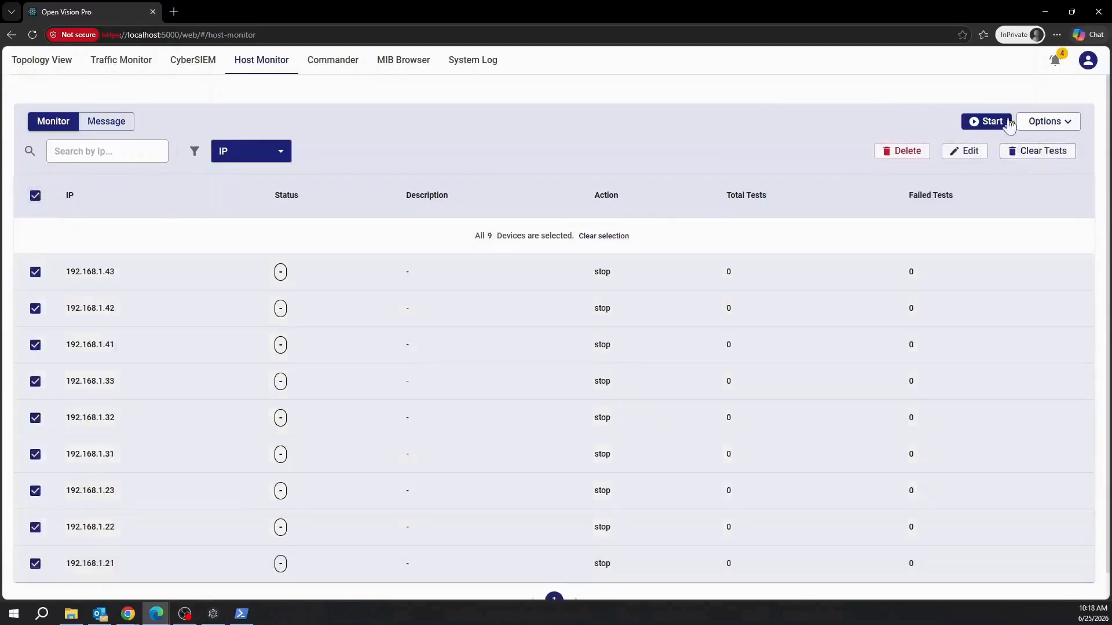
left_click(991, 123)
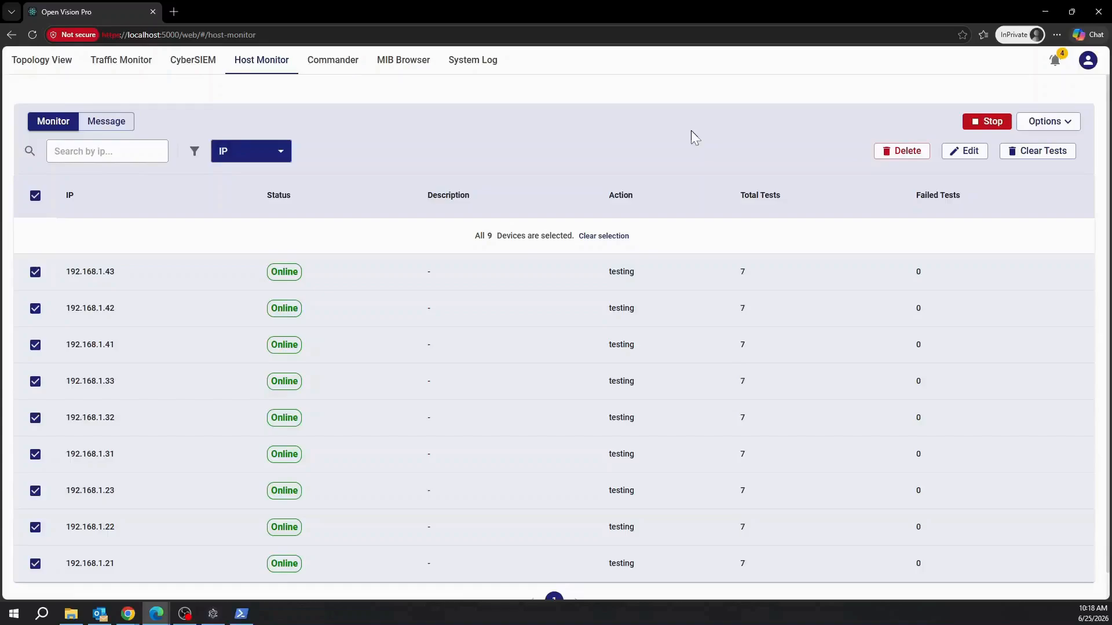
left_click(999, 127)
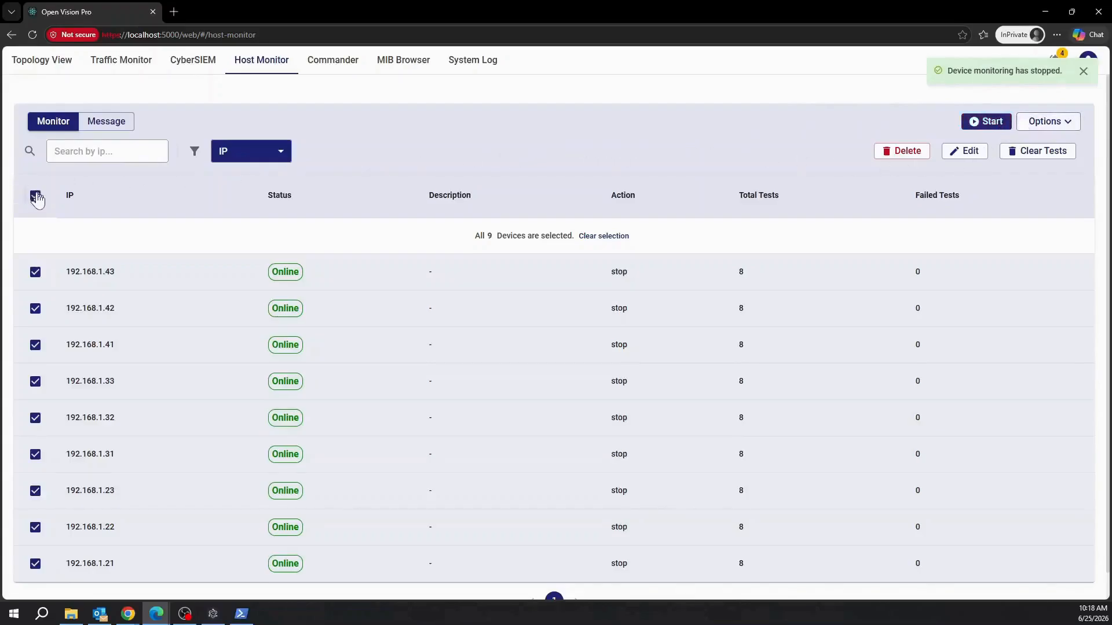
left_click(35, 195)
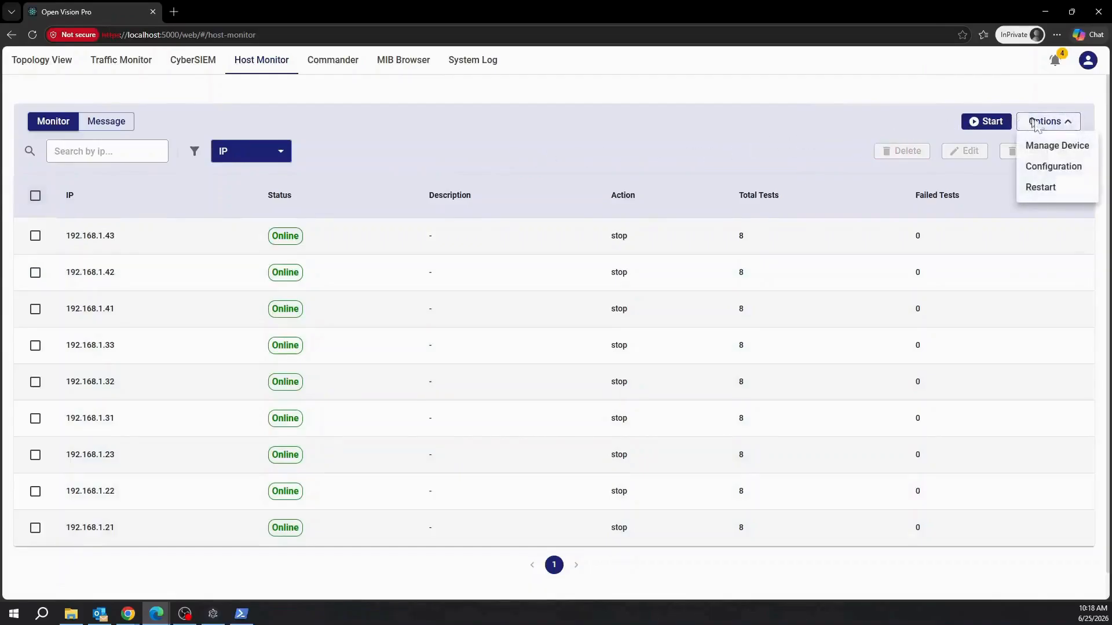
Configure polling to a 500 ms interval and 100 ms timeout, keeping the round-limit stop mode.
left_click(1078, 168)
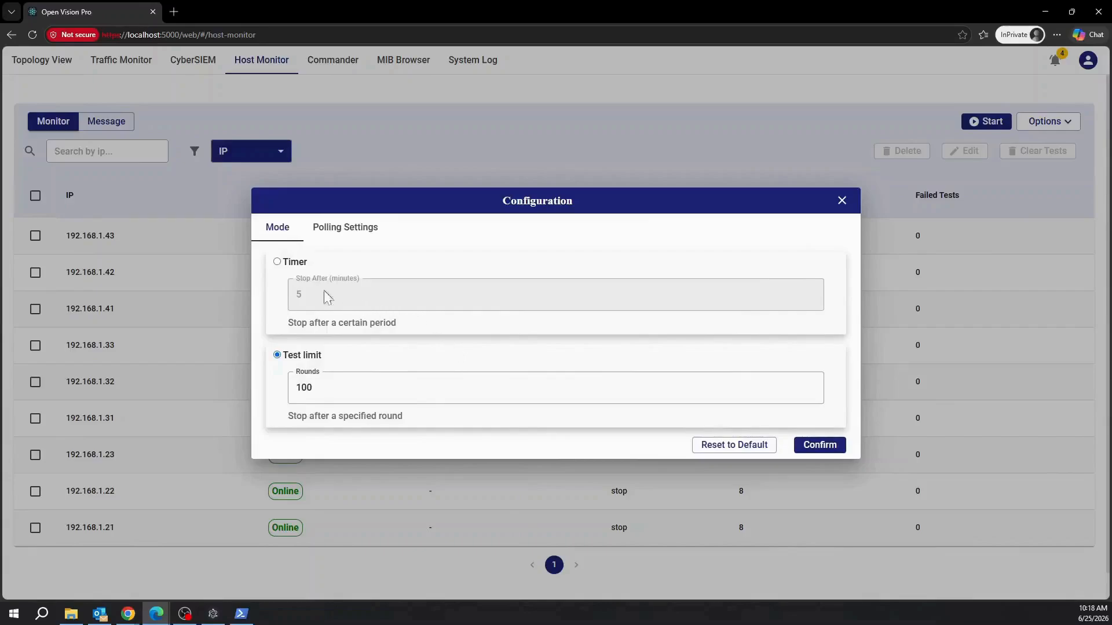
left_click(277, 262)
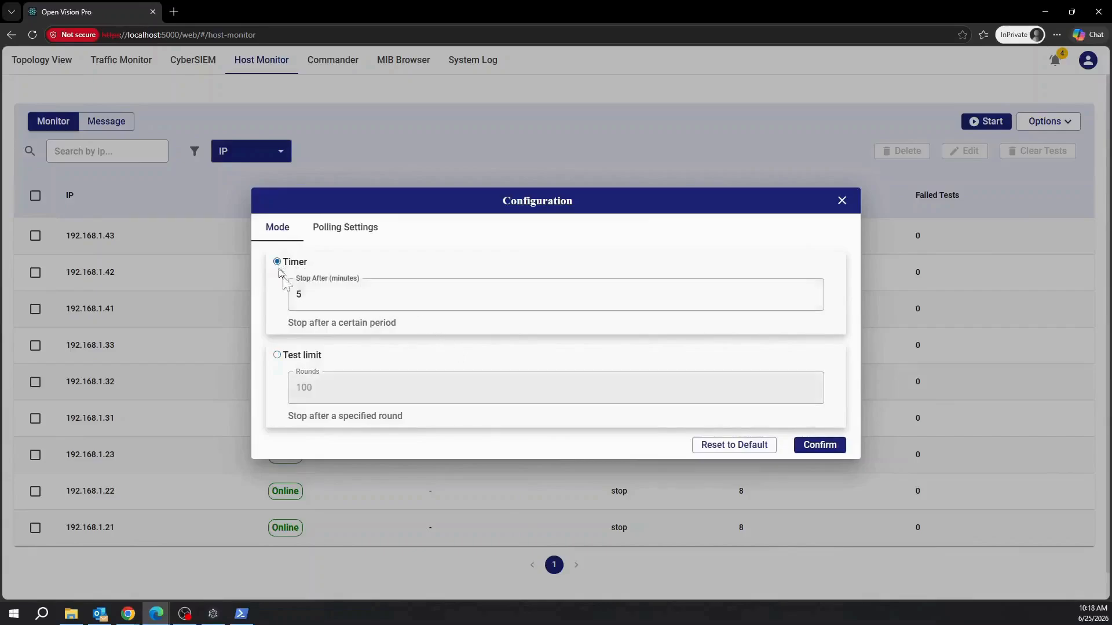
left_click(277, 355)
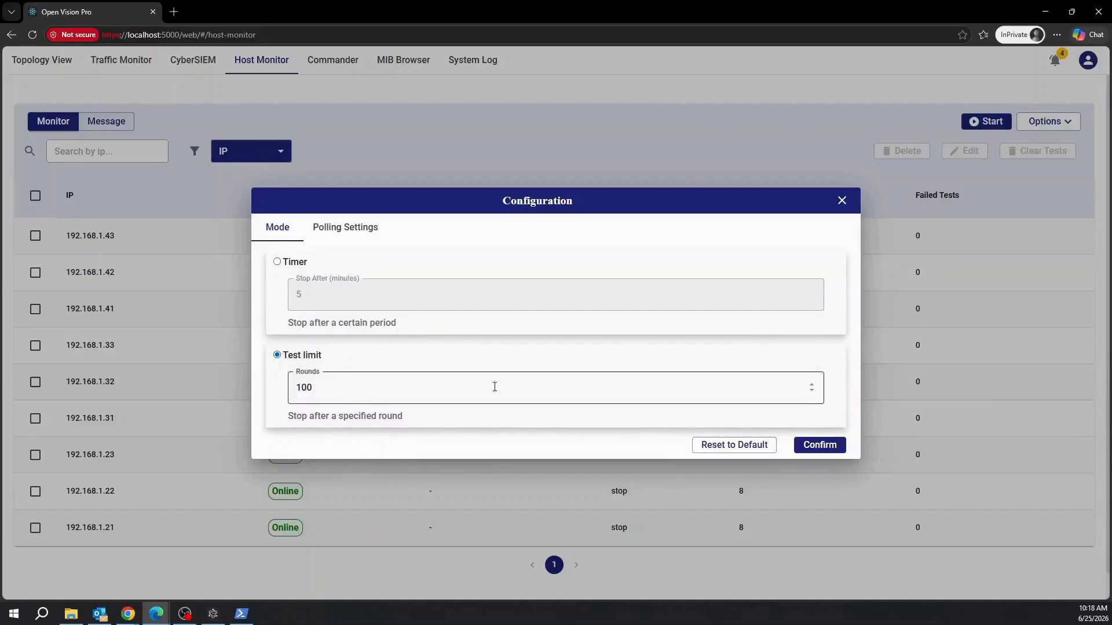
left_click(350, 229)
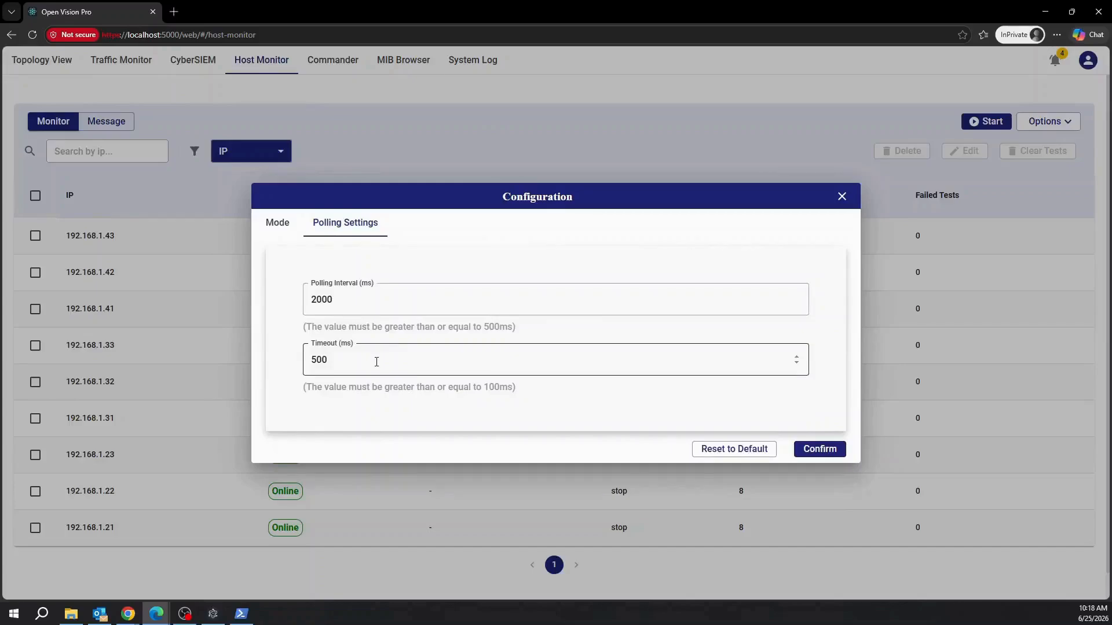
left_click_drag(360, 298, 291, 309)
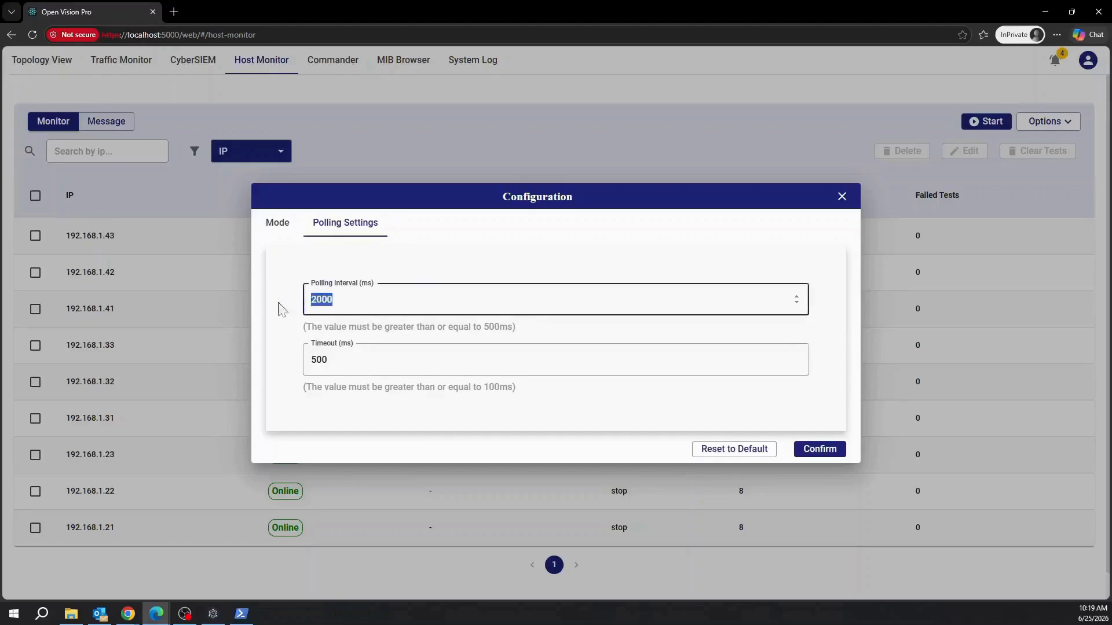
type("500")
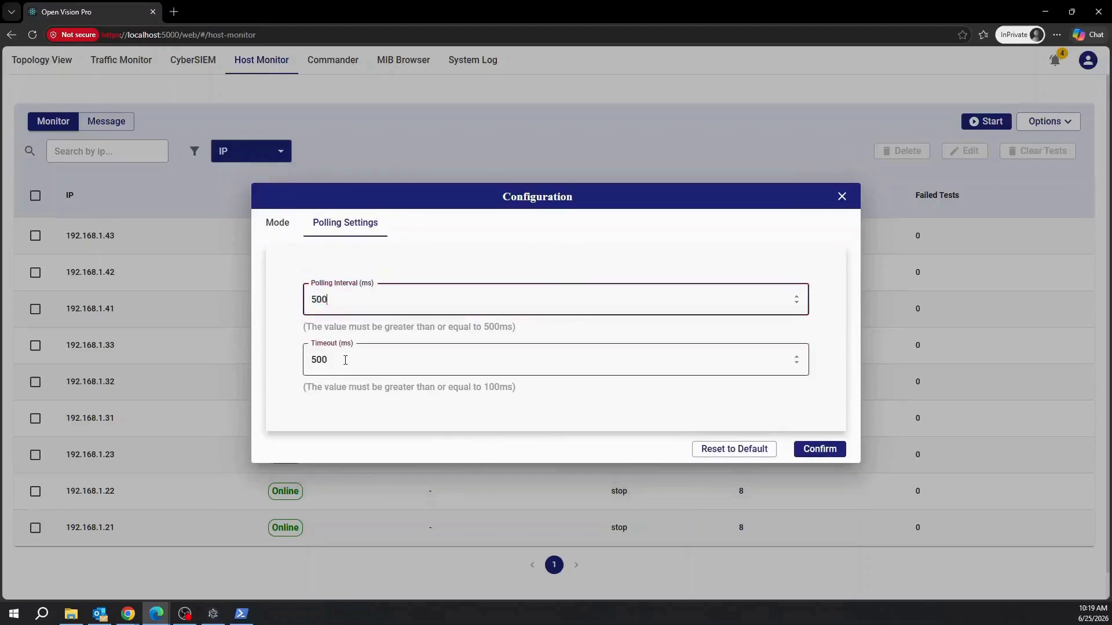
left_click_drag(345, 360, 300, 365)
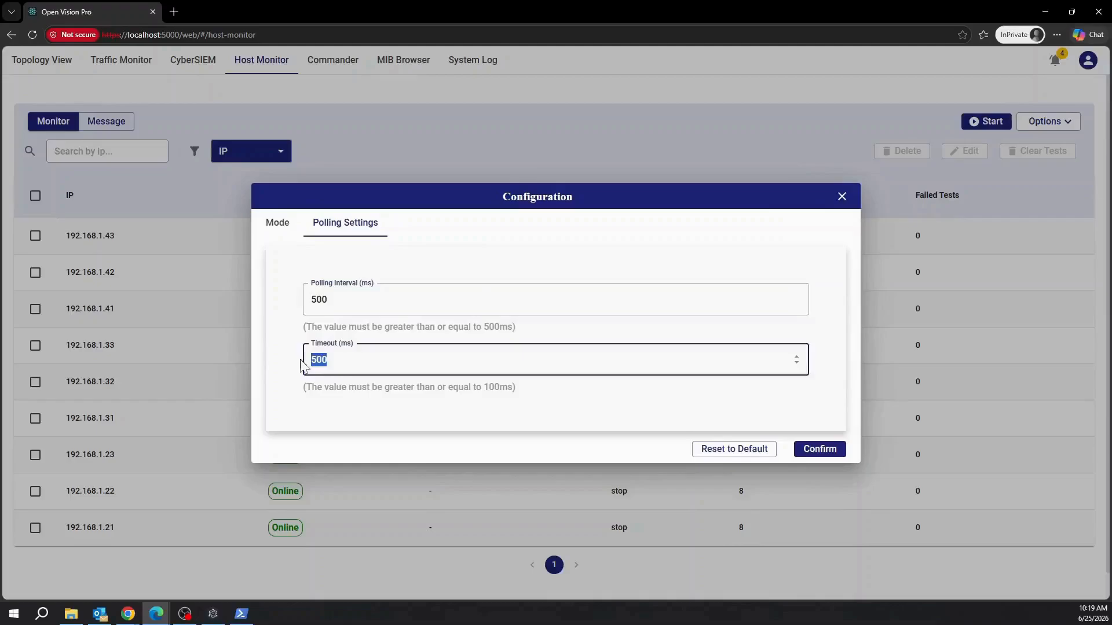
type("100")
left_click(836, 449)
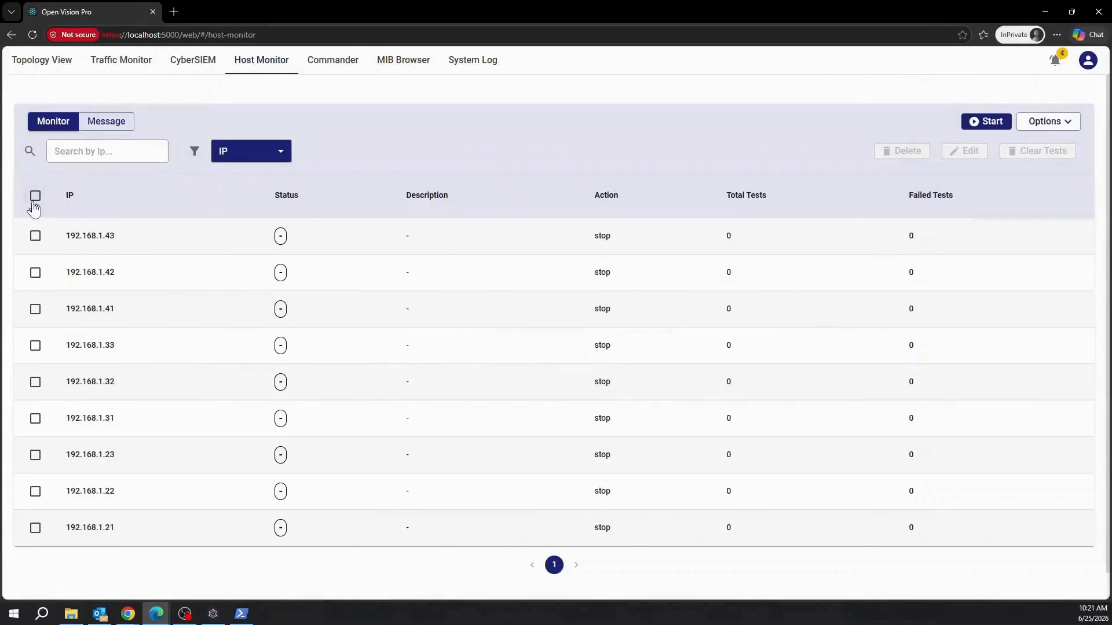
Run a short monitoring pass on all nine hosts, reaching 18 tests with 0 failures.
left_click(35, 196)
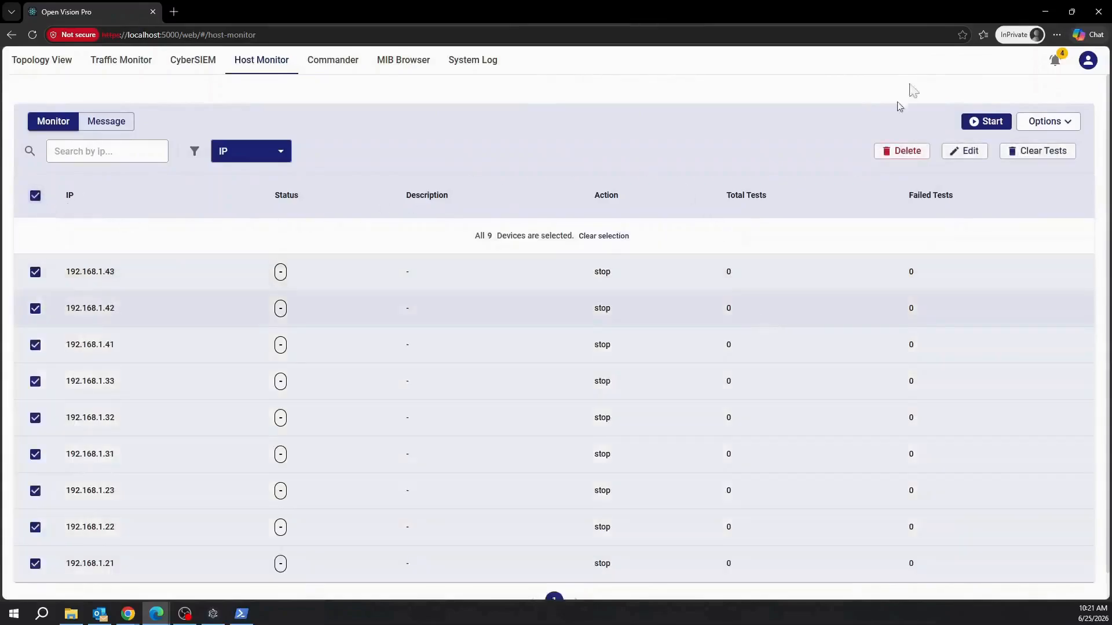
left_click(991, 122)
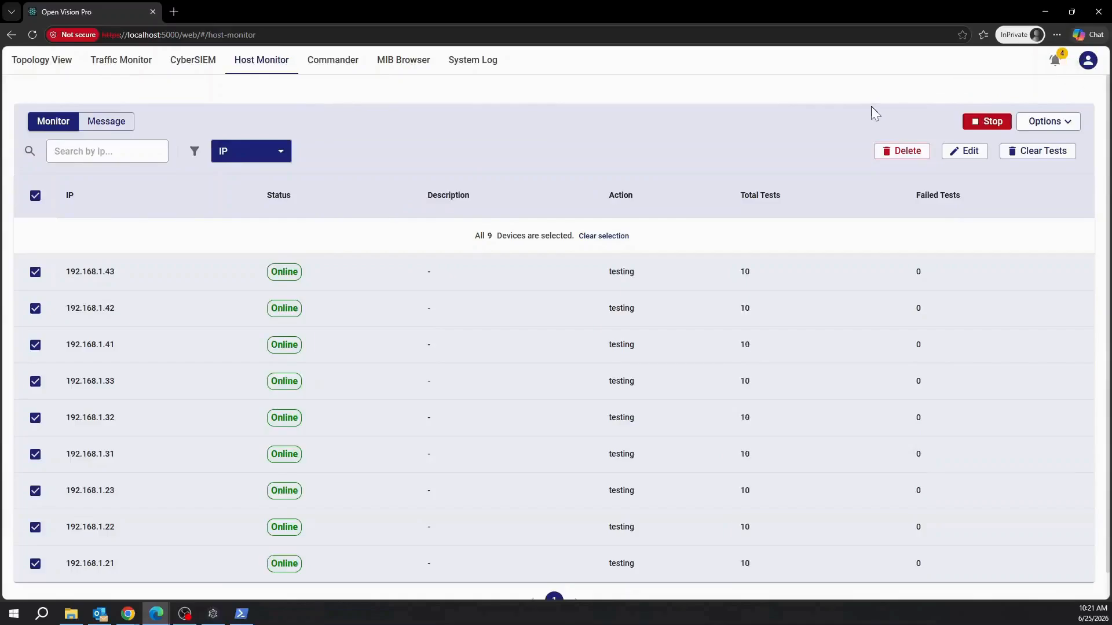
left_click(992, 123)
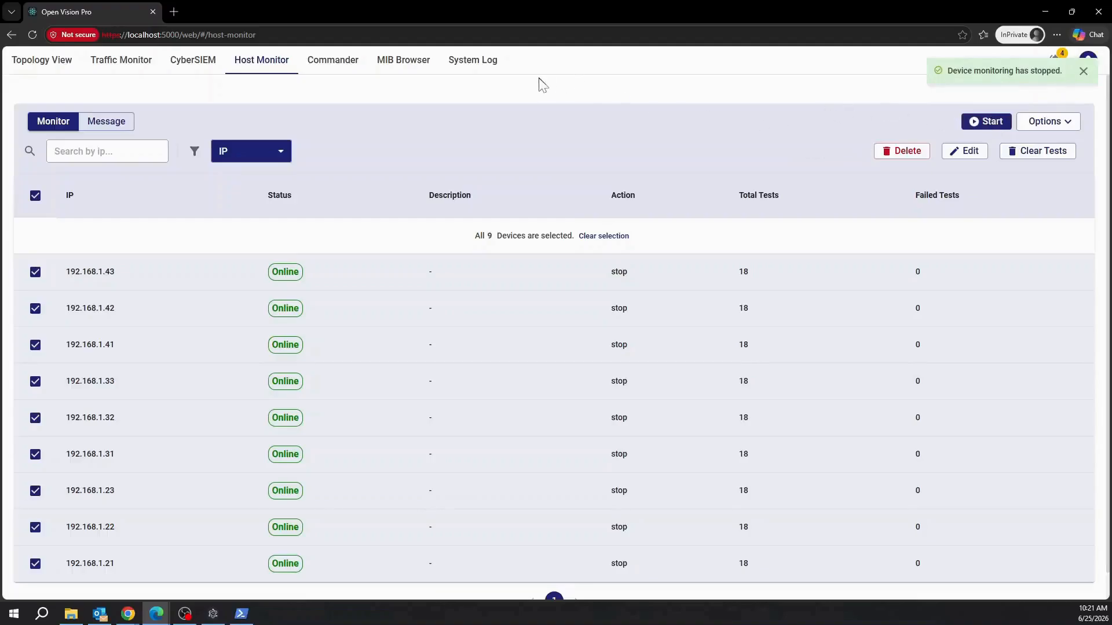
Select only hosts 192.168.1.43, 192.168.1.42 and 192.168.1.41.
left_click(35, 196)
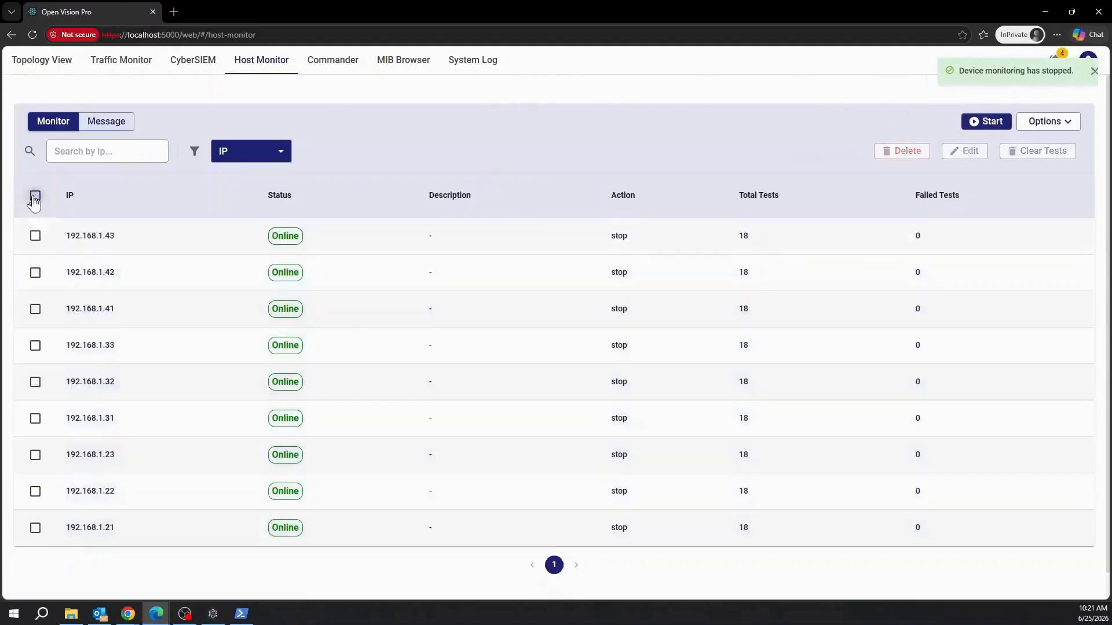
left_click(35, 235)
left_click(35, 272)
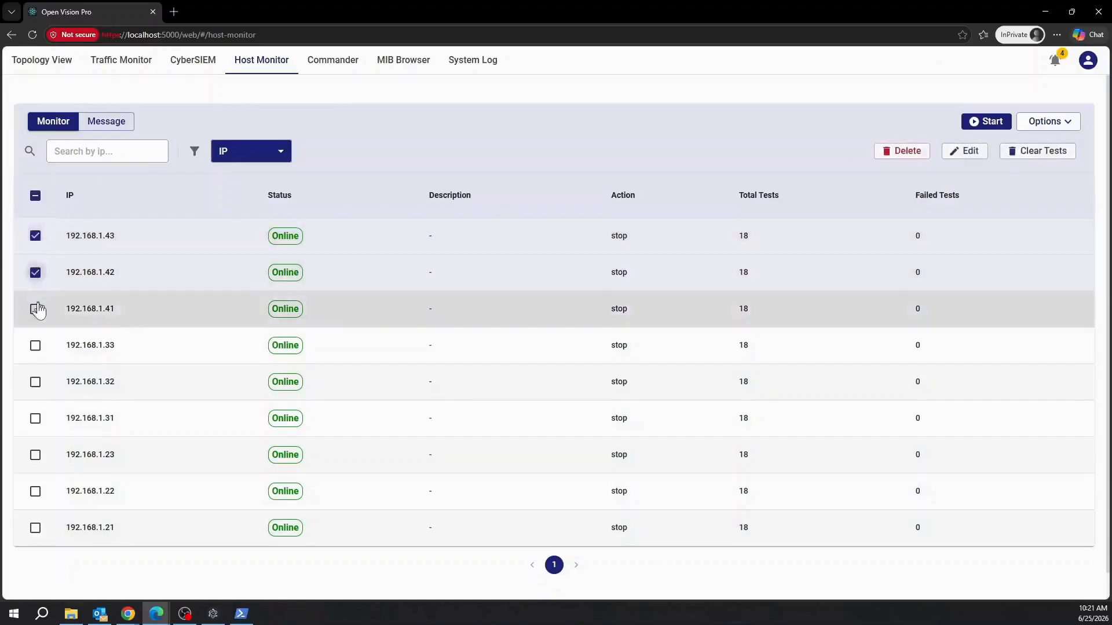
left_click(36, 308)
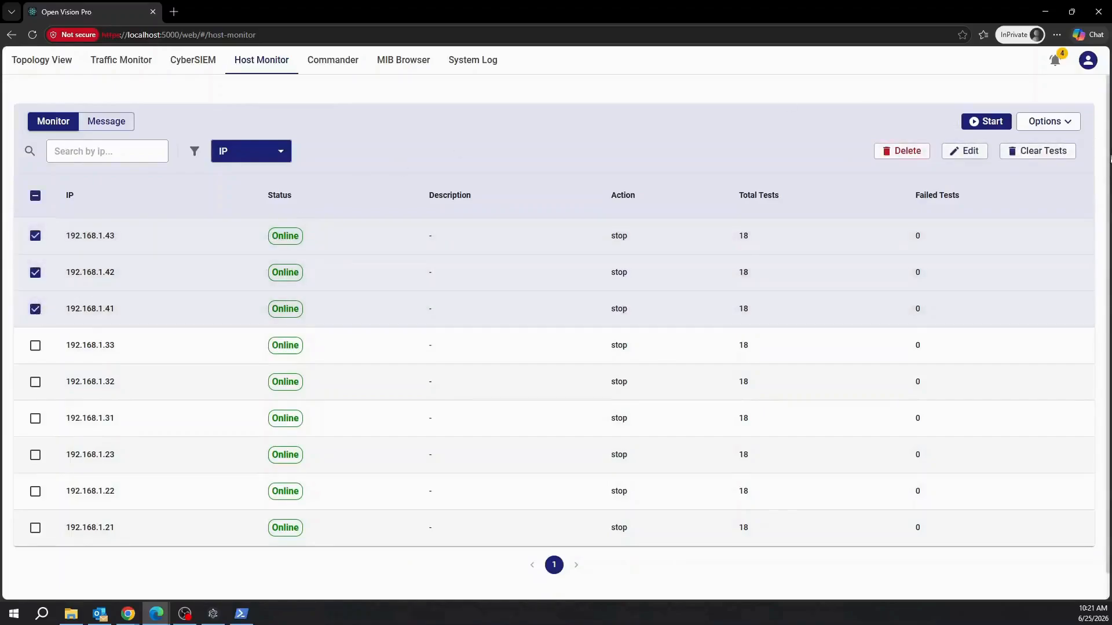
Restart monitoring for 192.168.1.41–43, stop it, then open description editing for all nine hosts.
left_click(1065, 131)
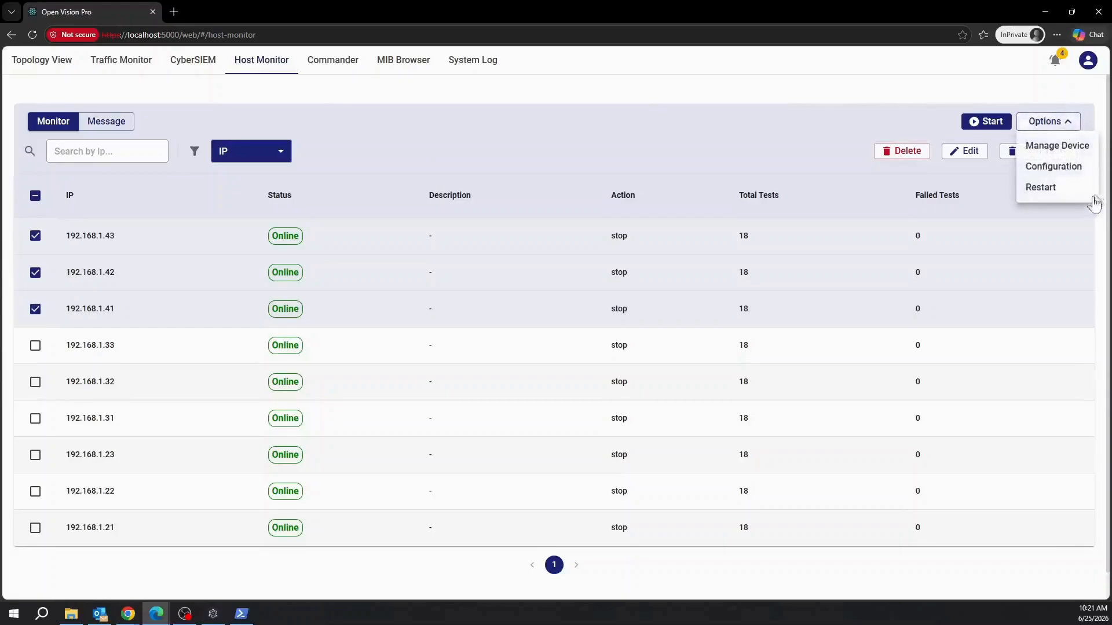
left_click(1043, 191)
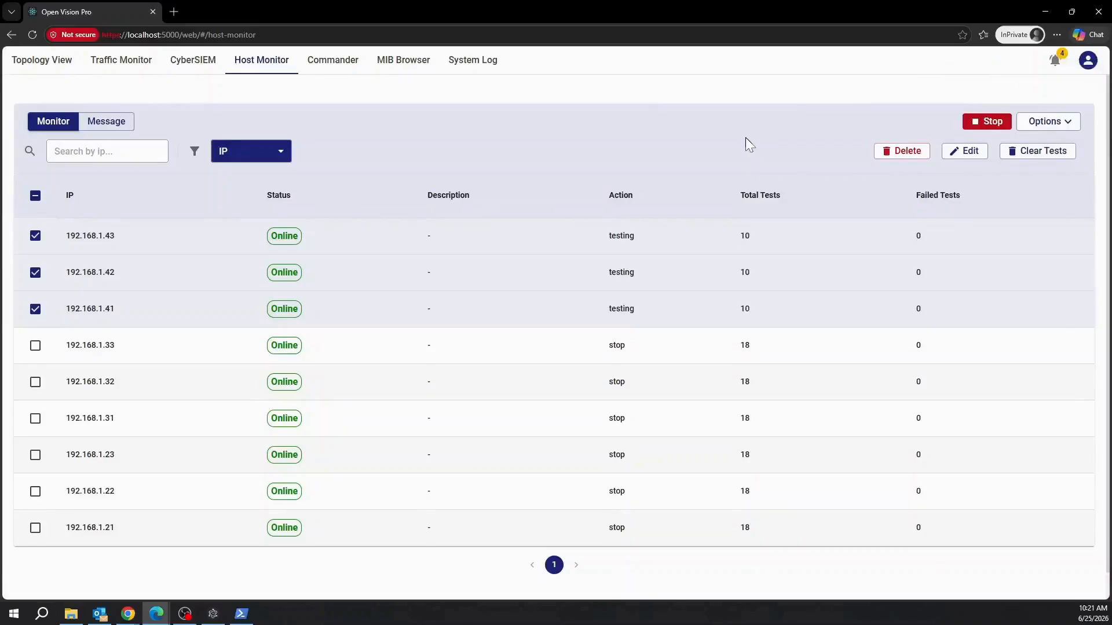
left_click(992, 124)
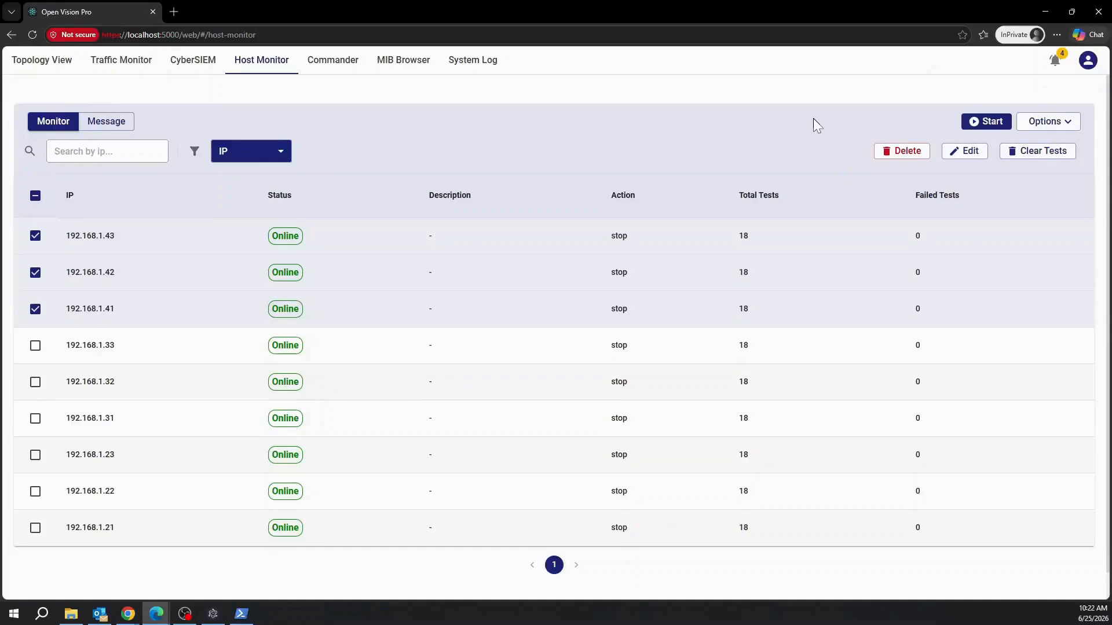
left_click(36, 198)
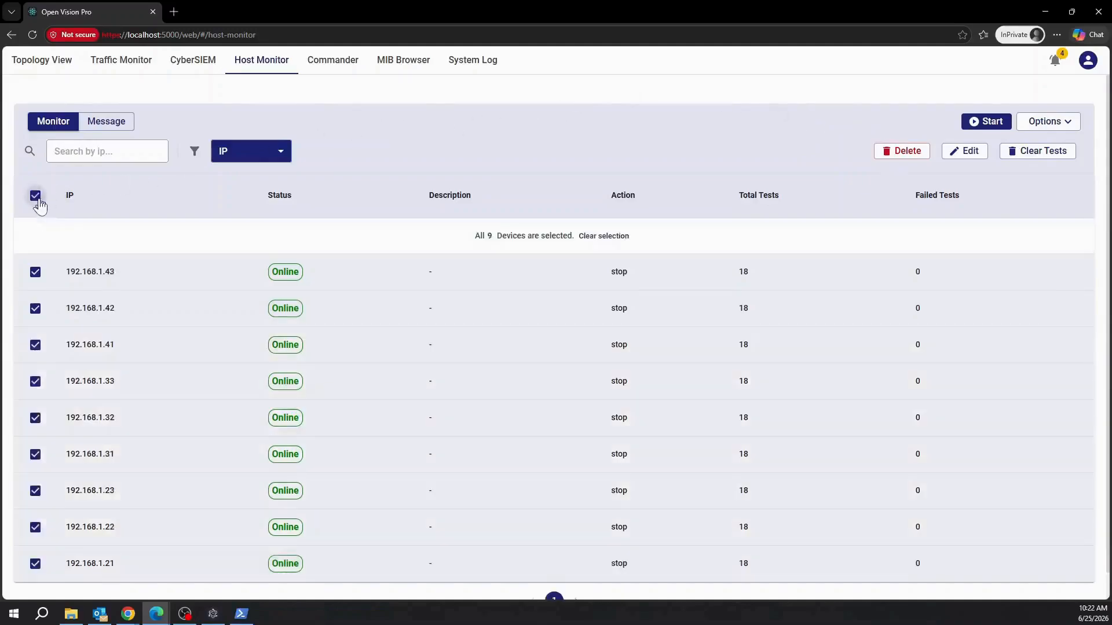
left_click(973, 152)
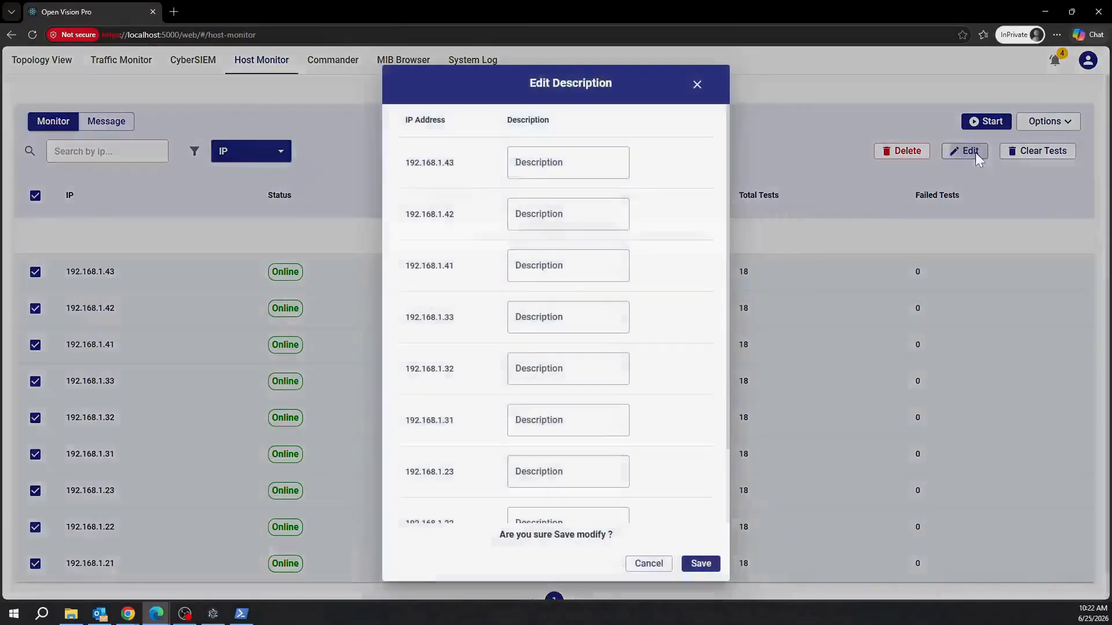
Enter descriptions CCTV 3, CCTV 2 and CCTV 1 for hosts .43, .42 and .41, and save.
left_click(599, 163)
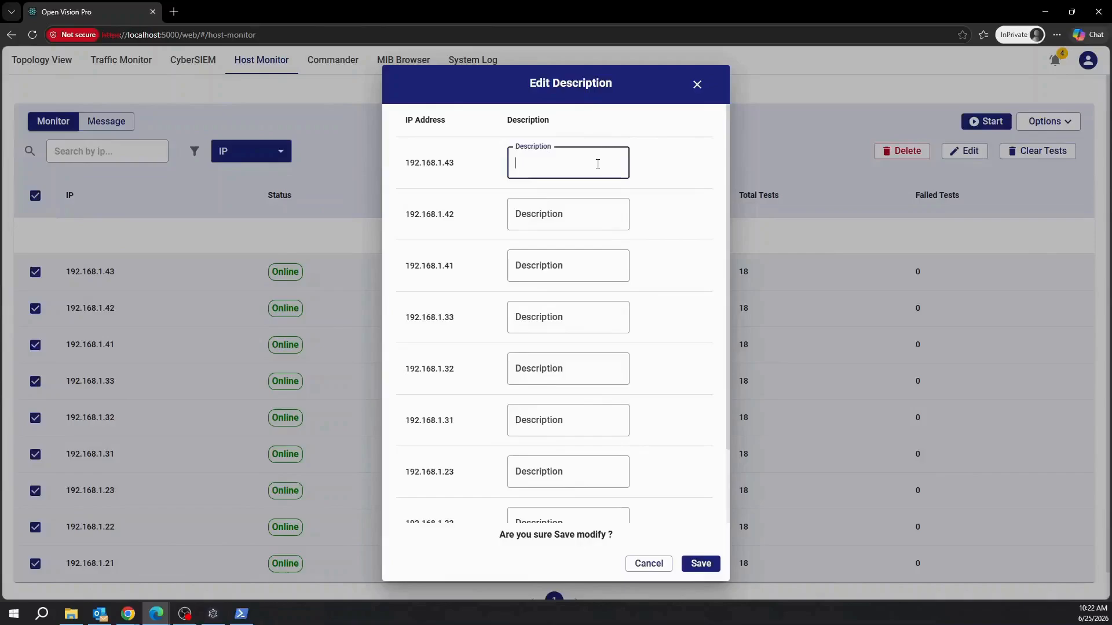
type("CCTV 3")
key("Tab")
type("CCTV 2")
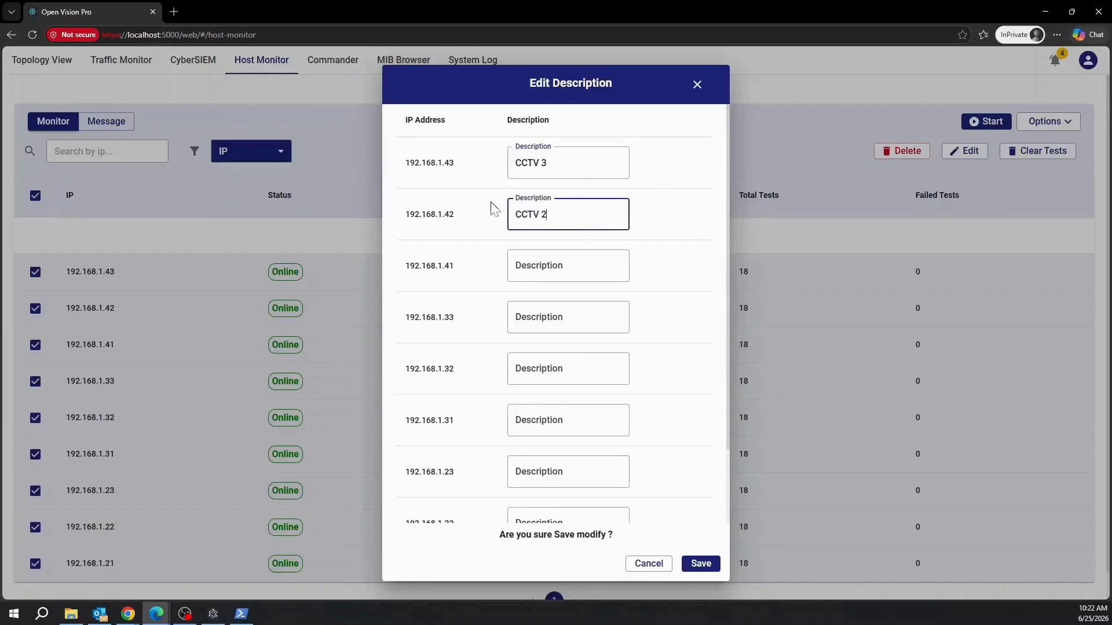
left_click(598, 271)
type("CCTV 1")
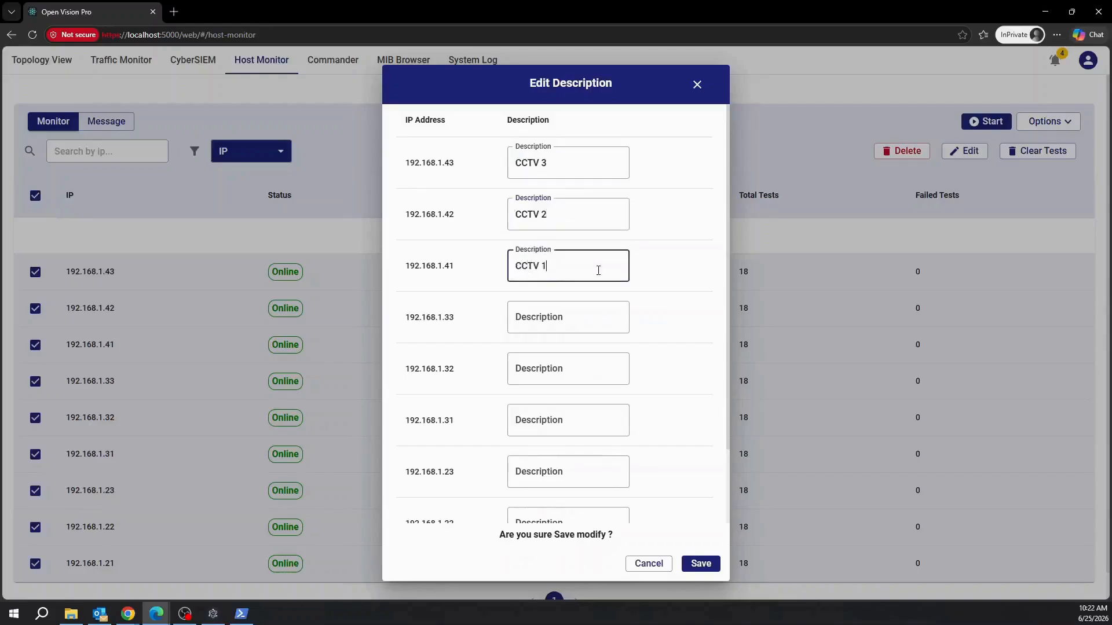
scroll(660, 475, "down", 2)
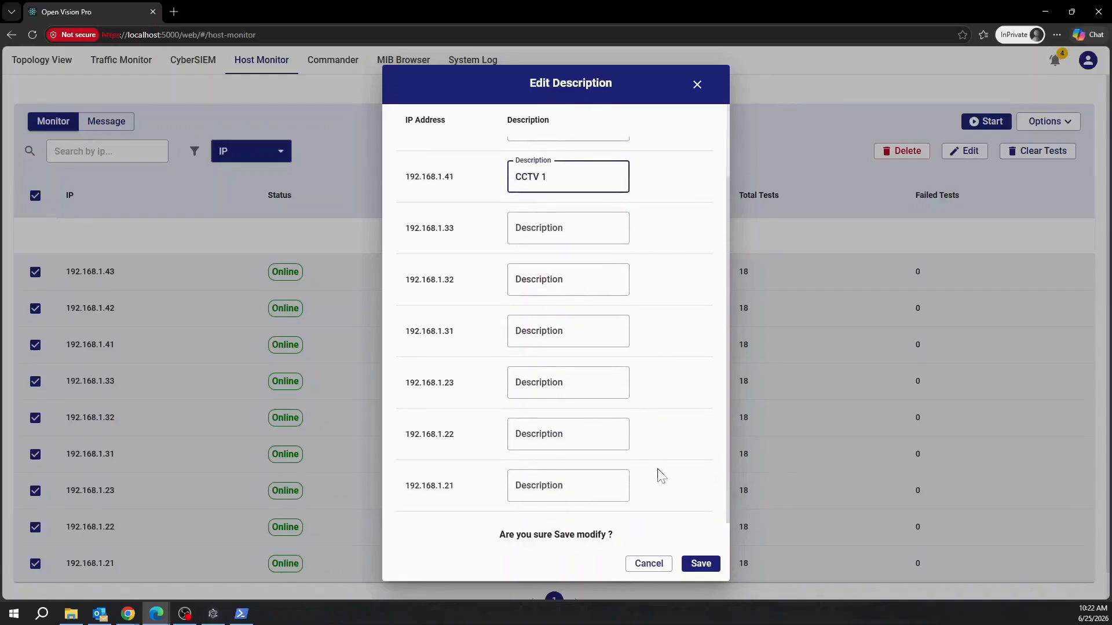
left_click(699, 565)
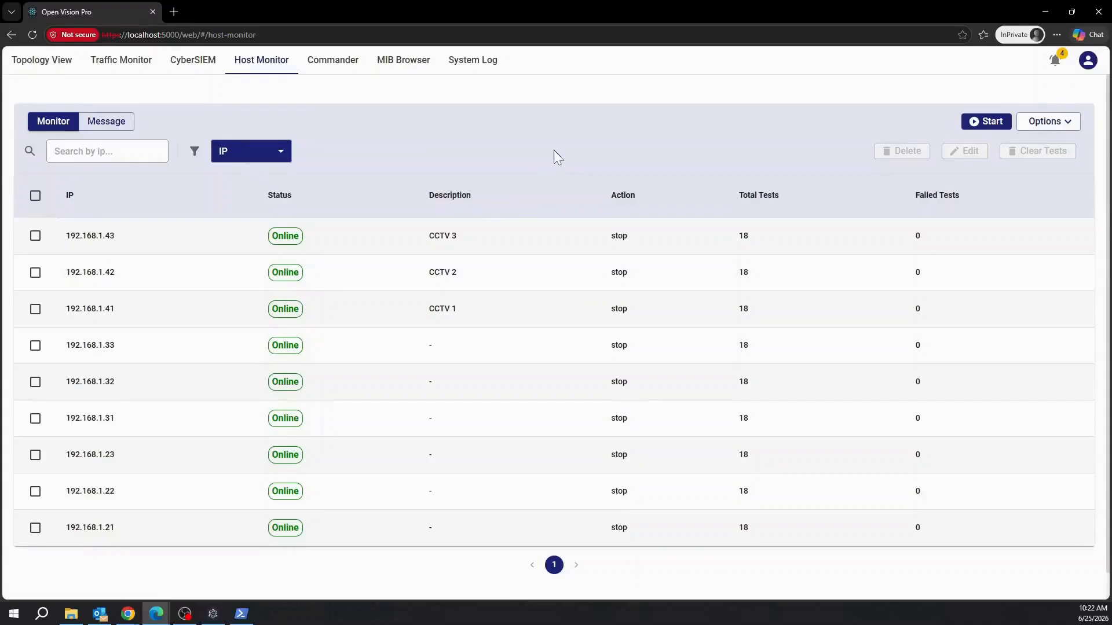
Open the Message log, view pages 2 through 7, then go back to page 1.
left_click(113, 121)
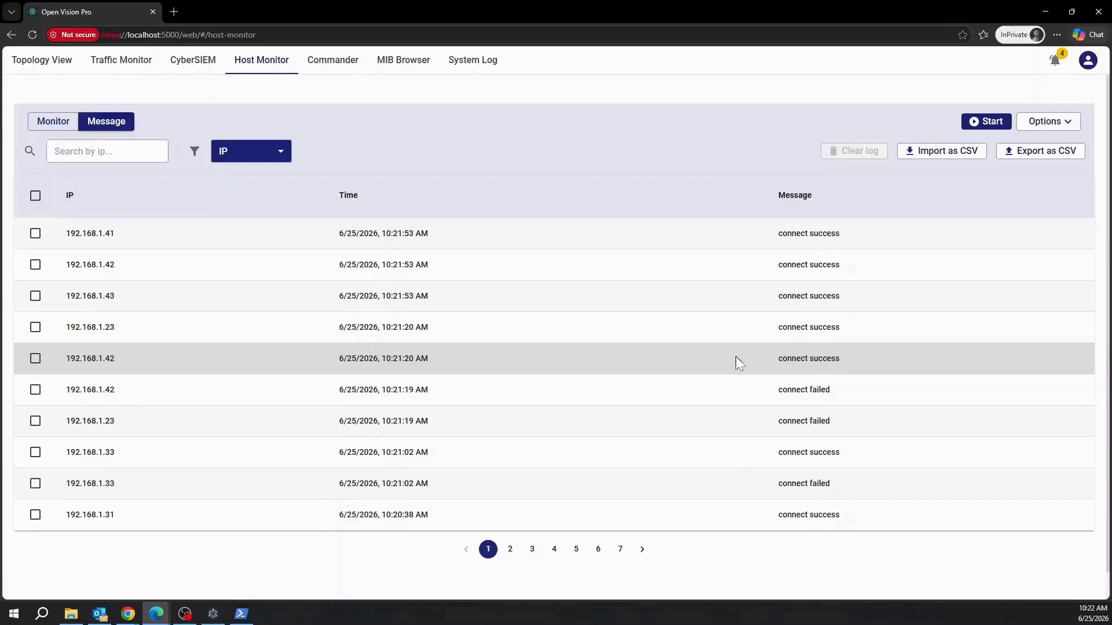
scroll(736, 356, "down", 1)
scroll(718, 388, "up", 1)
left_click(510, 550)
left_click(532, 550)
left_click(554, 550)
left_click(576, 550)
left_click(599, 550)
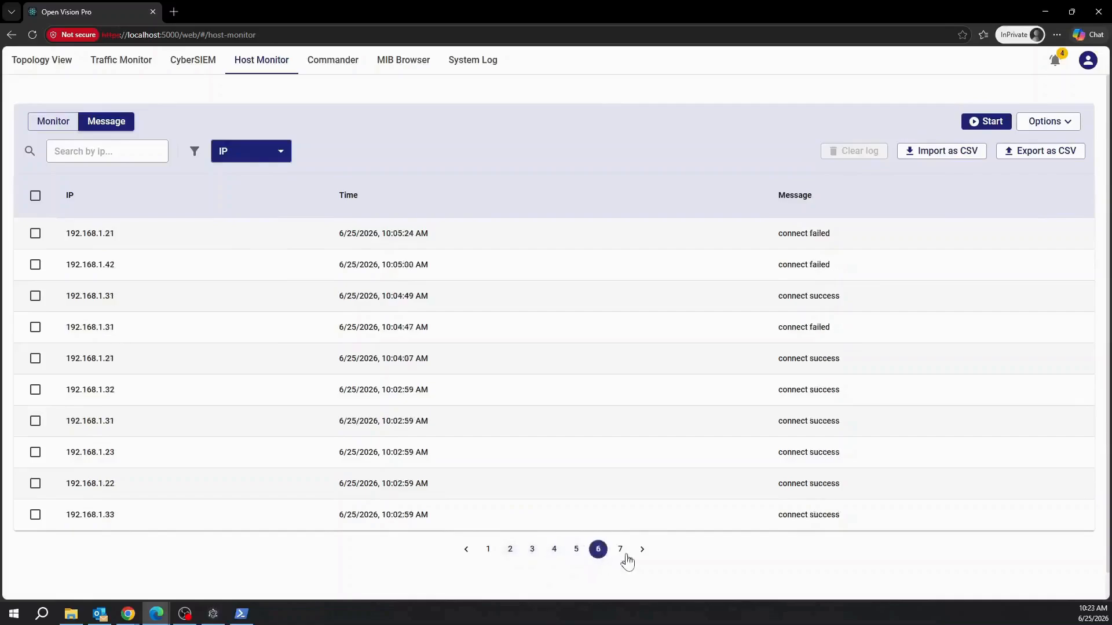
left_click(620, 550)
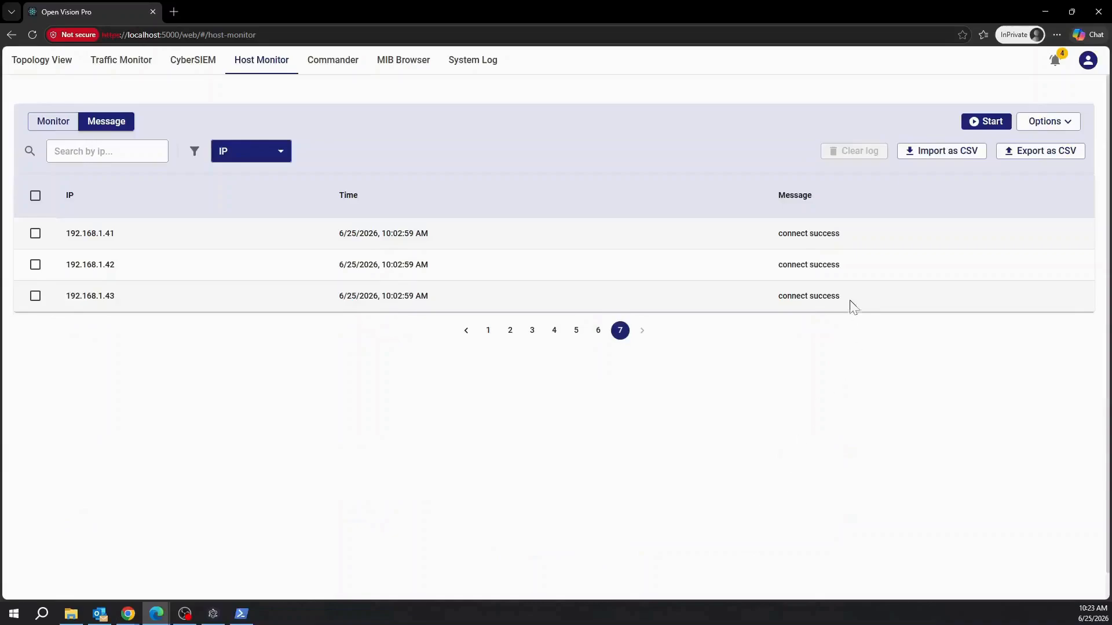
left_click(489, 333)
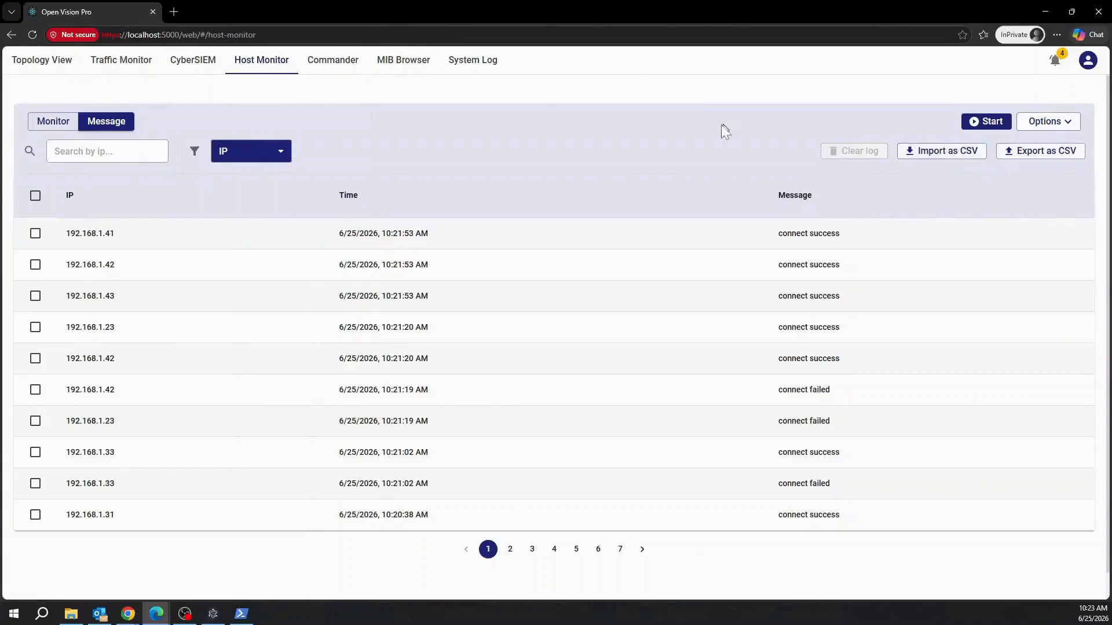
Back on the host list, search by IP for 192.168.1.21, then clear the search.
left_click(63, 122)
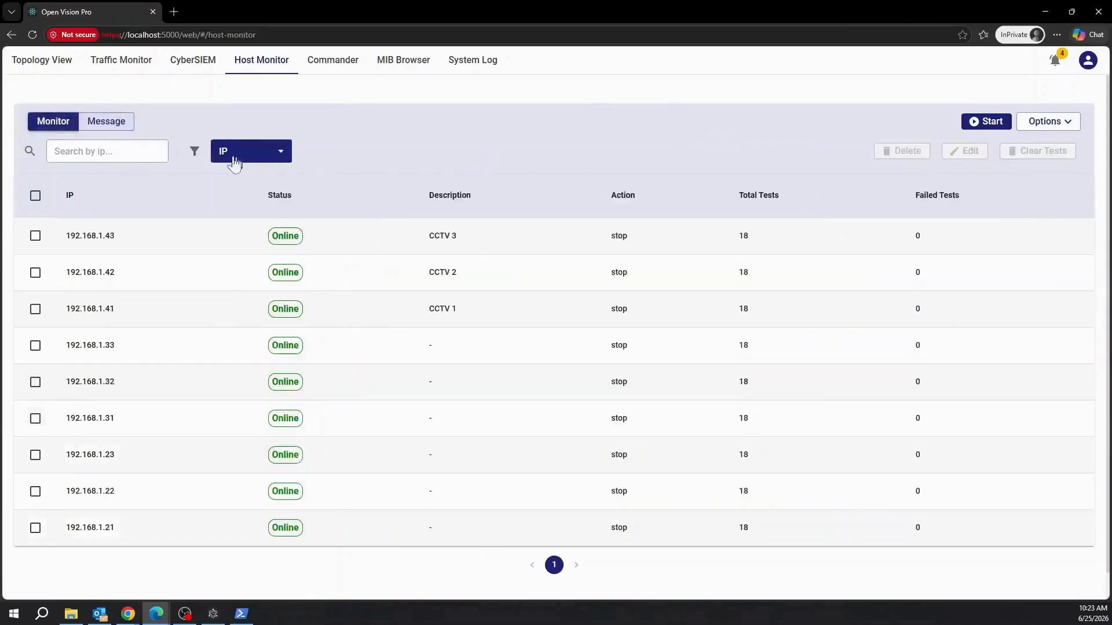
left_click(120, 151)
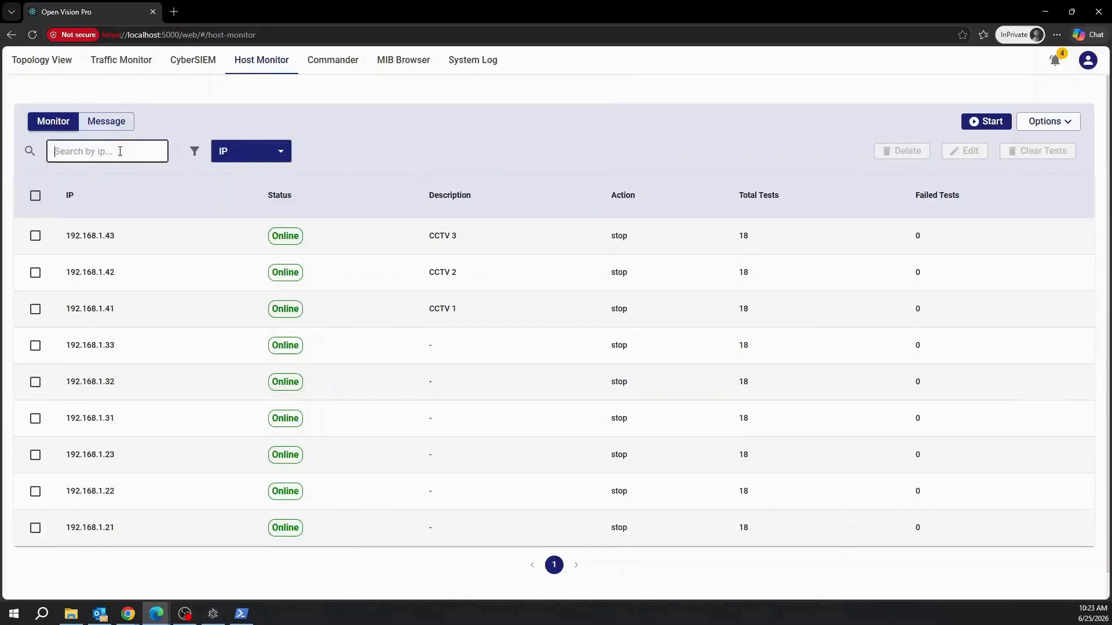
type("192.168.1.21")
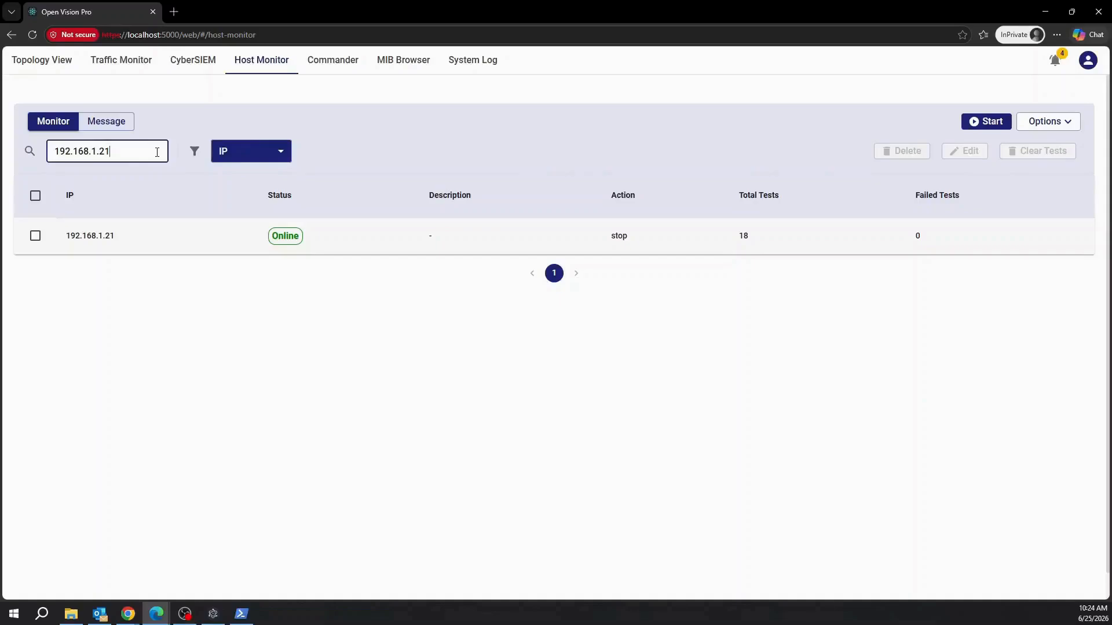
key("BackSpace")
key("BackSpace")
key("BackSpace")
key("BackSpace")
key("BackSpace")
key("BackSpace")
key("BackSpace")
key("BackSpace")
key("BackSpace")
key("BackSpace")
key("BackSpace")
key("BackSpace")
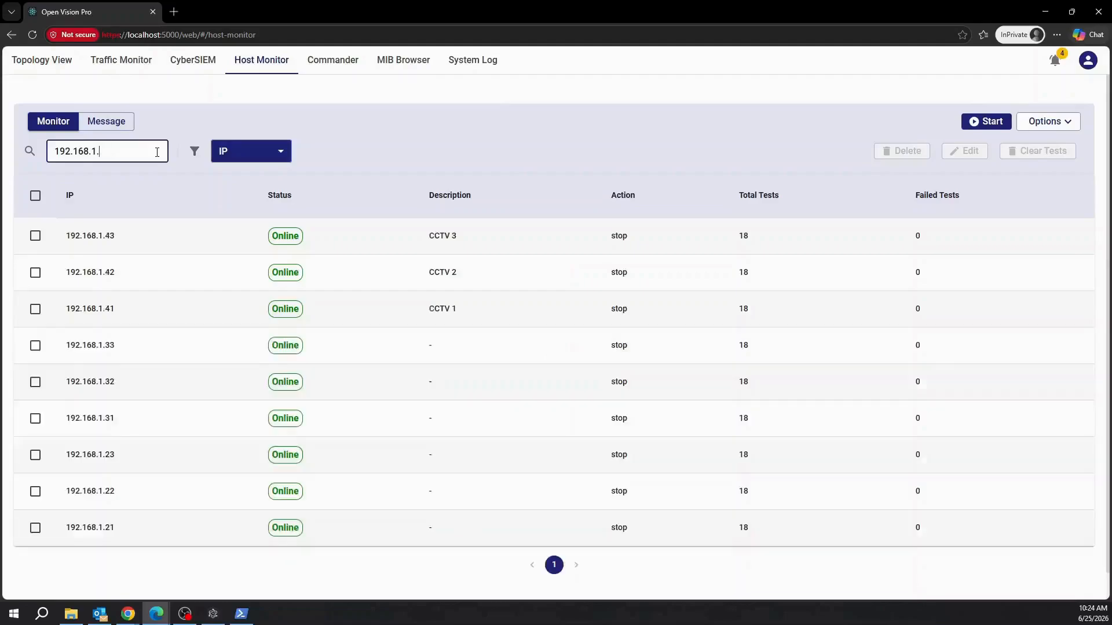
Filter hosts by Status with the search term 'online', then clear it.
left_click(265, 161)
left_click(255, 200)
left_click(84, 150)
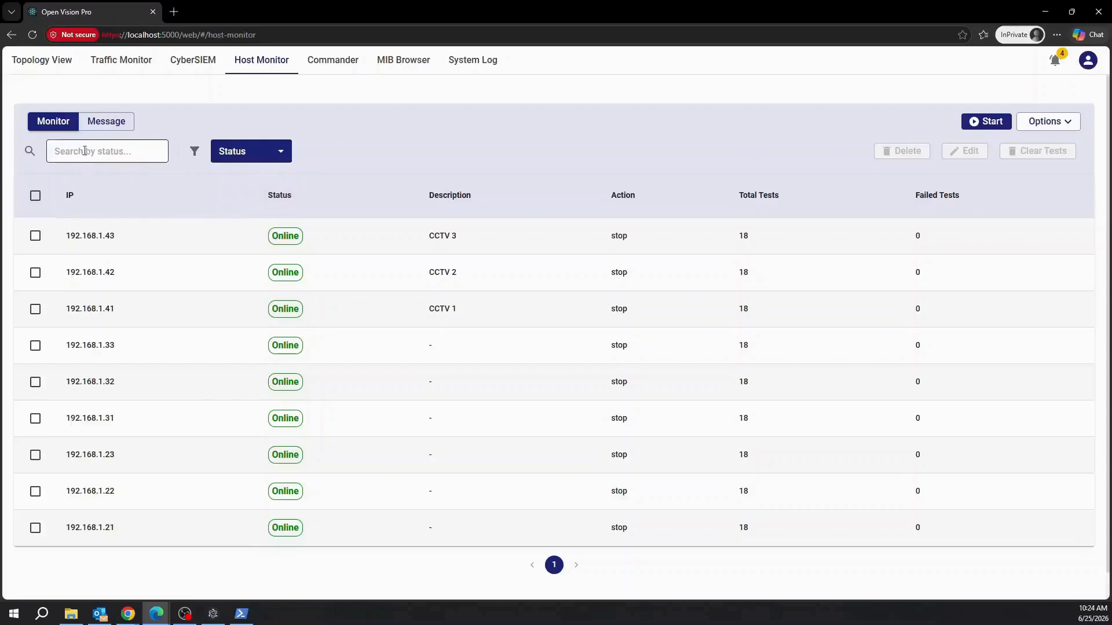
left_click(94, 149)
type("online")
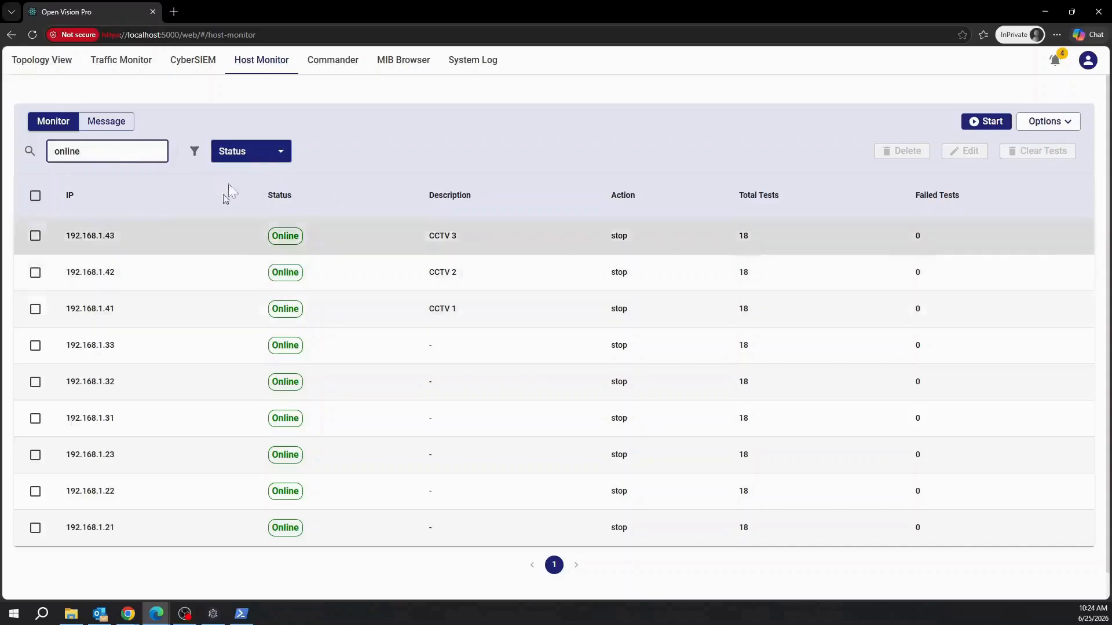
key("BackSpace")
key("BackSpace")
key("BackSpace")
key("BackSpace")
key("BackSpace")
key("BackSpace")
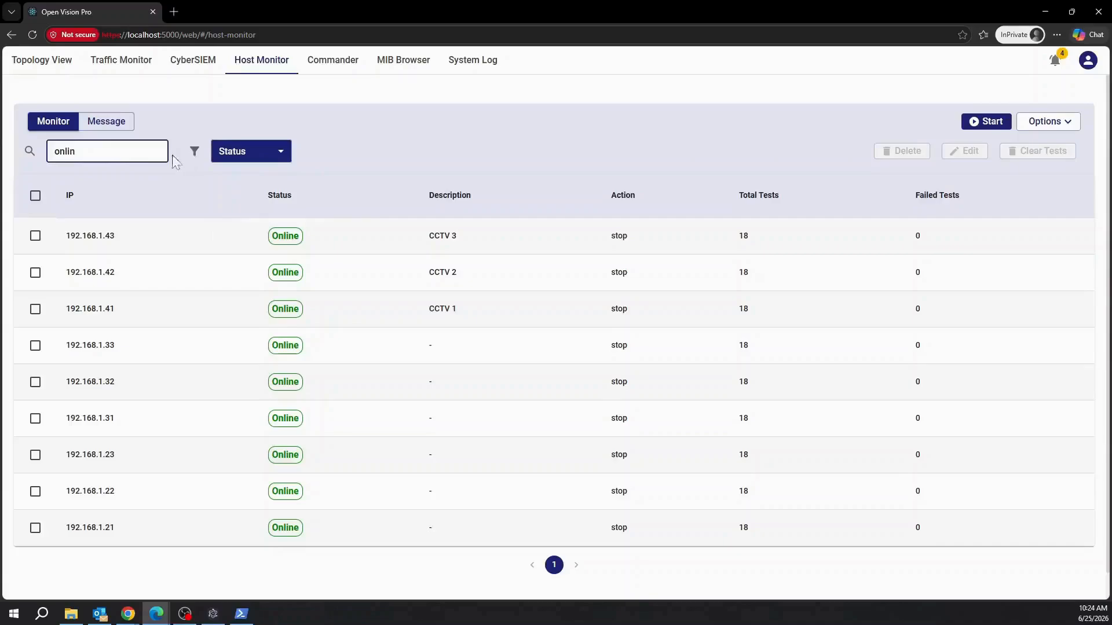
Search by Description for cctv 1, cctv 2 and cctv 3, then reset the filter to IP.
left_click(253, 151)
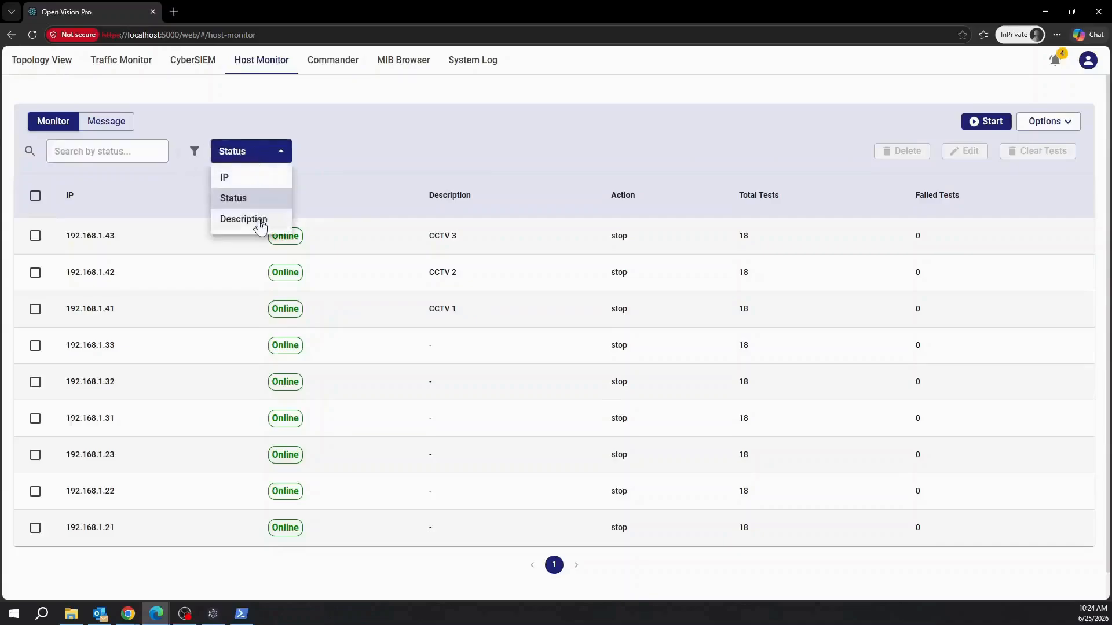
left_click(259, 220)
left_click(125, 151)
type("cctv")
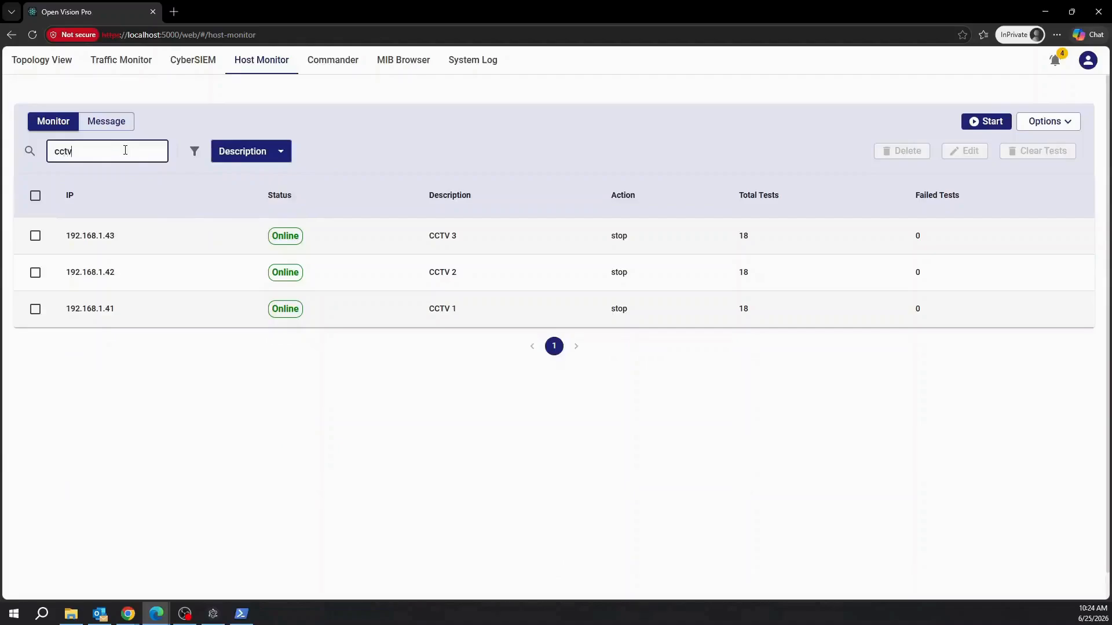
type(" 1")
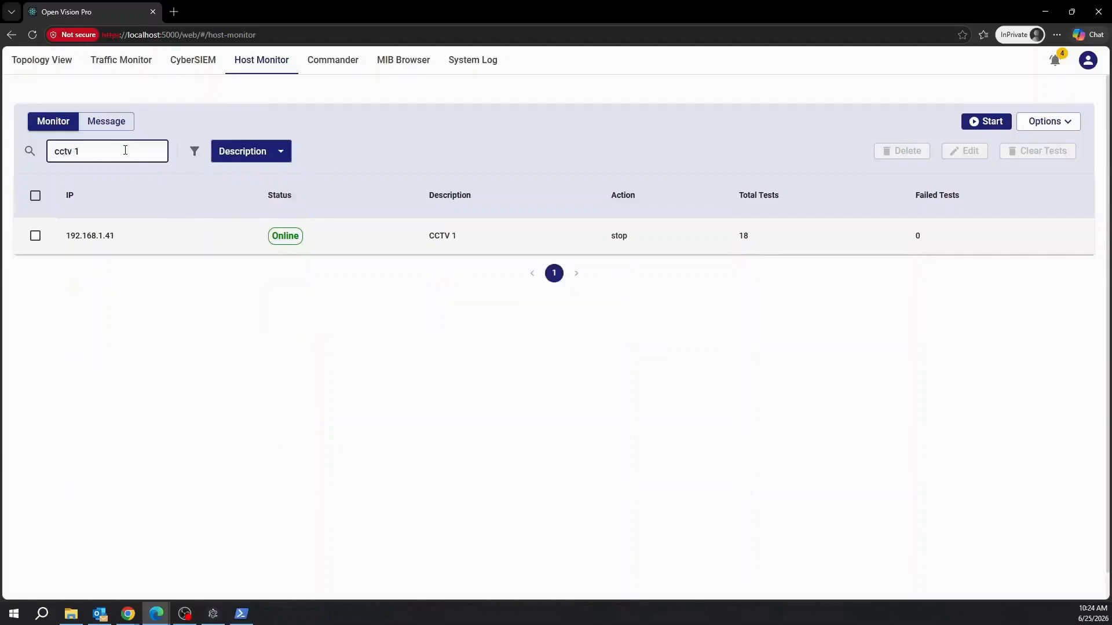
key("BackSpace")
type("2")
key("BackSpace")
type("3")
key("BackSpace")
key("BackSpace")
key("BackSpace")
key("BackSpace")
key("BackSpace")
key("BackSpace")
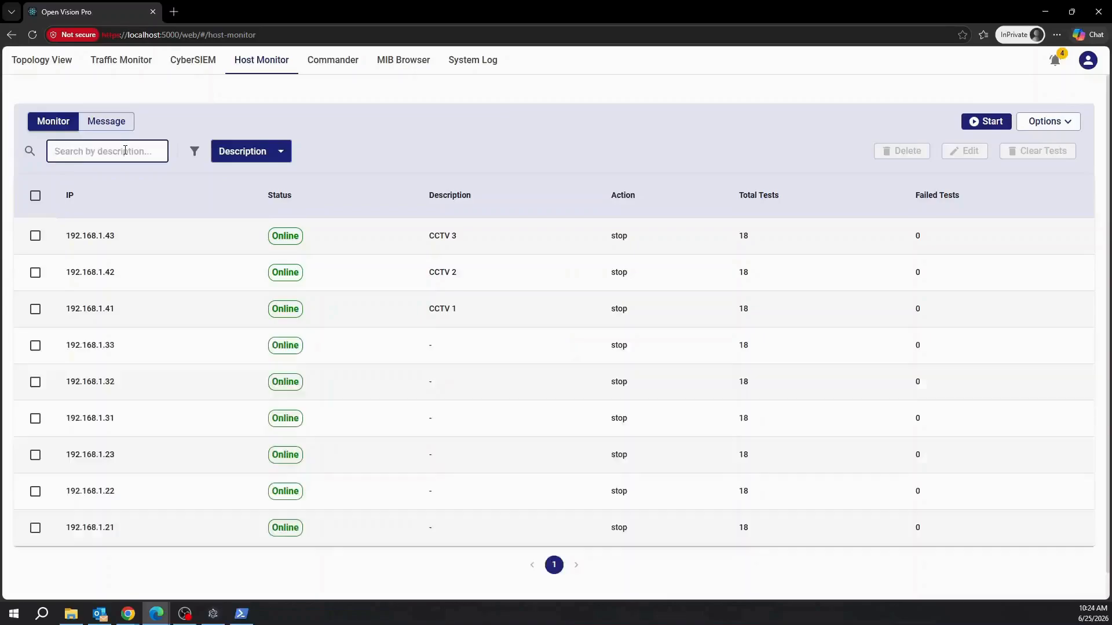
left_click(255, 151)
left_click(255, 177)
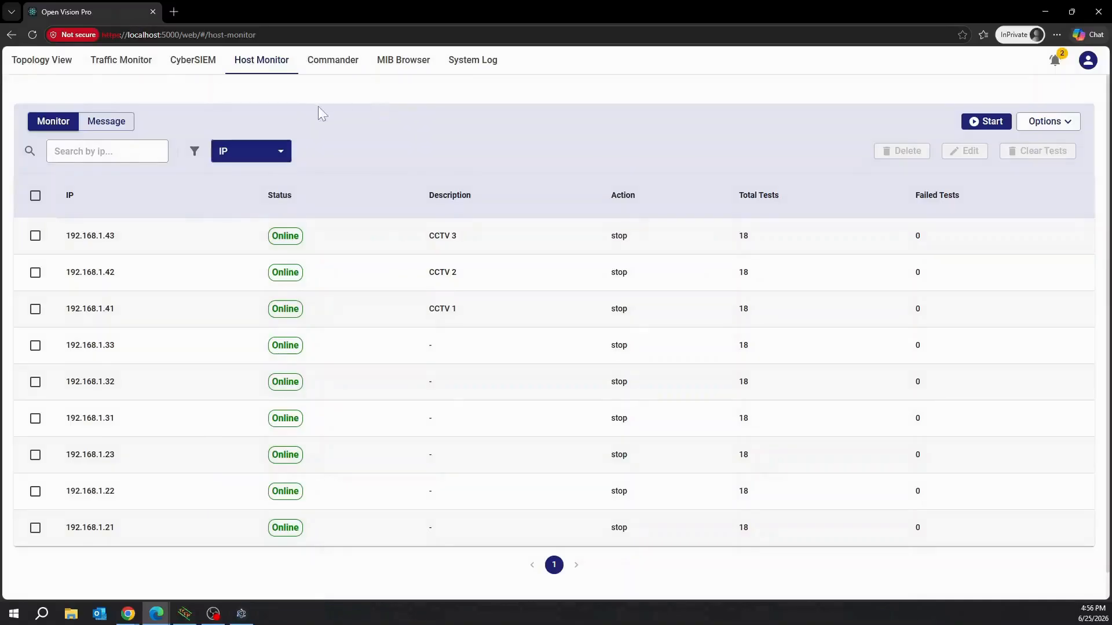
In Commander, filter the Model list to OChain1-SW-3 and reboot that switch, confirming with Yes.
left_click(338, 63)
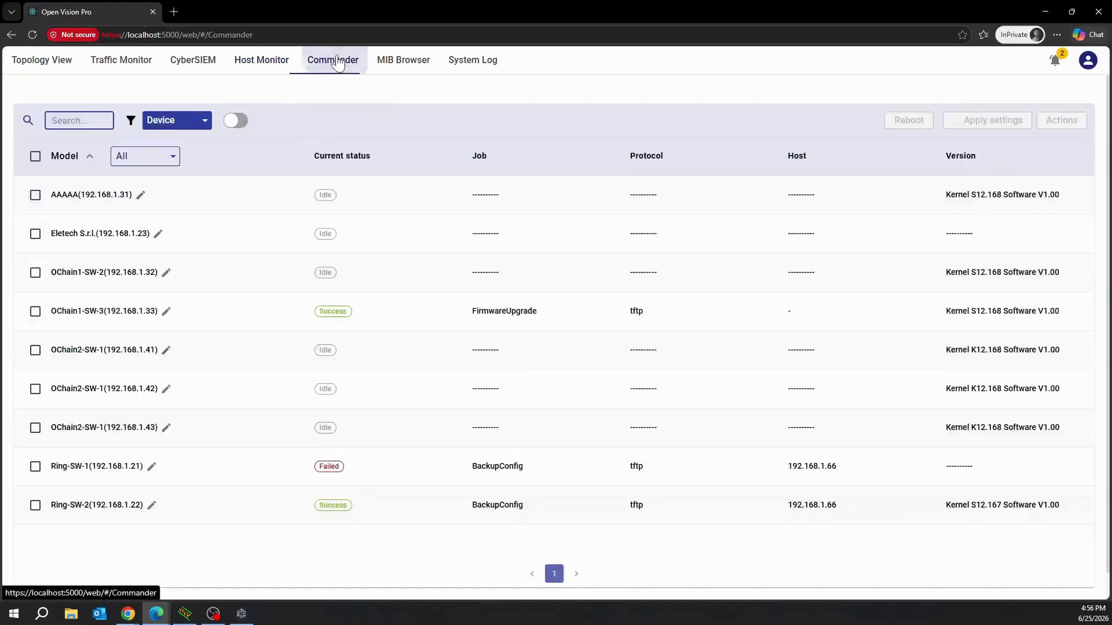
left_click(172, 156)
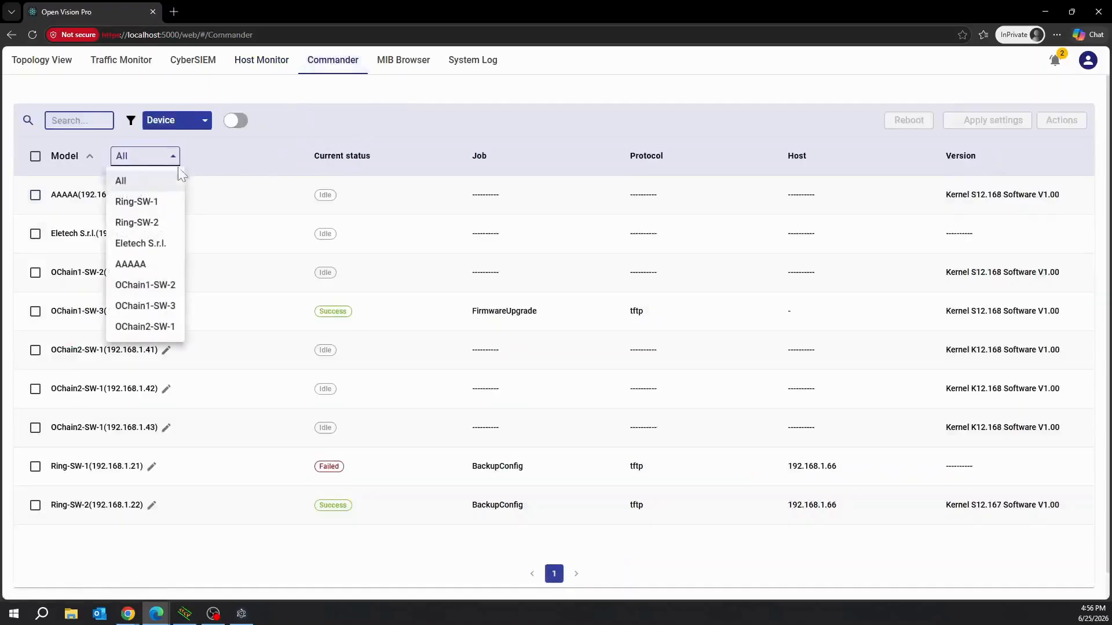
left_click(157, 312)
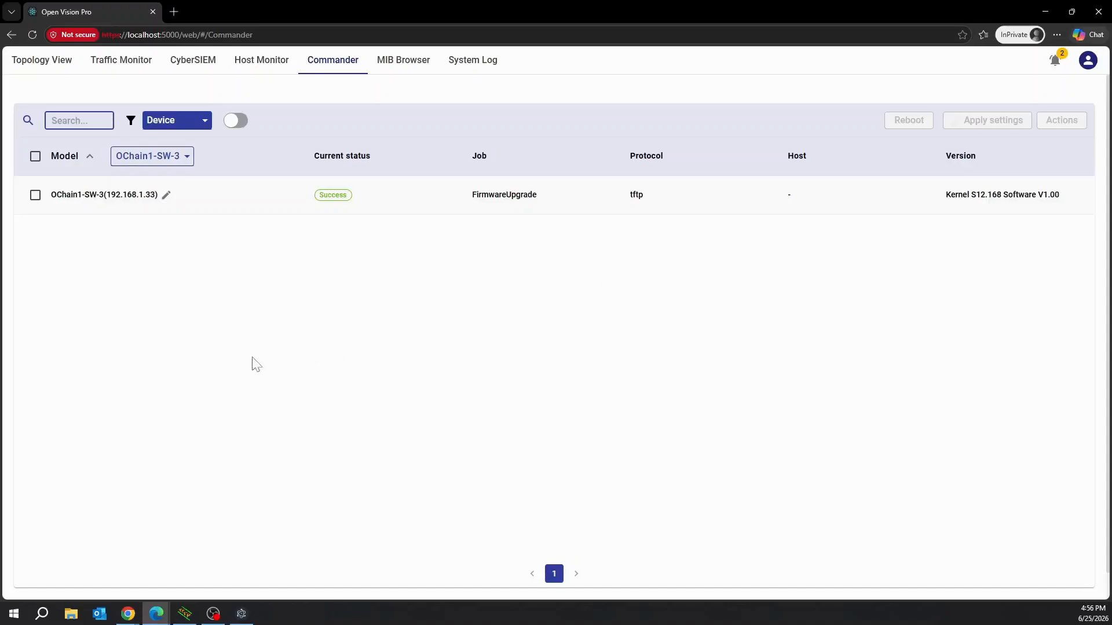
left_click(36, 197)
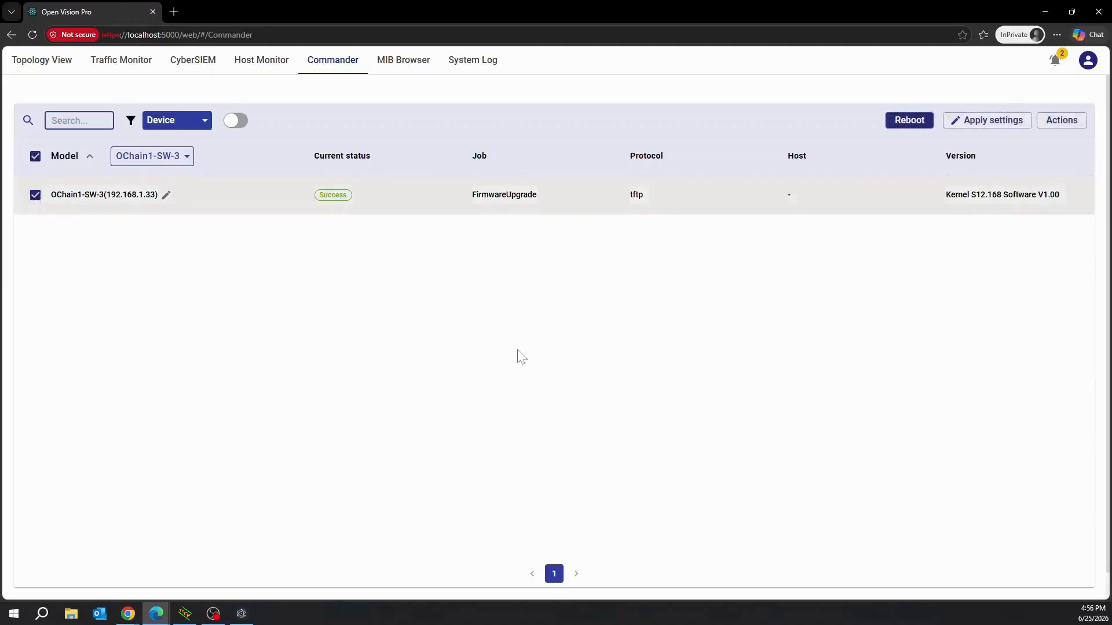
left_click(902, 122)
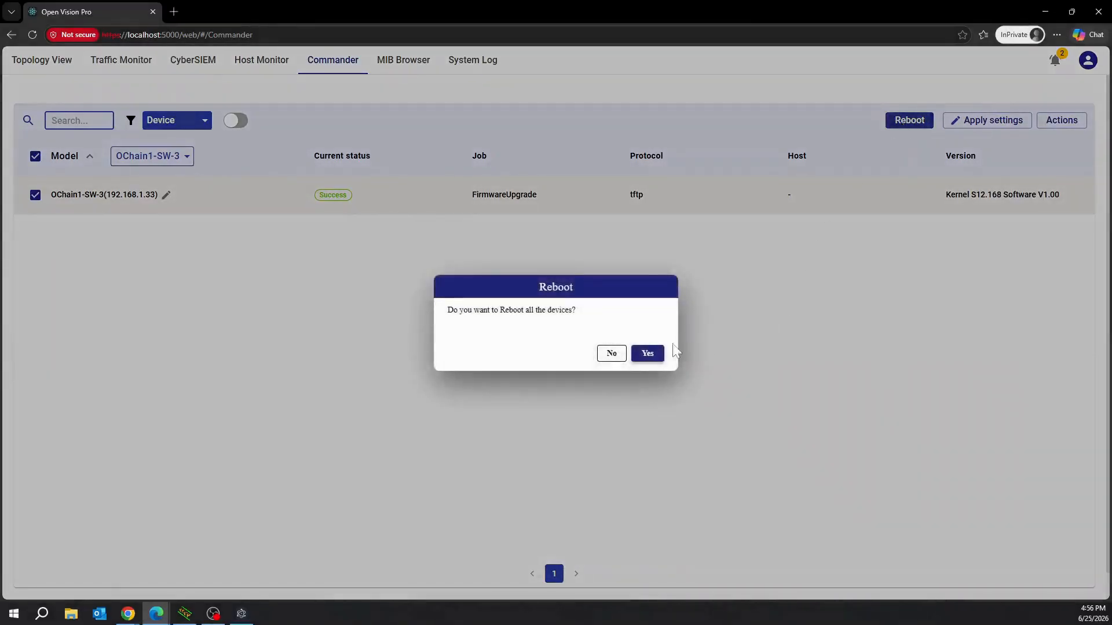
left_click(648, 354)
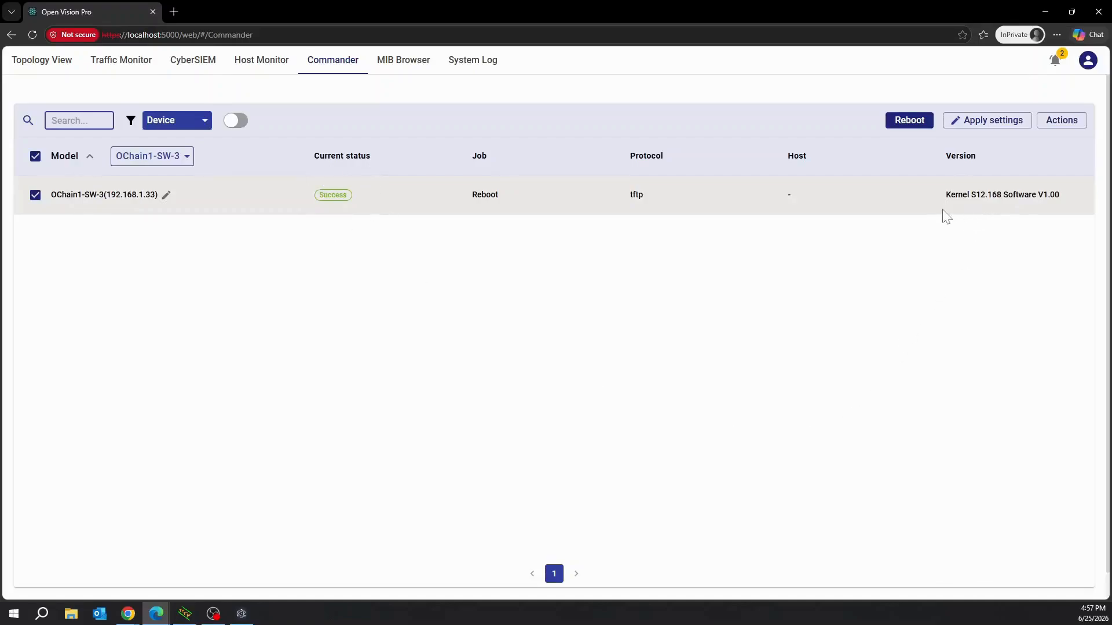
Look over the device actions list and the switch's kernel version without changing anything.
left_click(1060, 123)
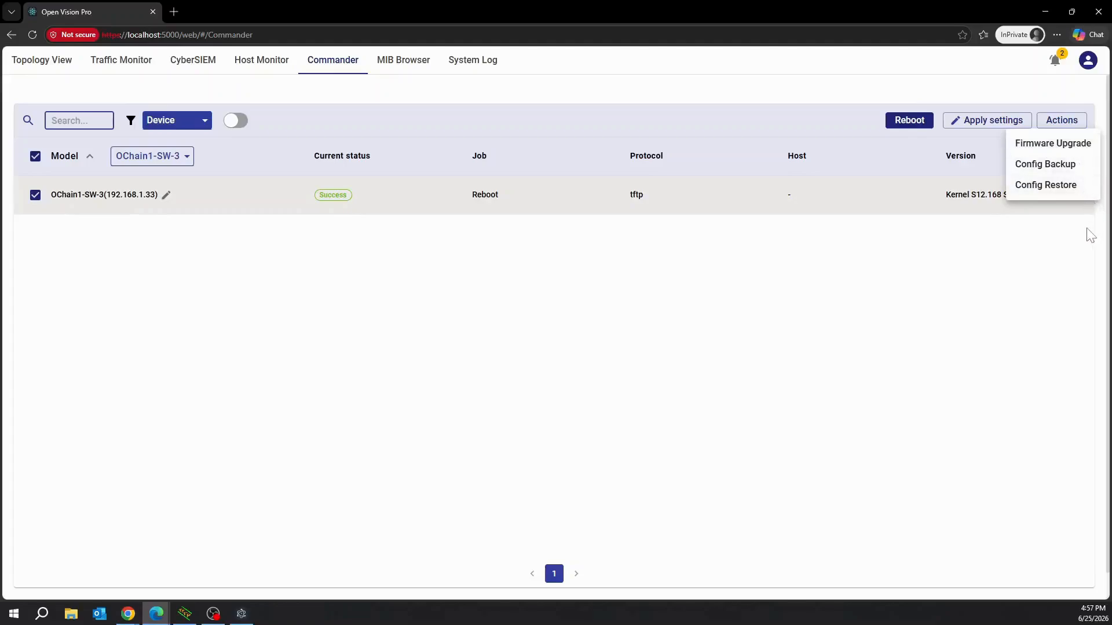
left_click(1057, 244)
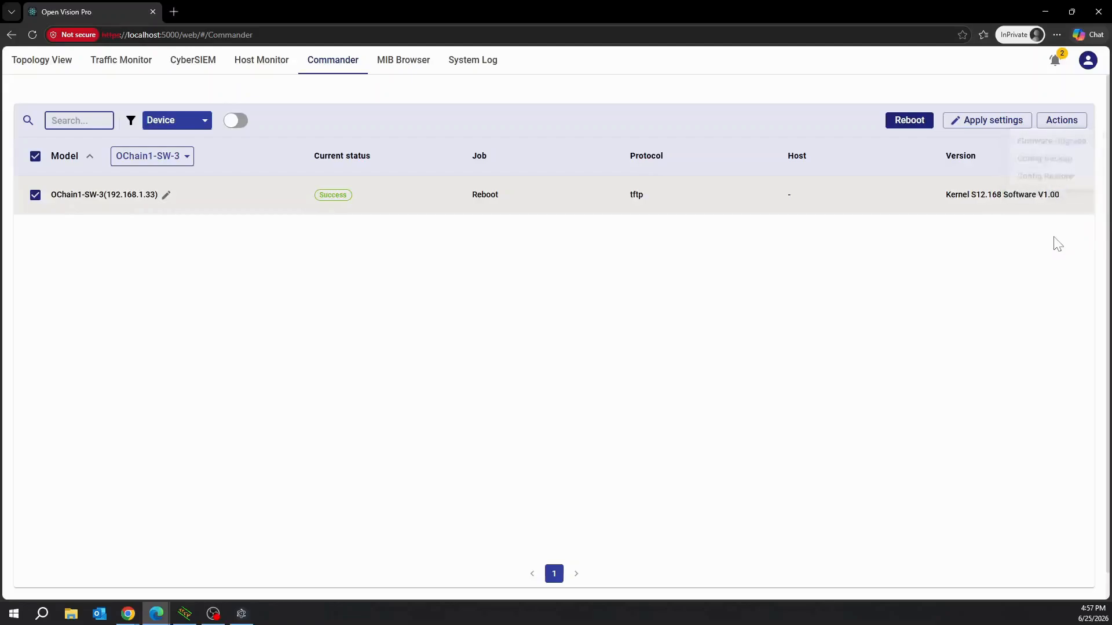
left_click_drag(945, 197, 1062, 196)
left_click(1052, 252)
Load the switch web page at 192.168.1.33 in a new private tab and proceed to login.
left_click(174, 12)
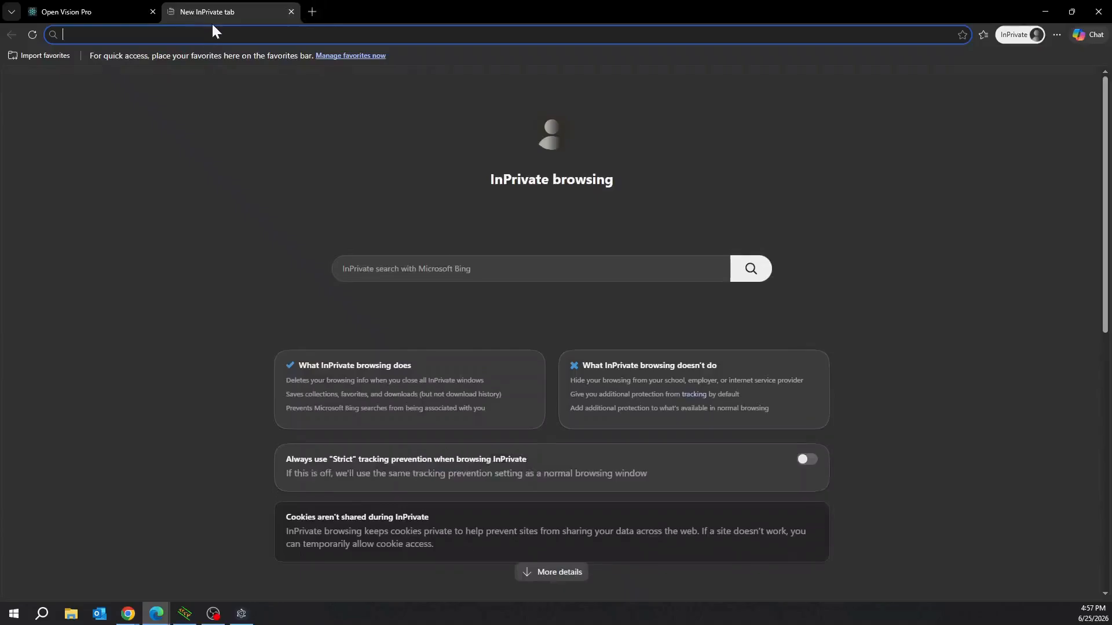
type("192.168")
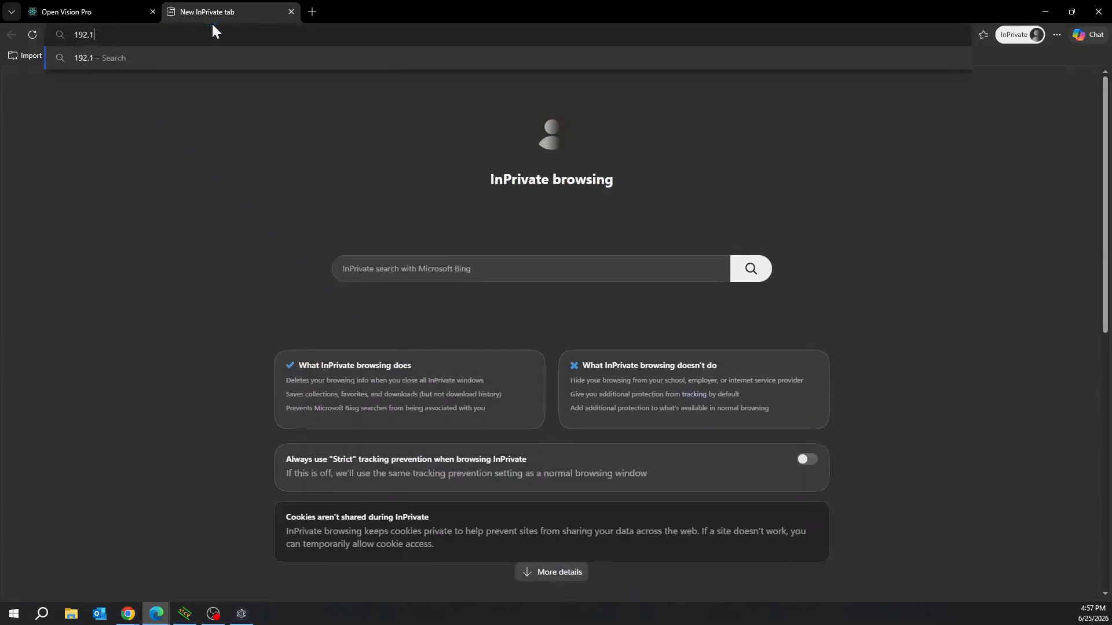
type(".1.33")
key("Return")
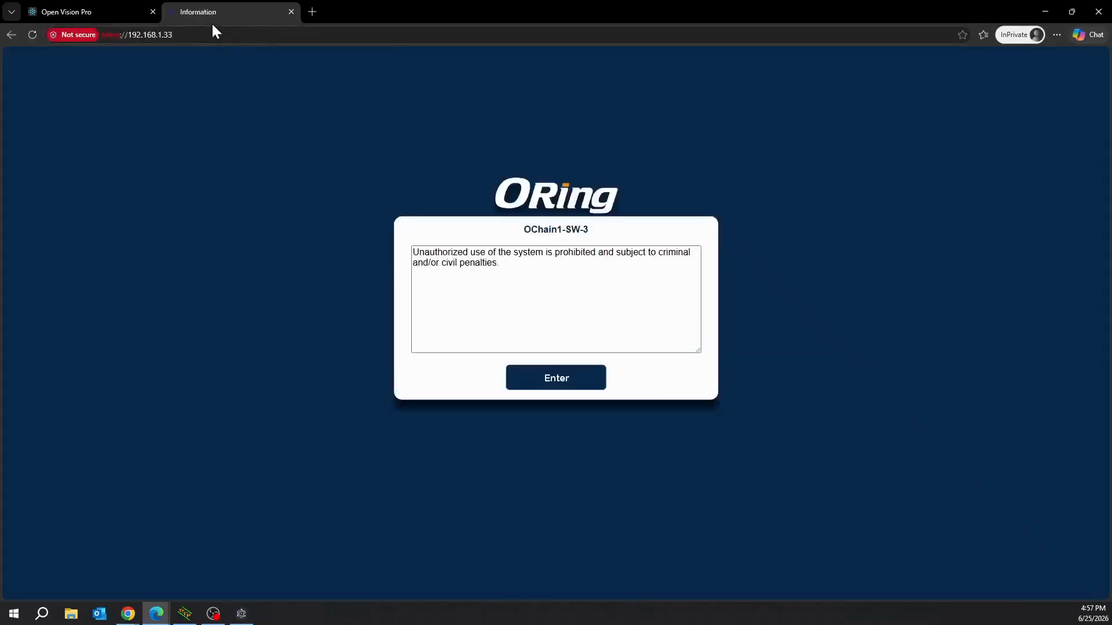
left_click(579, 379)
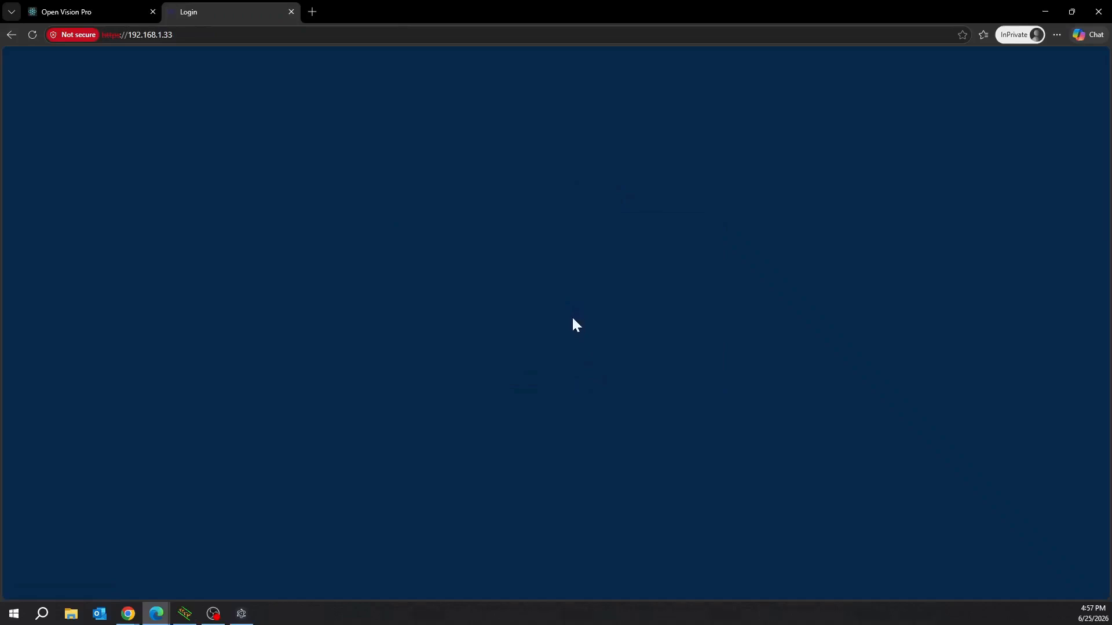
Sign in to the switch with the admin username and its password.
left_click(566, 260)
type("admin")
key("Tab")
type("admin")
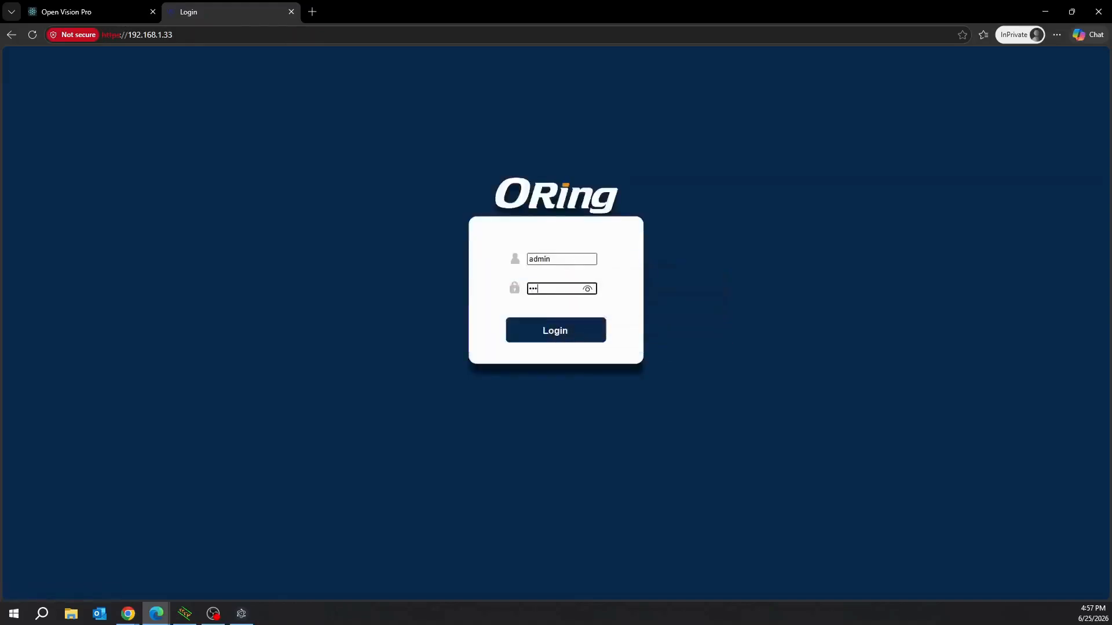
type("123")
key("Return")
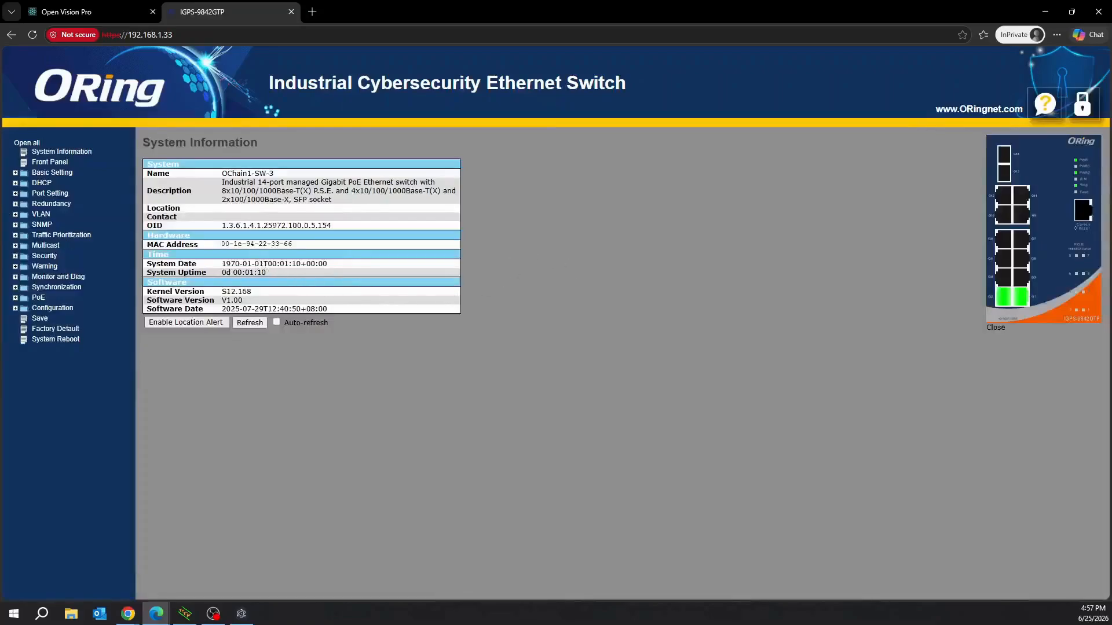
Check kernel version S12.168 on System Information, then return to the Open Vision Pro tab.
double_click(255, 288)
left_click(593, 242)
left_click(93, 11)
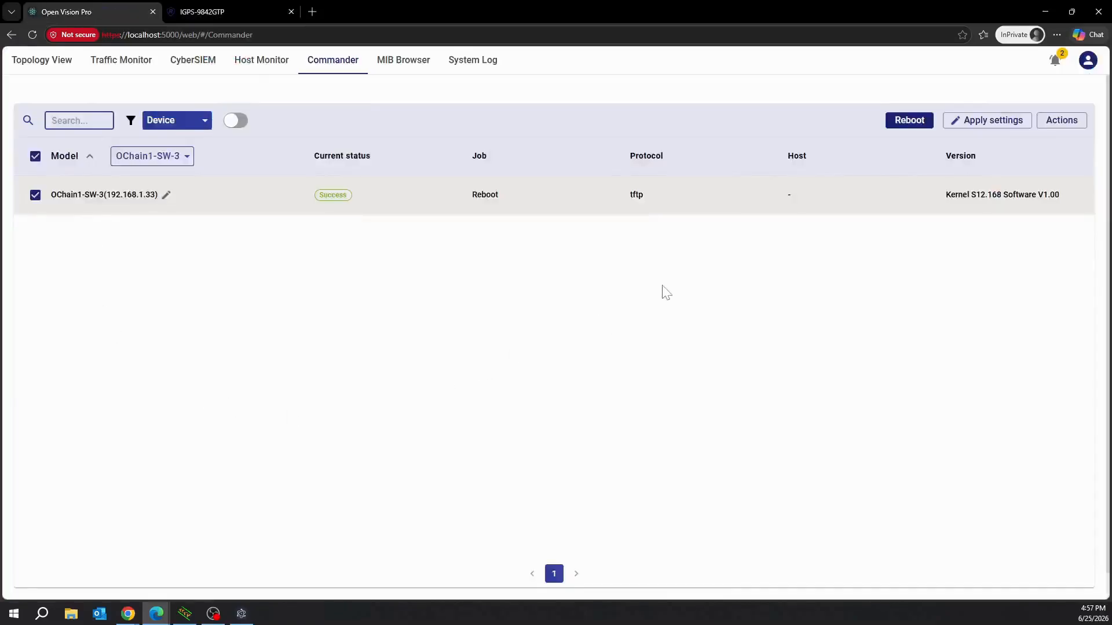
Set the transfer settings to TFTP, host IP 192.168.1.66 and firmware file 9842gtp.dat, then apply.
left_click(984, 121)
left_click(527, 232)
left_click(530, 255)
left_click(531, 261)
type("192.168.16")
key("BackSpace")
type(".66")
left_click(555, 303)
type("9")
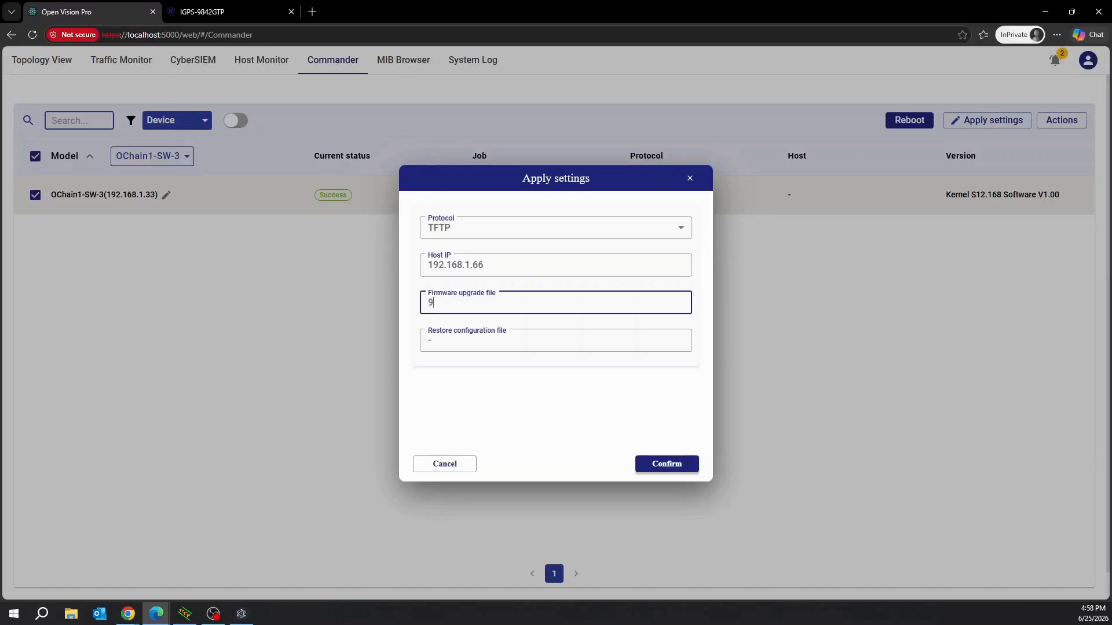
type("842gtp.dat")
left_click(516, 407)
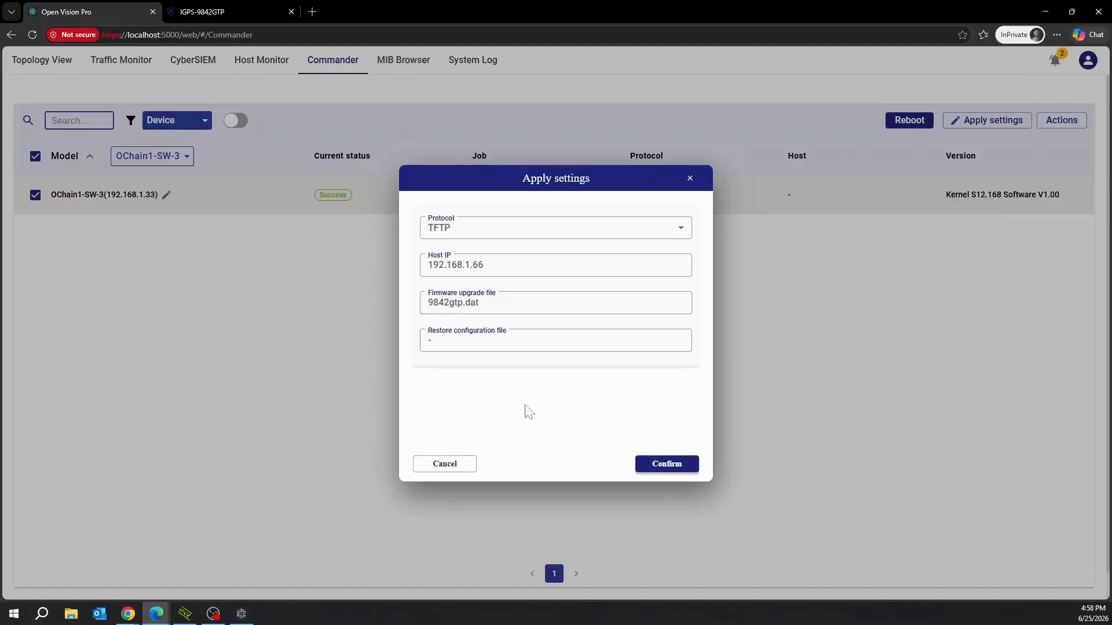
left_click(665, 464)
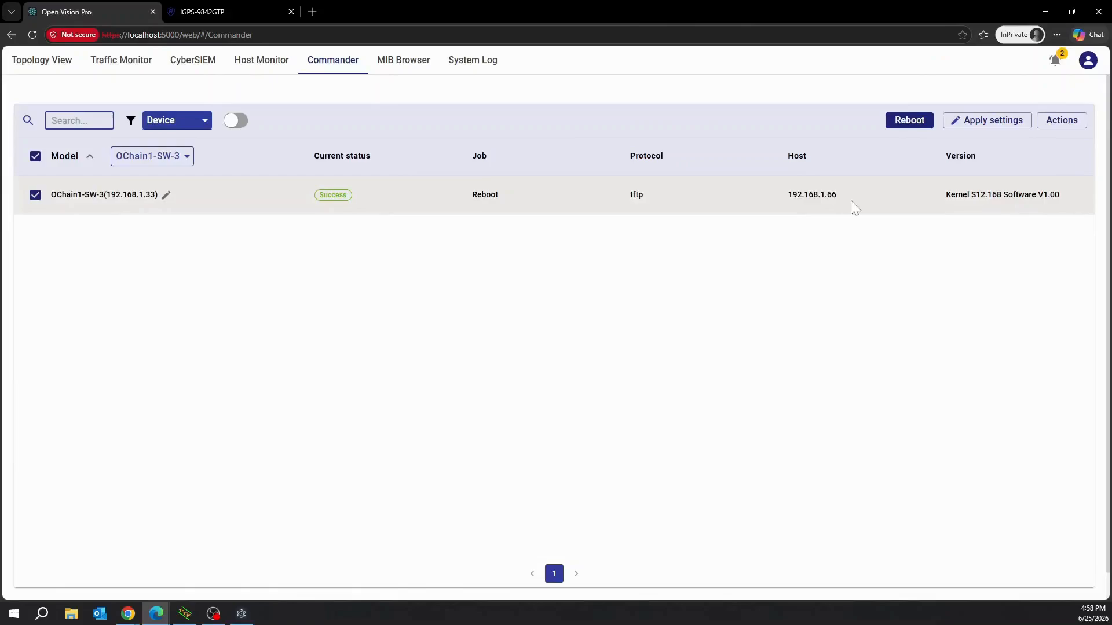
Start a firmware upgrade on OChain1-SW-3 and confirm it.
left_click(1057, 121)
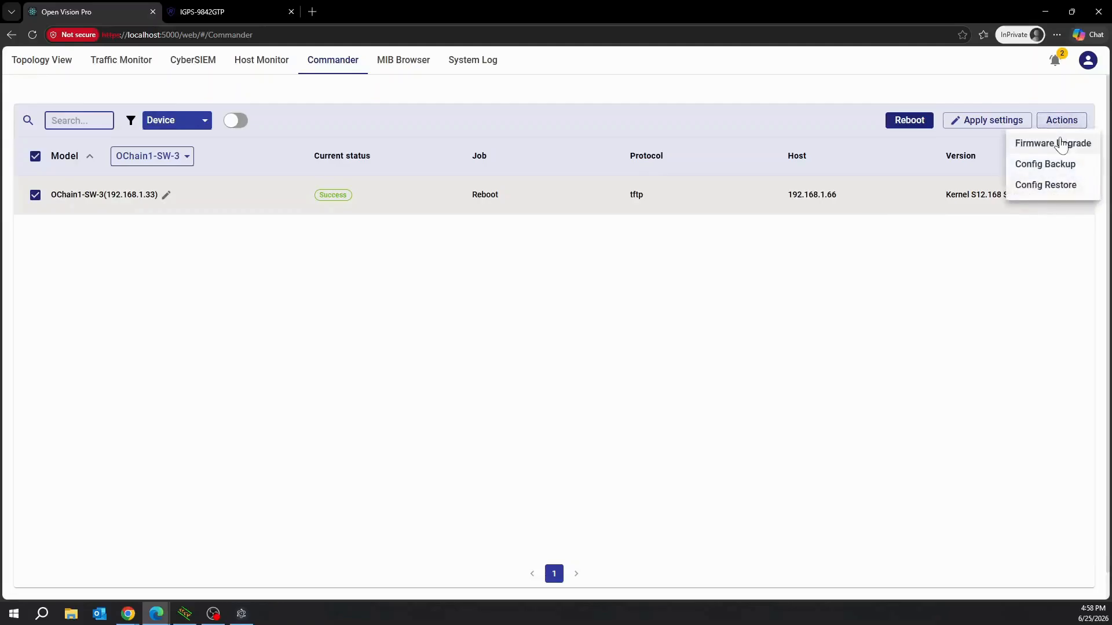
left_click(1061, 145)
left_click(755, 200)
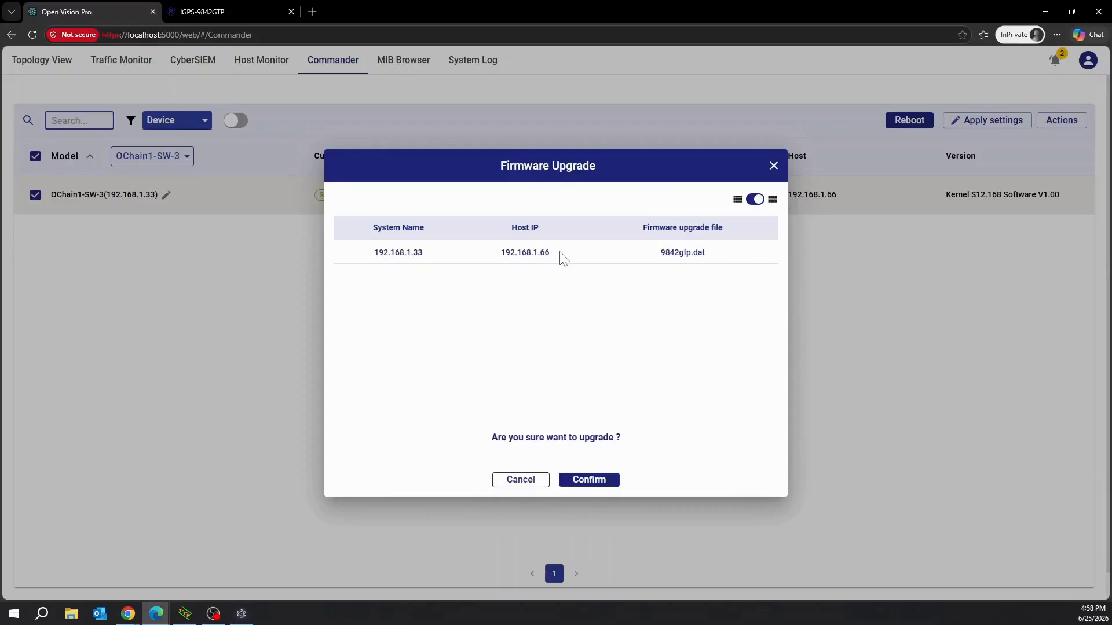
left_click(599, 482)
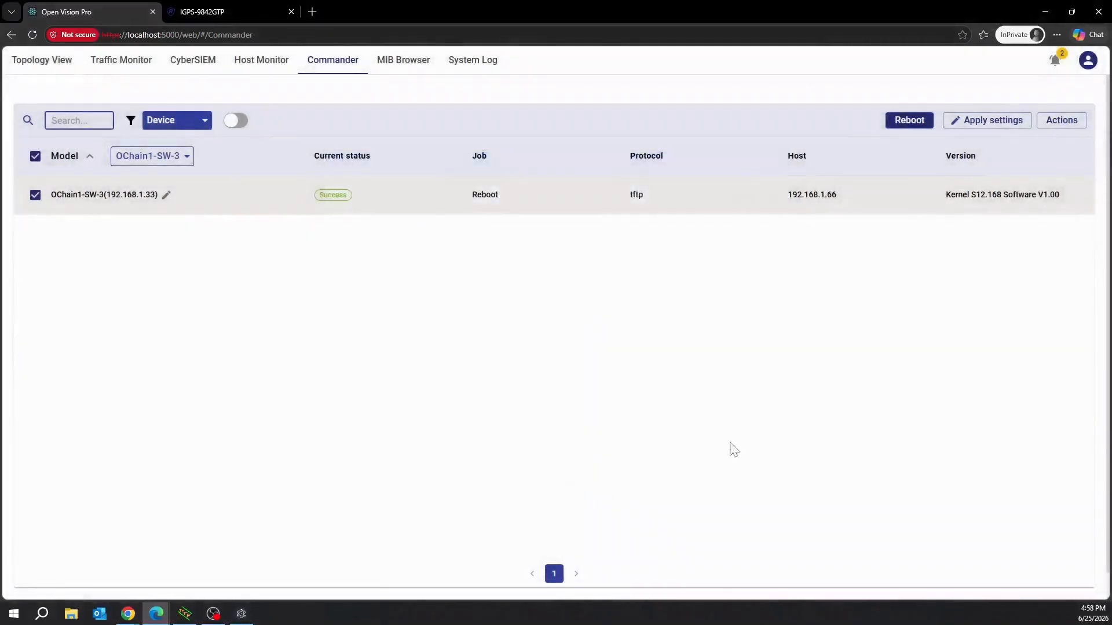
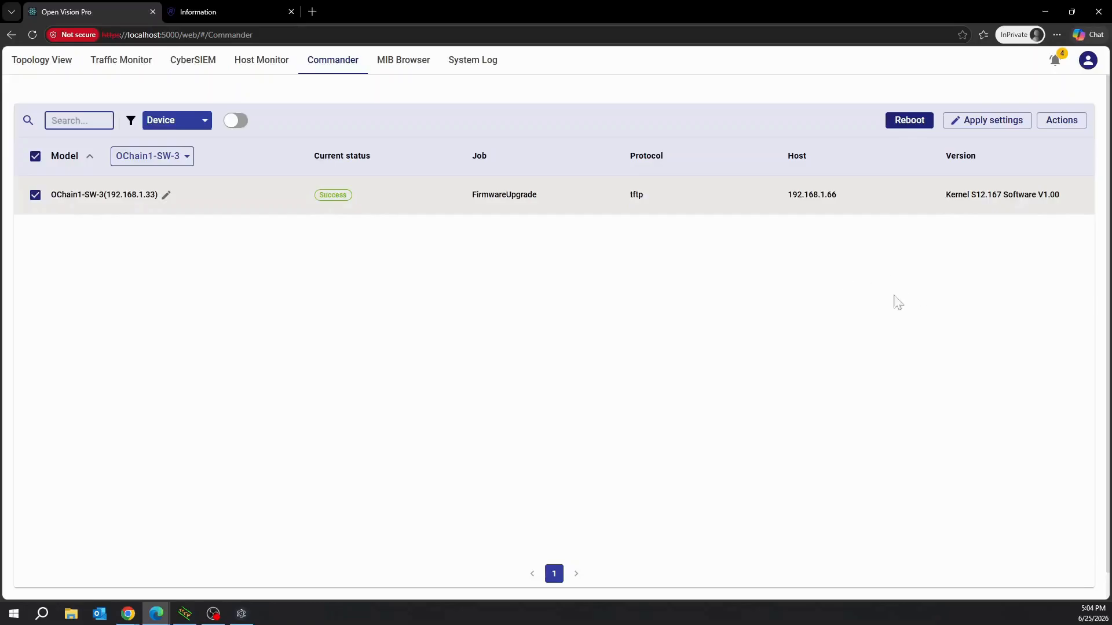
Sign in to OChain1-SW-3's web interface with the administrator account.
left_click(200, 11)
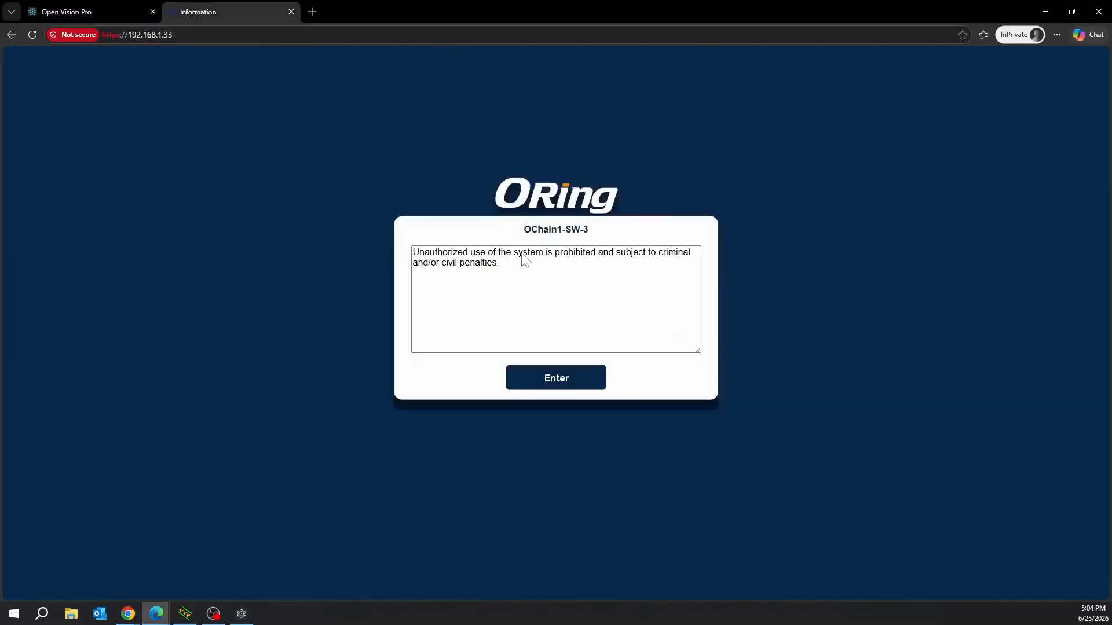
left_click(576, 379)
left_click(580, 260)
type("admin")
key("Tab")
type("*******")
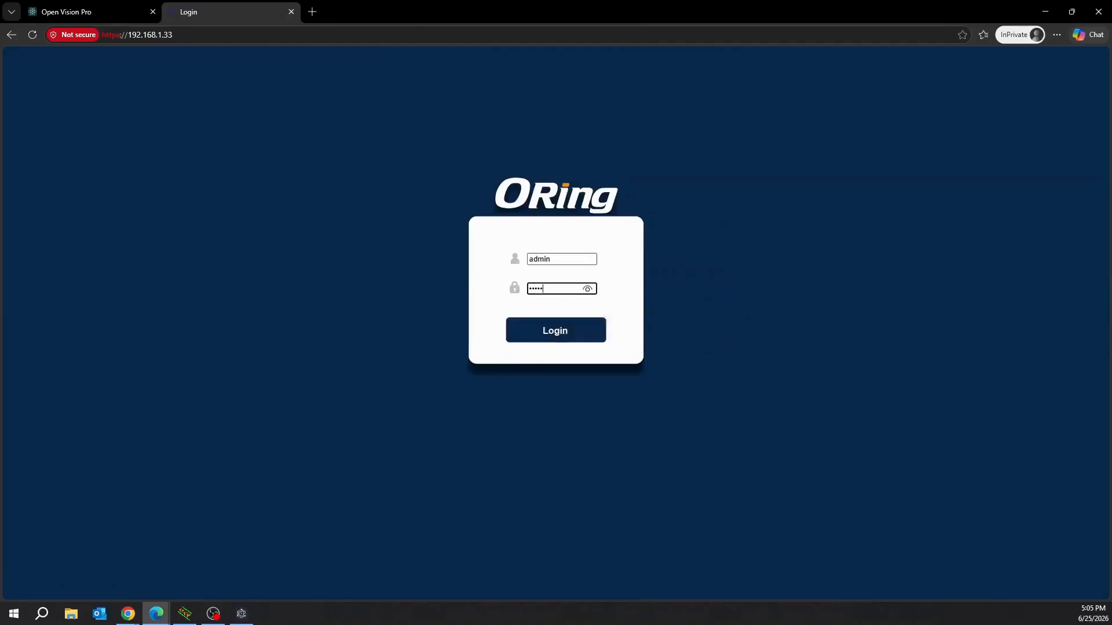
type("*")
key("Return")
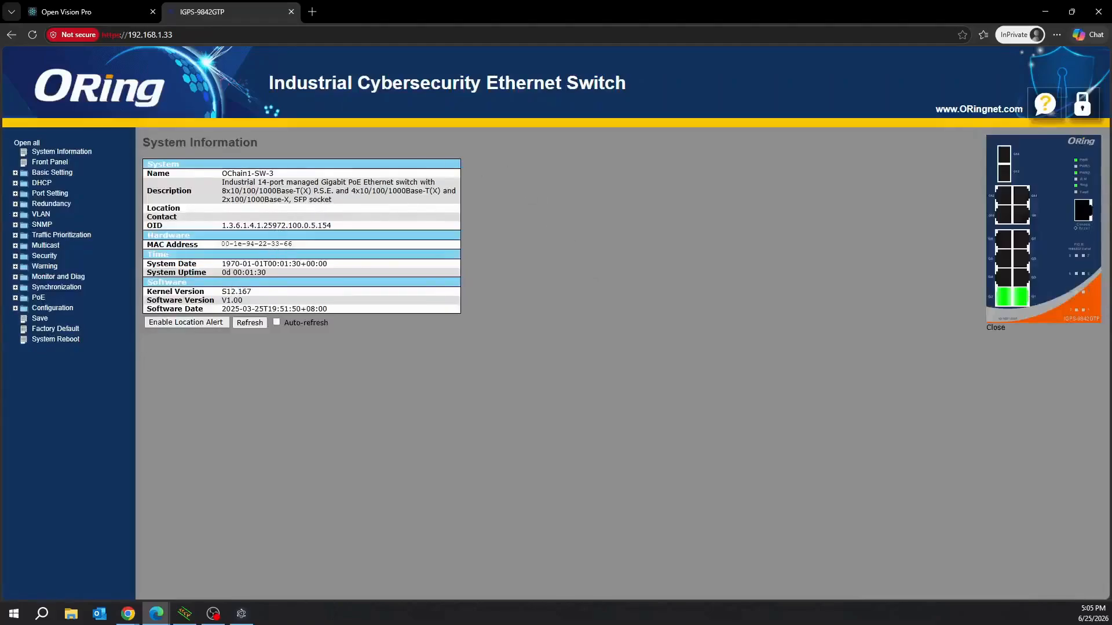
Check kernel version S12.167 on System Information, then return to Open Vision Pro.
left_click_drag(222, 292, 253, 293)
left_click(253, 293)
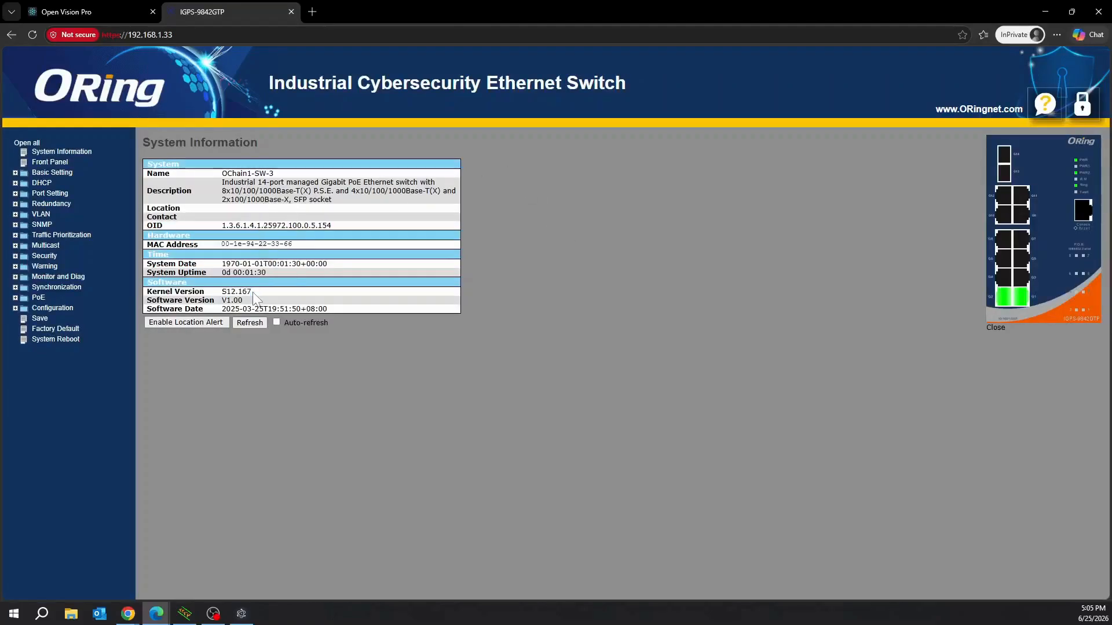
left_click(88, 11)
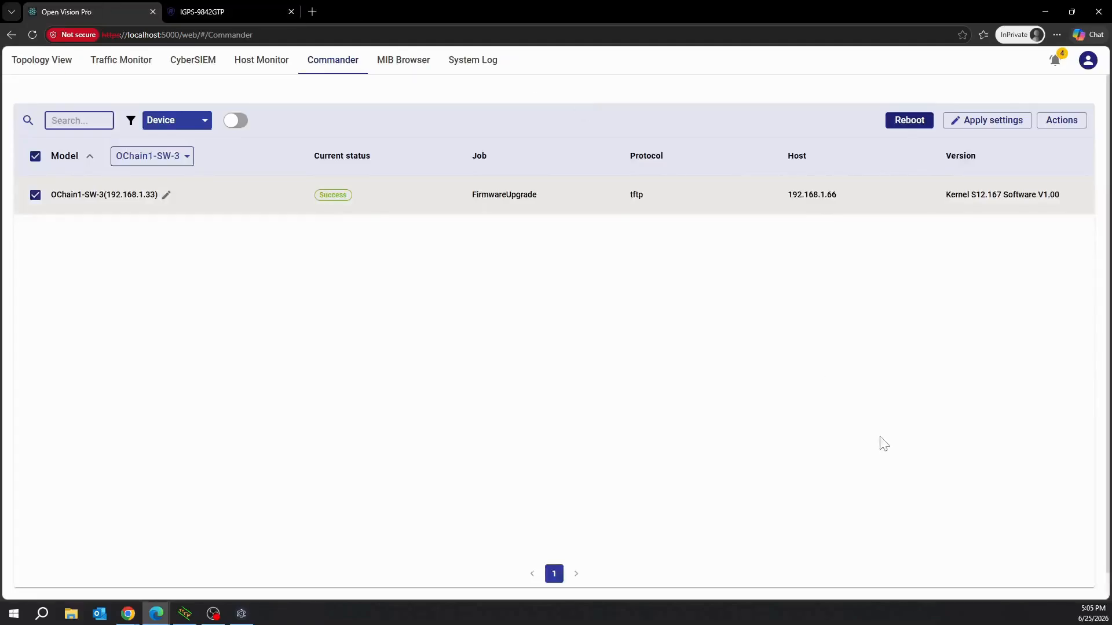
Run Config Backup on OChain1-SW-3 until BackupConfig shows Success, then bring up Apply settings.
left_click(1064, 122)
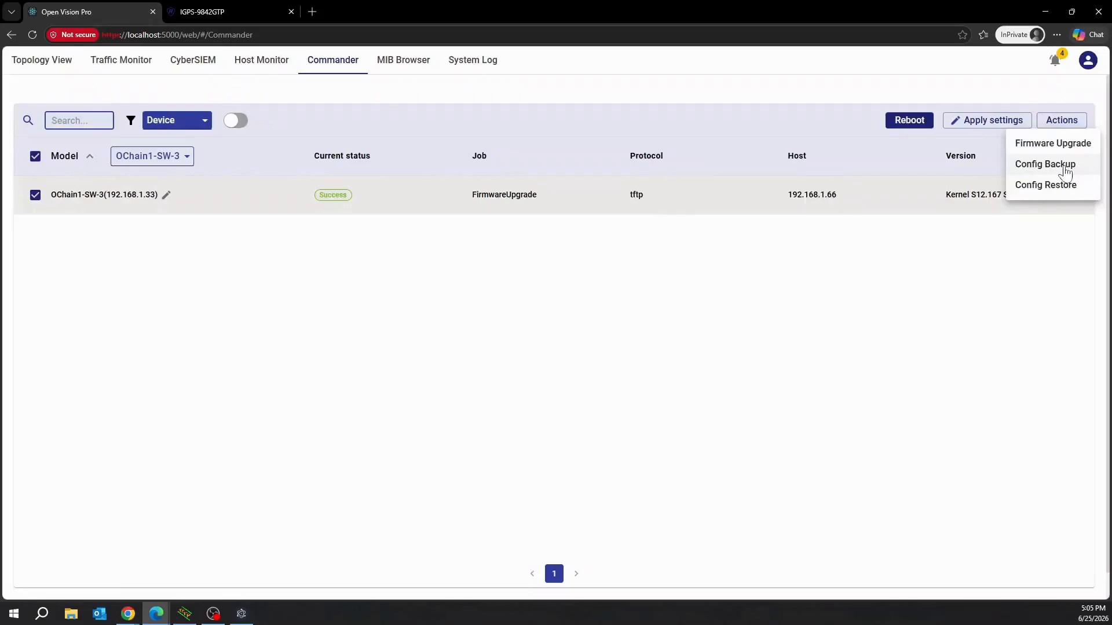
left_click(1065, 168)
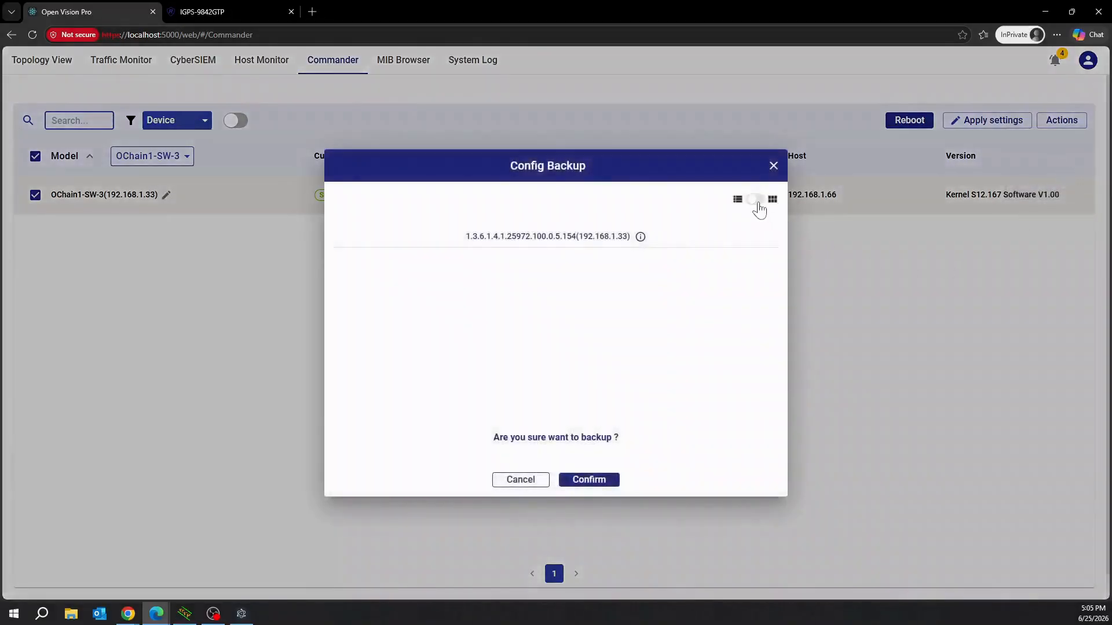
left_click(755, 200)
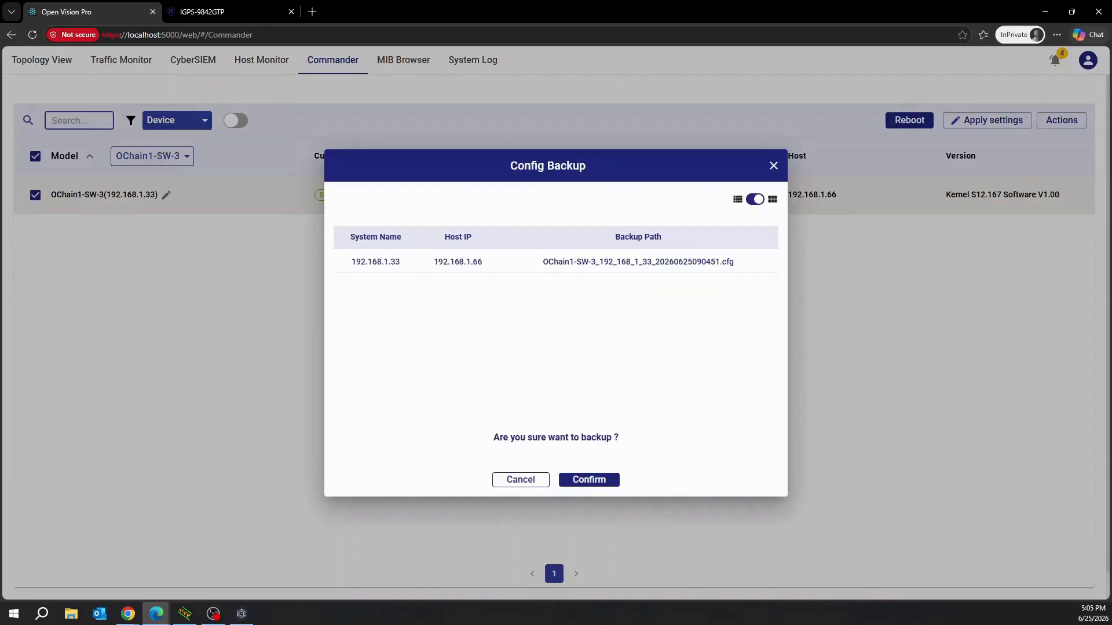
left_click(591, 479)
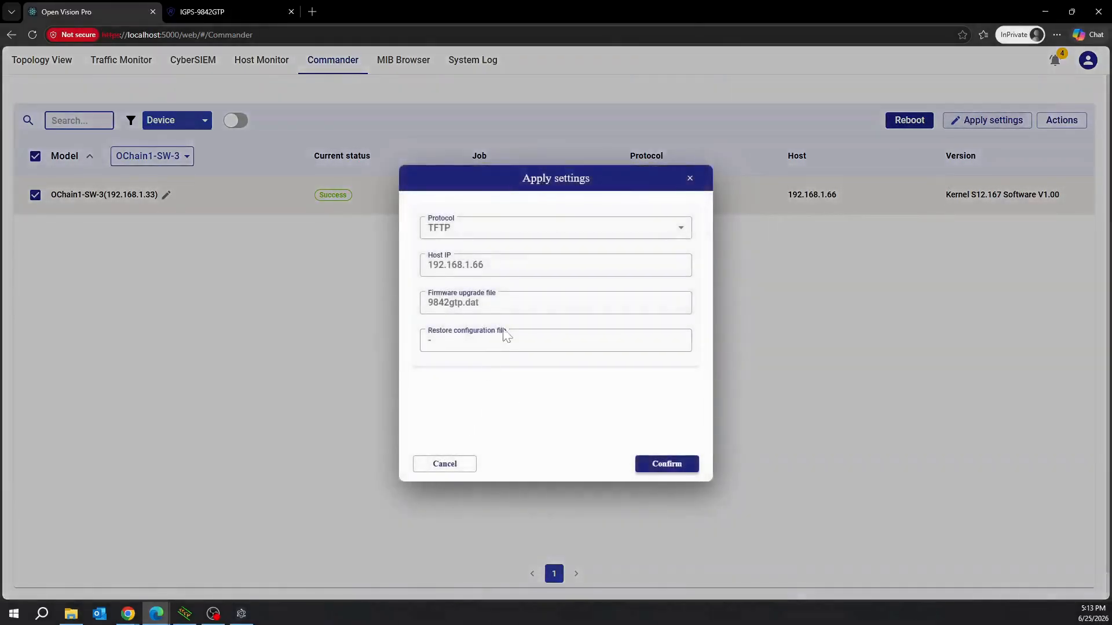
left_click(505, 339)
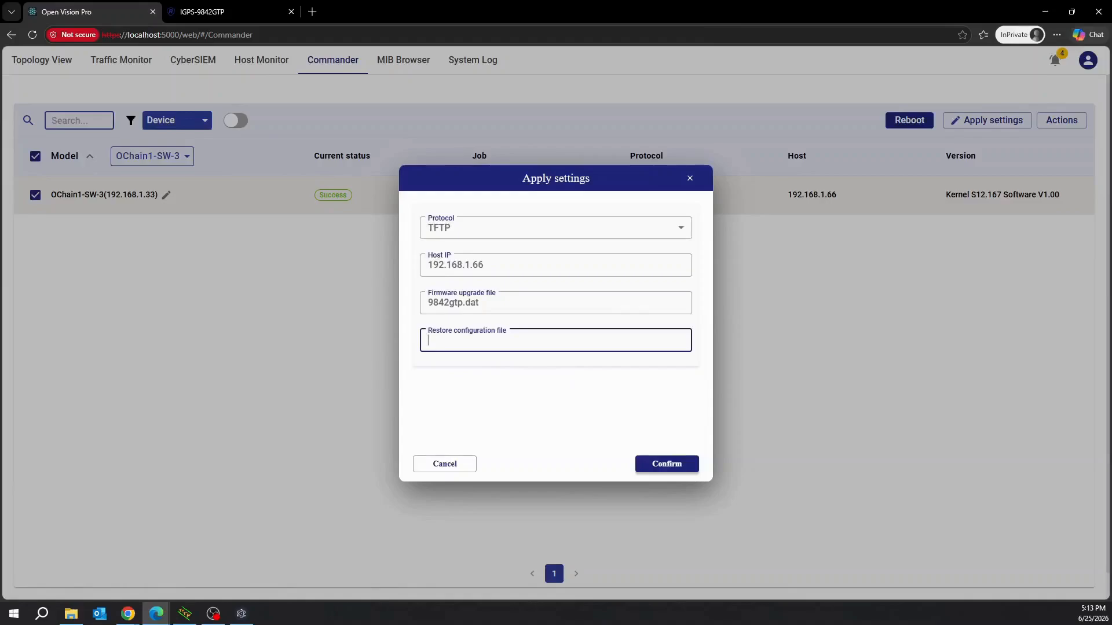
Set the restore configuration file to OChain1-SW-3_192_168_1_33_20260625091151.cfg and apply.
key("alt+Tab")
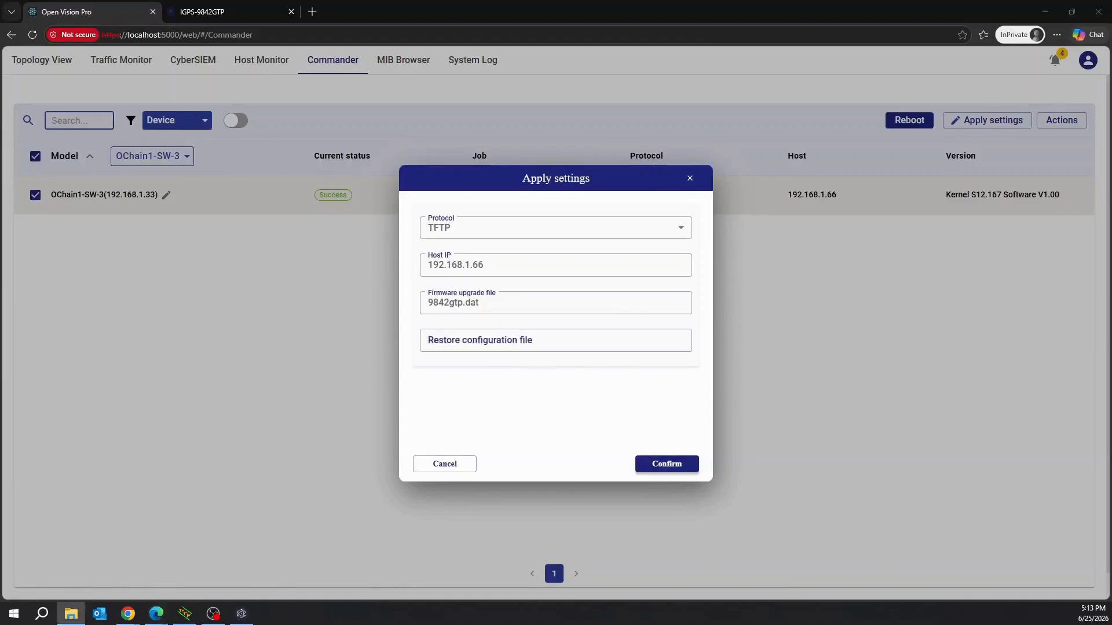
left_click(440, 341)
key("ctrl+v")
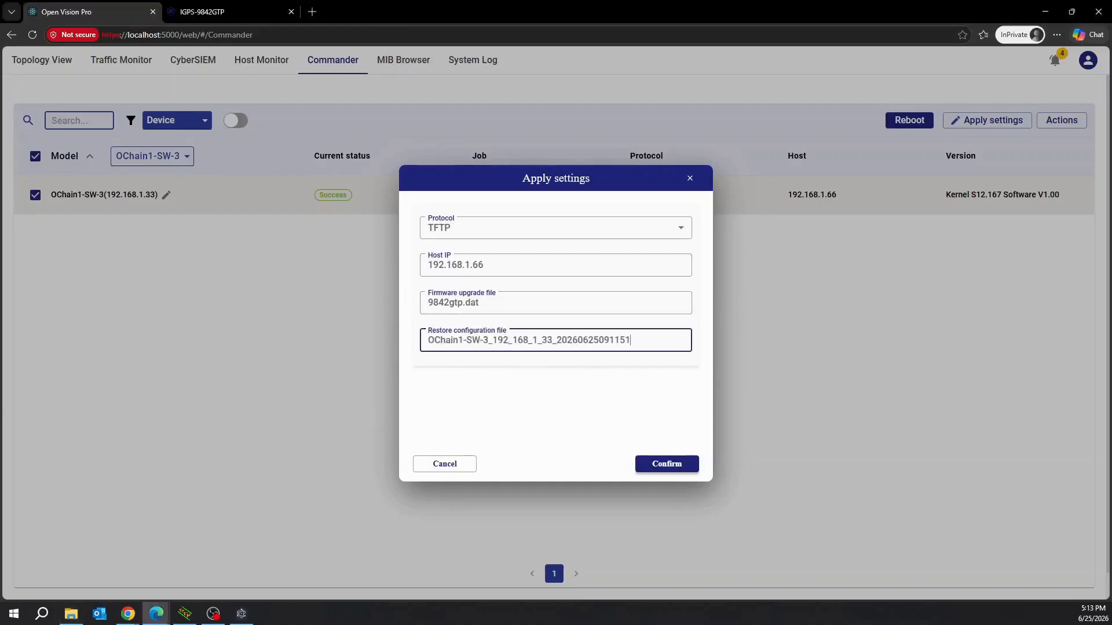
type(".cfg")
left_click(667, 465)
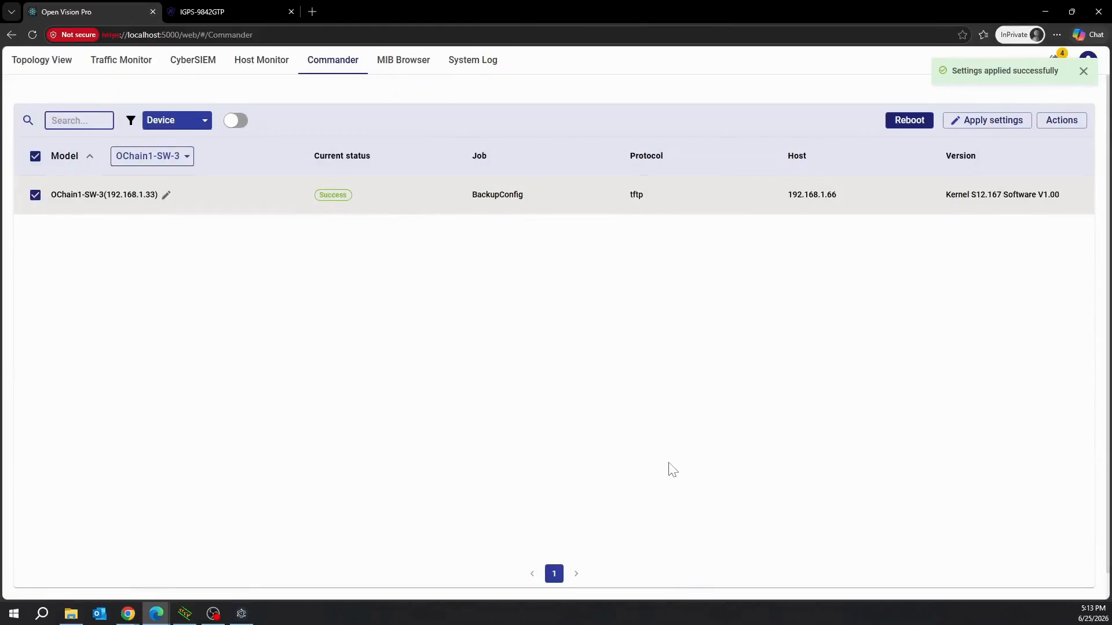
Run Config Restore on OChain1-SW-3 and confirm it.
left_click(1074, 124)
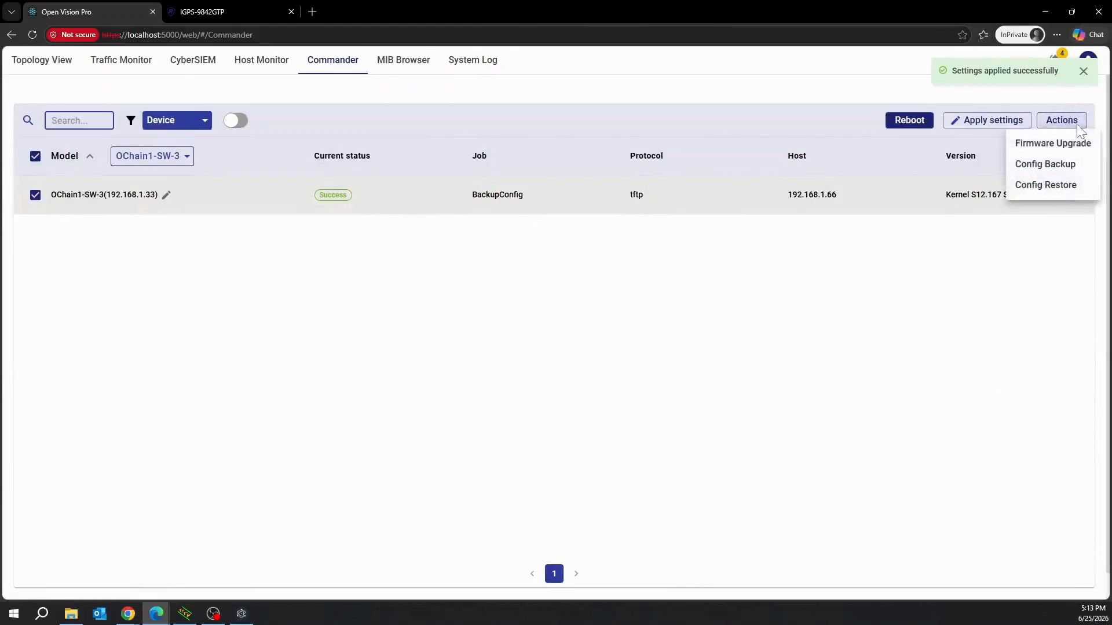
left_click(1069, 189)
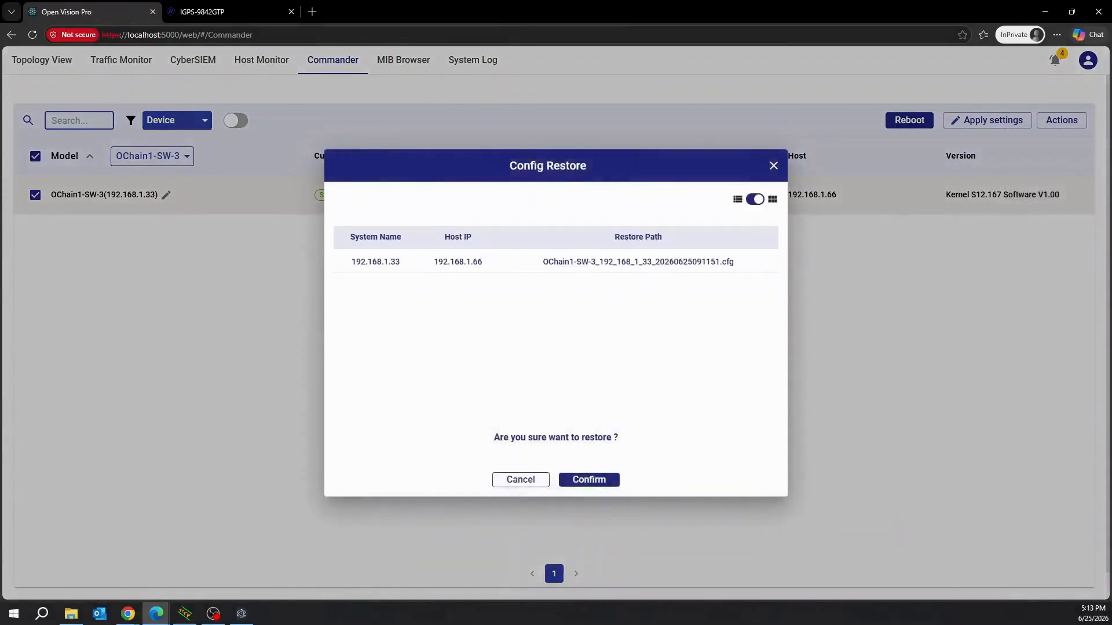
left_click(602, 483)
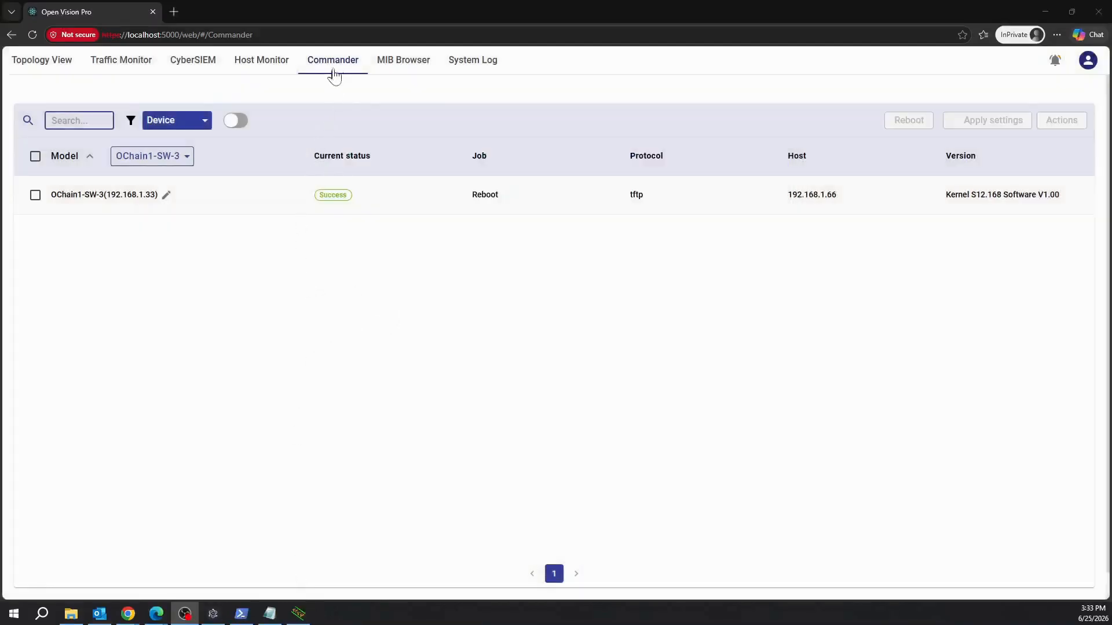
Open the MIB Browser and set the target address to 192.168.1.33.
left_click(421, 68)
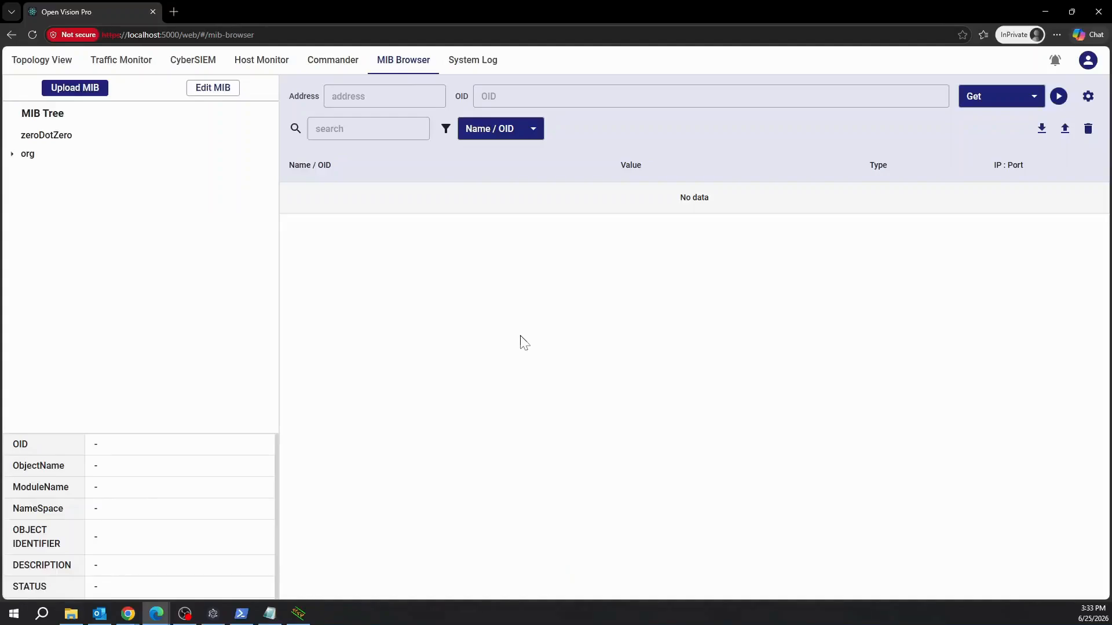
left_click(381, 97)
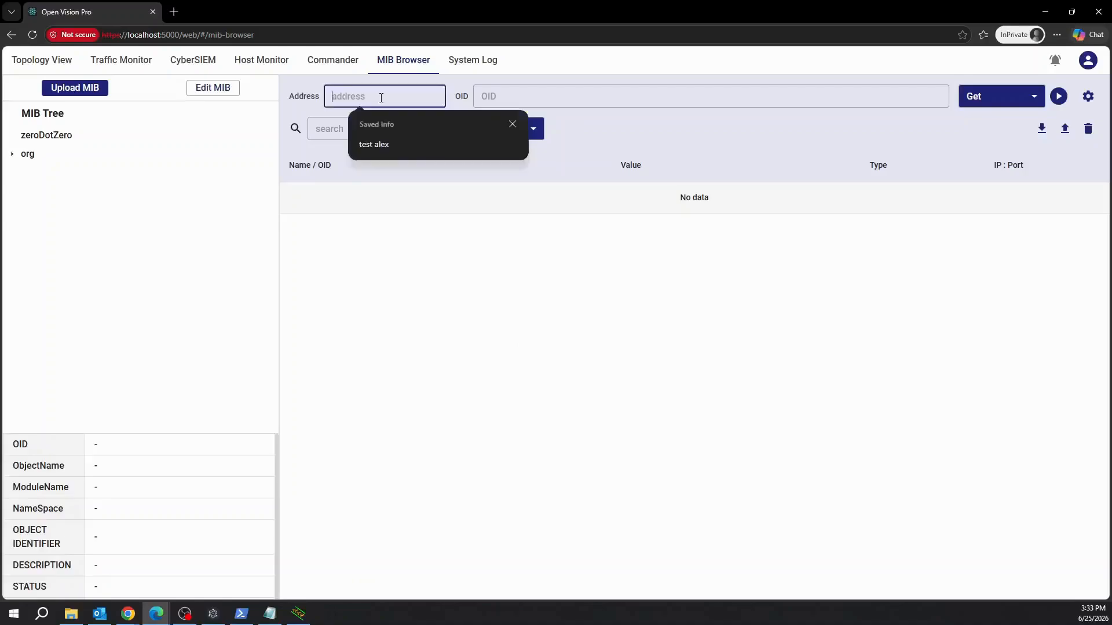
type("192.168.1.33")
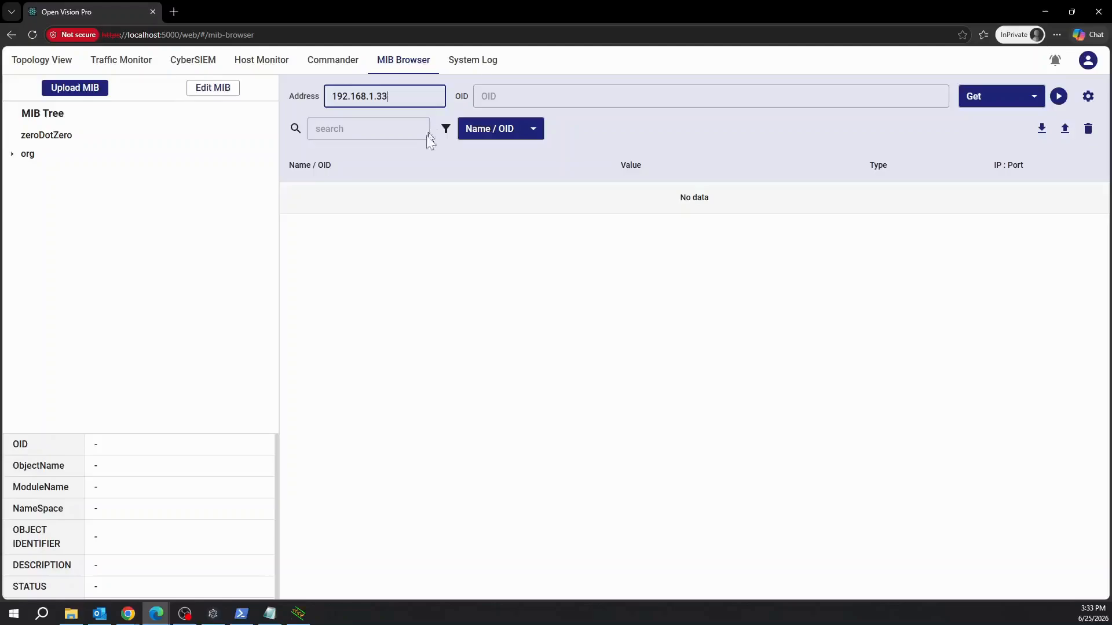
left_click(427, 164)
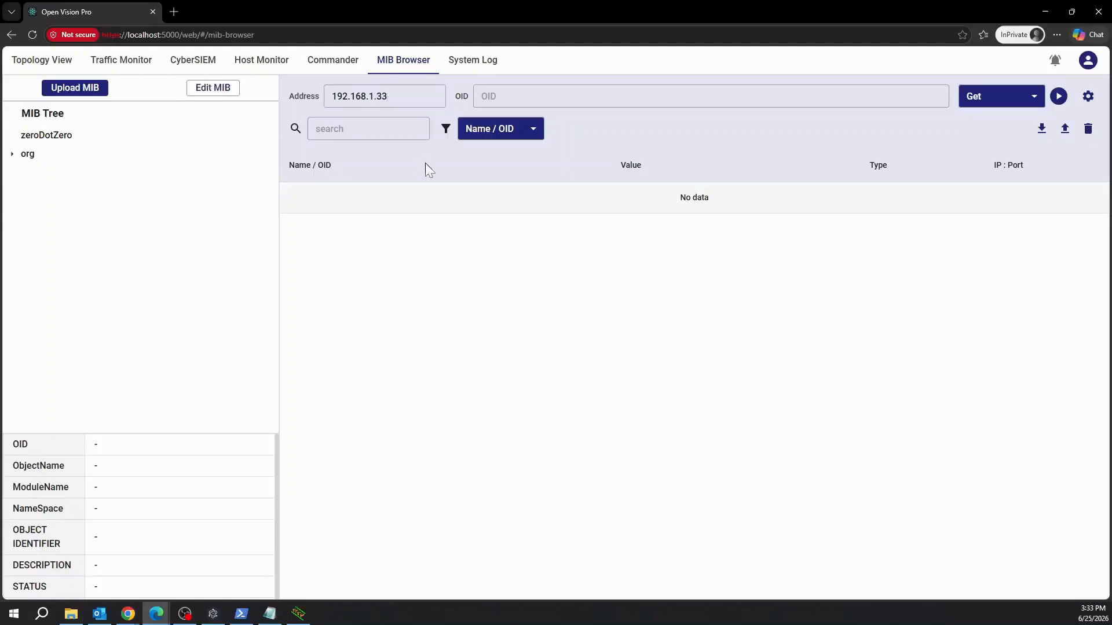
Expand org > dod > internet > mgmt > mib-2 > system and select sysDescr.
left_click(32, 156)
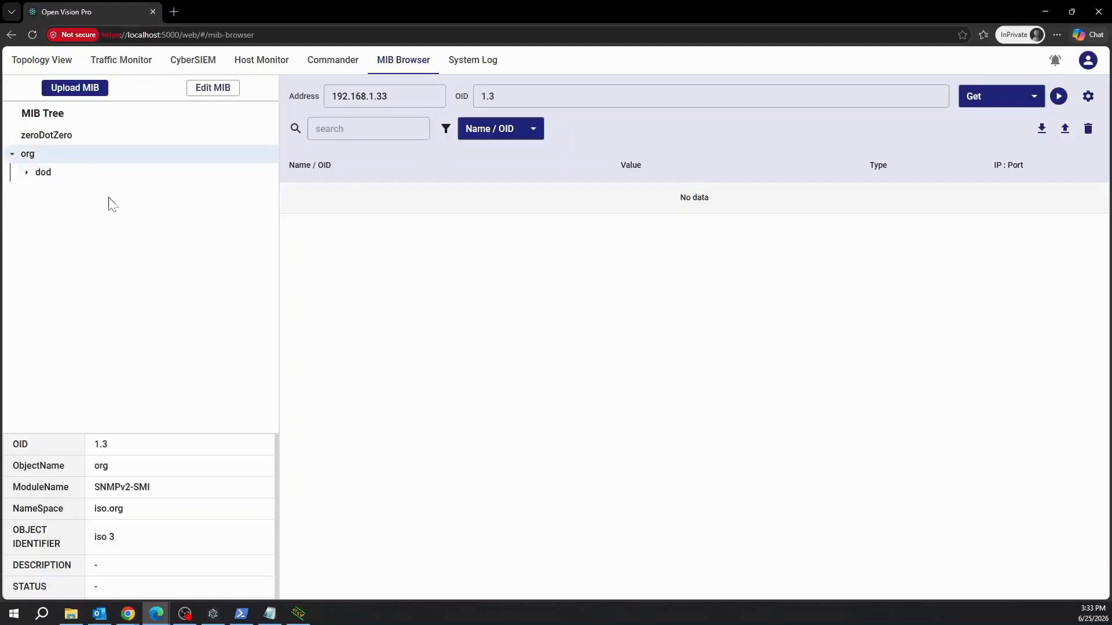
left_click(41, 172)
left_click(104, 195)
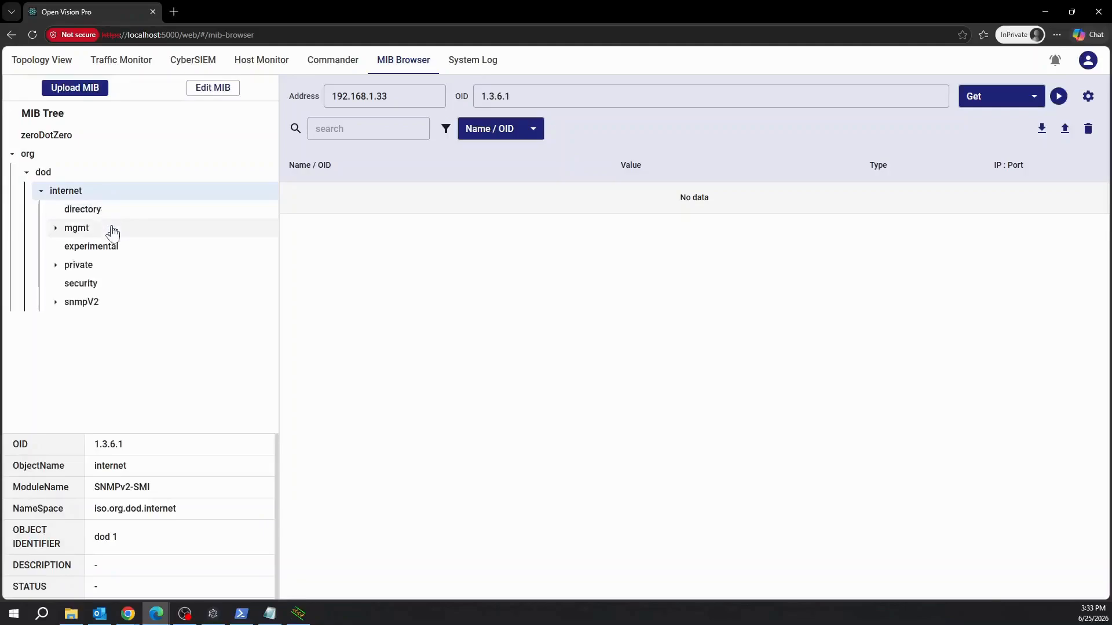
left_click(112, 229)
left_click(140, 246)
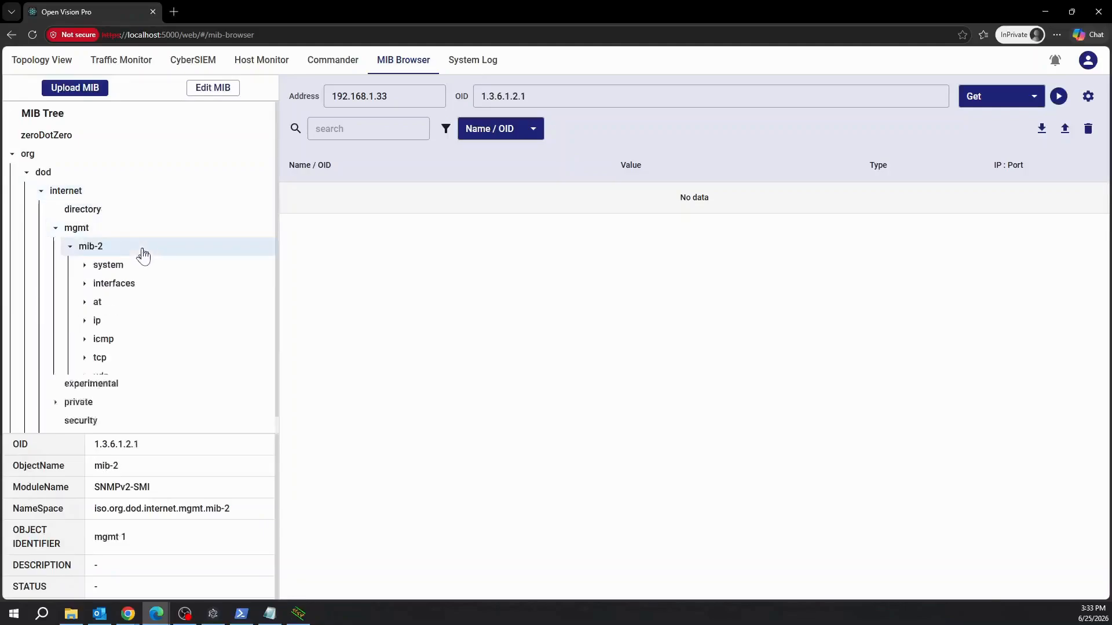
left_click(167, 267)
scroll(167, 268, "down", 1)
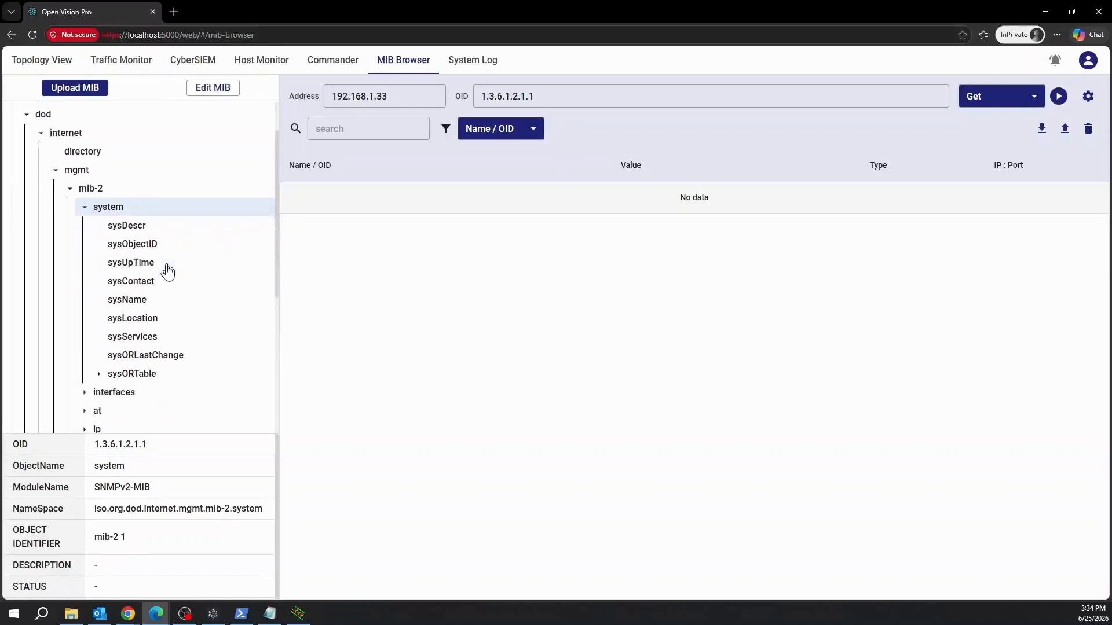
left_click(141, 230)
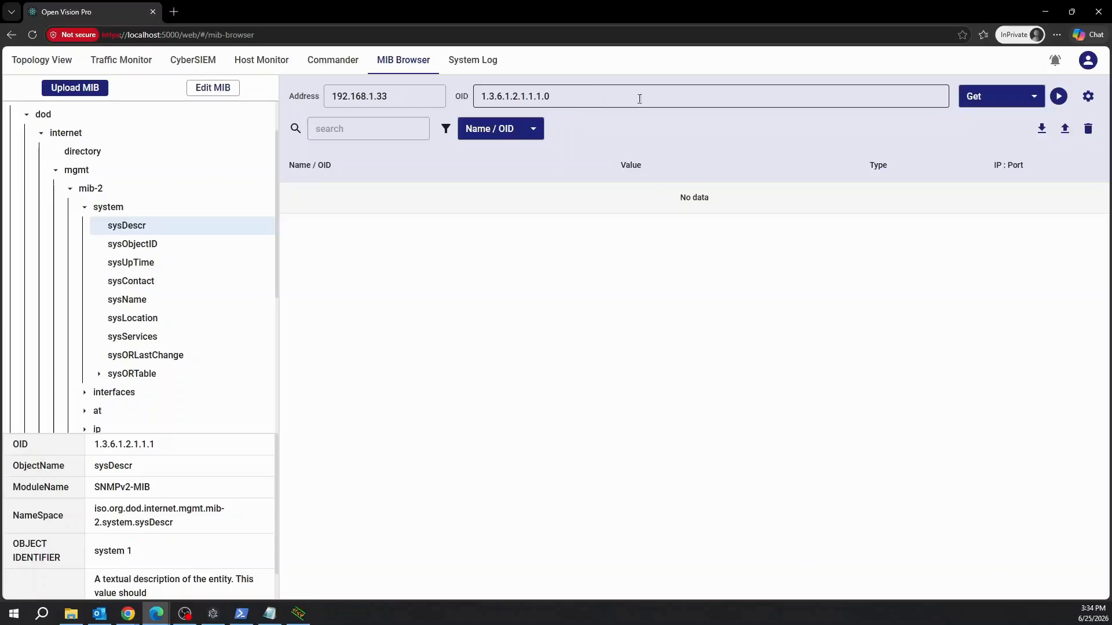
Run Get for sysDescr and sysObjectID on 192.168.1.33.
left_click(1020, 106)
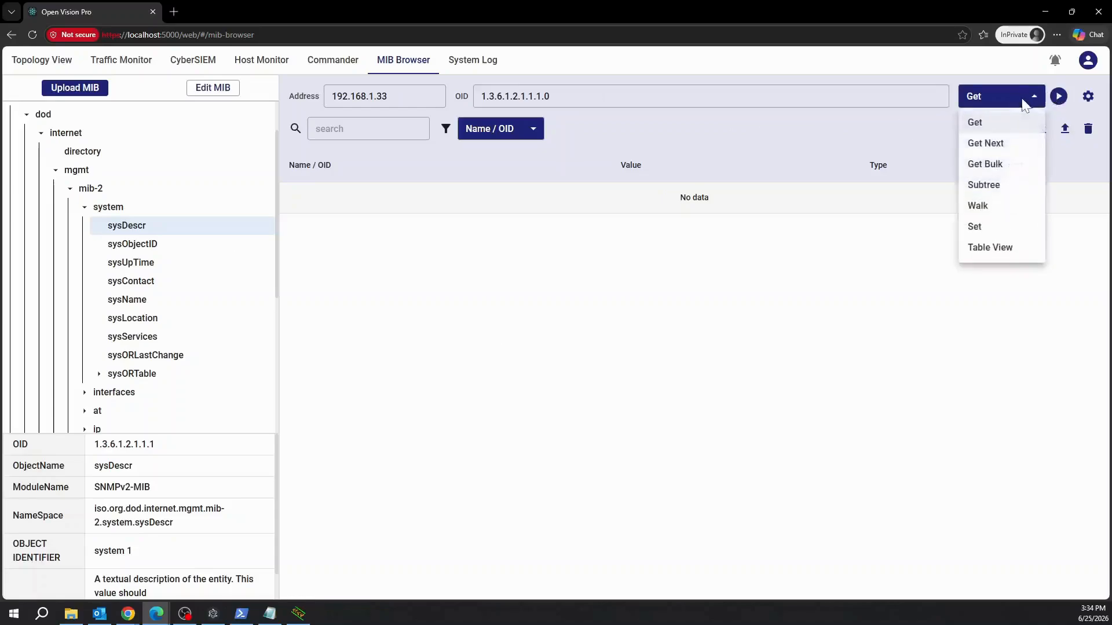
left_click(991, 129)
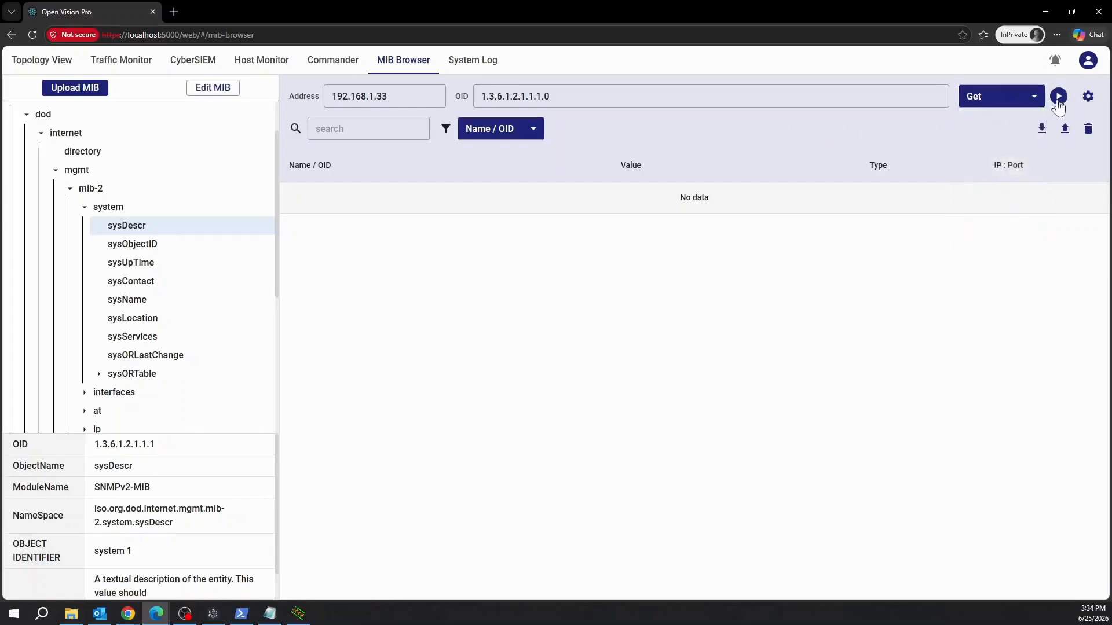
left_click(1058, 97)
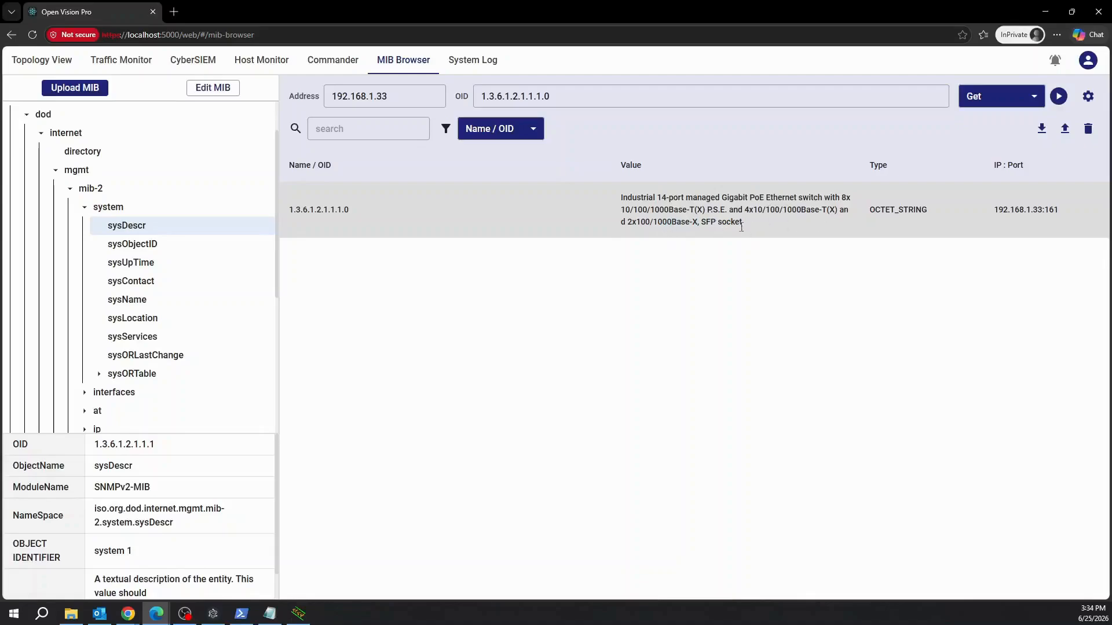
left_click(158, 249)
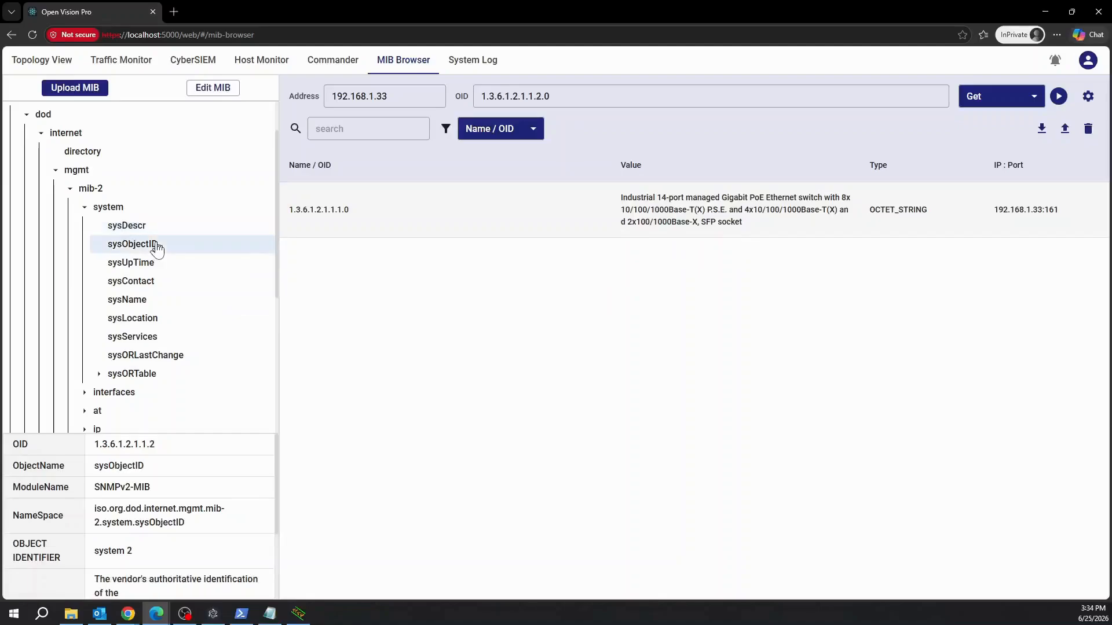
left_click(1058, 103)
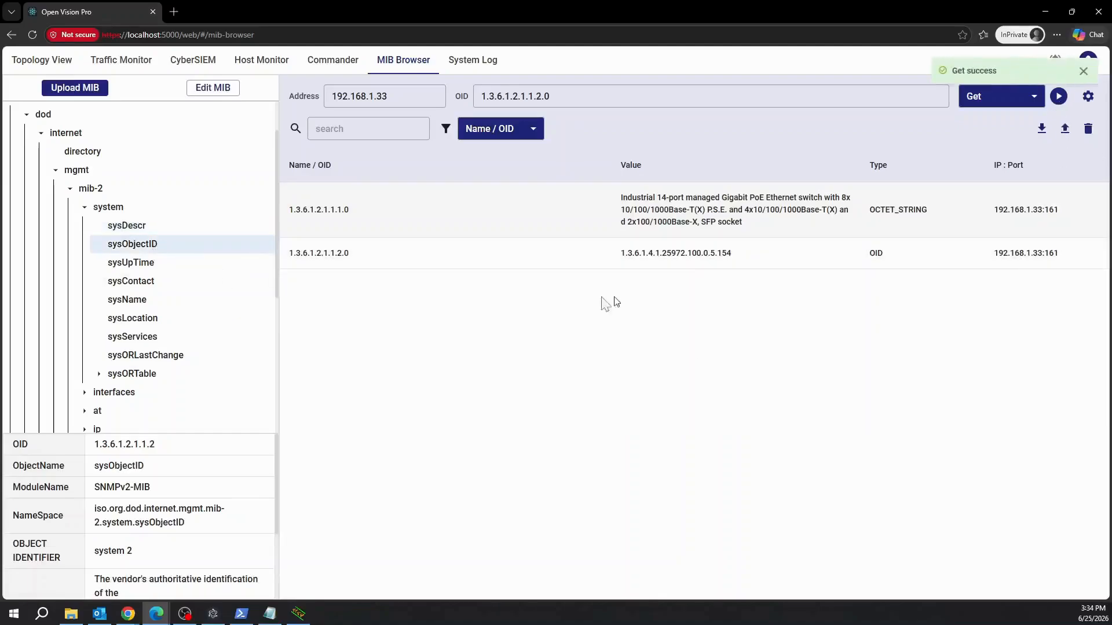
left_click_drag(635, 253, 746, 254)
left_click(800, 305)
Get sysUpTime (71786), sysName (OChain1-SW-3) and the empty sysContact.
left_click(151, 264)
left_click(1059, 97)
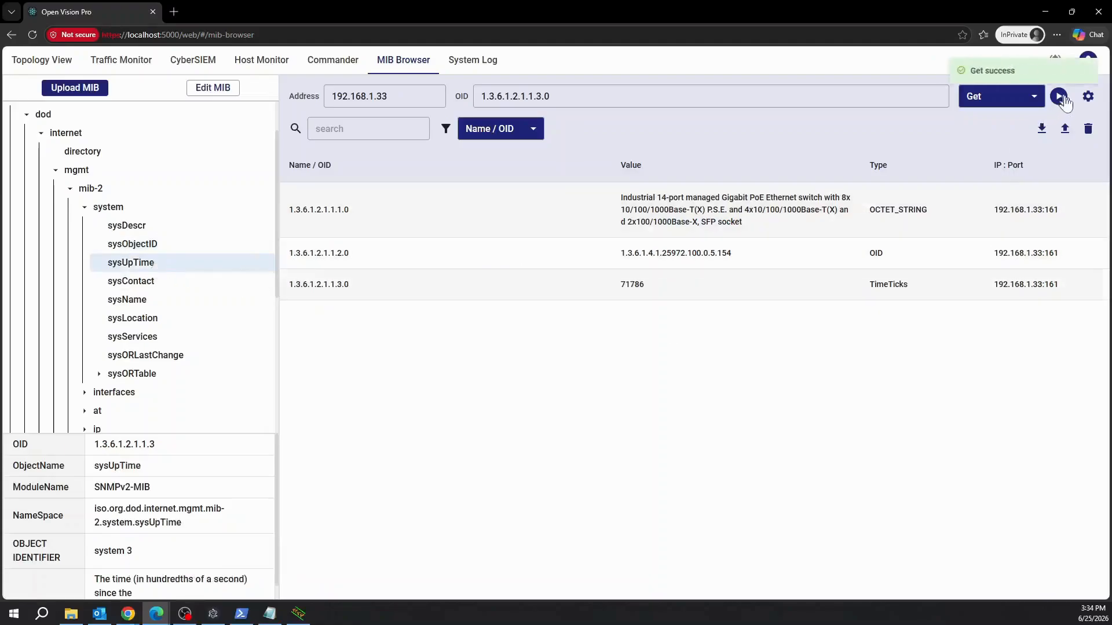
left_click_drag(619, 284, 645, 284)
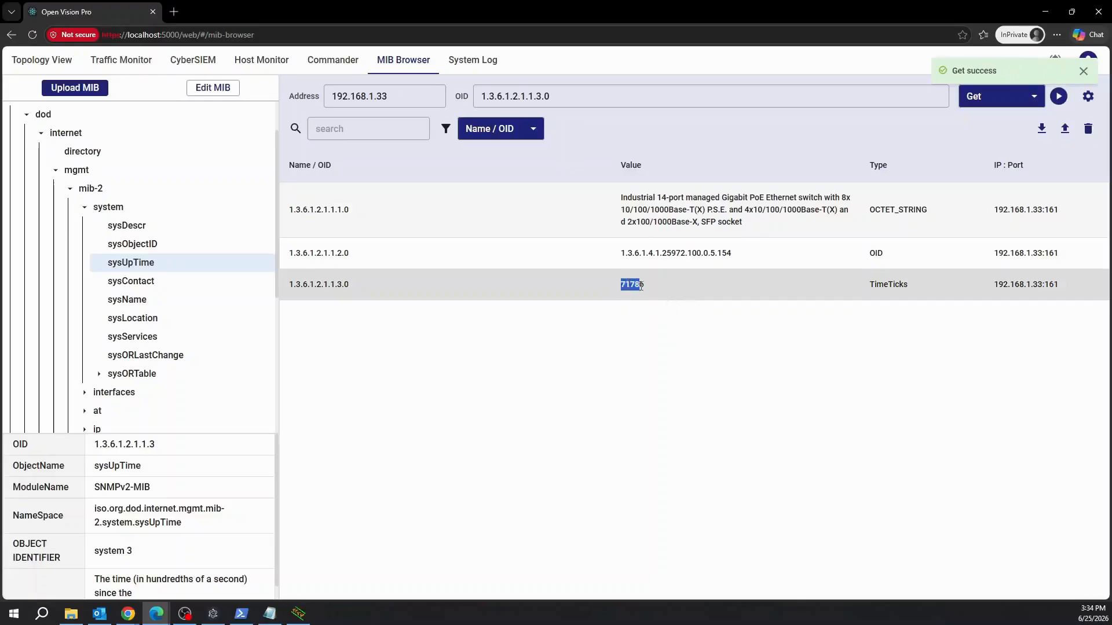
left_click(913, 285)
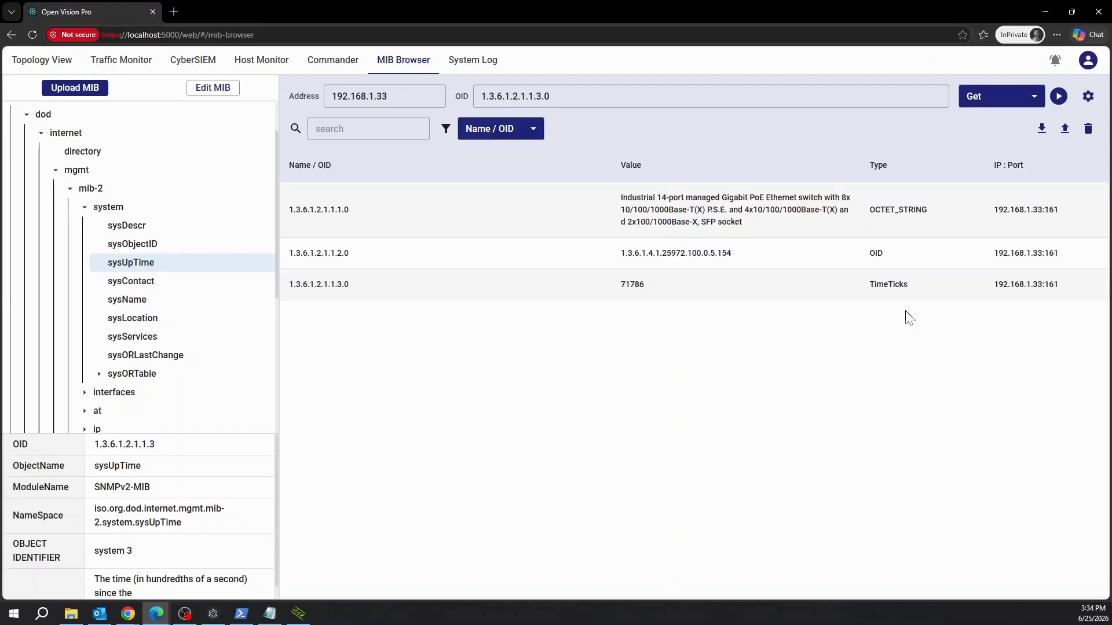
left_click(139, 300)
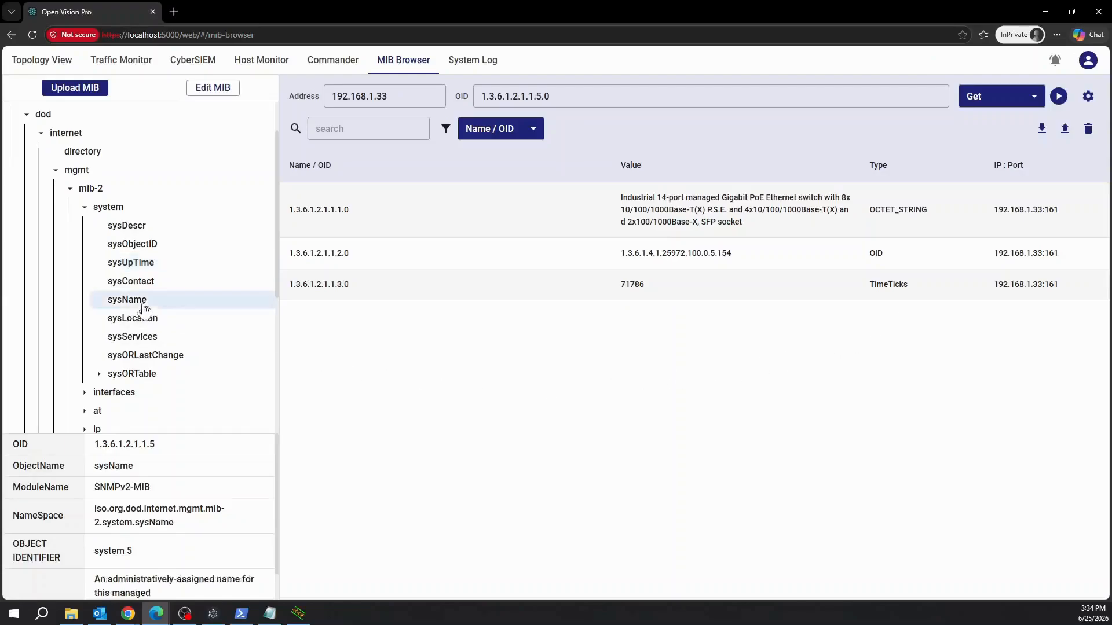
left_click(1063, 104)
left_click_drag(641, 316, 686, 315)
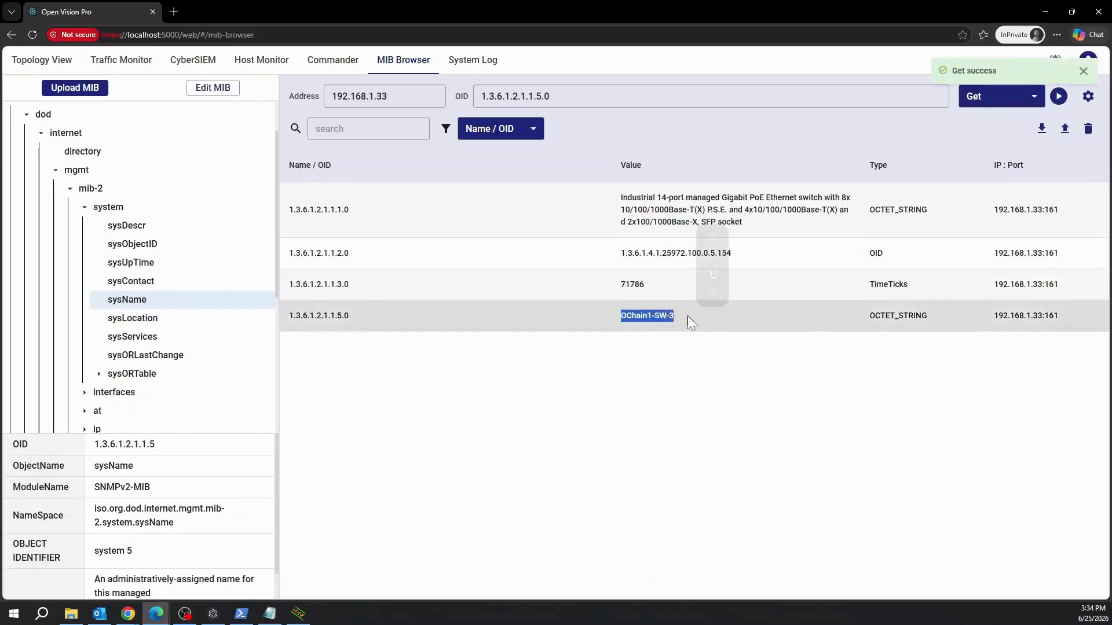
left_click(845, 354)
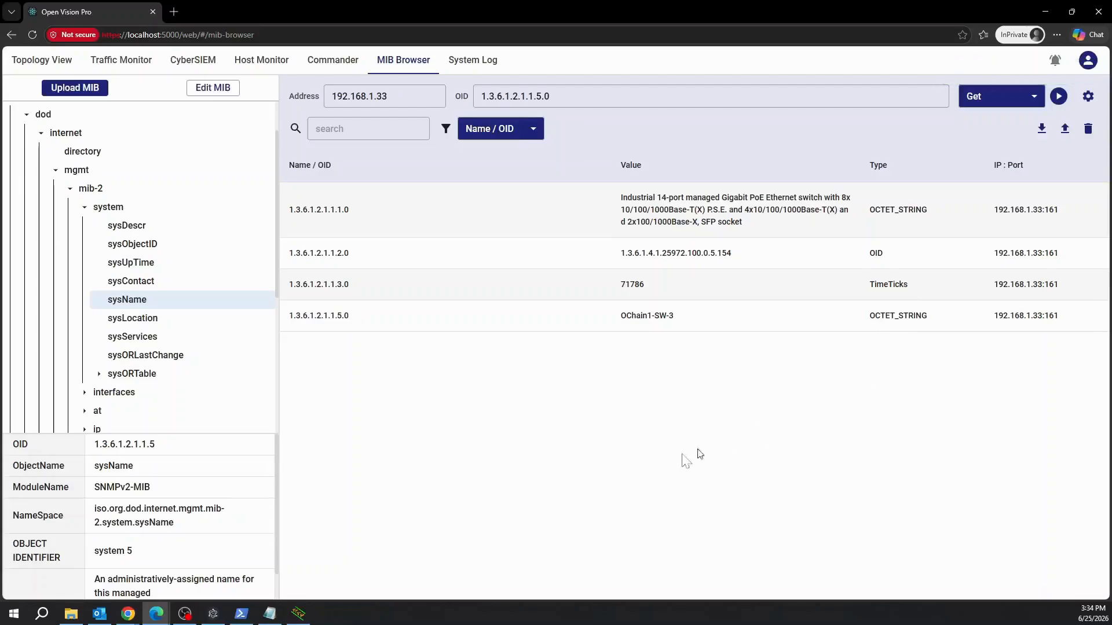
left_click(152, 288)
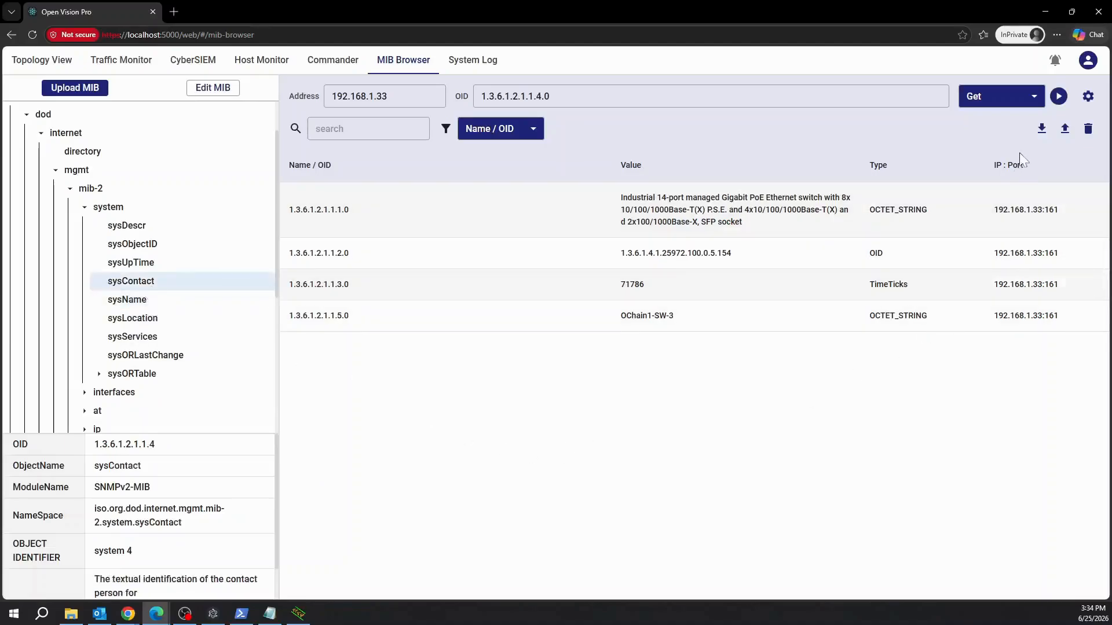
left_click(1059, 97)
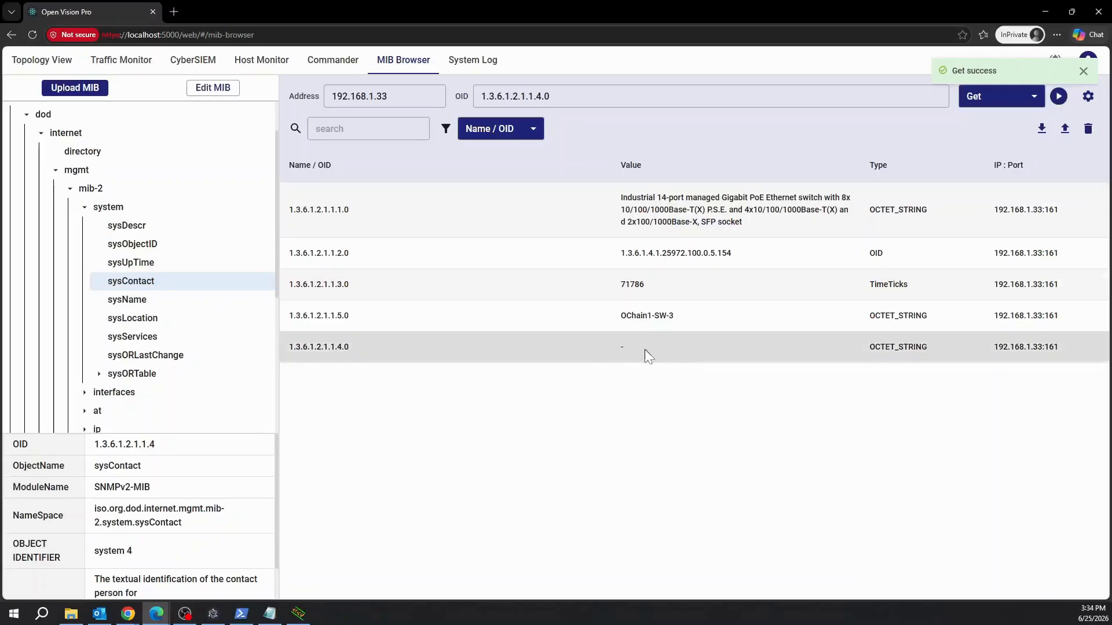
Set sysContact to the OCTET STRING value admin112233.
left_click(1034, 99)
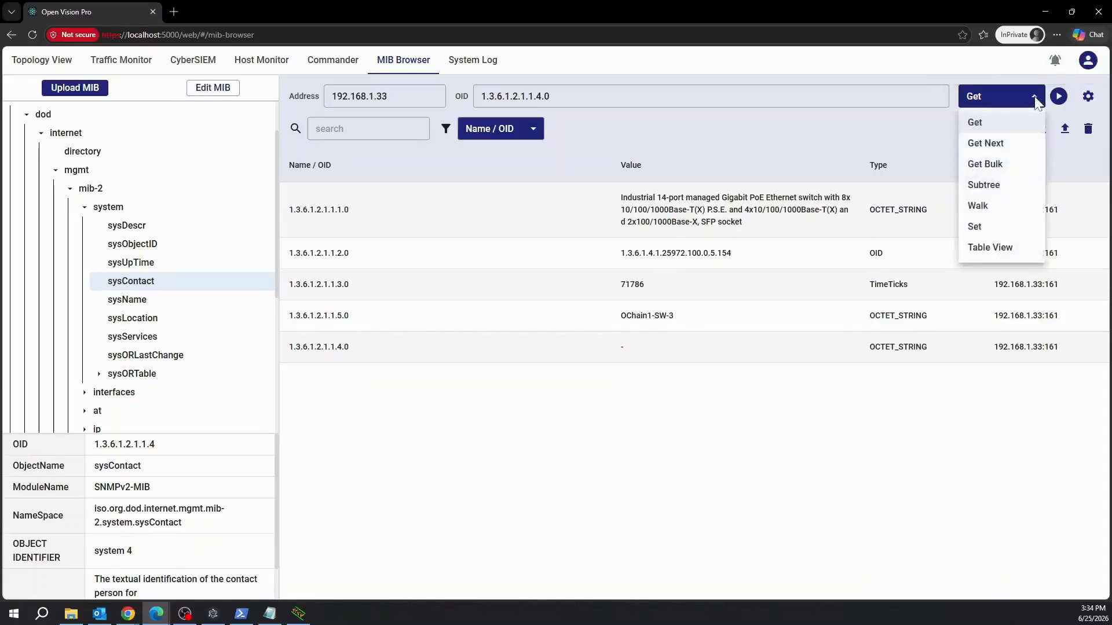
left_click(1004, 231)
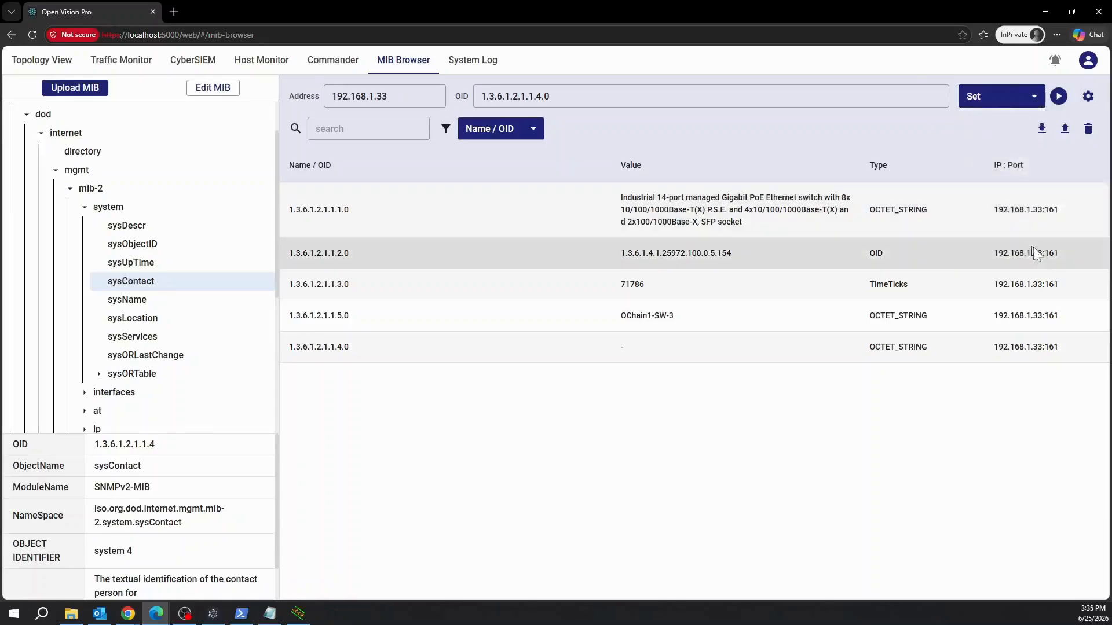
left_click(1058, 97)
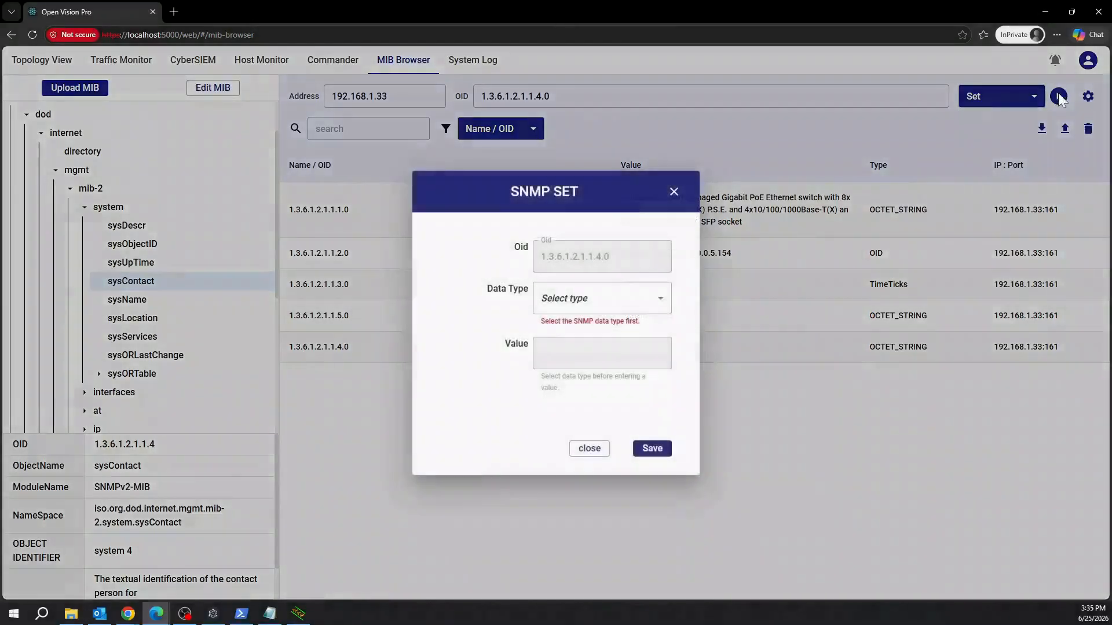
left_click(610, 301)
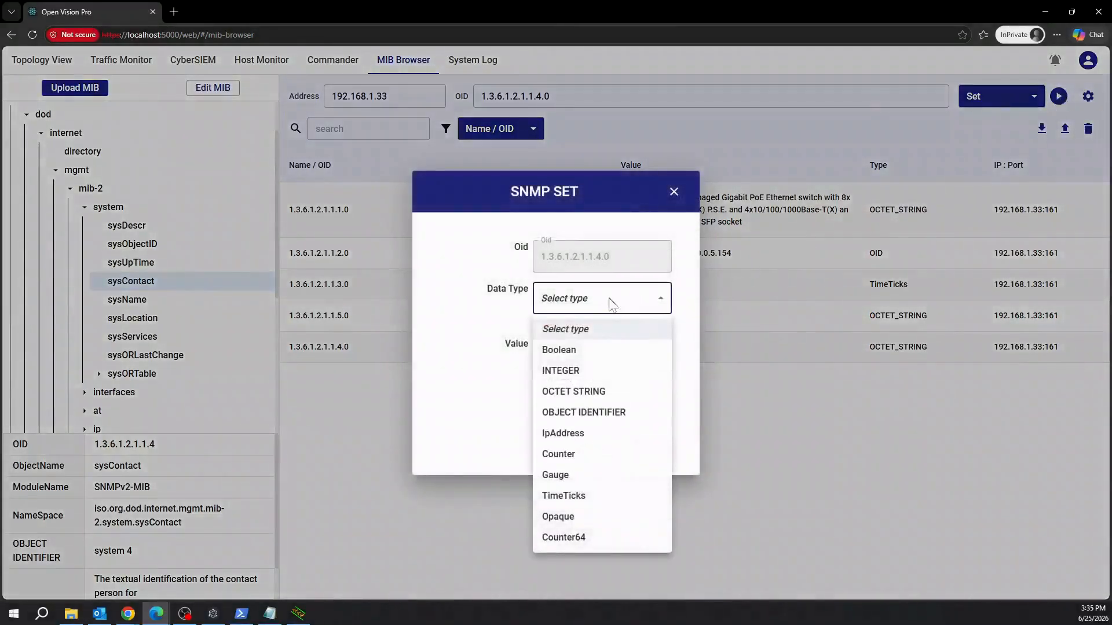
left_click(620, 394)
left_click(605, 364)
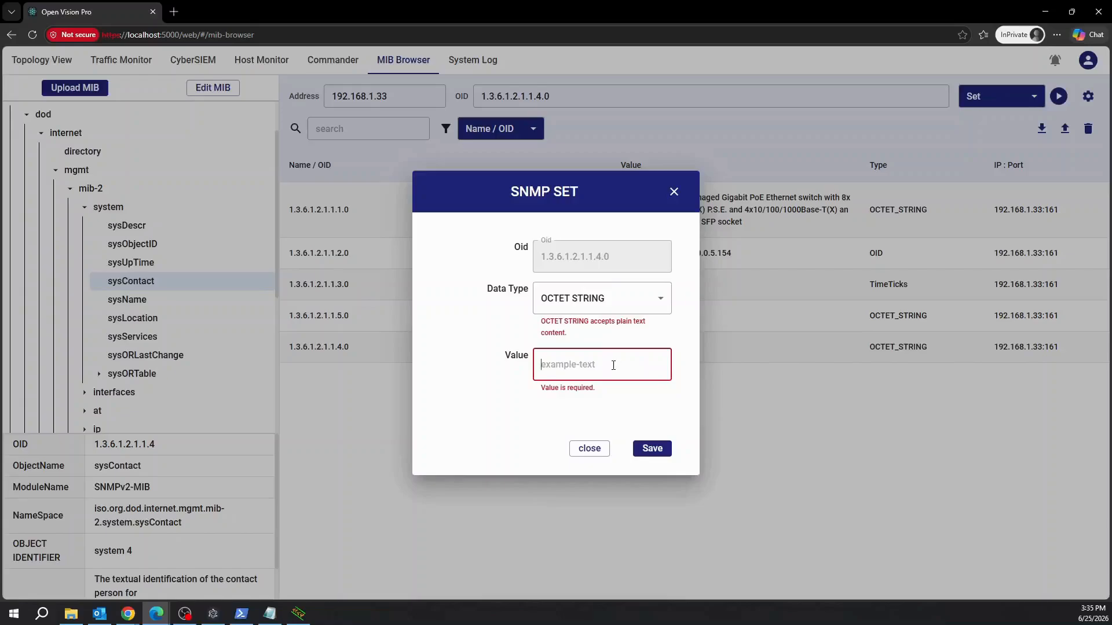
type("adm")
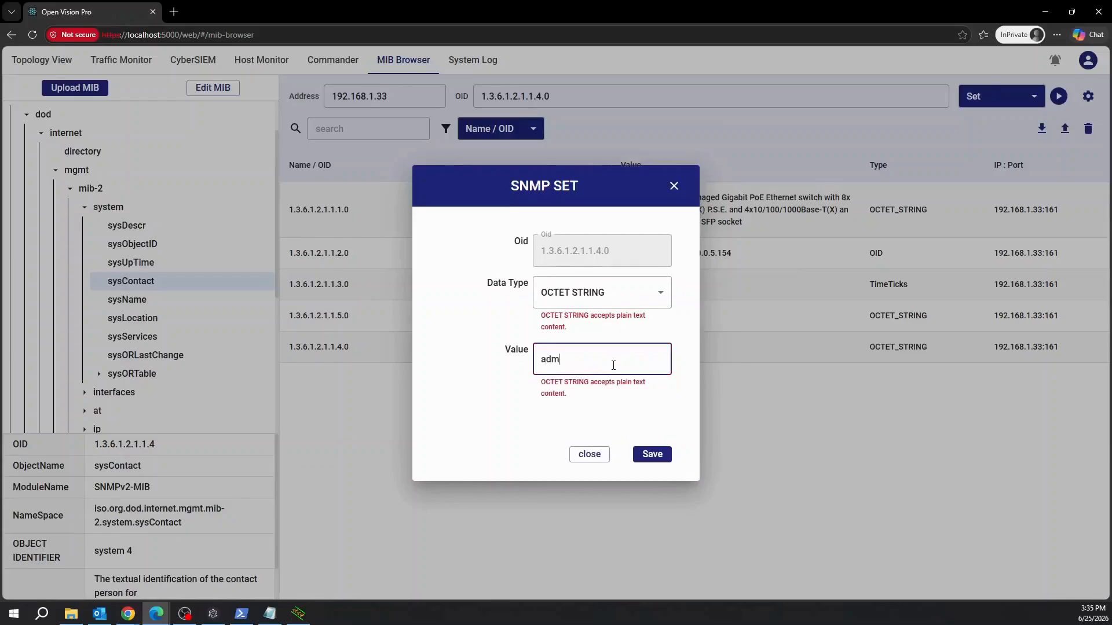
type("in112233")
left_click(652, 456)
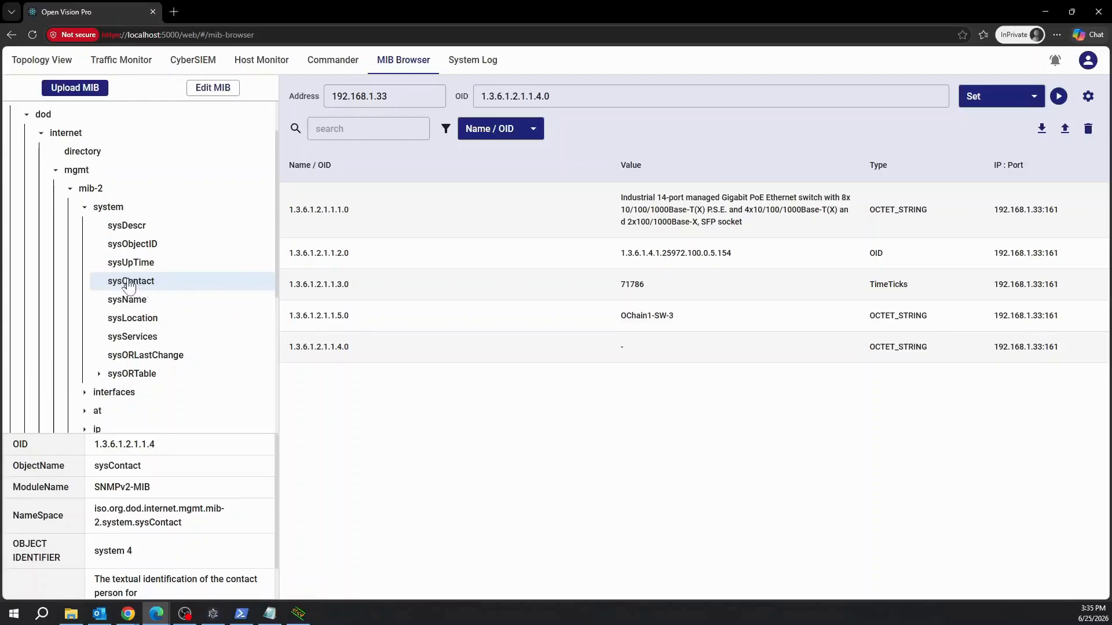
Switch back to Get and read the updated sysContact value.
left_click(1032, 99)
left_click(999, 121)
left_click(1059, 98)
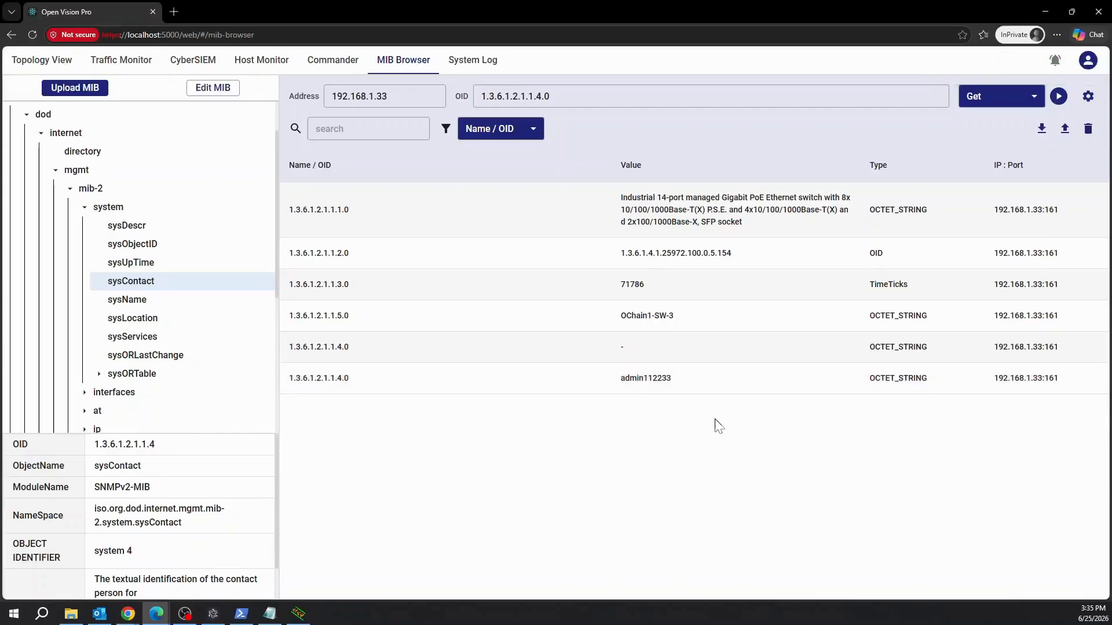
Open 192.168.1.33 in a new private tab and log in as admin.
left_click(169, 14)
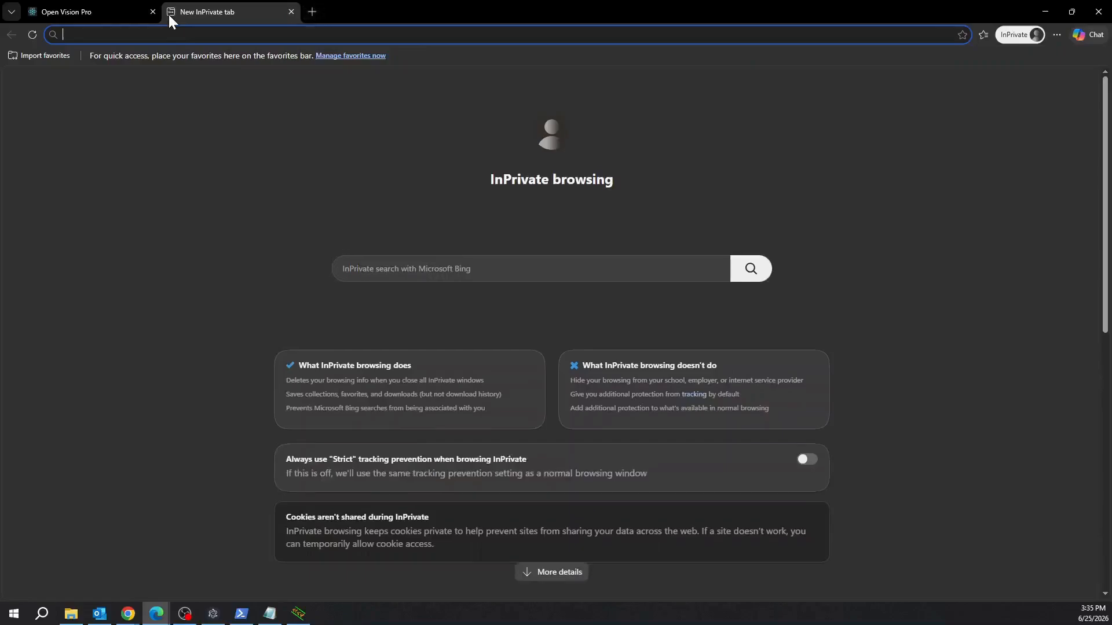
type("192.16")
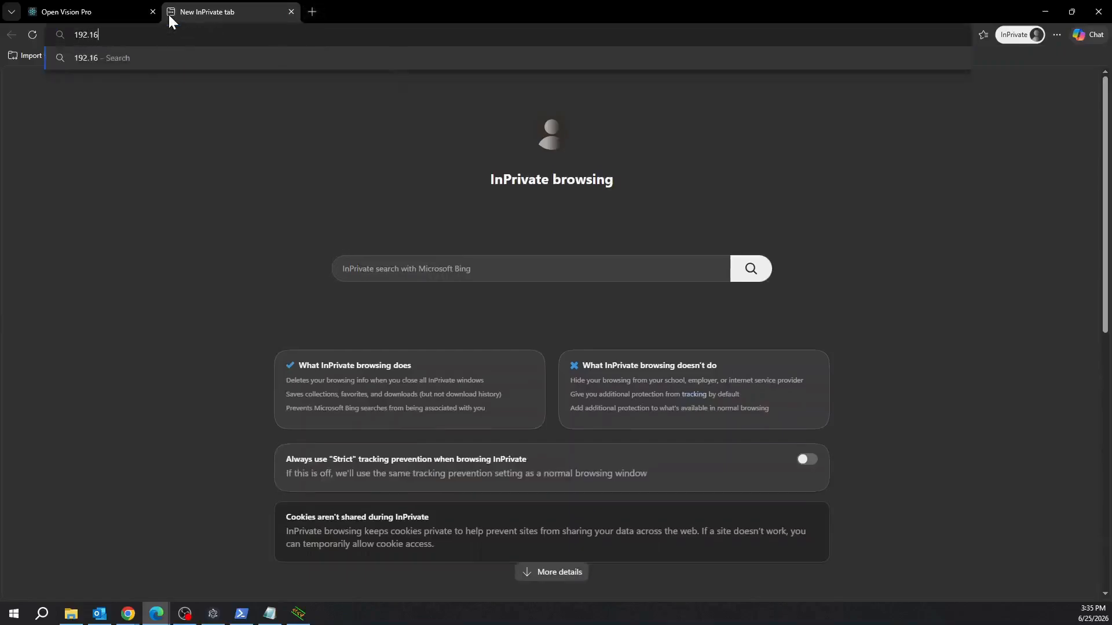
type("8.1.33")
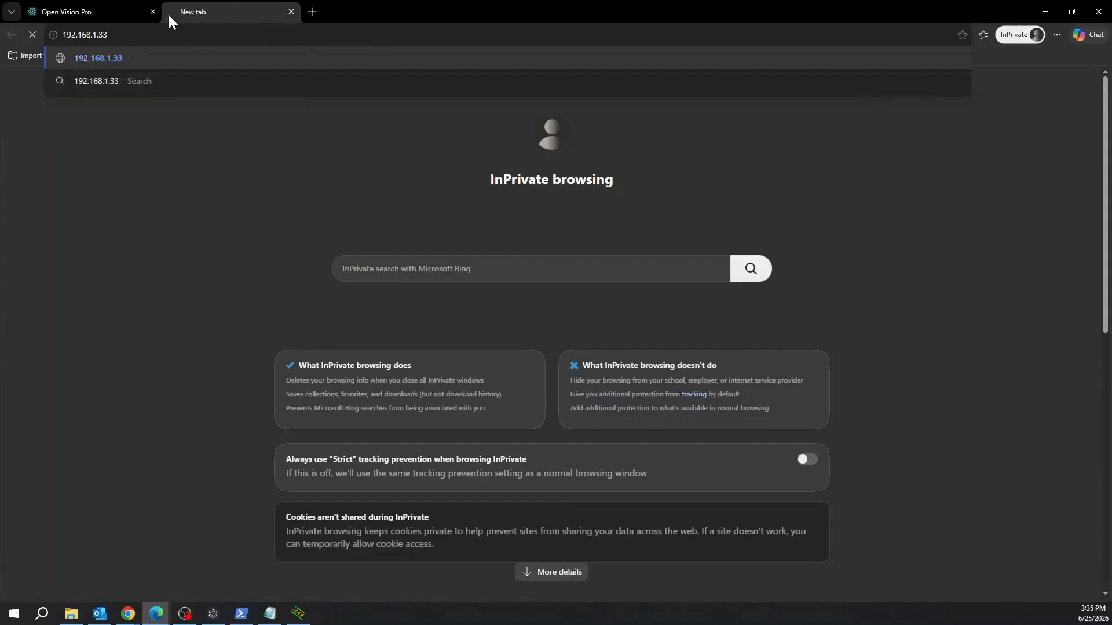
key("Return")
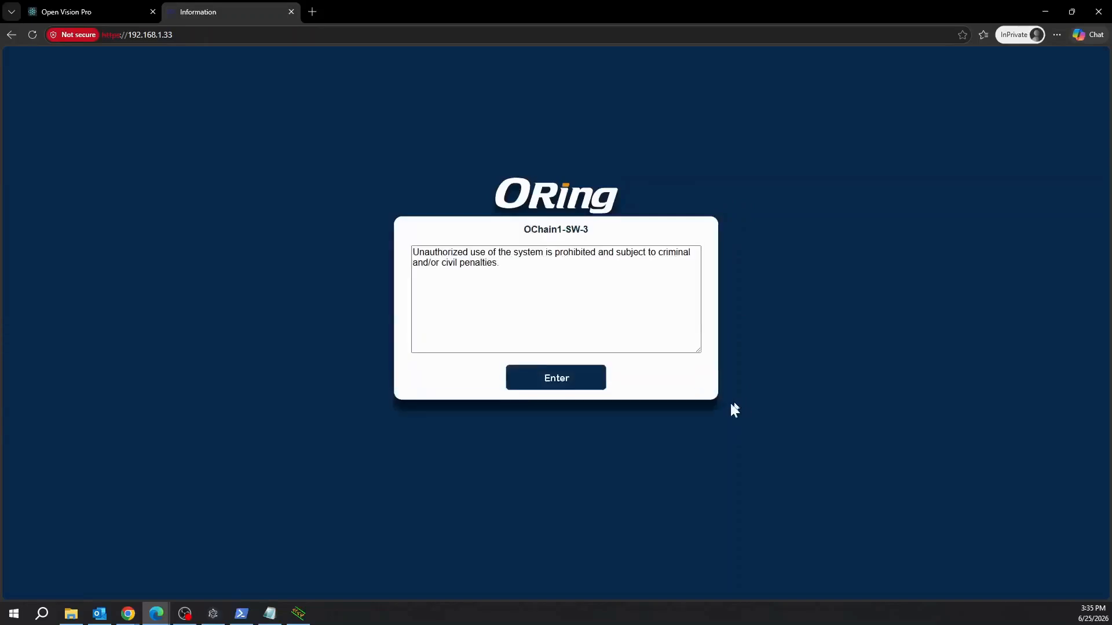
left_click(560, 382)
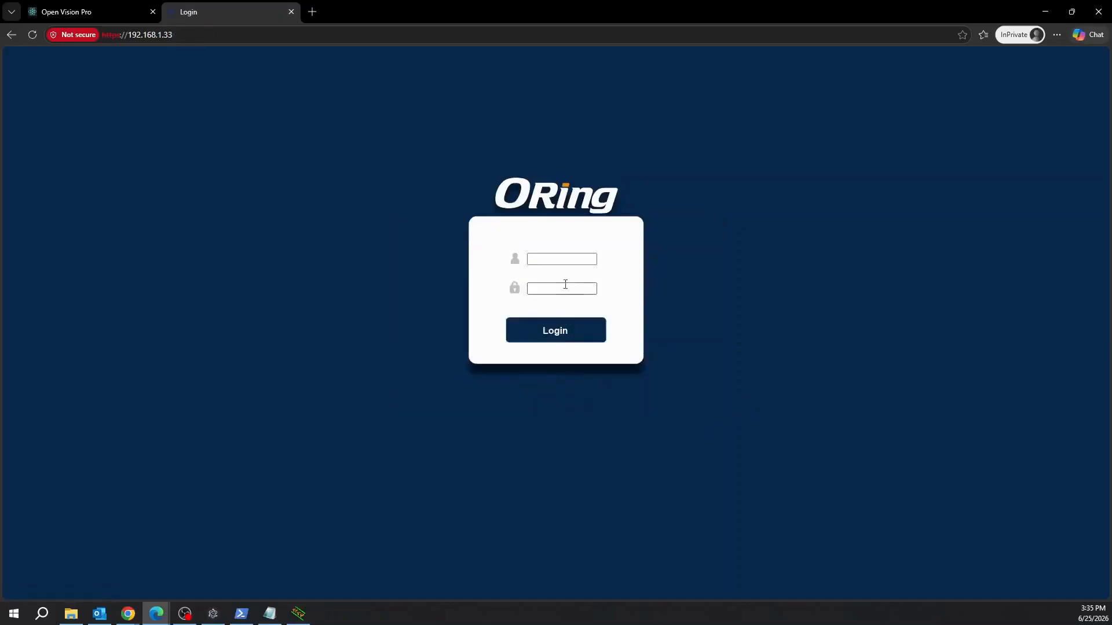
left_click(567, 256)
type("admin")
key("Tab")
type("a")
key("Return")
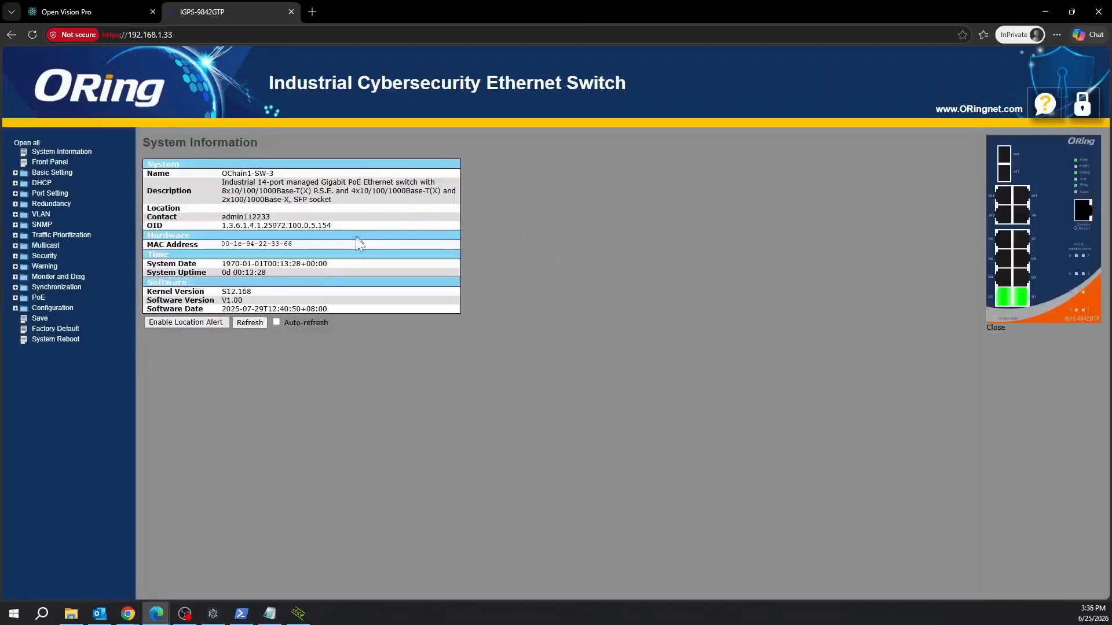
Verify the Contact row on System Information shows admin112233.
left_click_drag(165, 217, 221, 217)
left_click(273, 217)
left_click(288, 222)
left_click_drag(145, 212, 232, 211)
left_click(232, 210)
Set sysLocation to the OCTET STRING value Station 1.
left_click(86, 12)
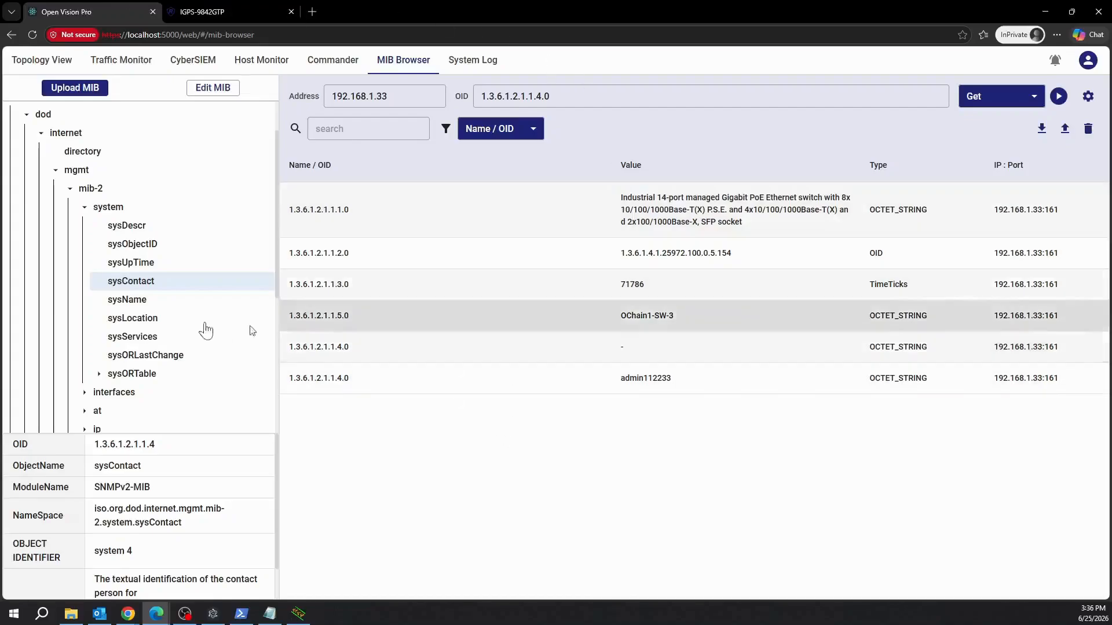
left_click(169, 326)
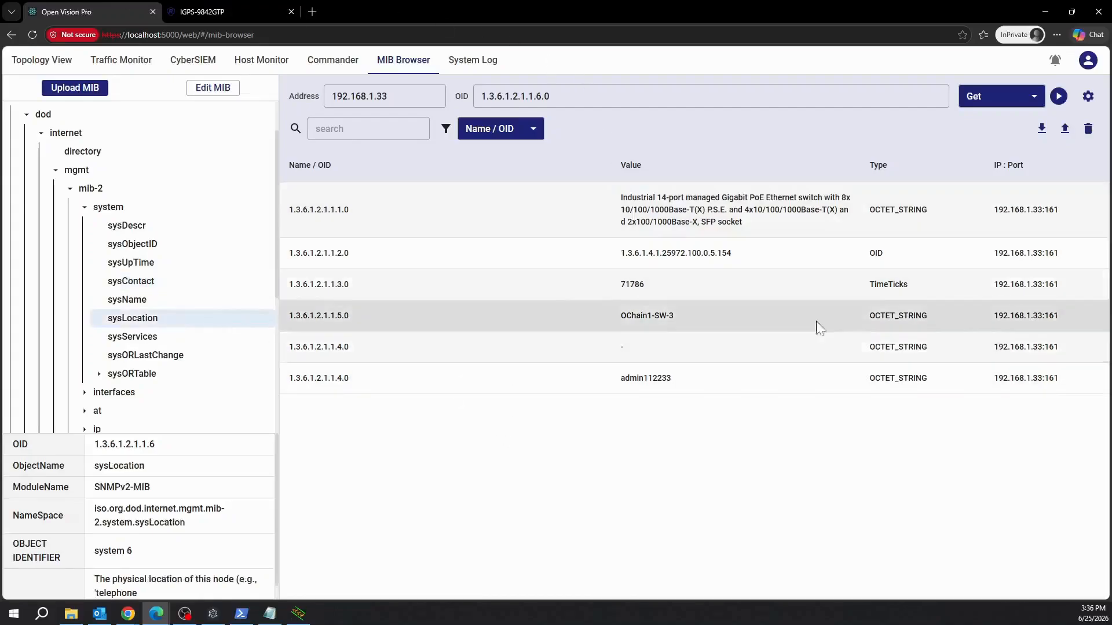
left_click(1025, 102)
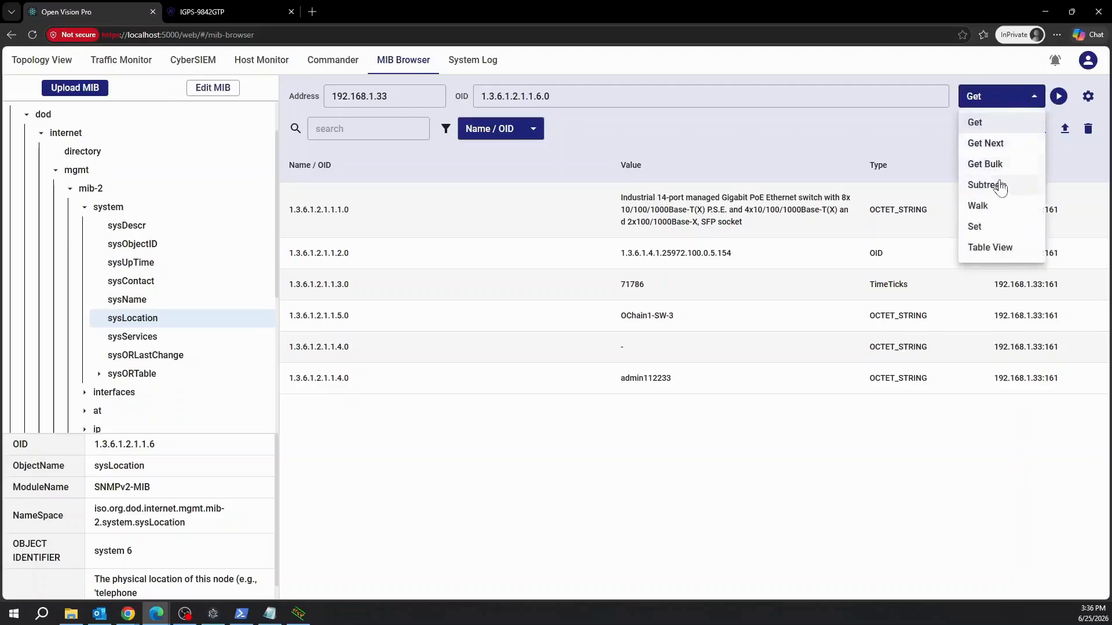
left_click(1002, 228)
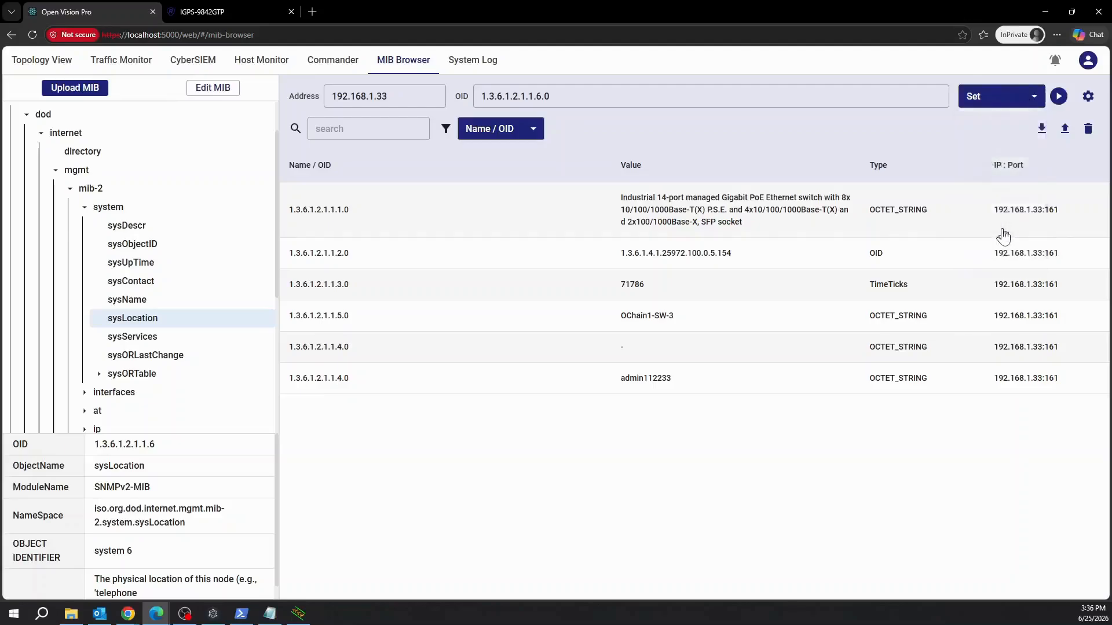
left_click(1059, 96)
left_click(575, 298)
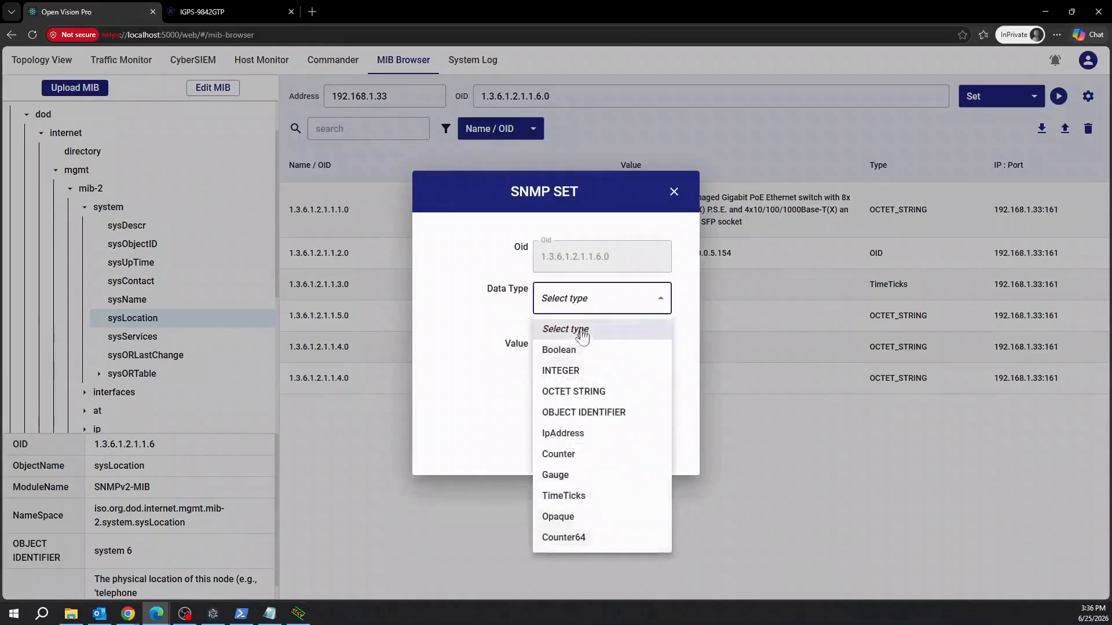
left_click(579, 392)
left_click(566, 360)
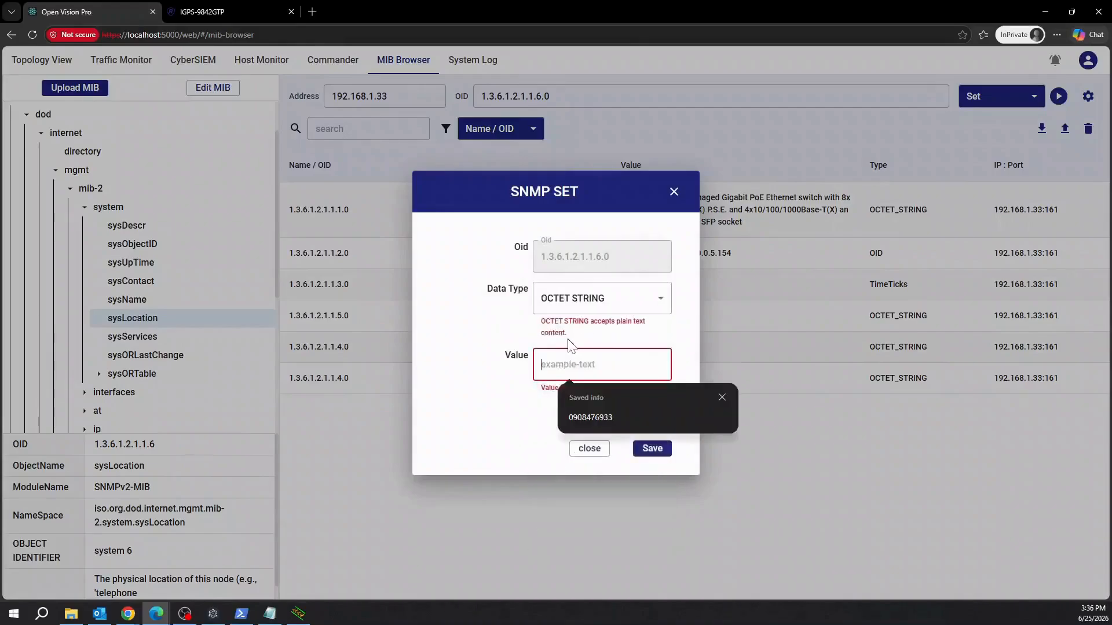
type("Stat")
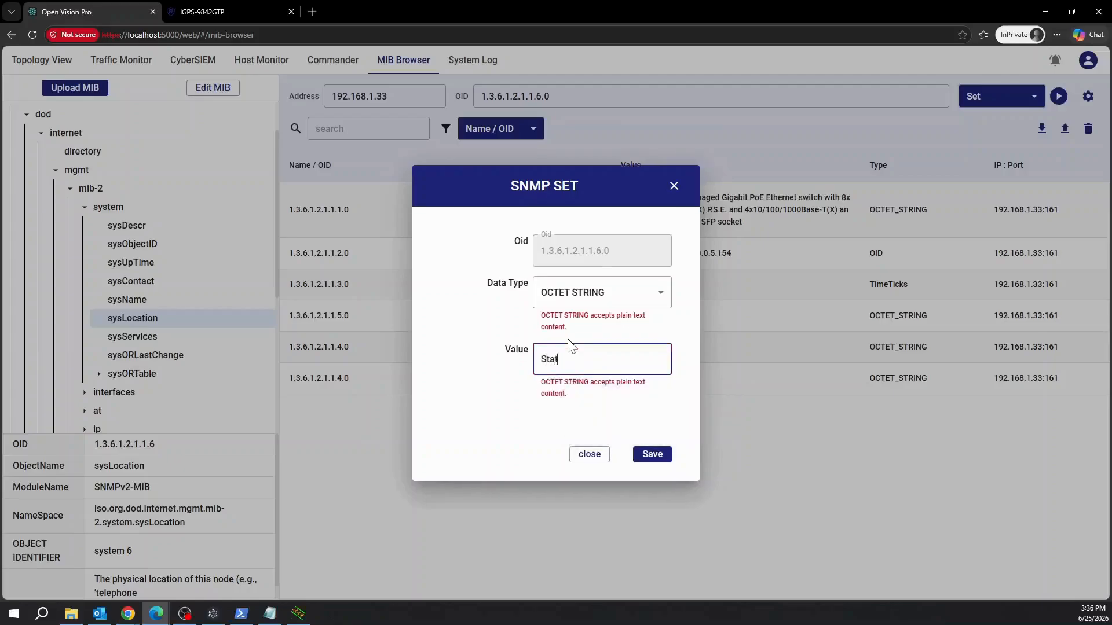
type("ion 1")
left_click(652, 457)
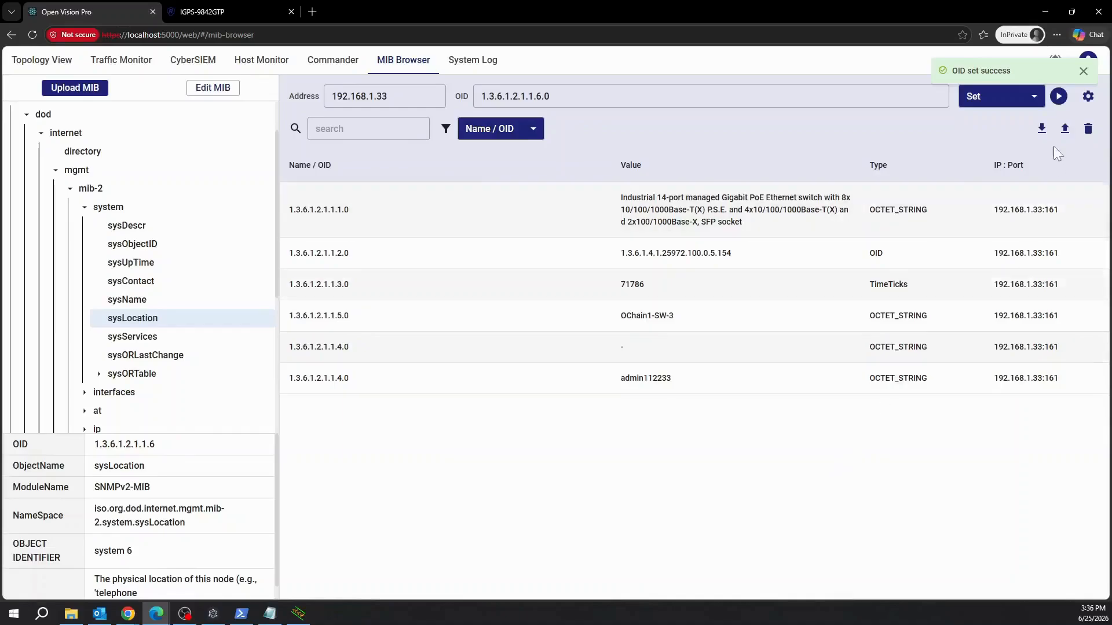
Run Get on sysLocation to confirm it returns Station 1.
left_click(996, 106)
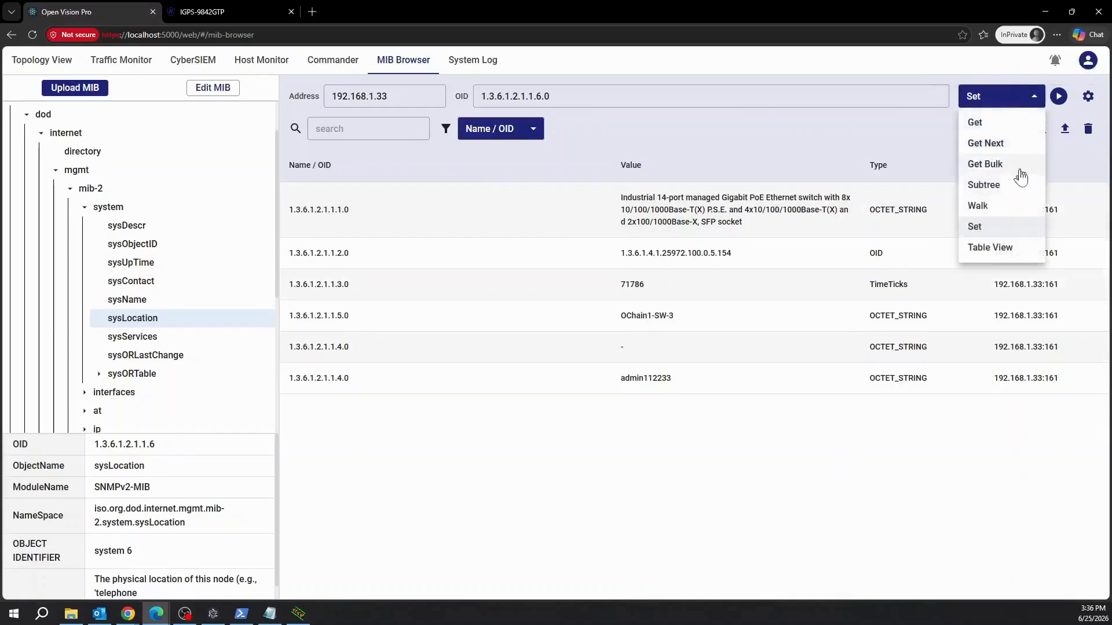
left_click(1006, 128)
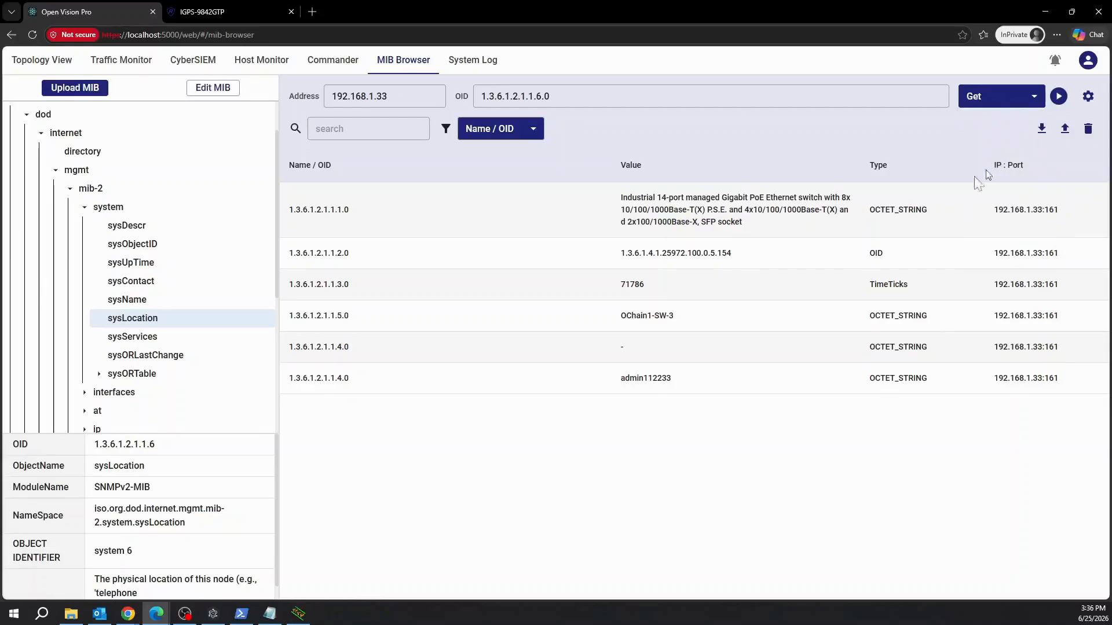
left_click(1058, 97)
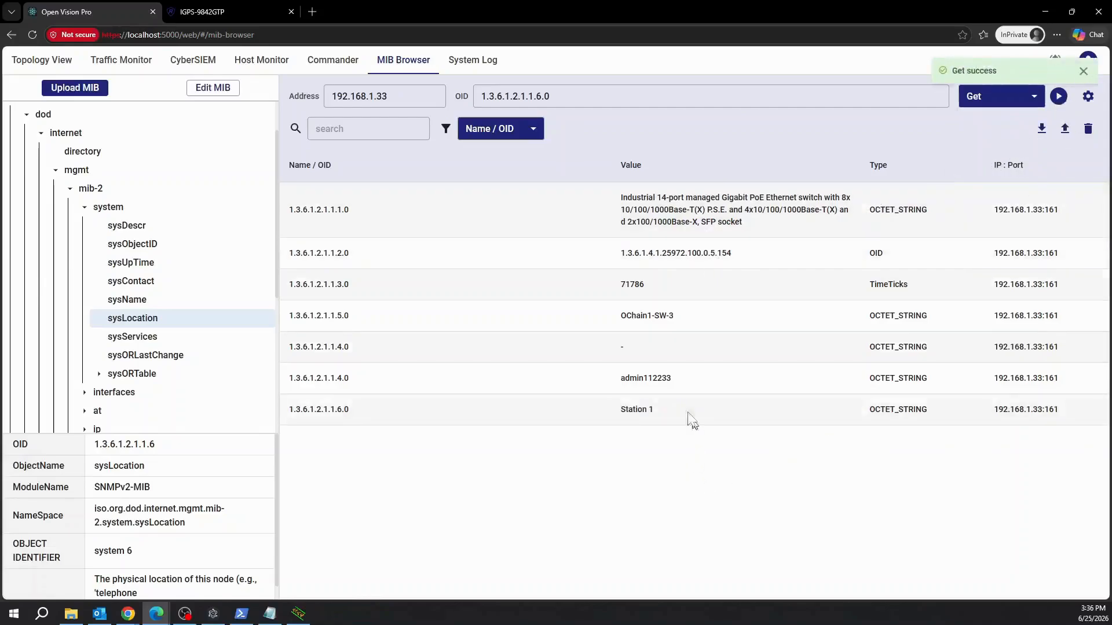
Refresh the switch's System Information, confirm Location reads Station 1, and return.
left_click(220, 11)
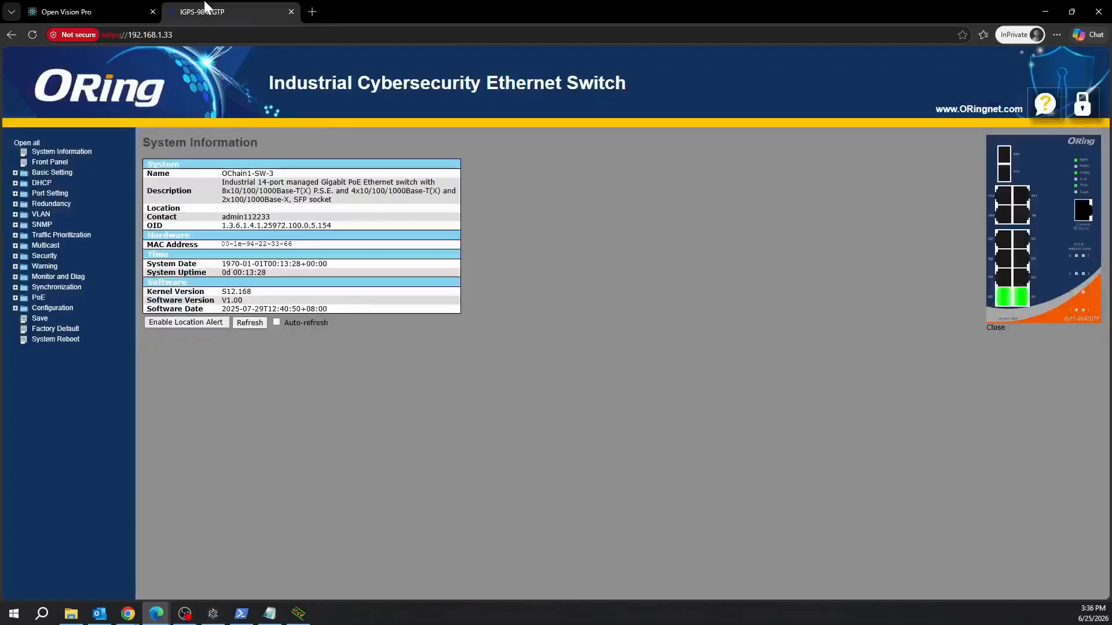
left_click(249, 323)
left_click_drag(221, 208, 255, 211)
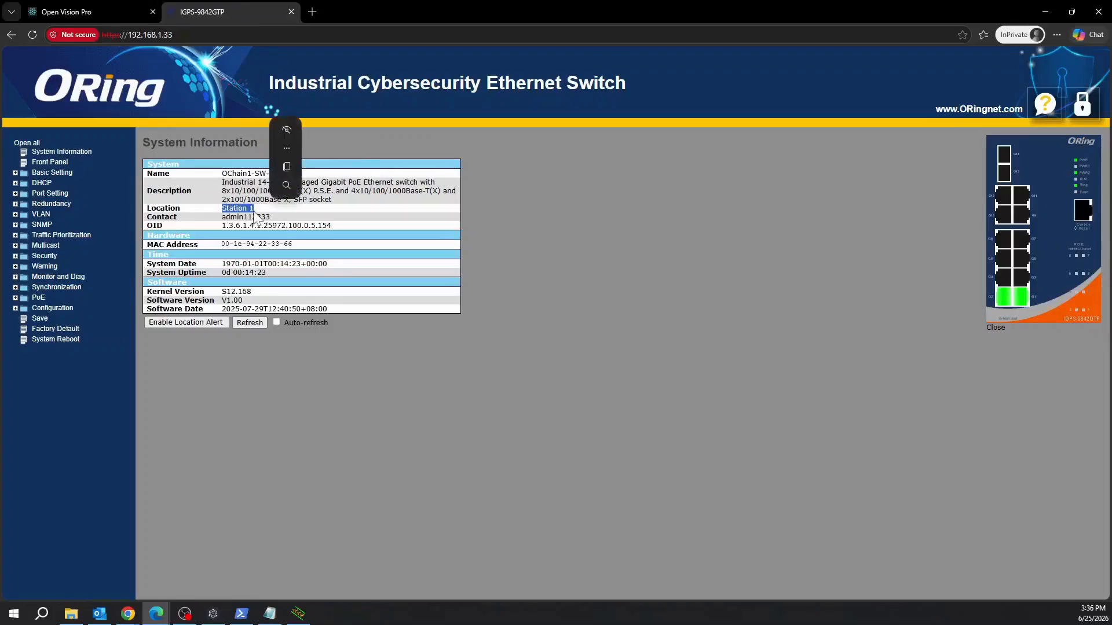
left_click(255, 211)
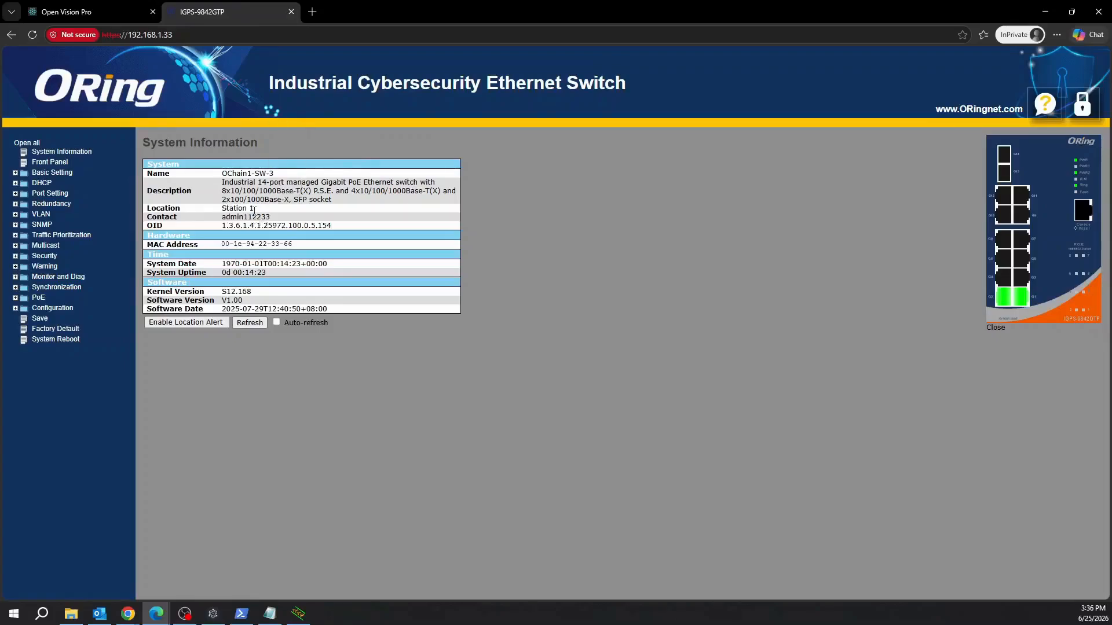
left_click(129, 6)
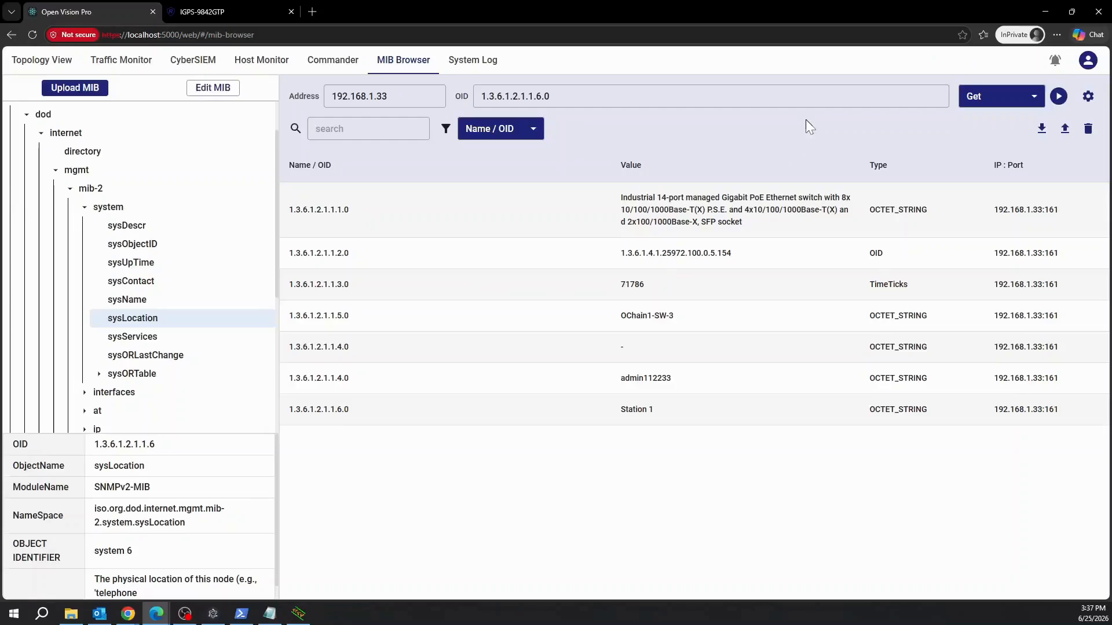
Export the MIB results to mib-table.xlsx and clear the results table.
left_click(1042, 130)
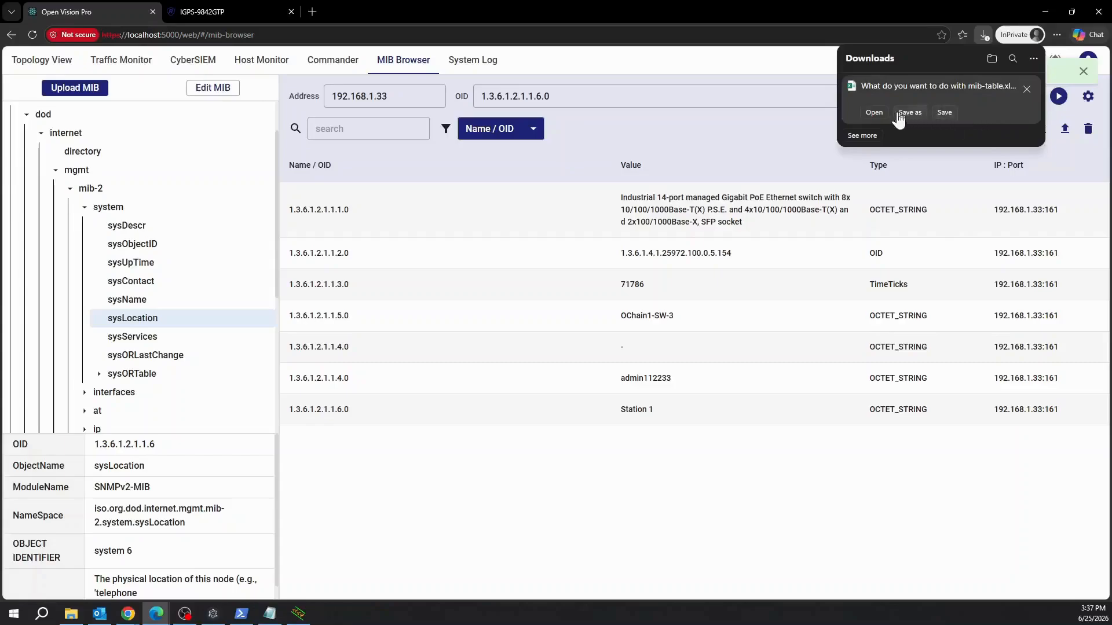
left_click(944, 113)
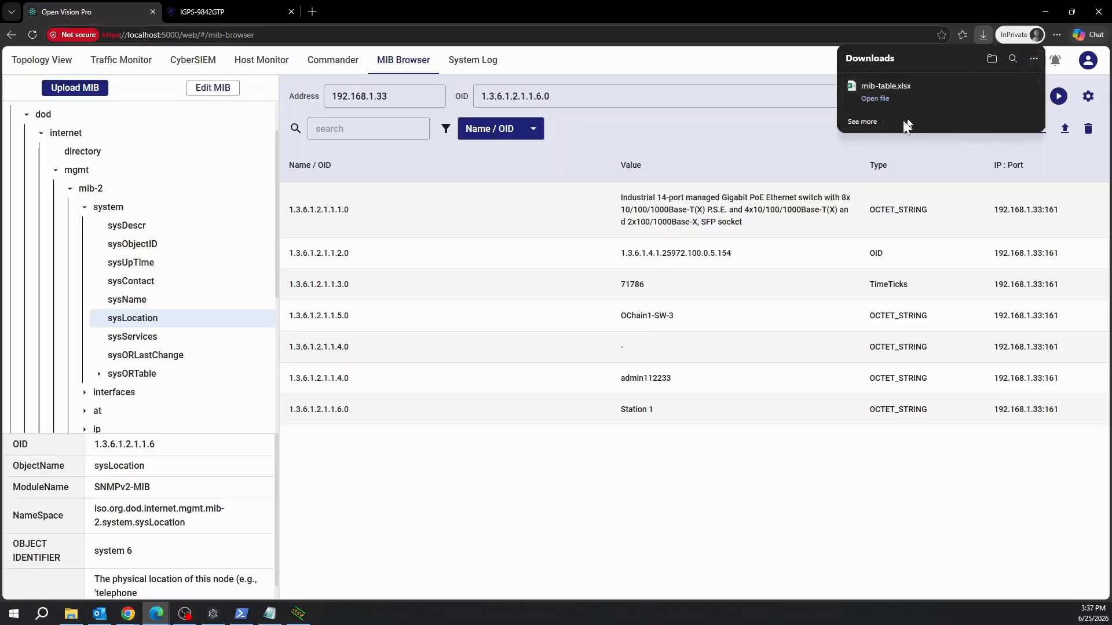
left_click(786, 99)
left_click(818, 134)
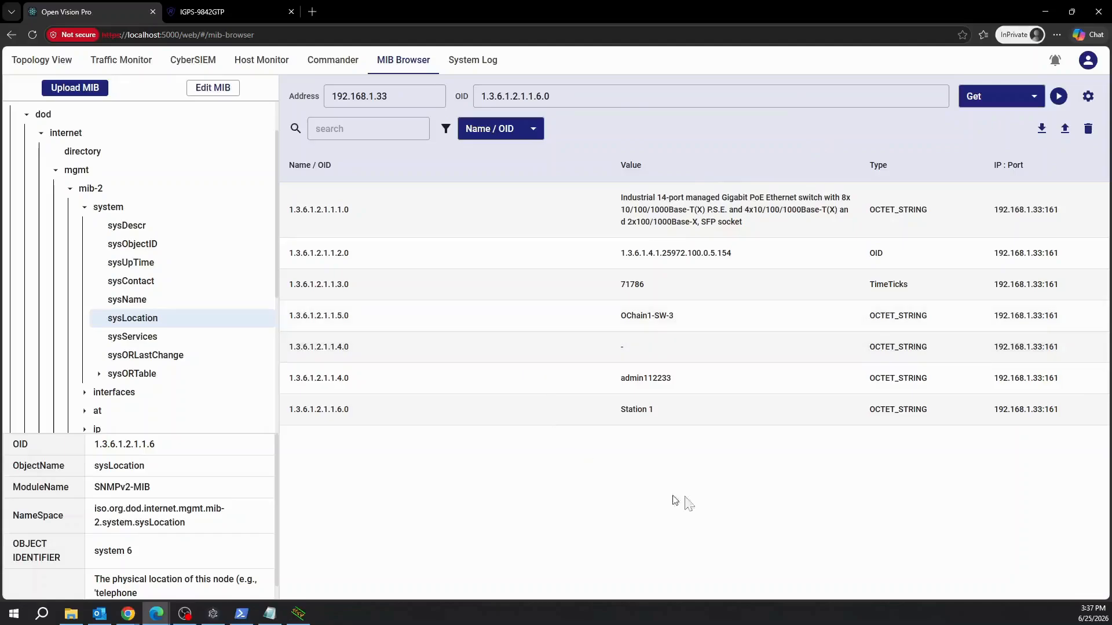
left_click(1089, 132)
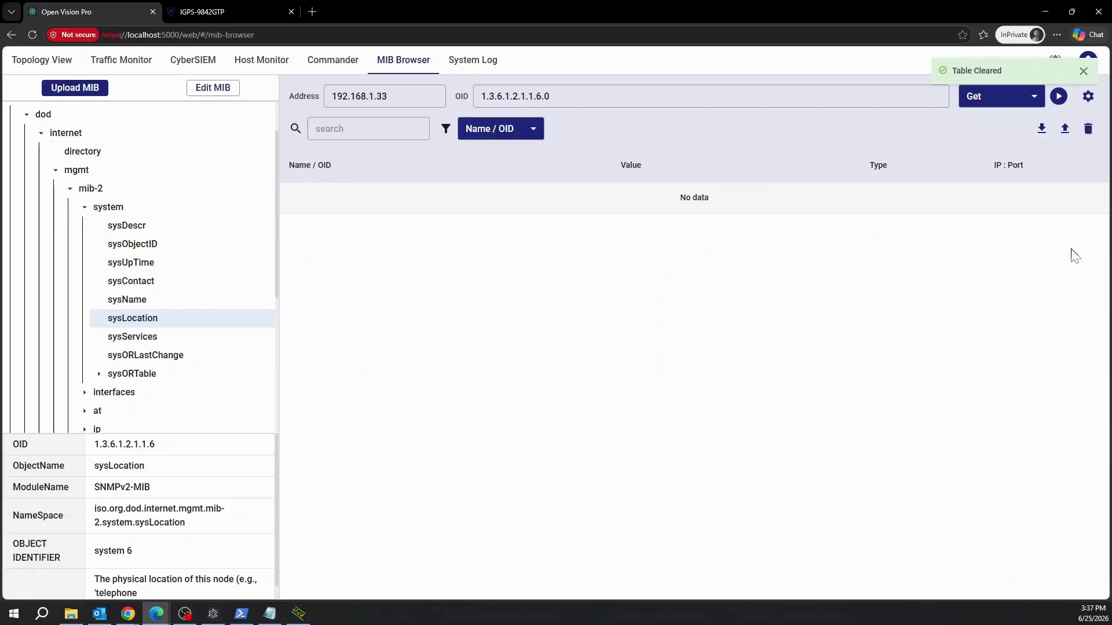
left_click(1088, 98)
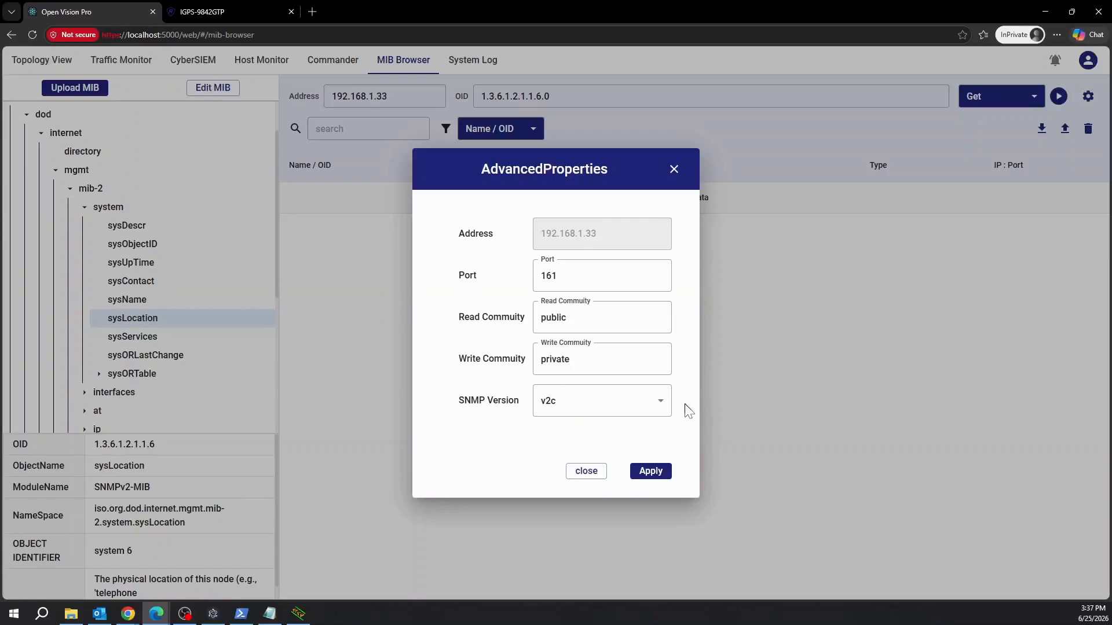
left_click(674, 171)
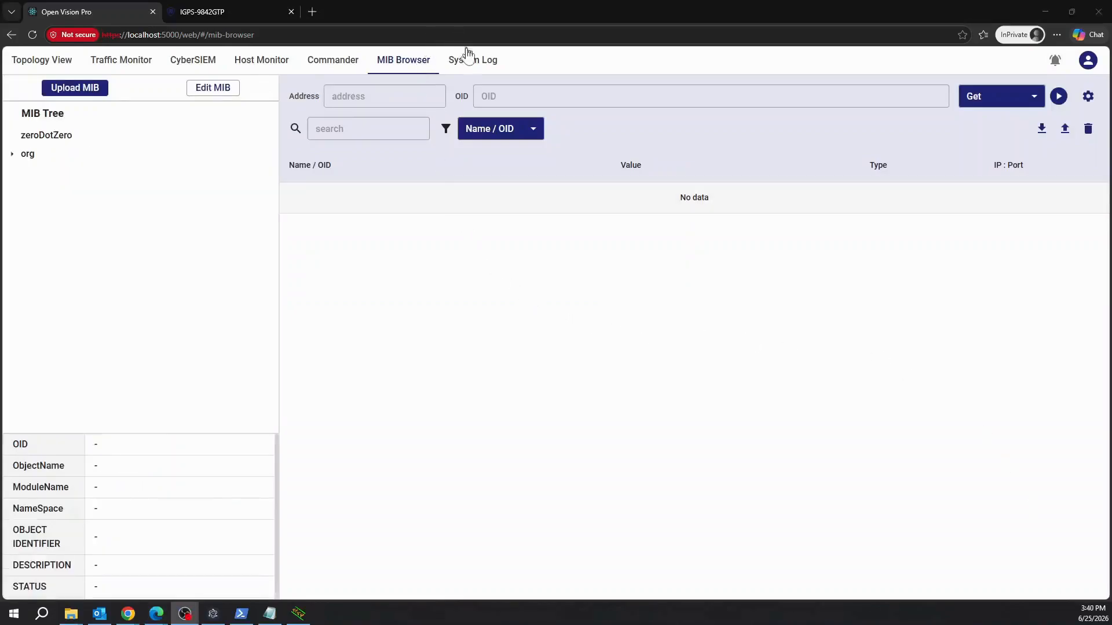
Open the System Log and page forward through its entries.
left_click(476, 64)
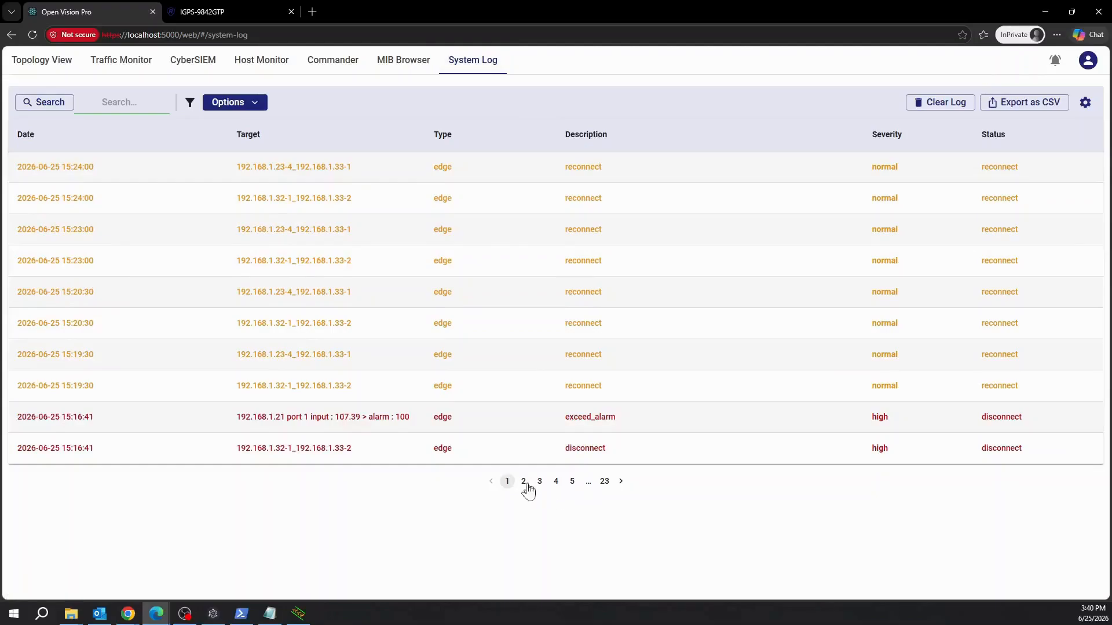
left_click(621, 482)
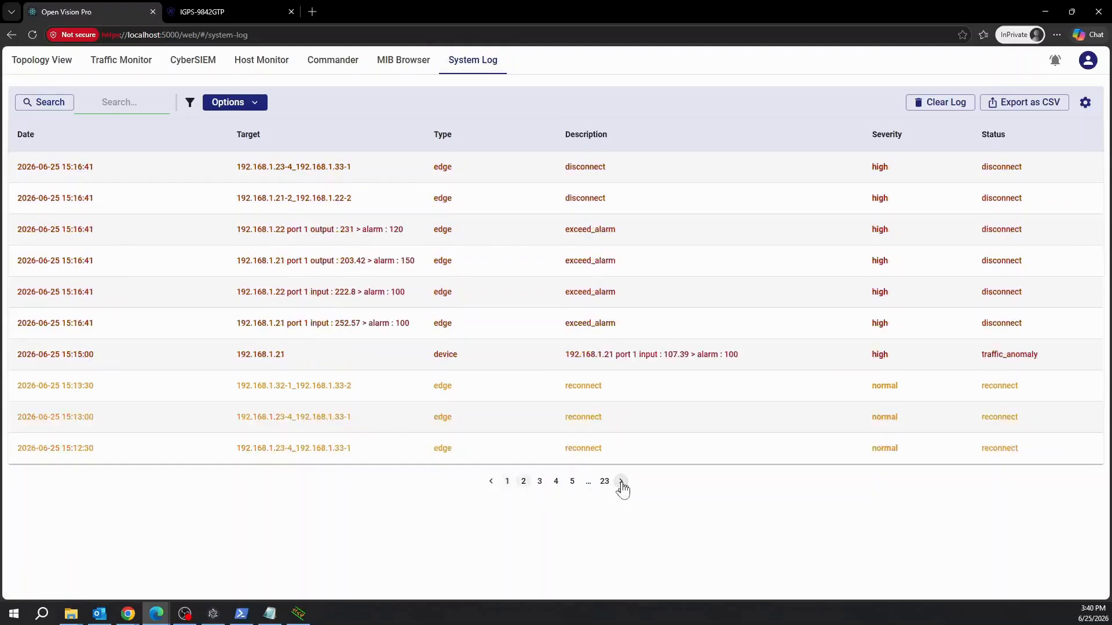
left_click(620, 483)
left_click(620, 482)
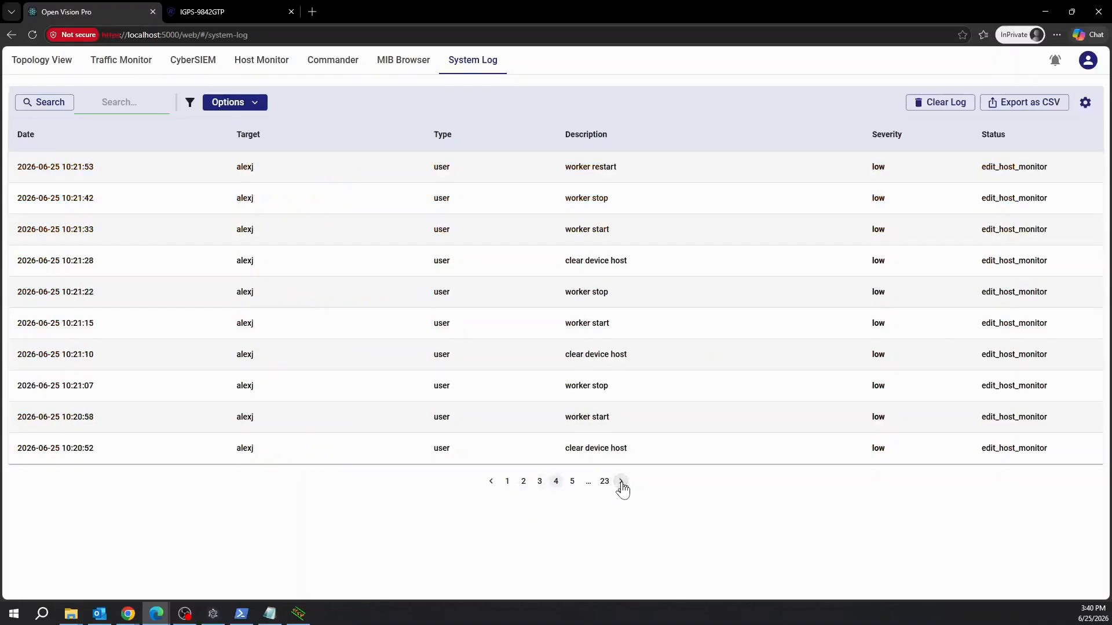
left_click(621, 482)
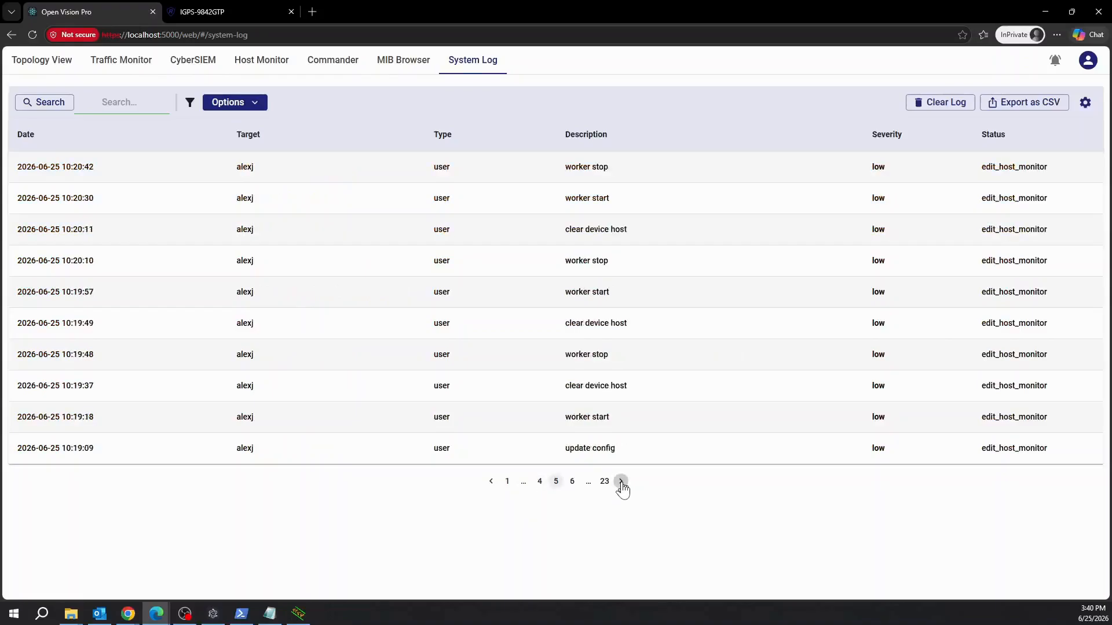
left_click(620, 483)
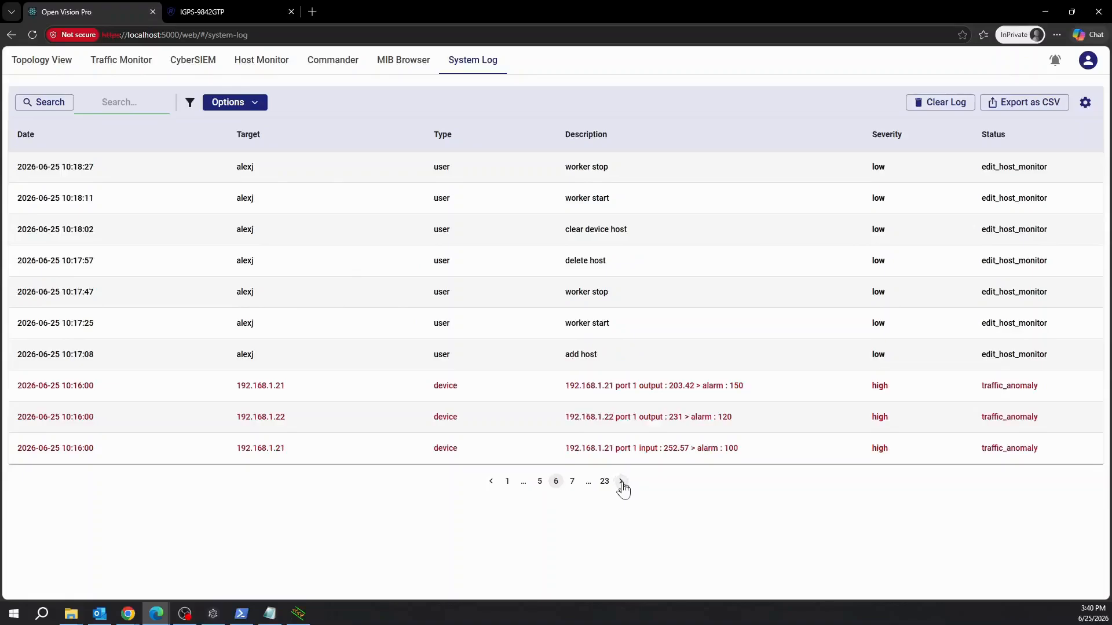
left_click(621, 482)
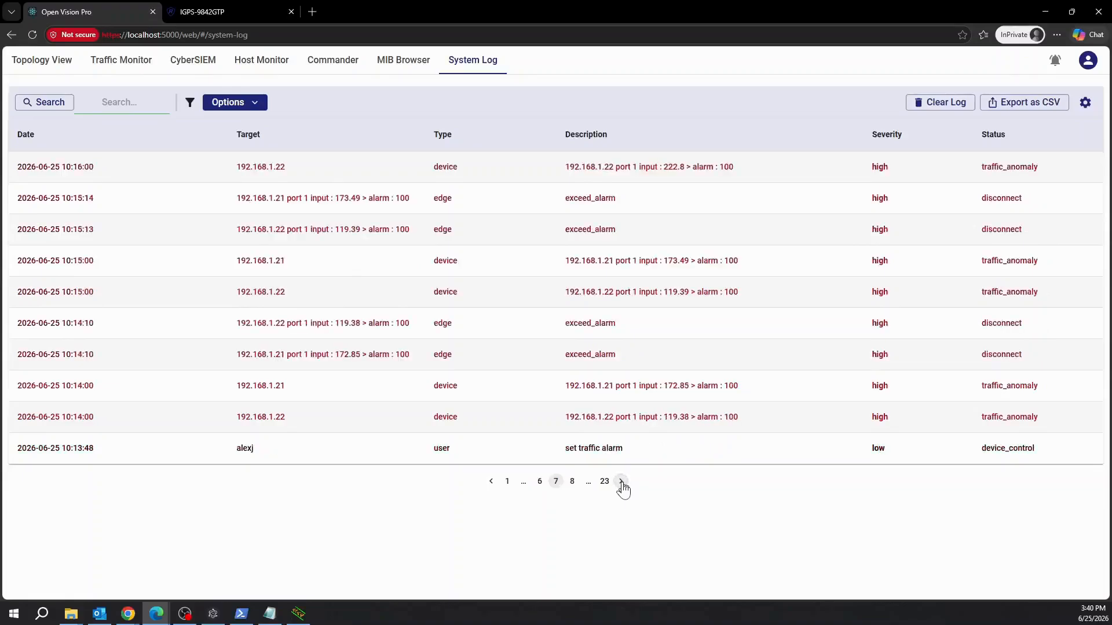
left_click(620, 483)
left_click(621, 482)
left_click(621, 482)
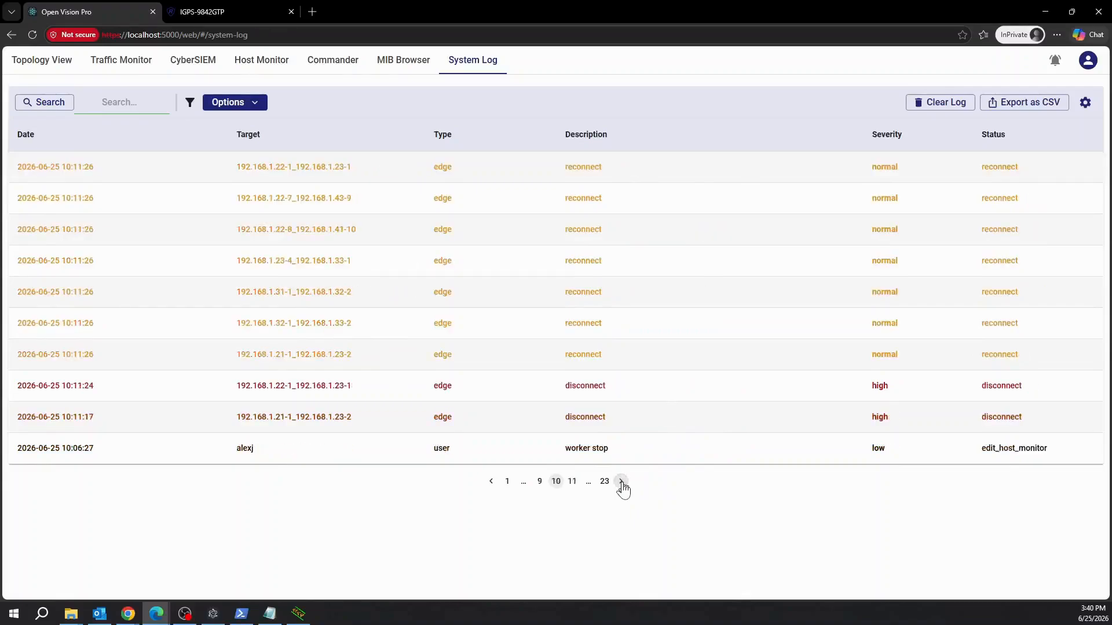
left_click(621, 482)
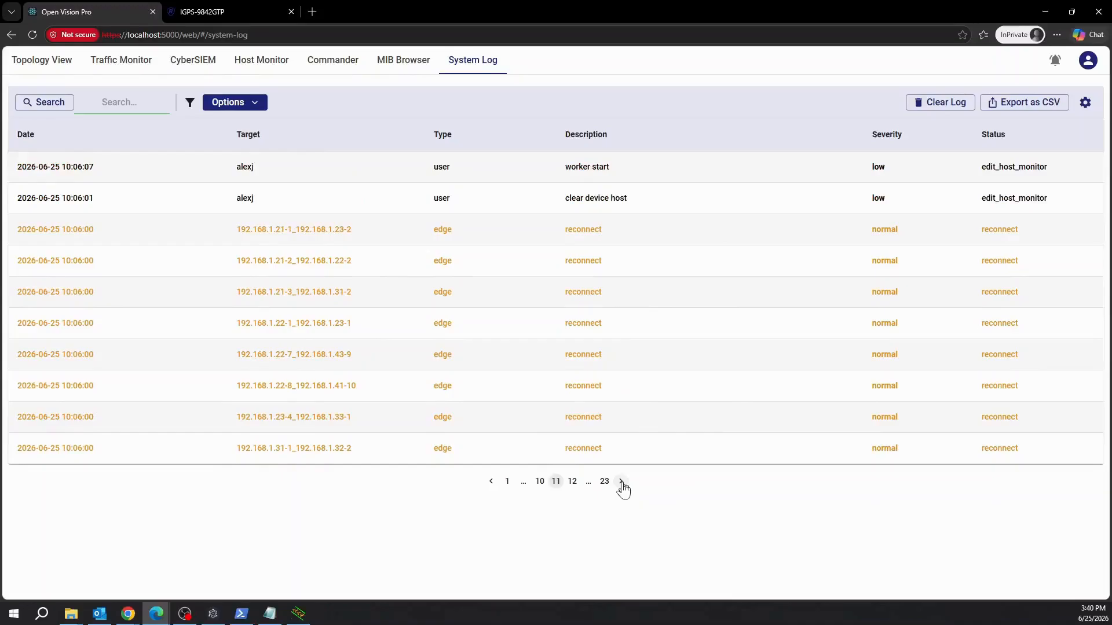
left_click(621, 482)
left_click(621, 482)
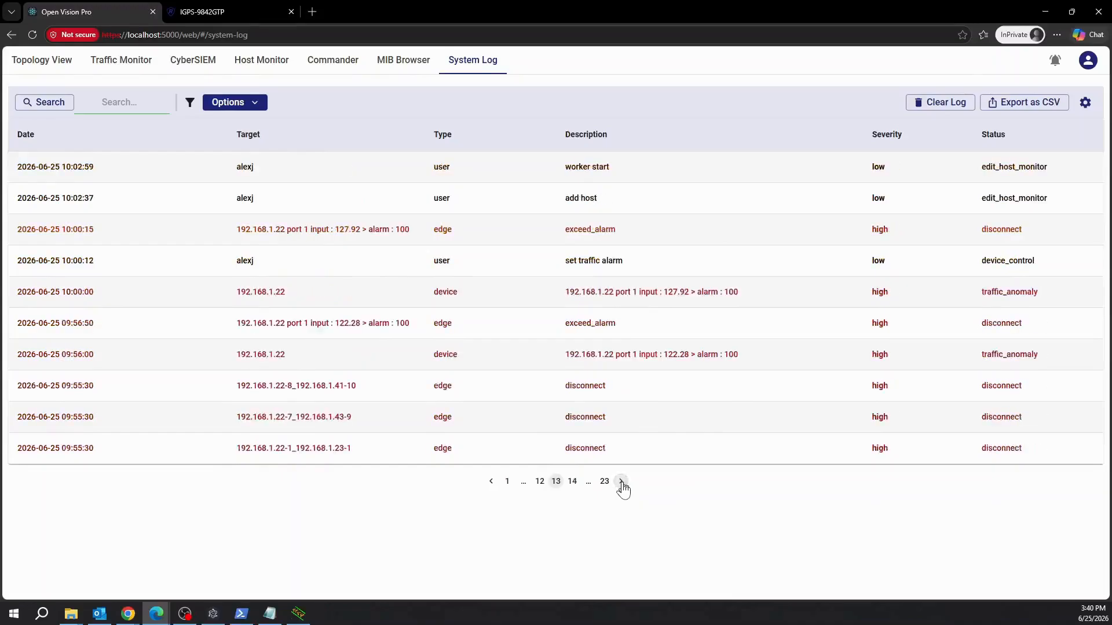
left_click(621, 484)
left_click(622, 484)
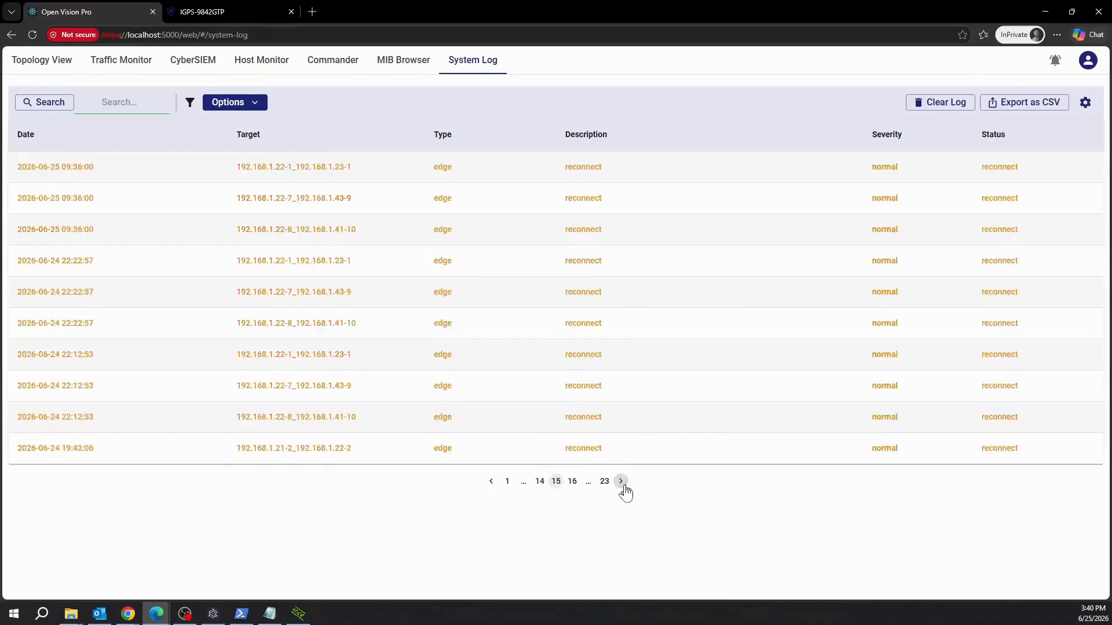
left_click(621, 483)
left_click(621, 483)
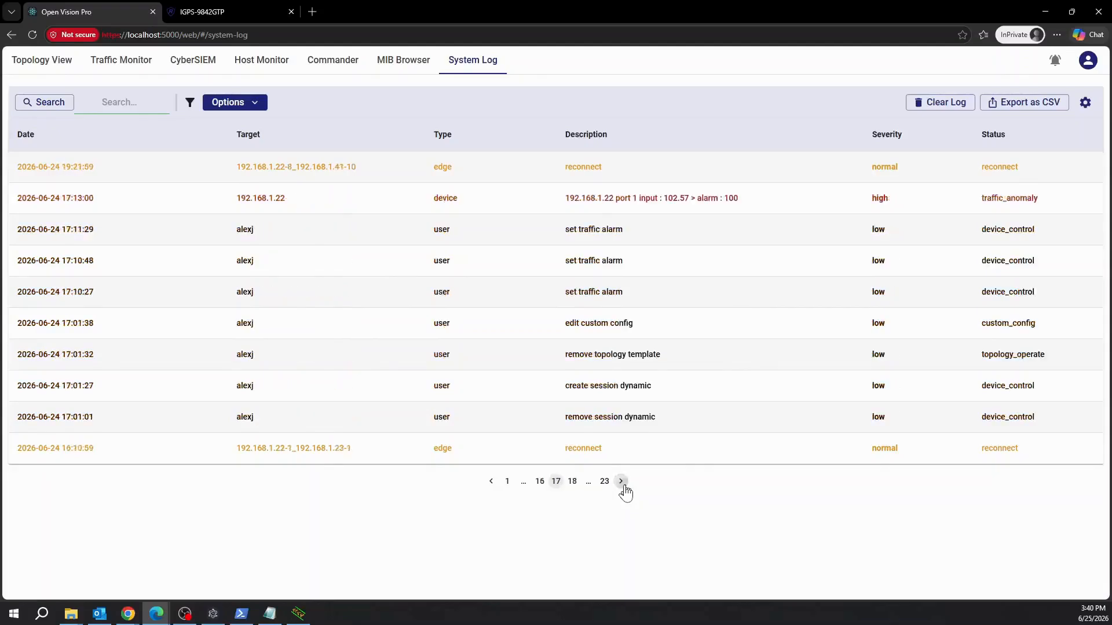
left_click(621, 483)
left_click(621, 483)
left_click(621, 483)
left_click(622, 483)
Reach the last log page, 23, and export the log as system_log.xlsx.
left_click(621, 482)
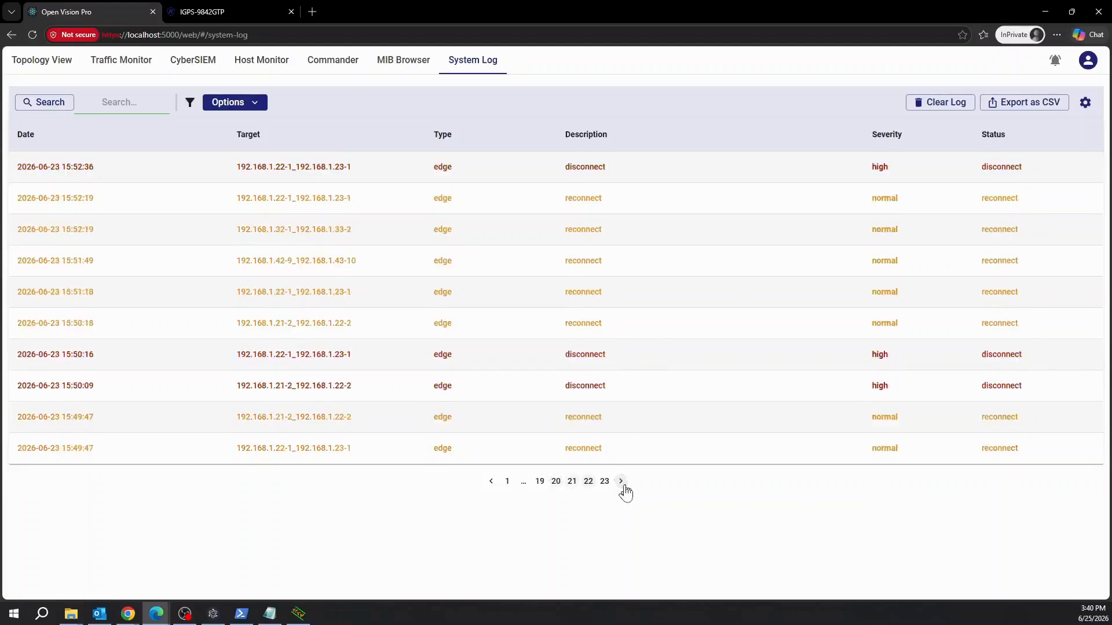
left_click(622, 482)
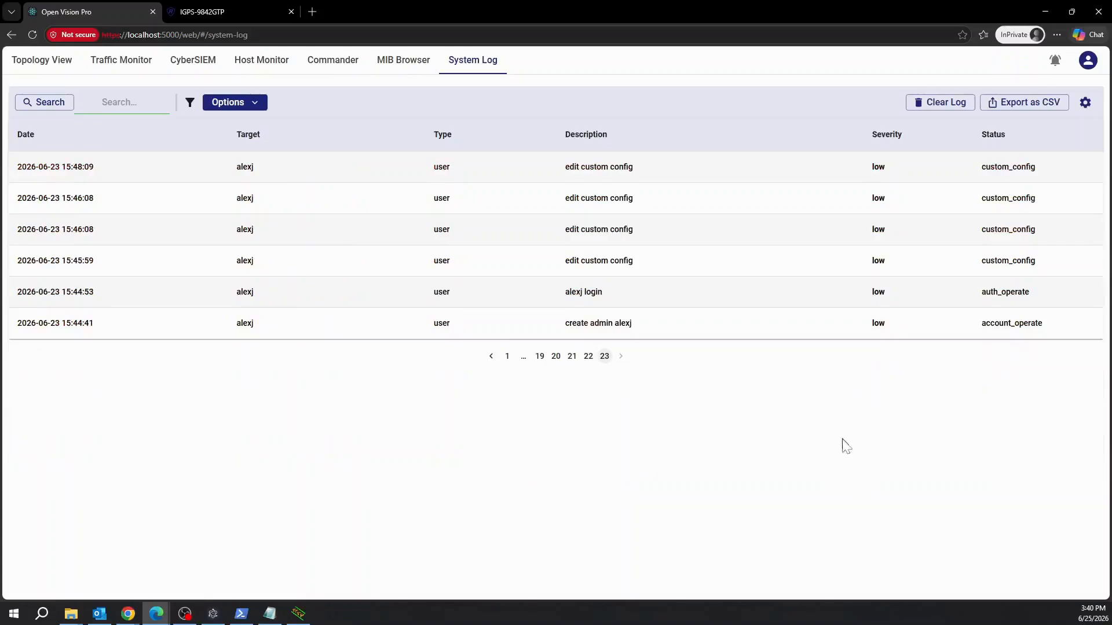
left_click(1036, 108)
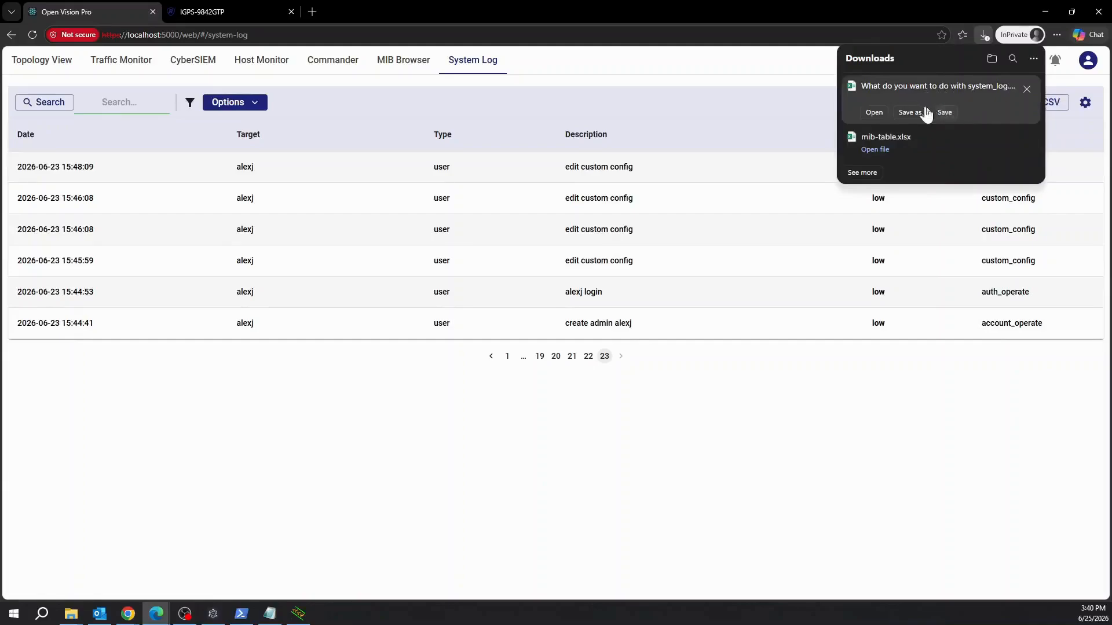
left_click(942, 114)
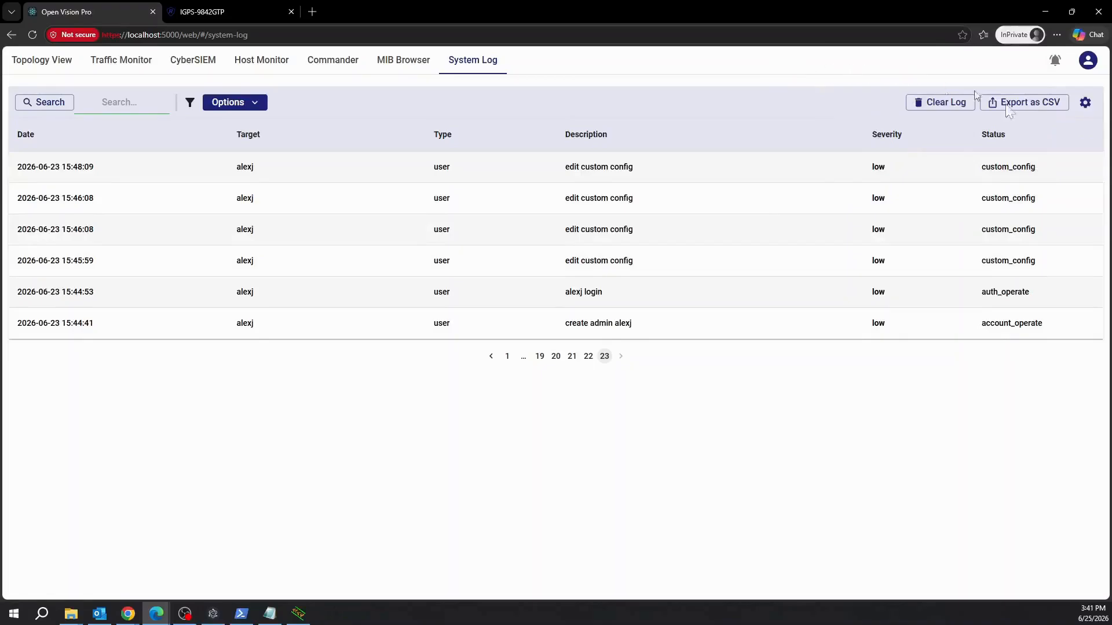
In System Log Settings, keep device_online severity at Normal and save the settings.
left_click(1086, 104)
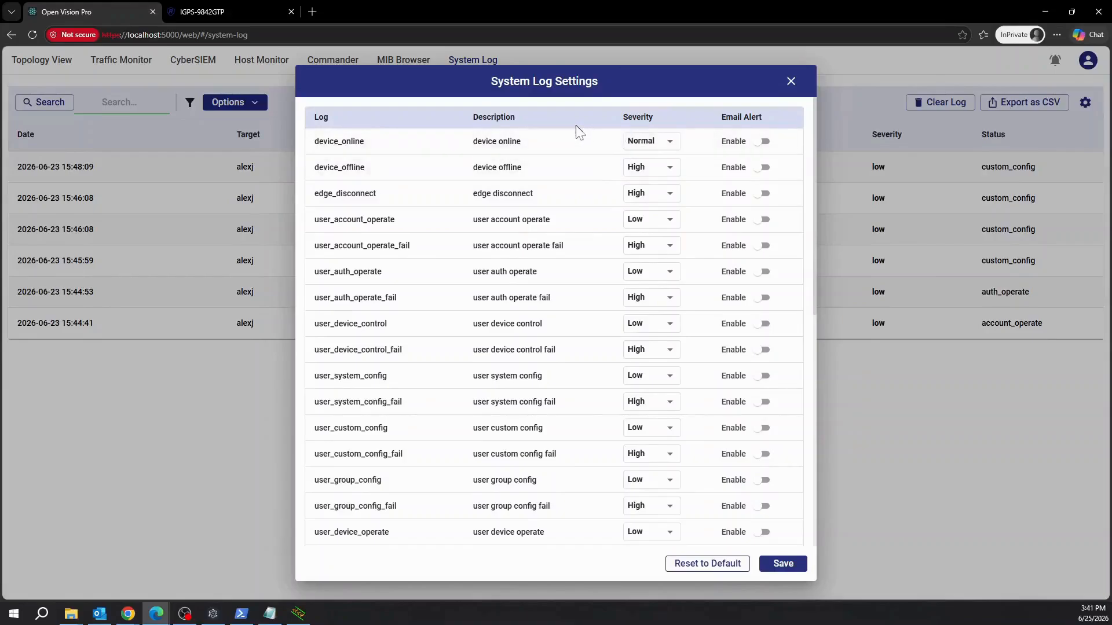
scroll(576, 156, "down", 8)
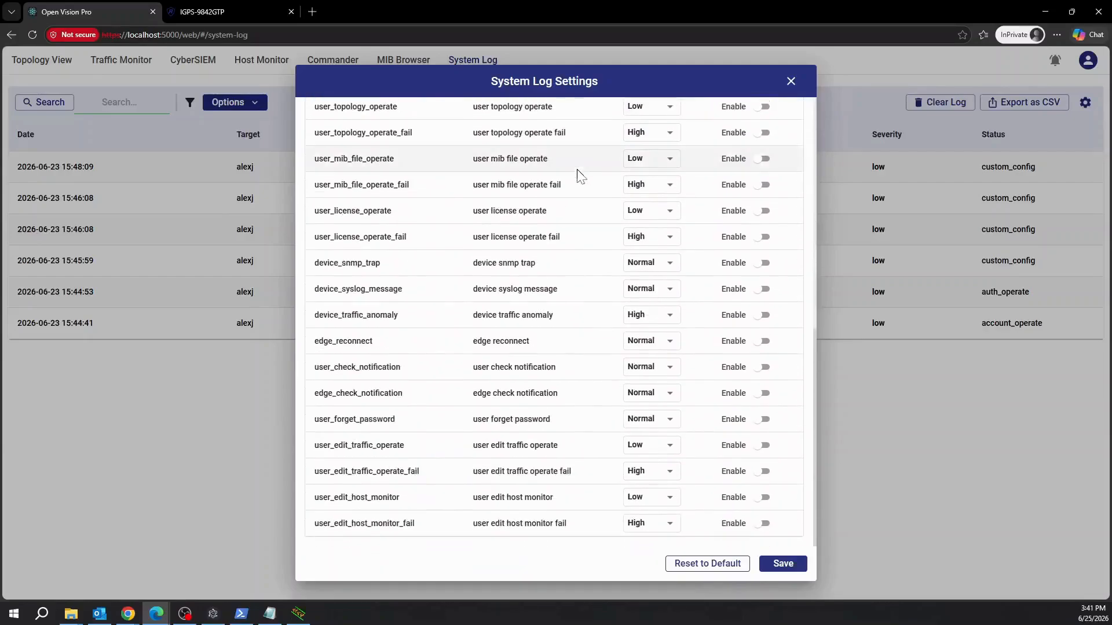
scroll(579, 175, "up", 9)
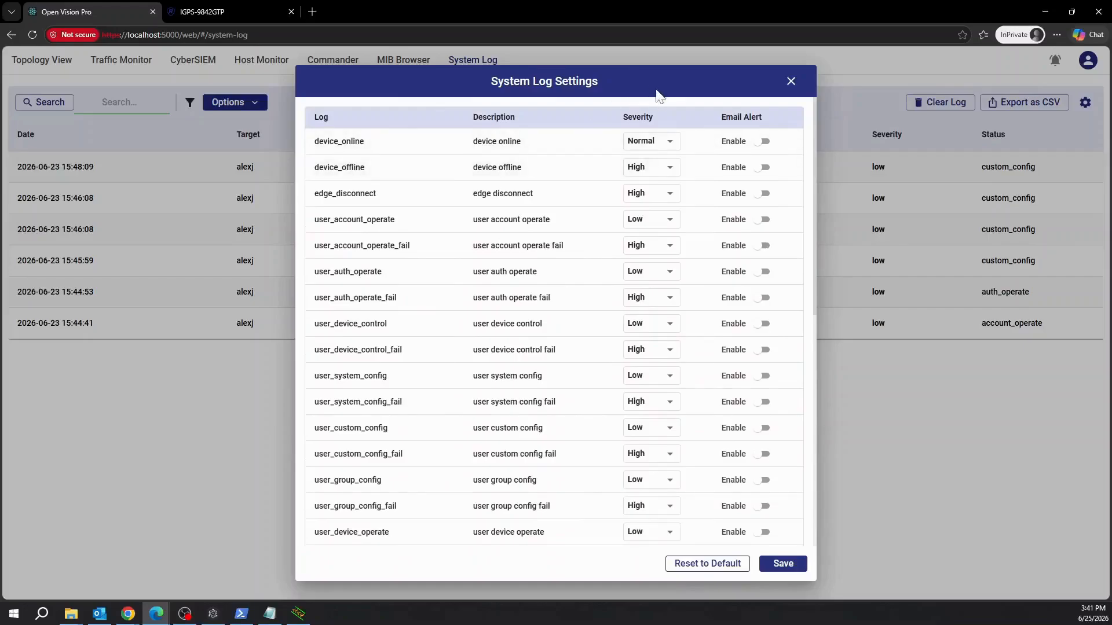
left_click(663, 156)
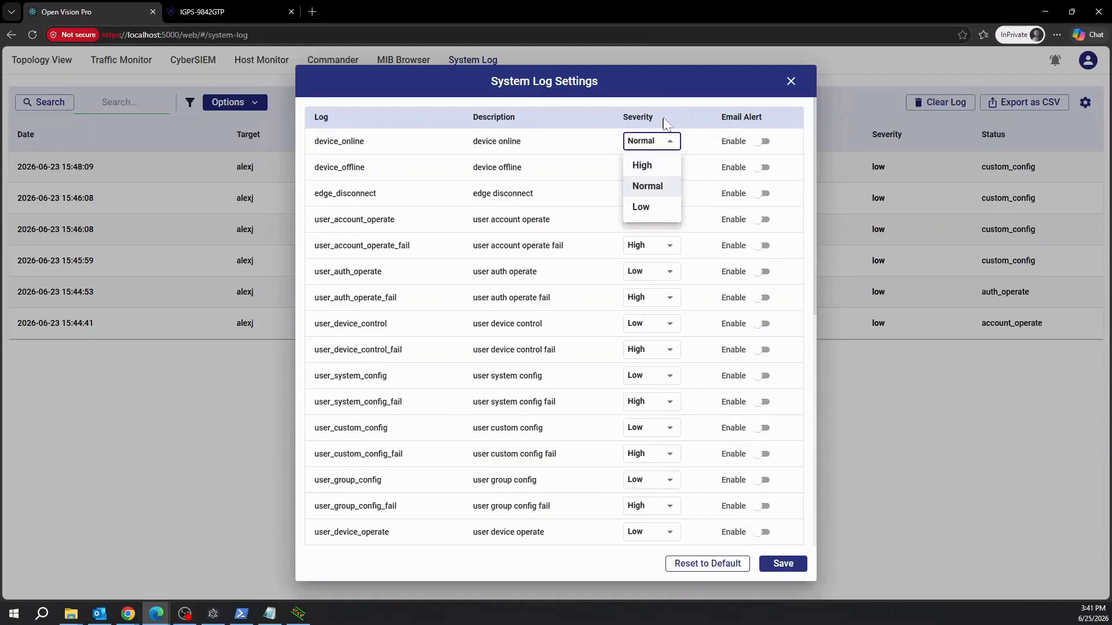
left_click(673, 100)
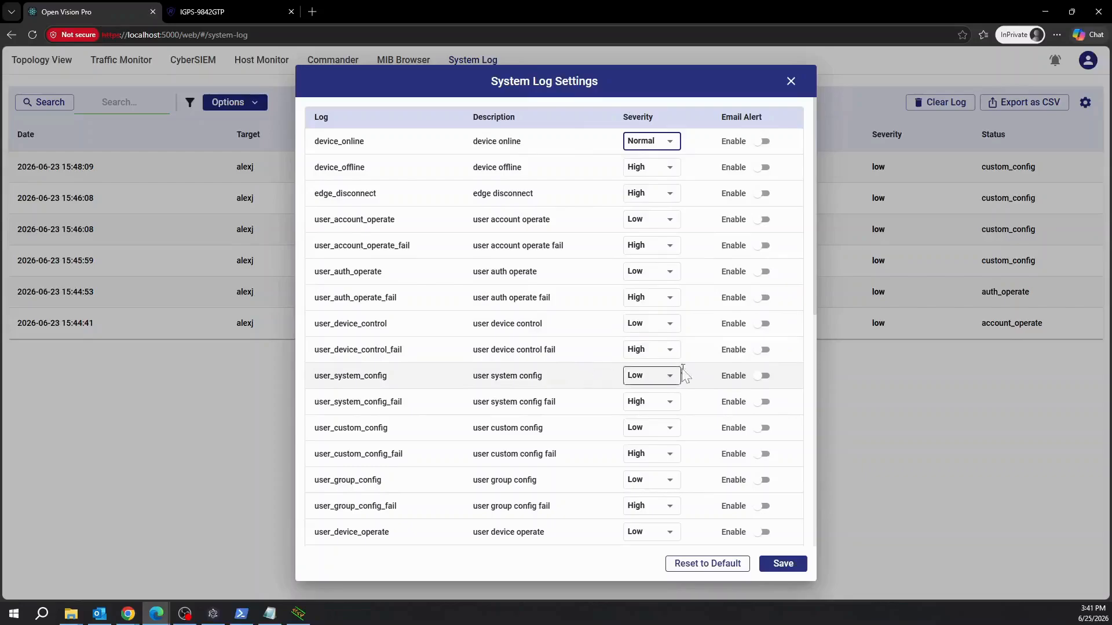
left_click(800, 570)
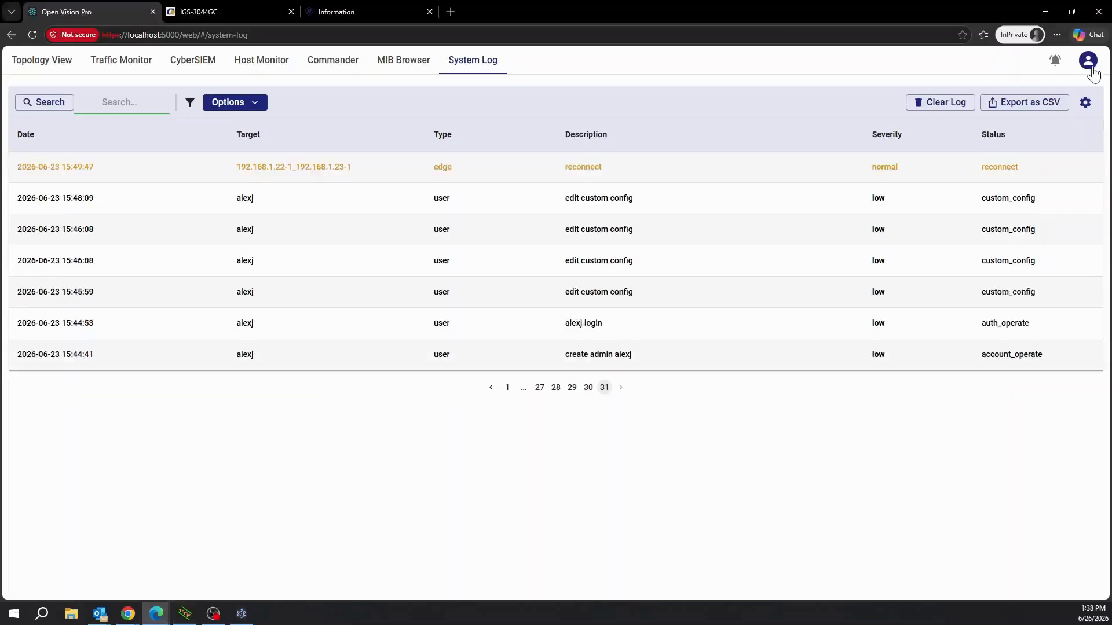
Open Account Management from the profile menu to view the lone Administrator account.
left_click(1088, 60)
left_click(1056, 94)
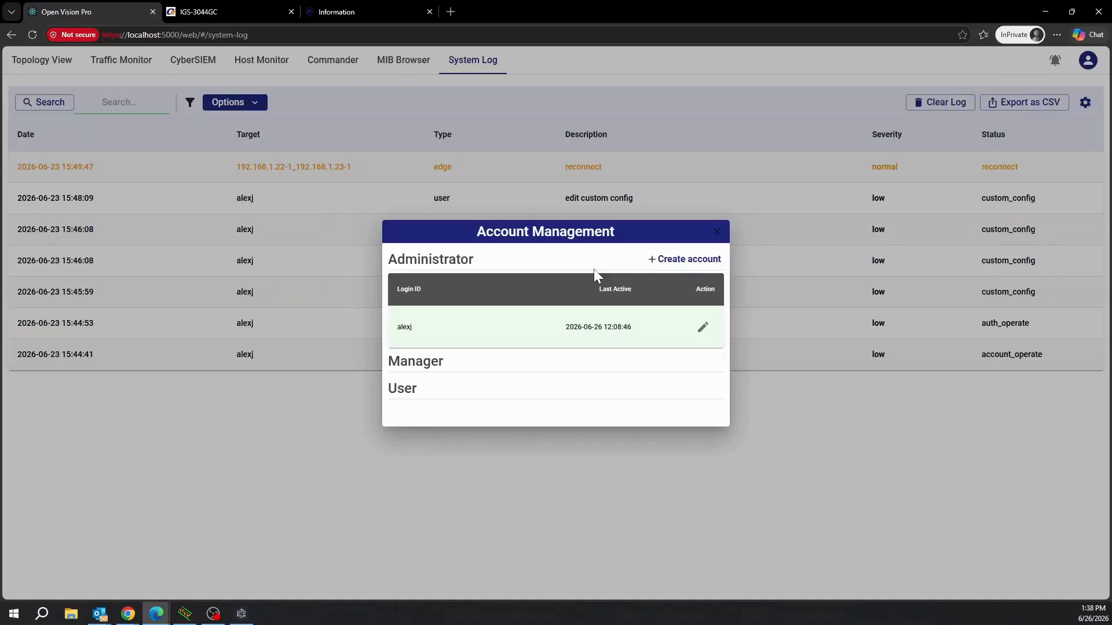
Enter the current, new and confirmation passwords for the administrator, save, and close Account Management.
left_click(711, 331)
left_click(449, 278)
type("•••••••••")
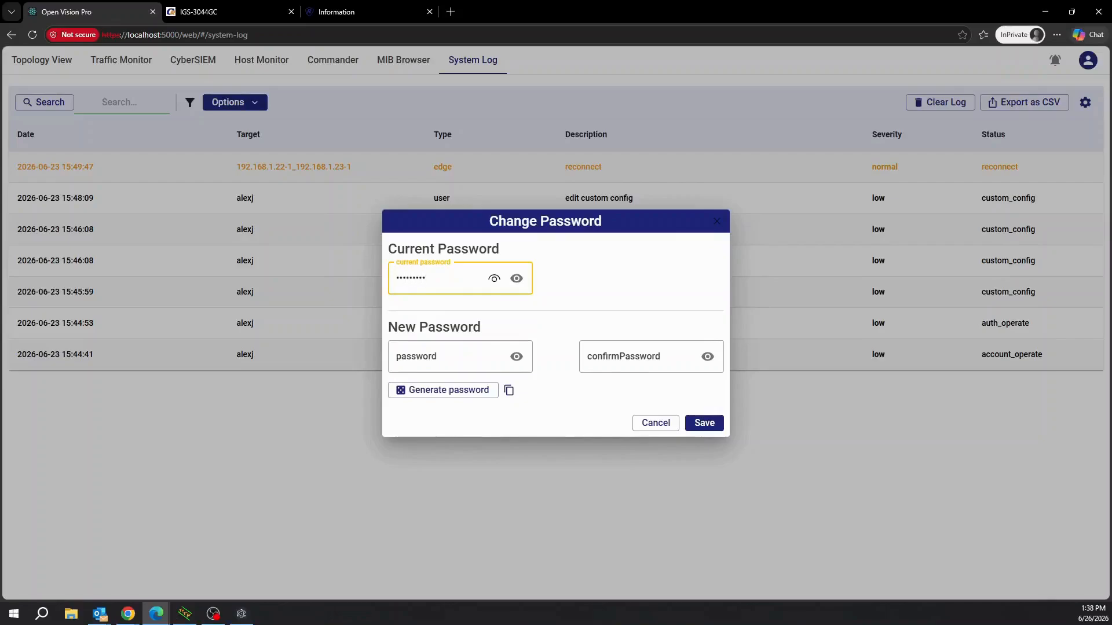
left_click(516, 279)
left_click(450, 356)
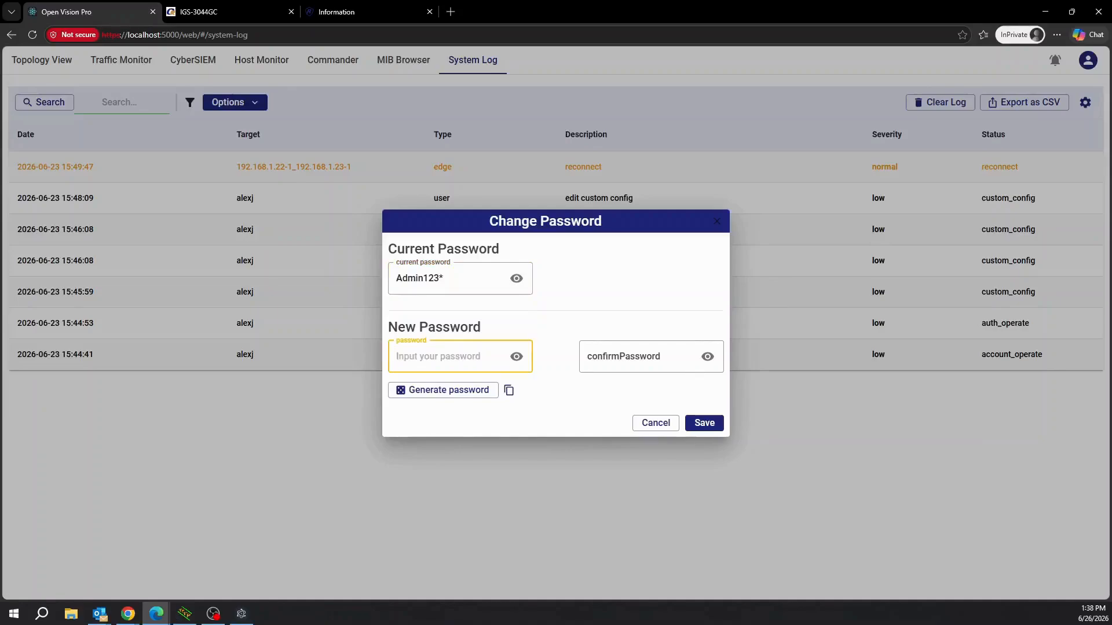
type("Admin999*")
left_click(653, 366)
type("Admin9")
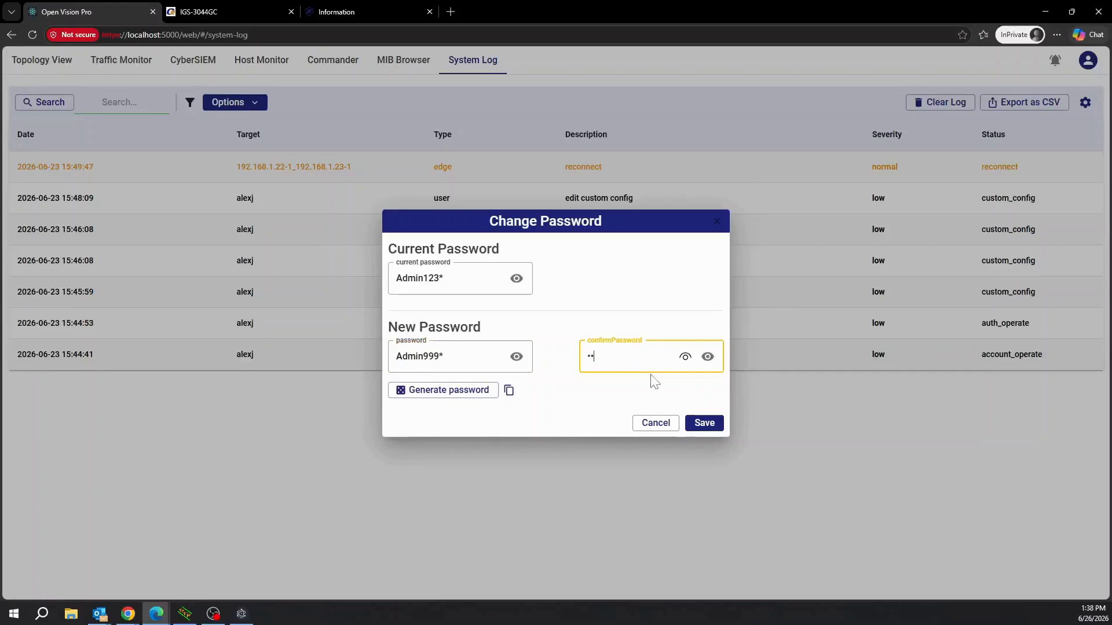
type("99*")
left_click(707, 357)
left_click(705, 423)
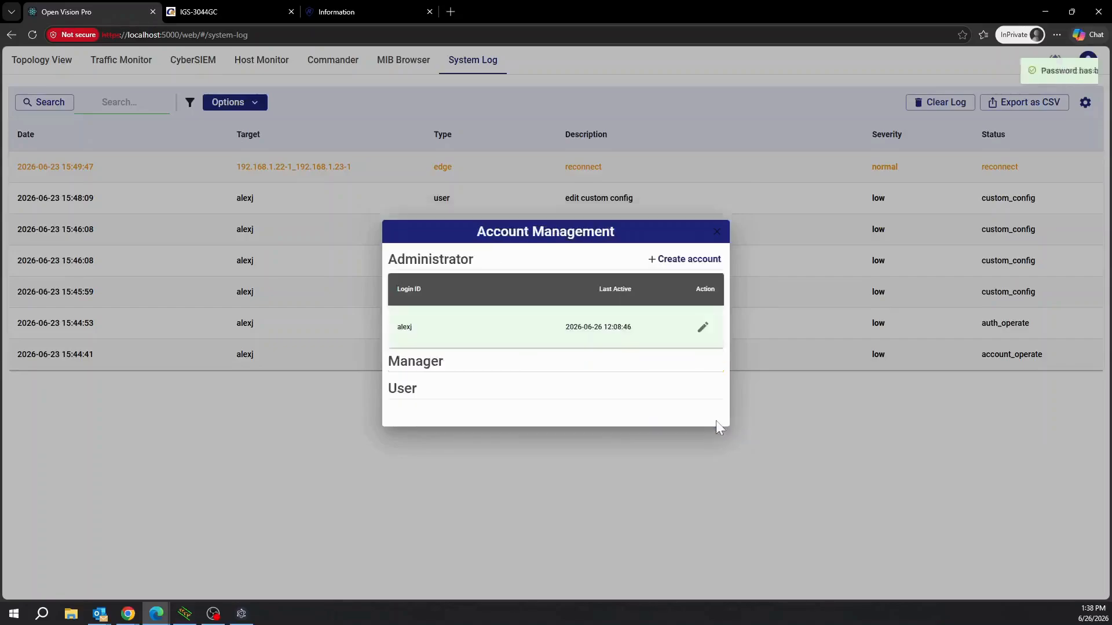
left_click(915, 451)
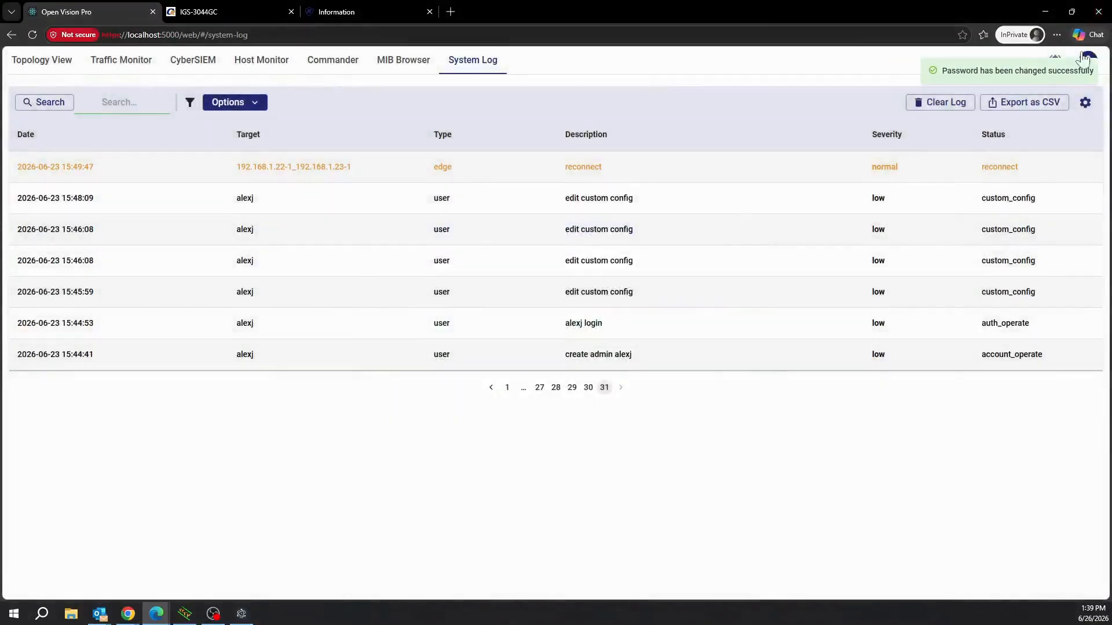
Log out and try signing in as the administrator with the old password.
left_click(1088, 61)
left_click(1048, 255)
left_click(545, 282)
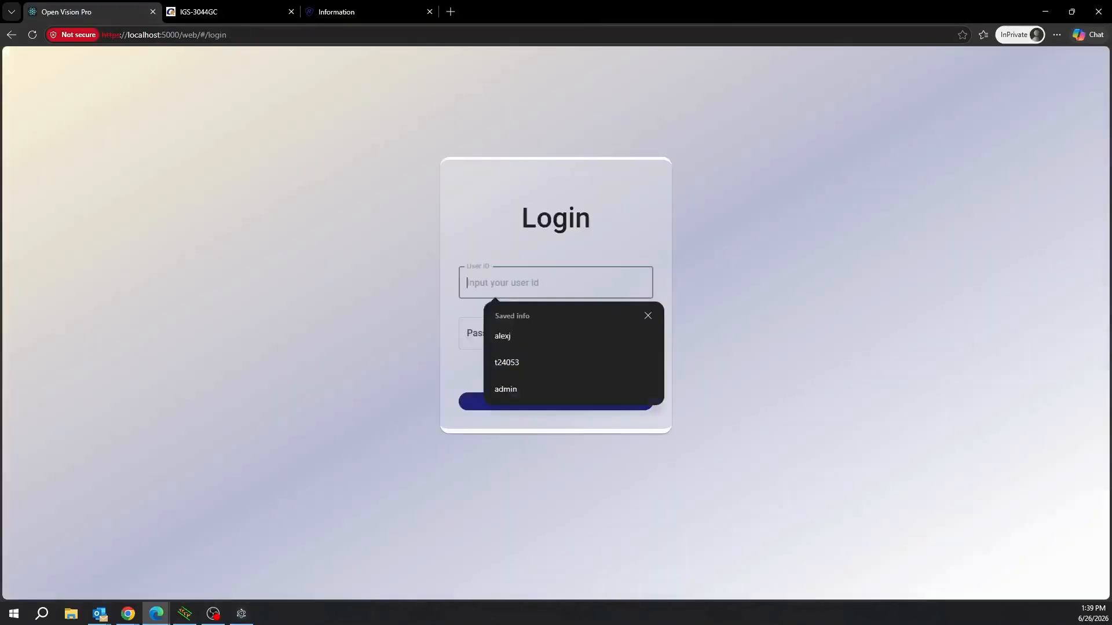
type("alexj")
key("Tab")
type("•••••••••")
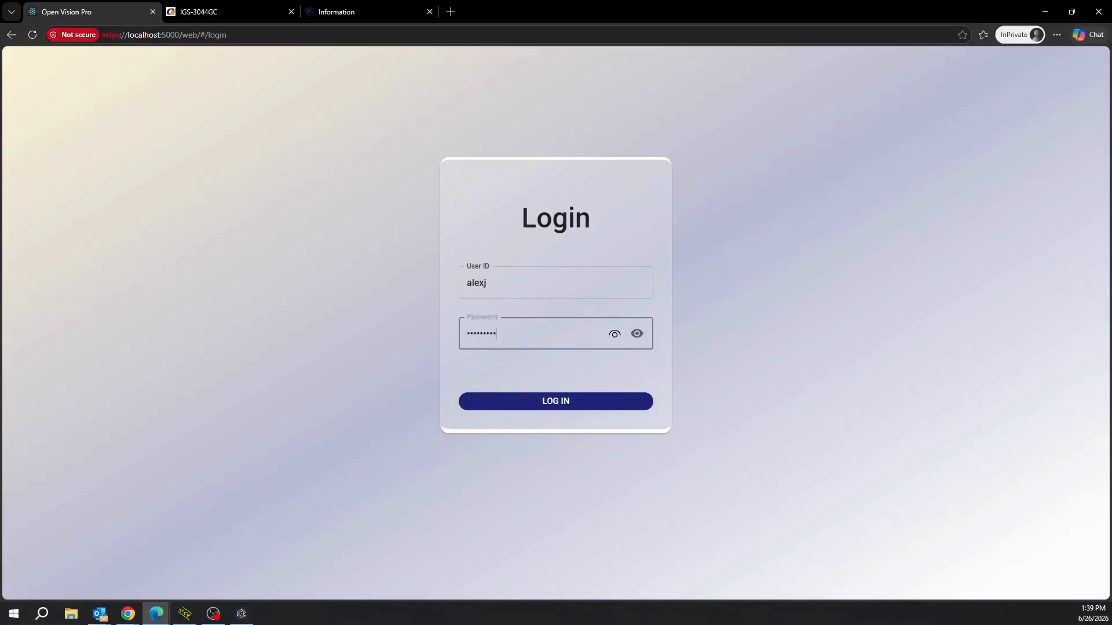
left_click(637, 334)
left_click(603, 405)
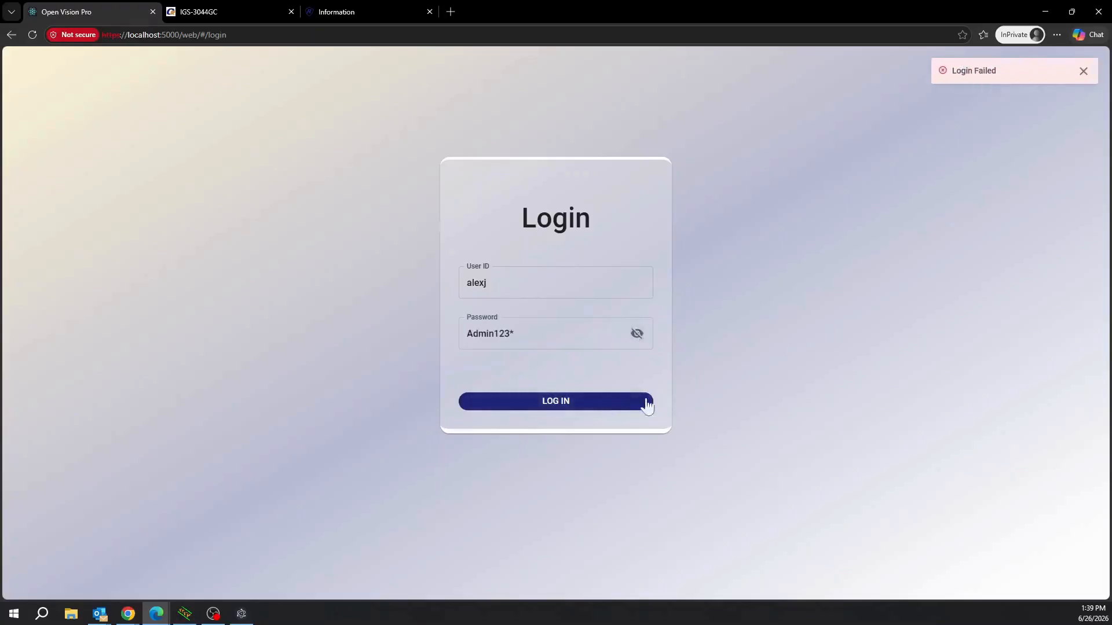
Correct the password to the new one and log in successfully.
left_click(515, 334)
key("BackSpace")
key("BackSpace")
key("BackSpace")
key("BackSpace")
type("999")
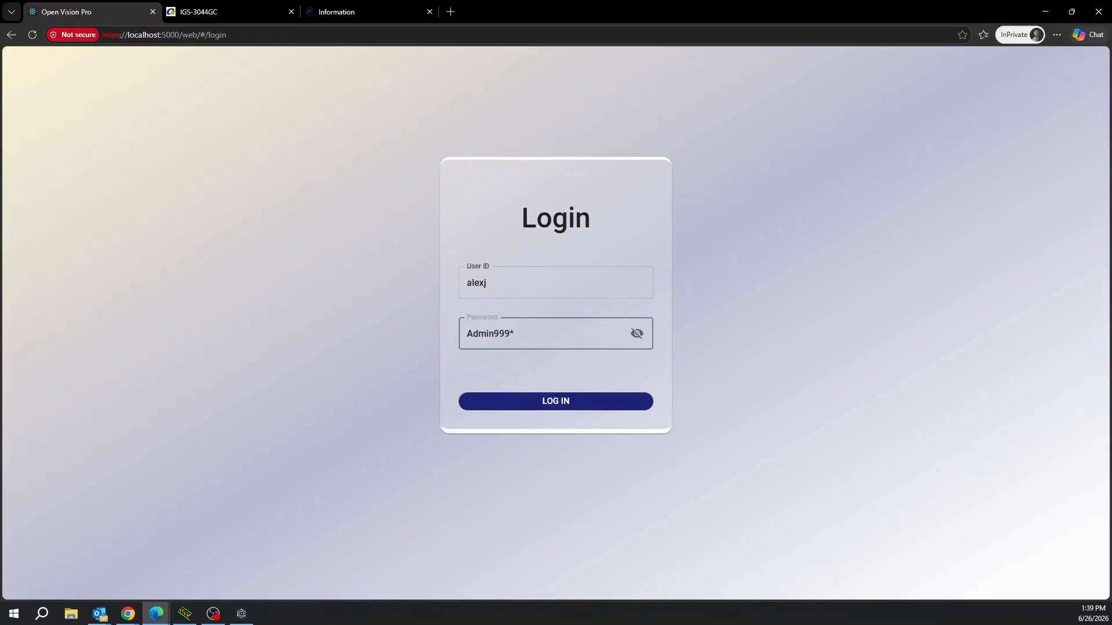
left_click(590, 404)
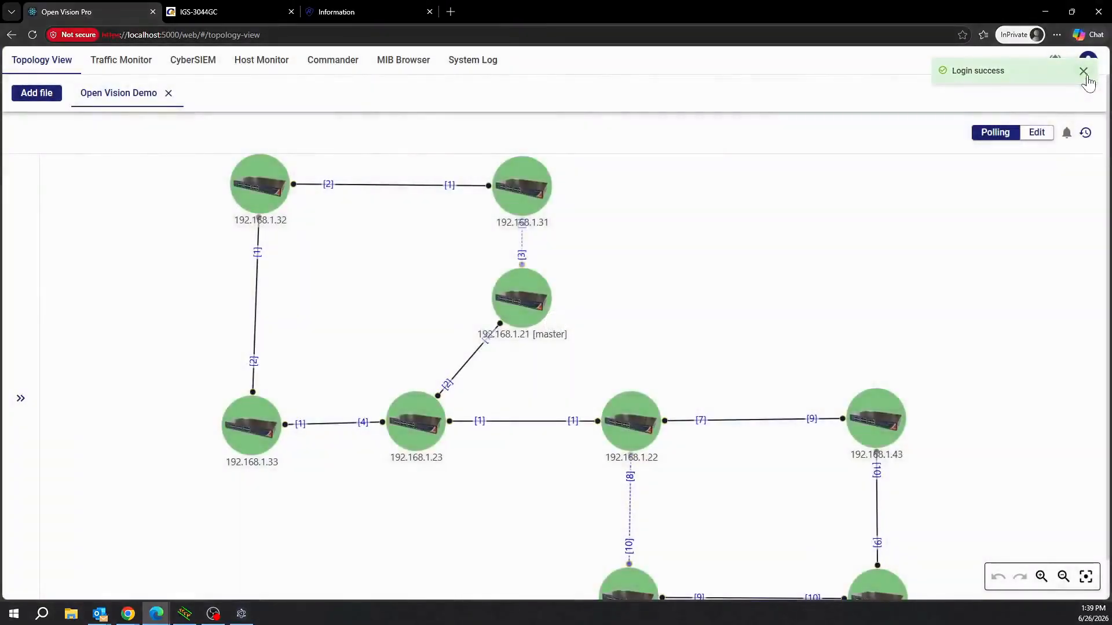
Start a new account with login ID managerA and enter its password and confirmation.
left_click(1083, 71)
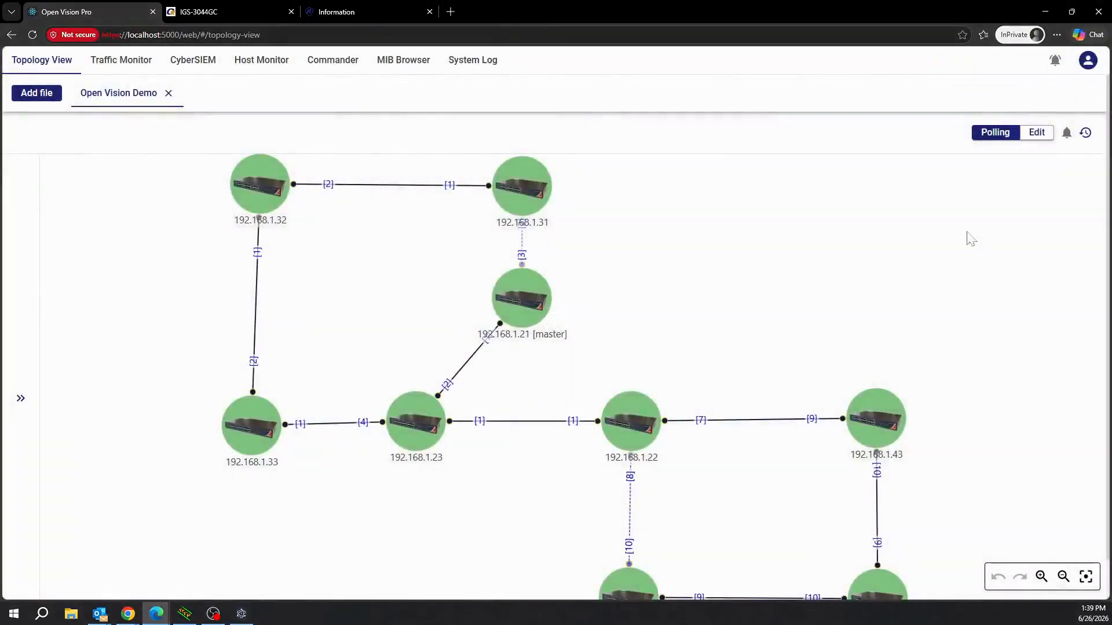
left_click(1088, 60)
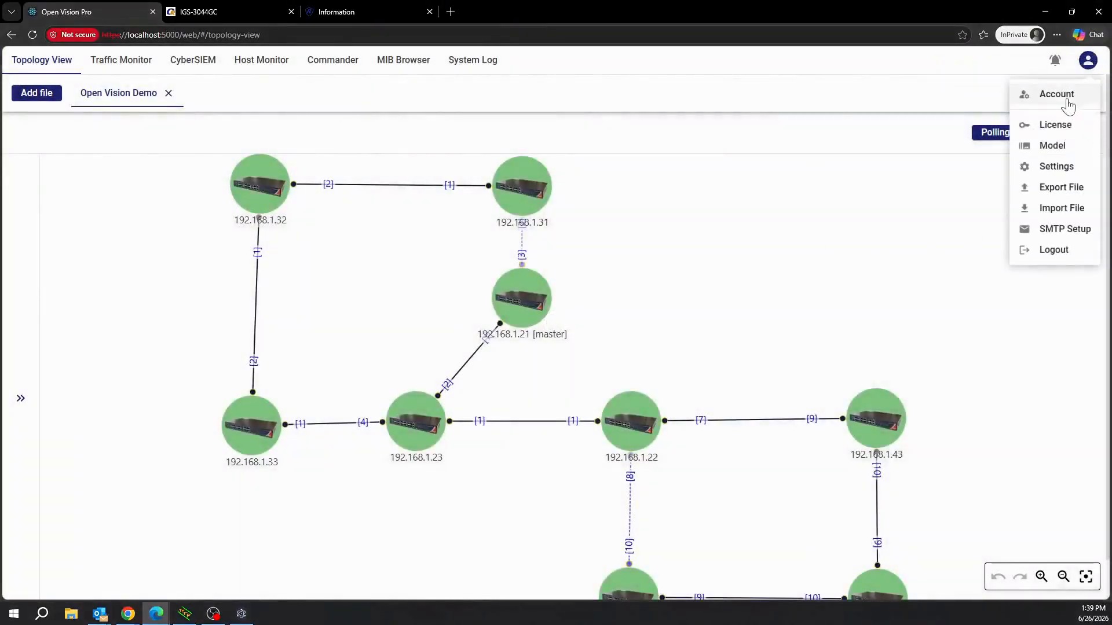
left_click(1068, 105)
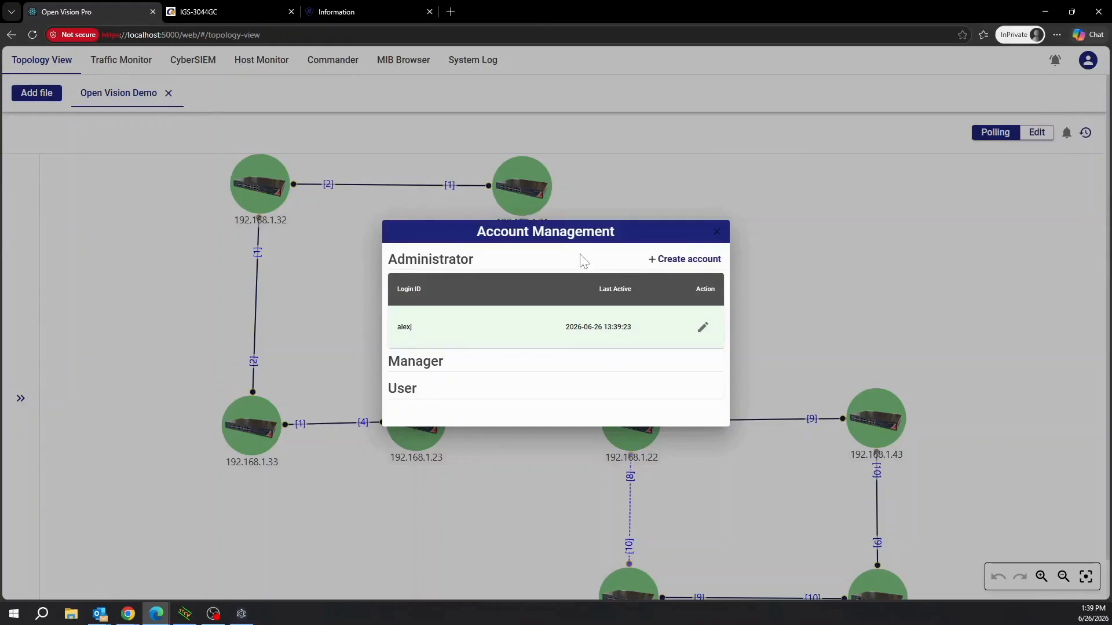
left_click(685, 259)
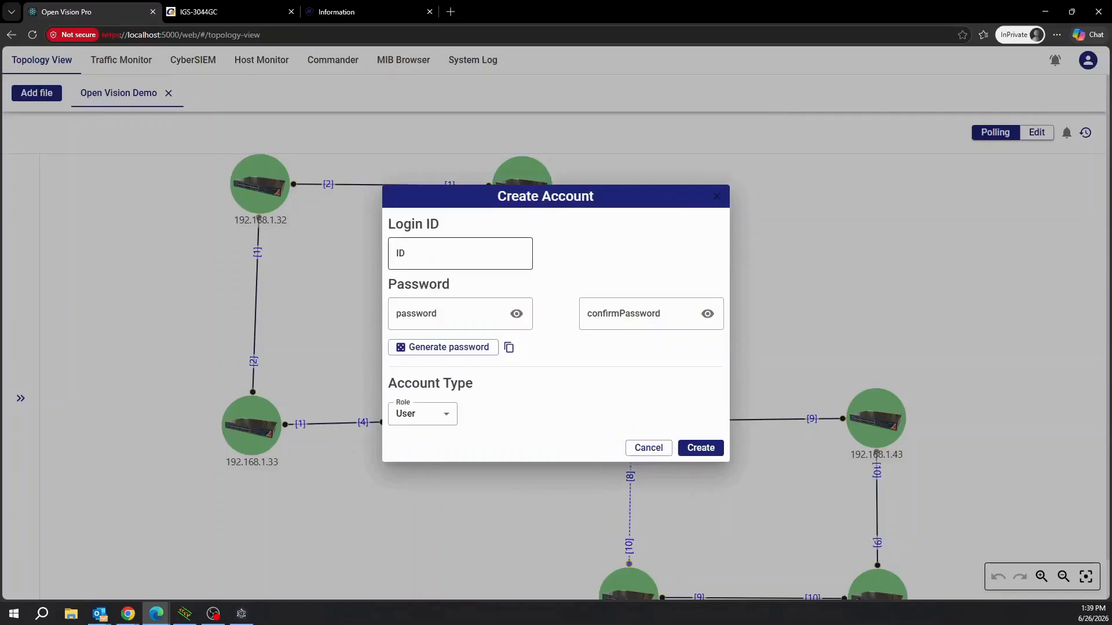
left_click(457, 254)
type("man")
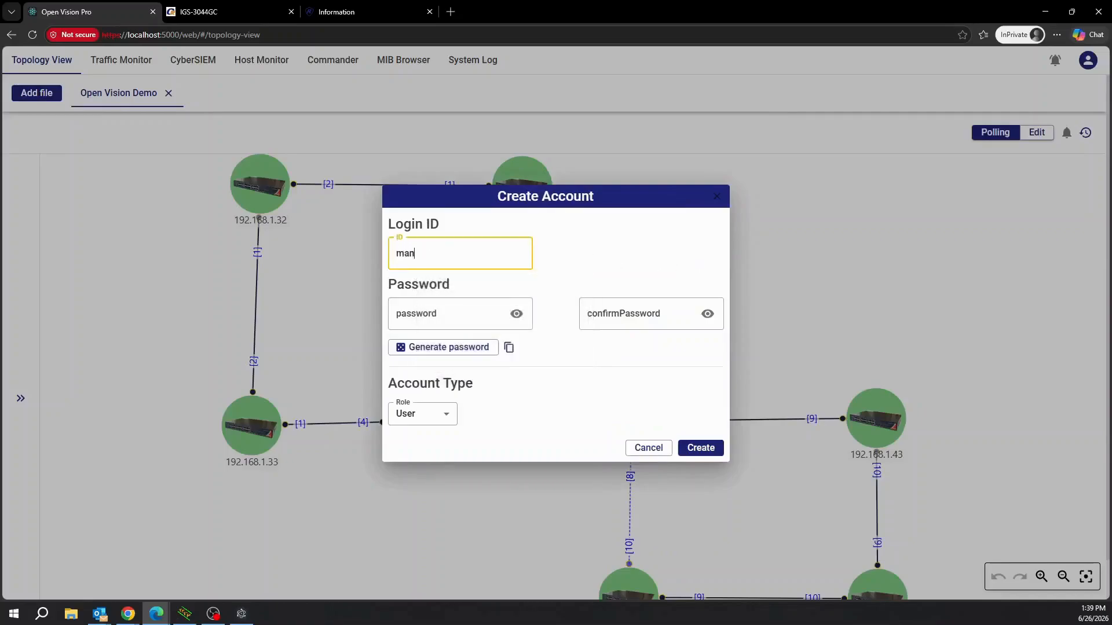
type("agerA")
left_click(449, 314)
type("•••••••")
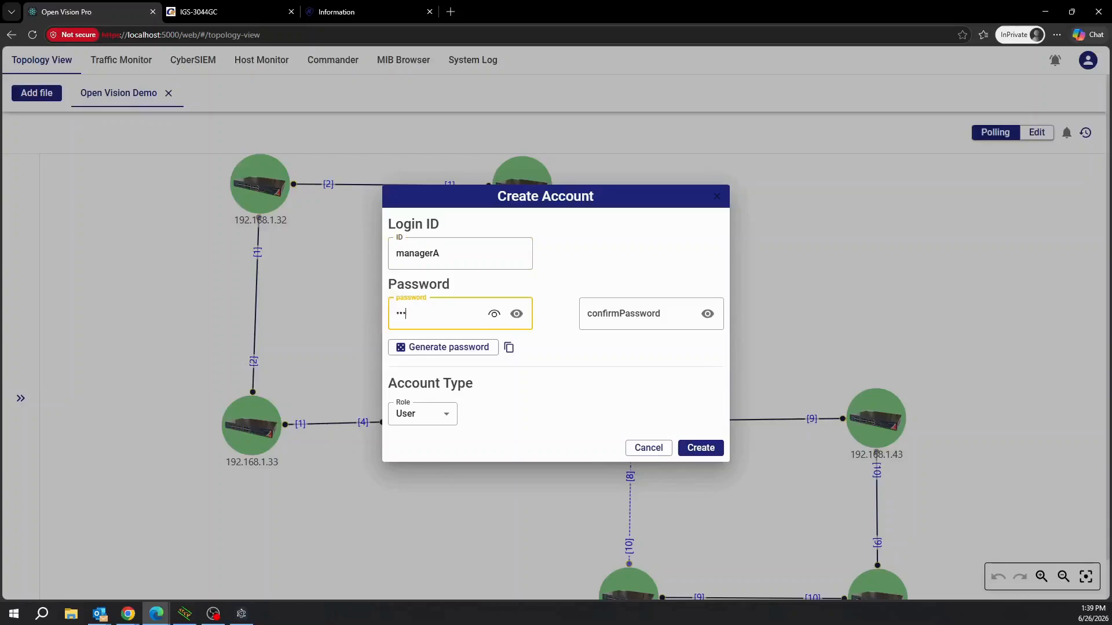
type("•••••")
left_click(517, 314)
left_click(588, 313)
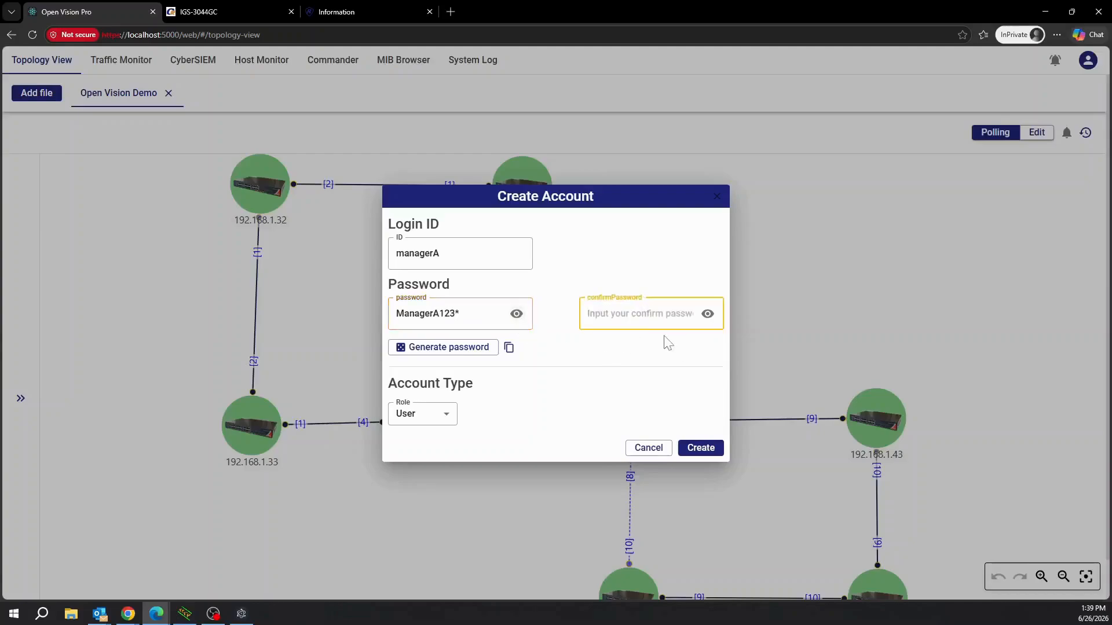
type("ManagerA123*")
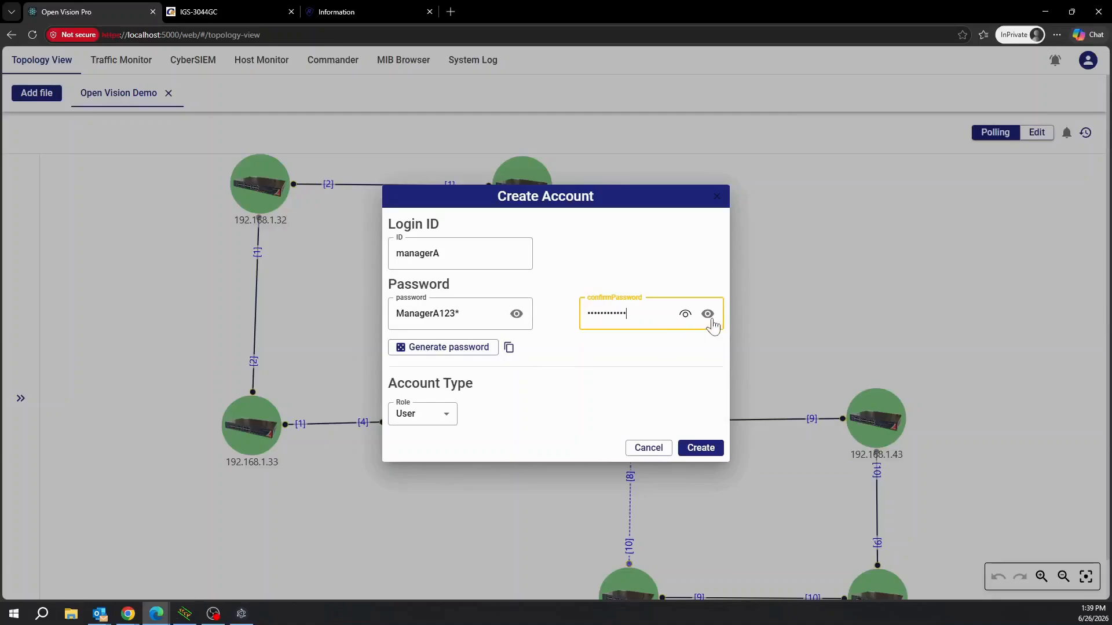
left_click(707, 315)
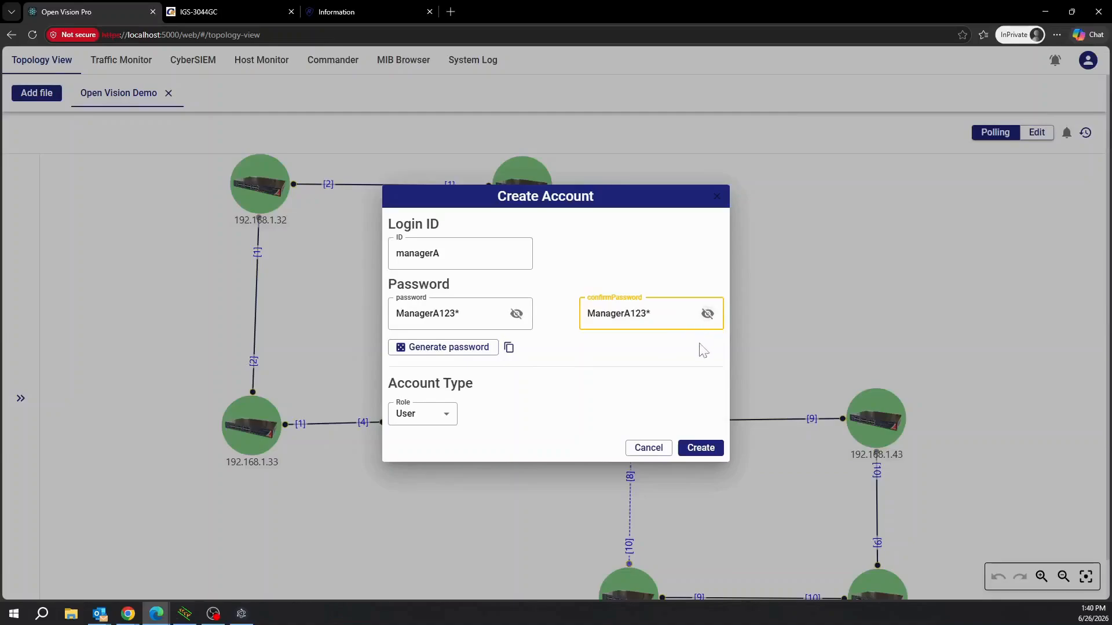
Set the role to Manager, create the account, and close Account Management.
left_click(445, 424)
left_click(435, 443)
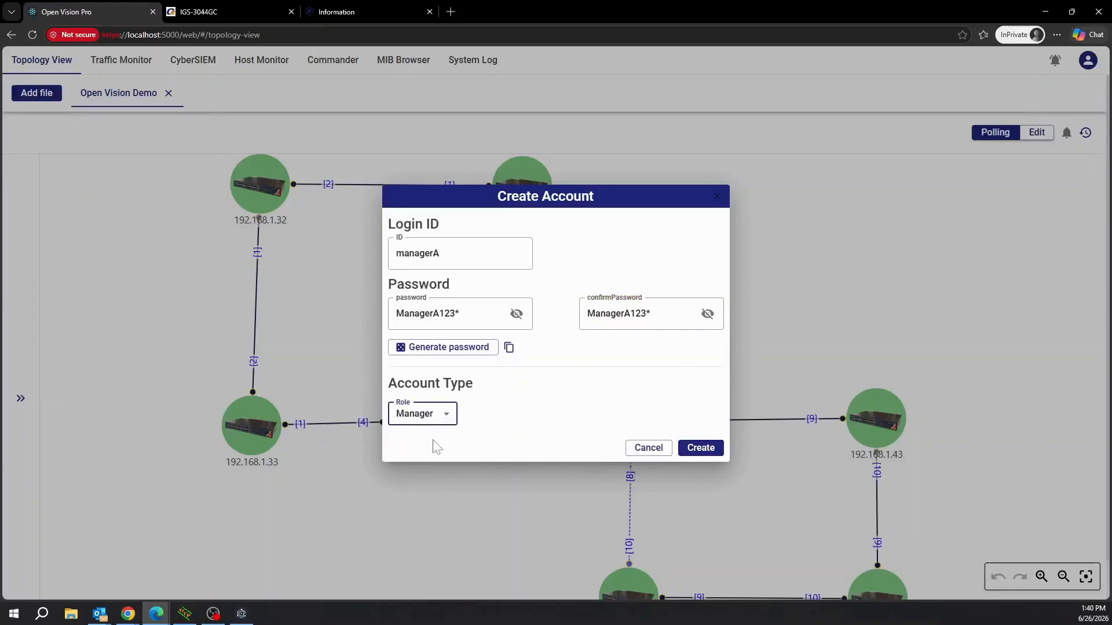
left_click(576, 408)
left_click(693, 455)
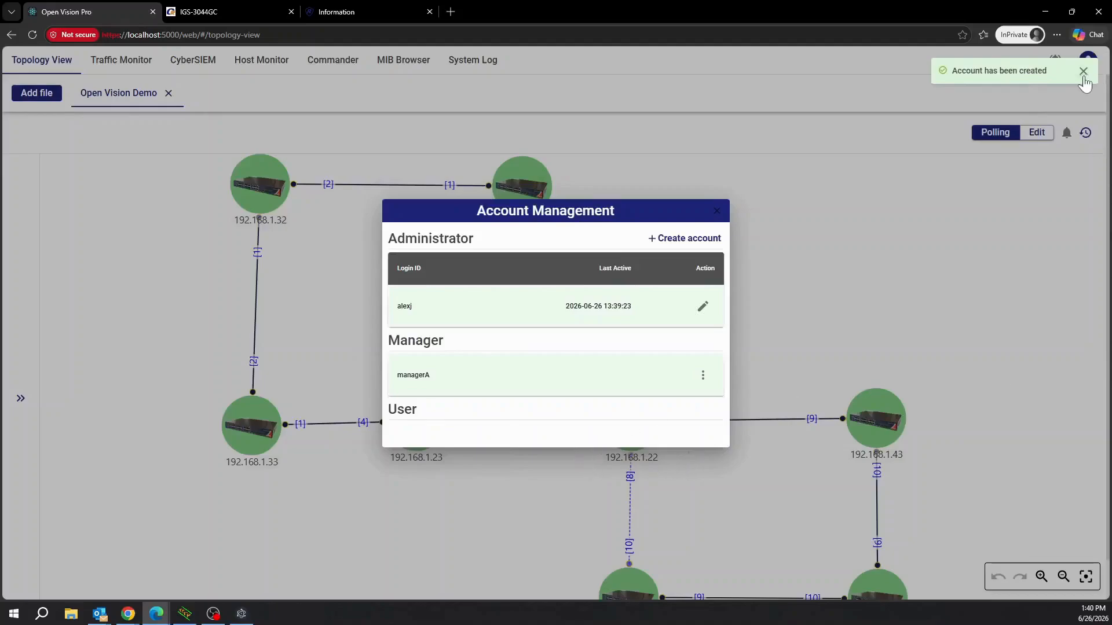
left_click(1083, 72)
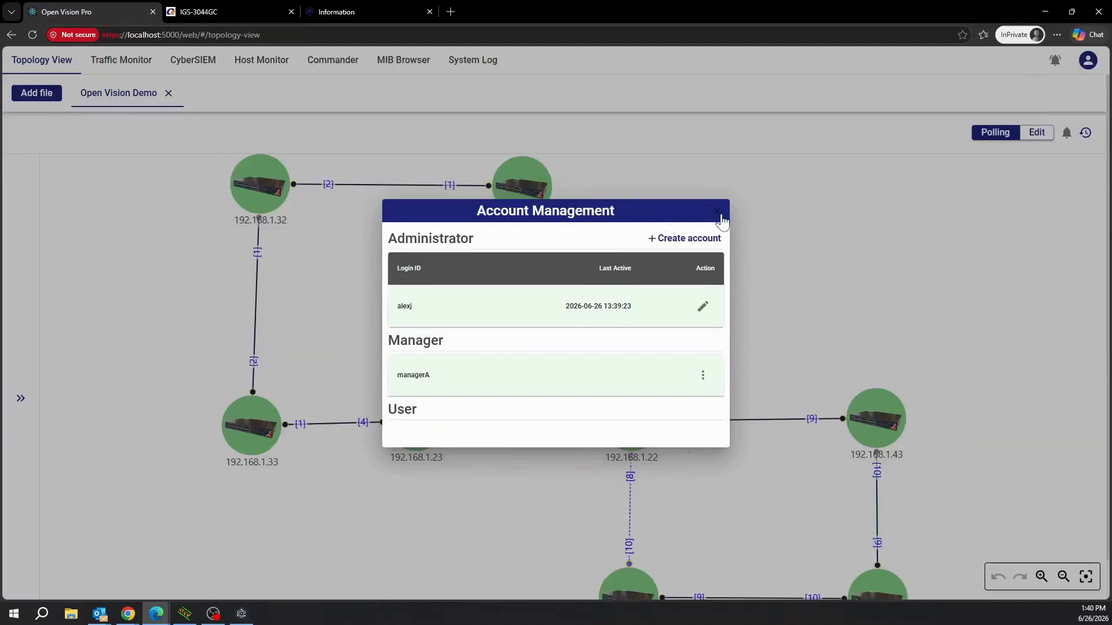
left_click(719, 213)
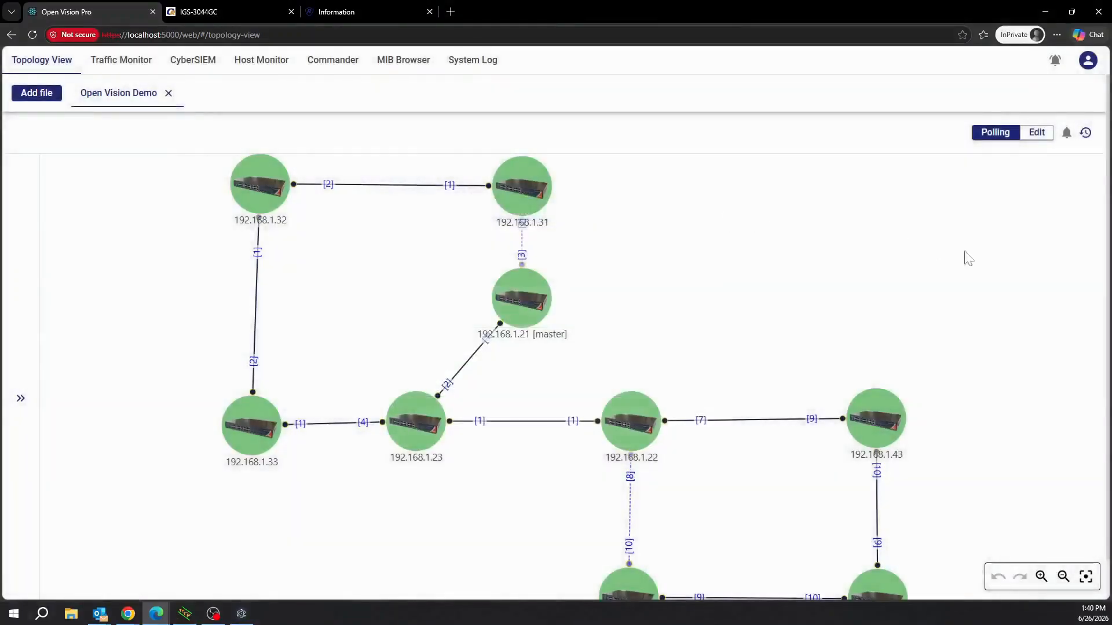
Log out and enter user ID ManagerA on the login screen.
left_click(1088, 60)
left_click(1063, 251)
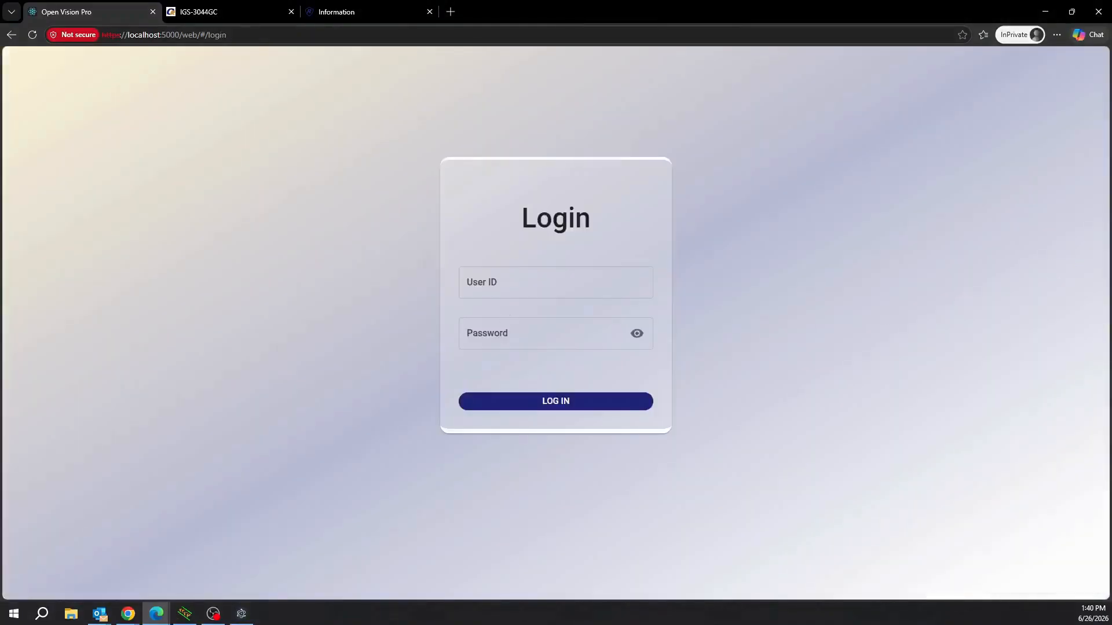
left_click(609, 292)
type("Manager")
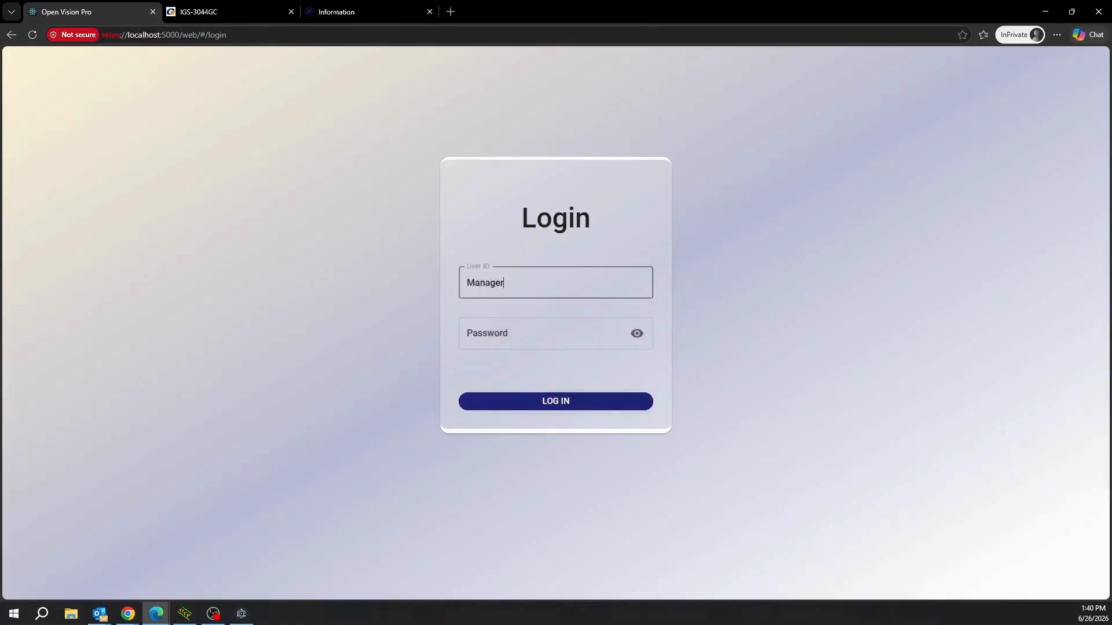
type("A")
key("Tab")
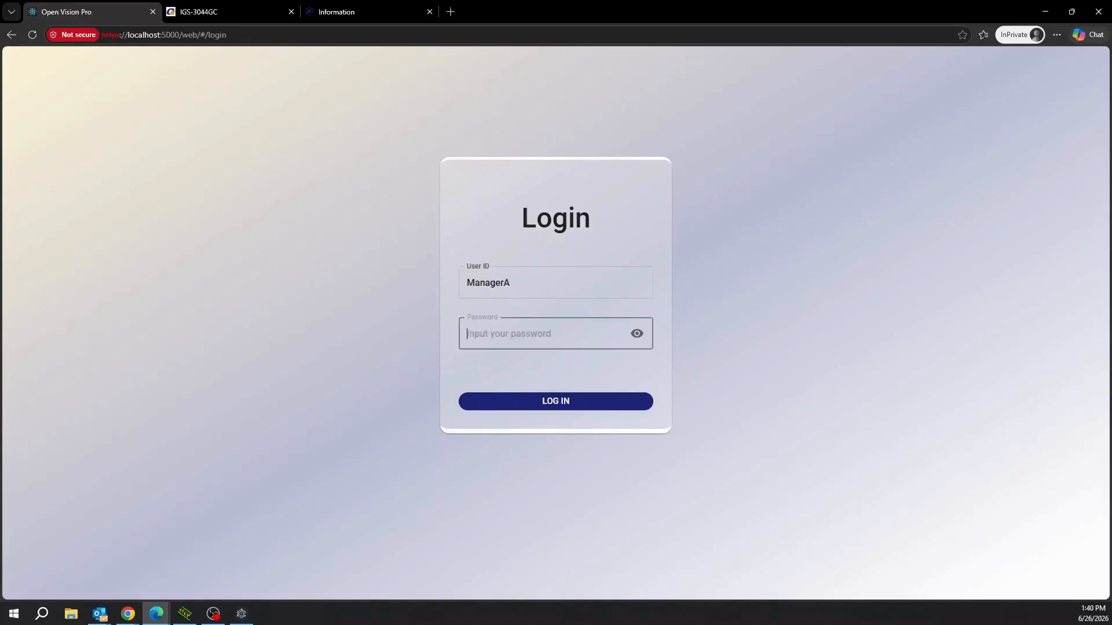
Correct the user ID to lowercase managerA, enter the password, and log in.
left_click(475, 283)
key("BackSpace")
type("m")
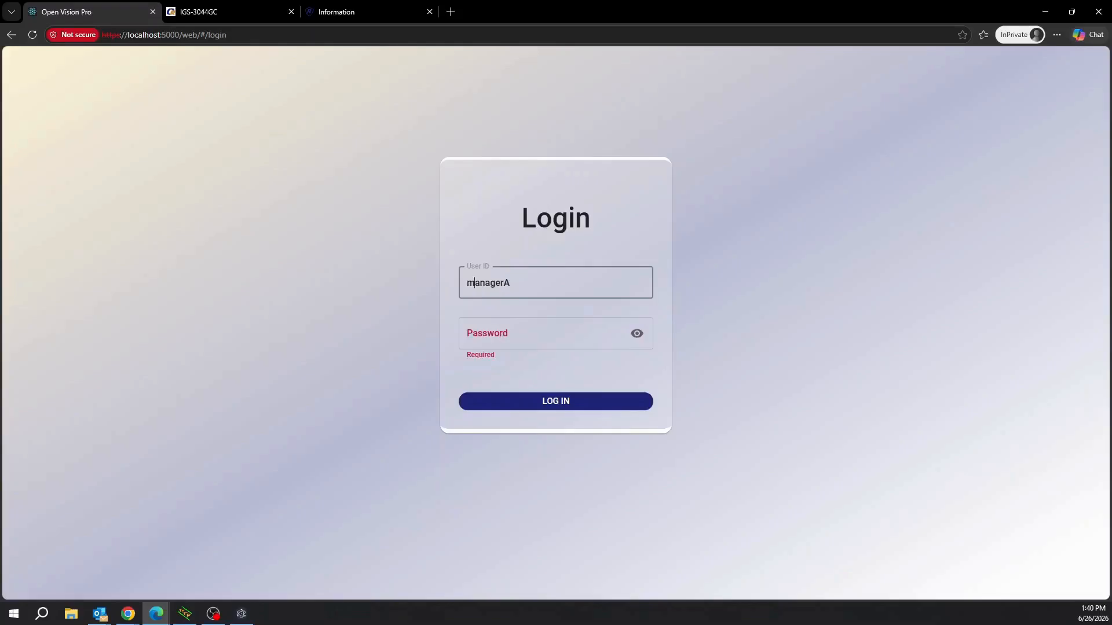
key("Tab")
type("•••••••")
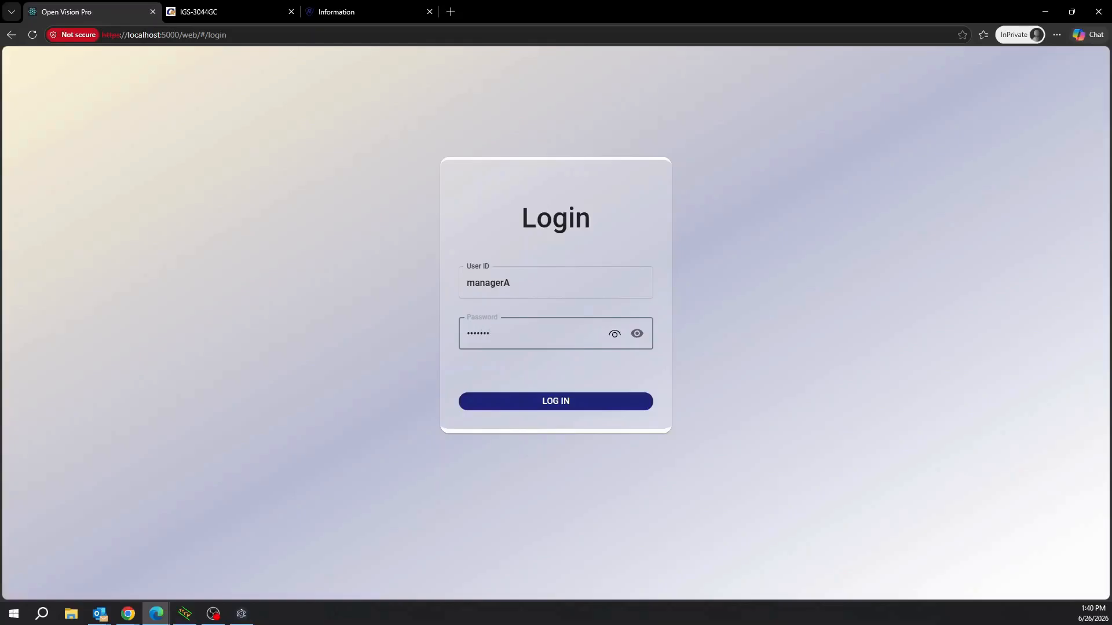
type("••••")
left_click(637, 334)
left_click(565, 401)
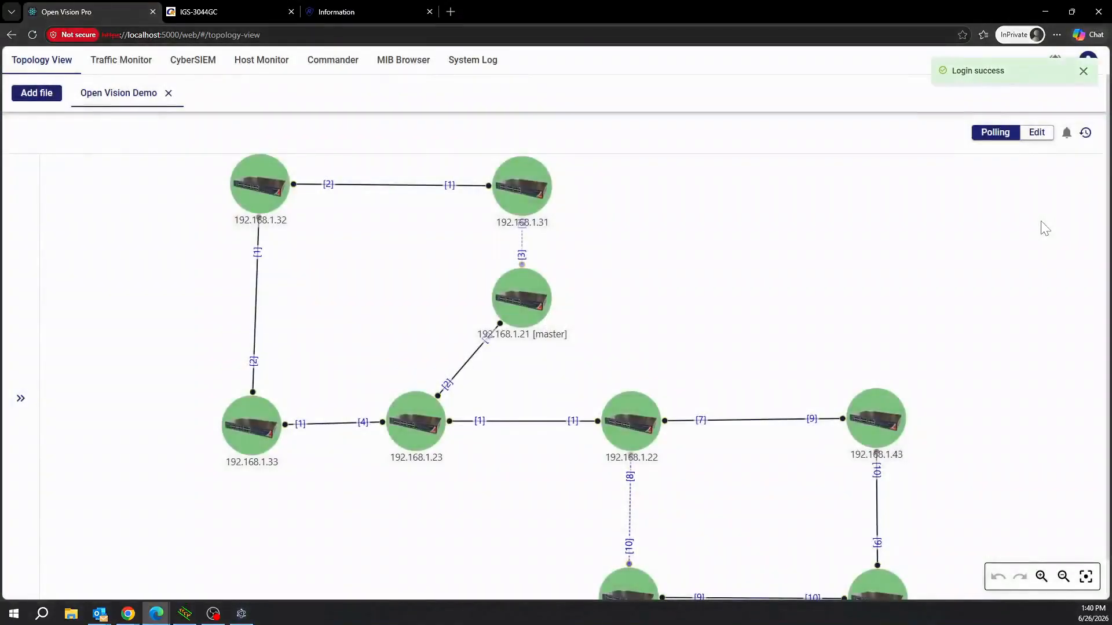
left_click(1082, 72)
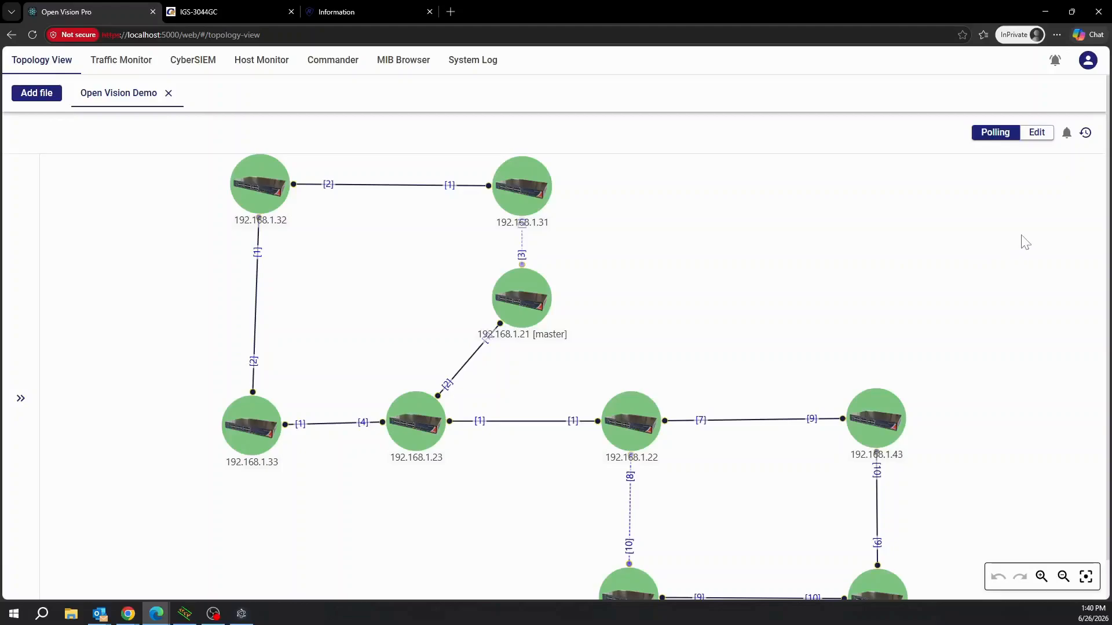
In Edit mode, drag switch 192.168.1.31 right, save the topology file, and return to Polling.
left_click(1036, 133)
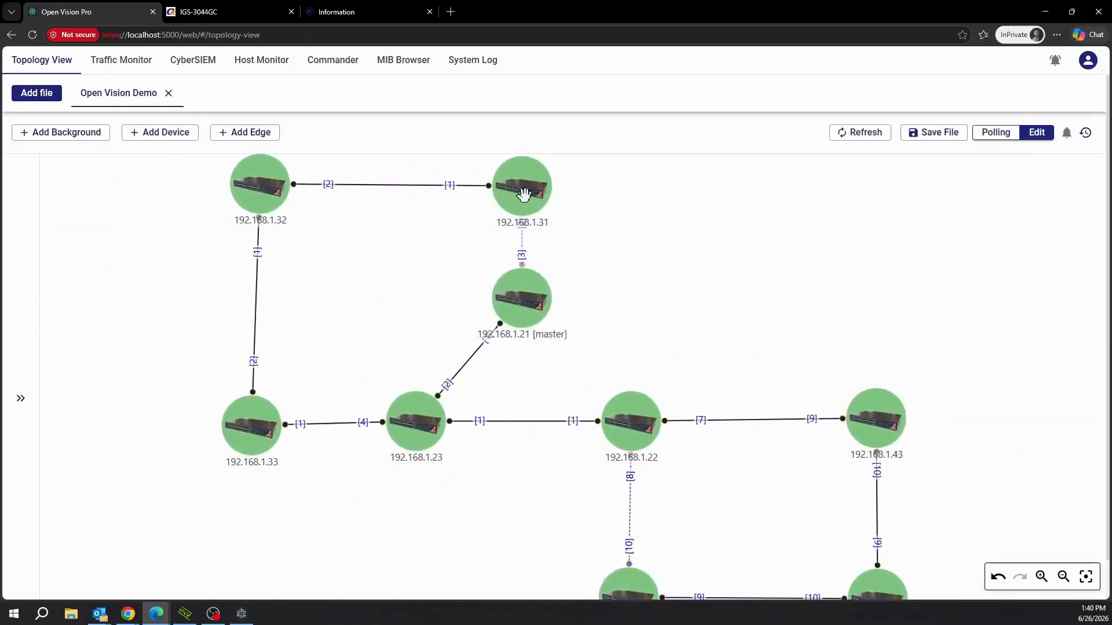
left_click_drag(525, 194, 785, 194)
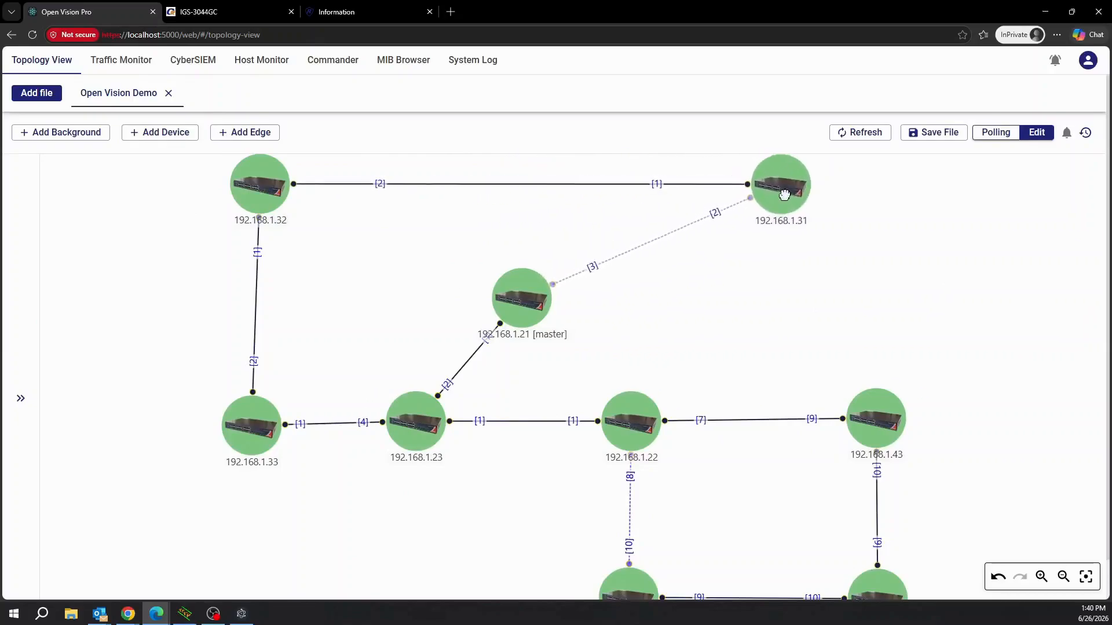
left_click(935, 133)
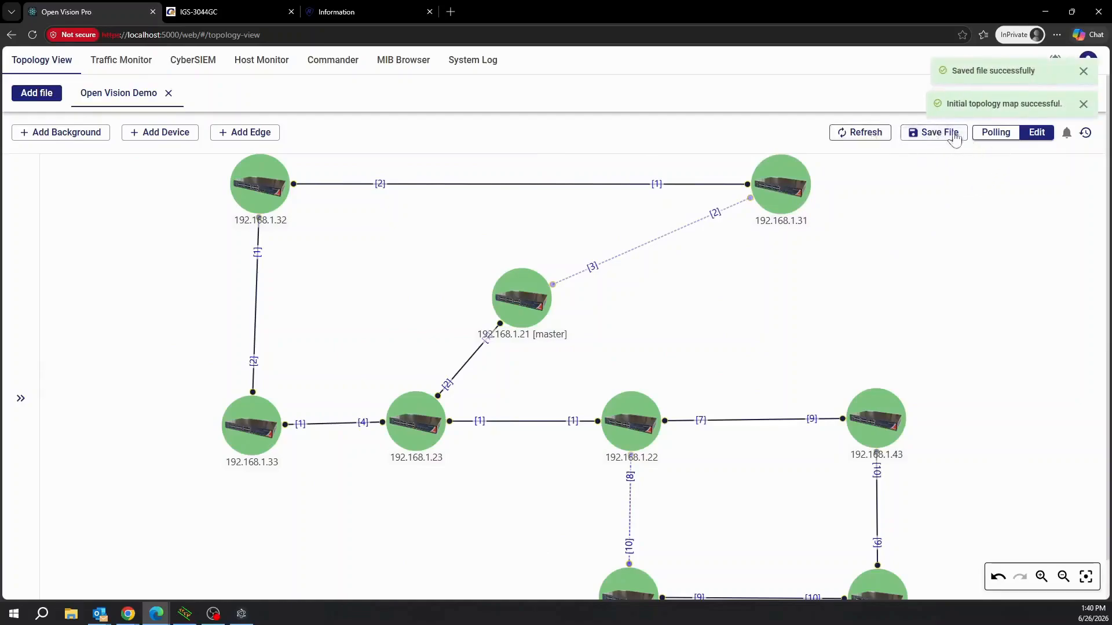
left_click(996, 134)
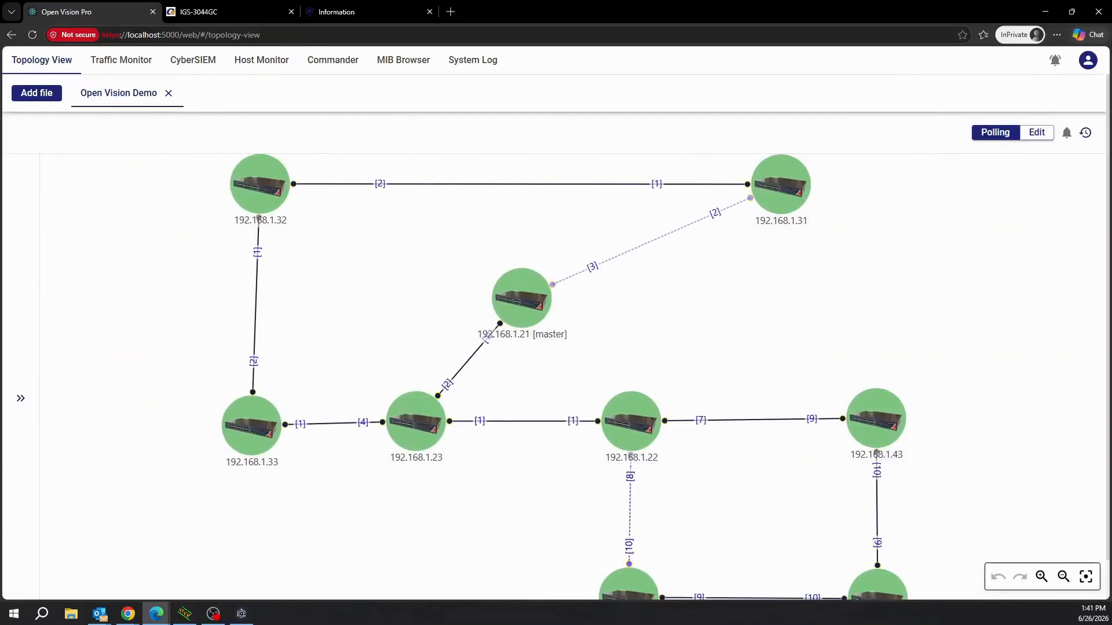
Log out of managerA and sign in with the administrator's user ID and password.
left_click(1088, 61)
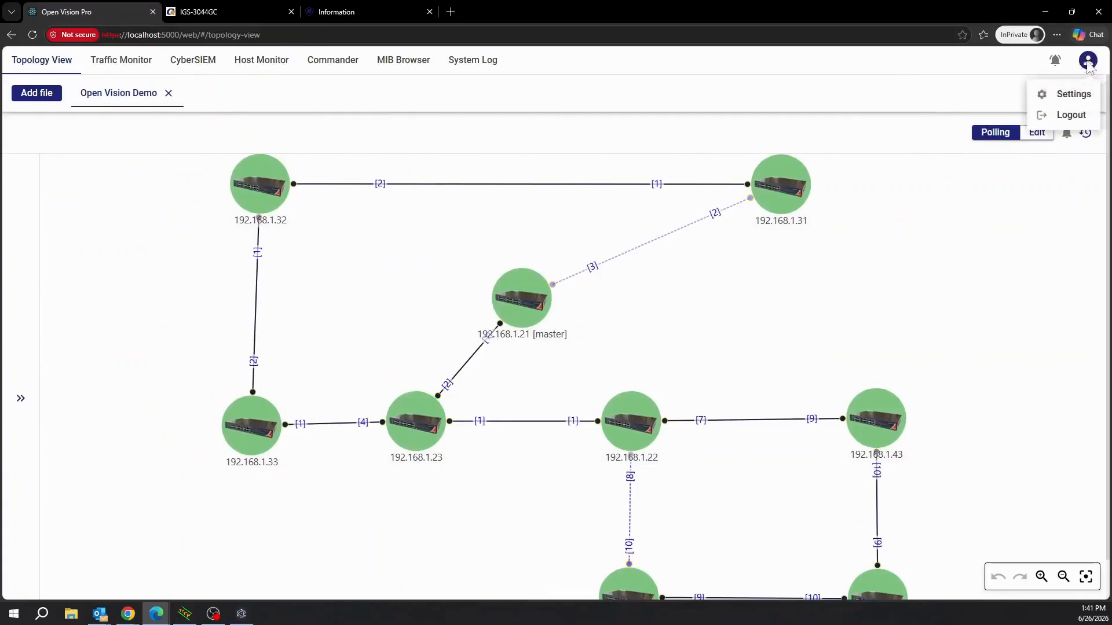
left_click(1071, 115)
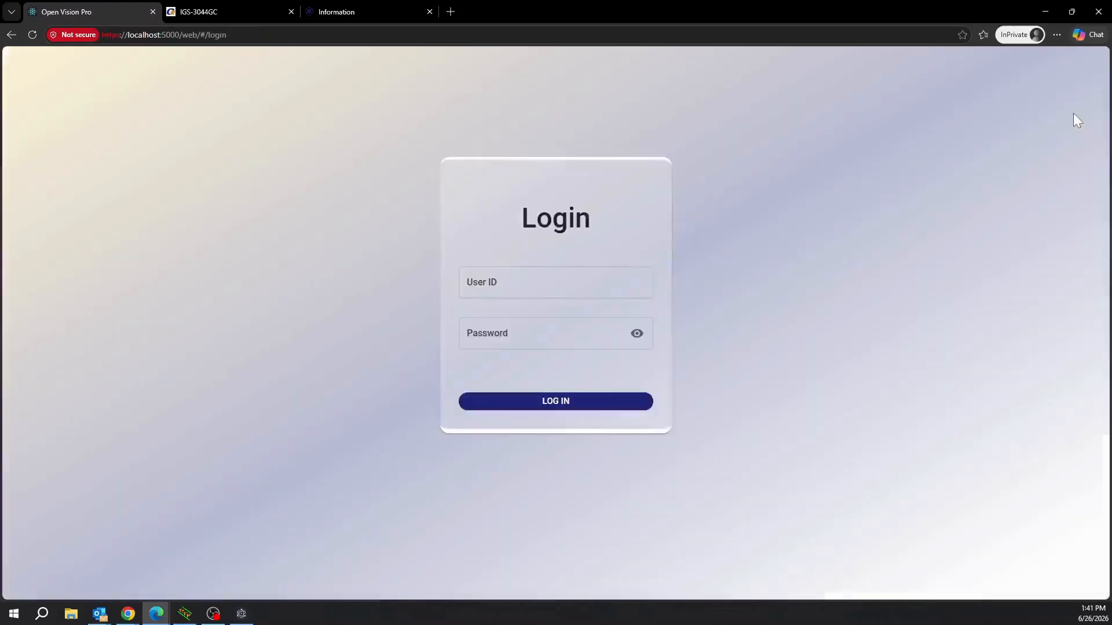
left_click(640, 290)
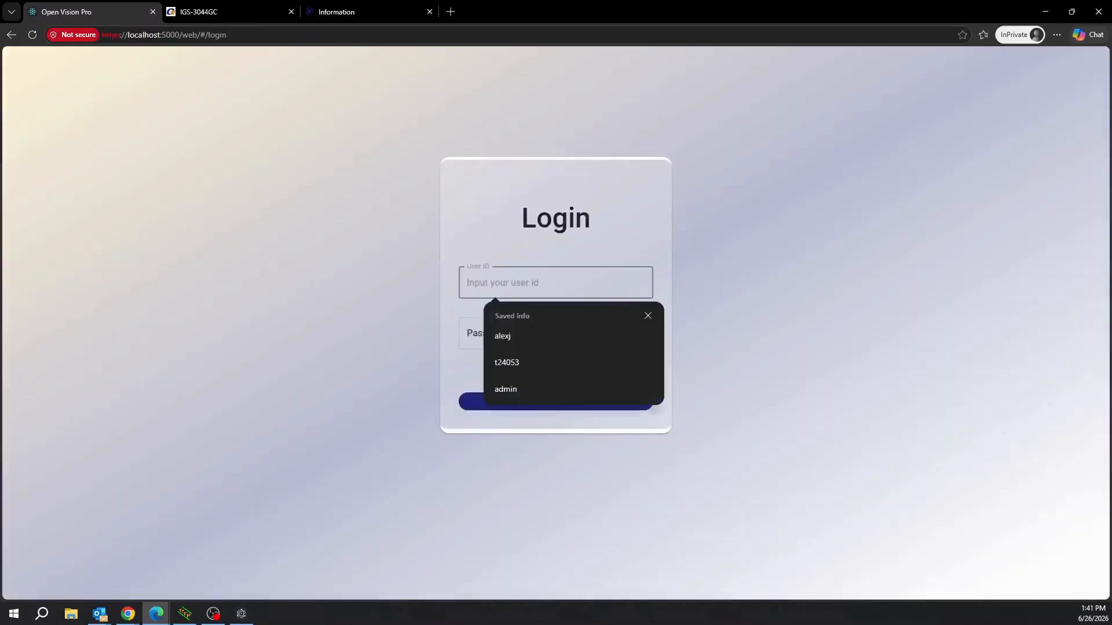
type("alexj")
key("Tab")
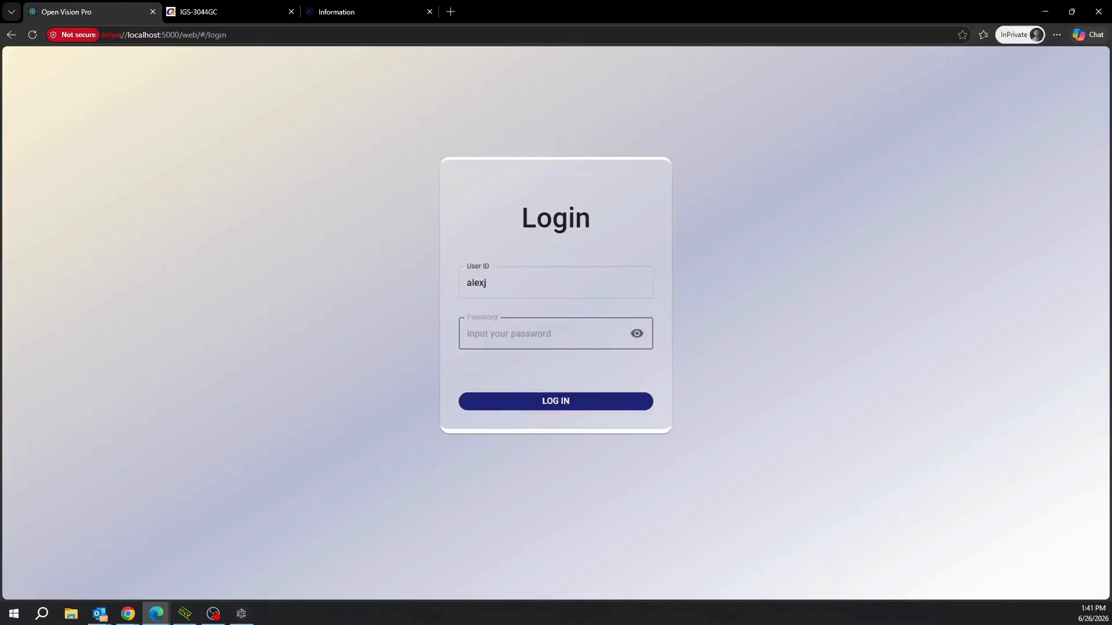
type("••••••••")
left_click(638, 337)
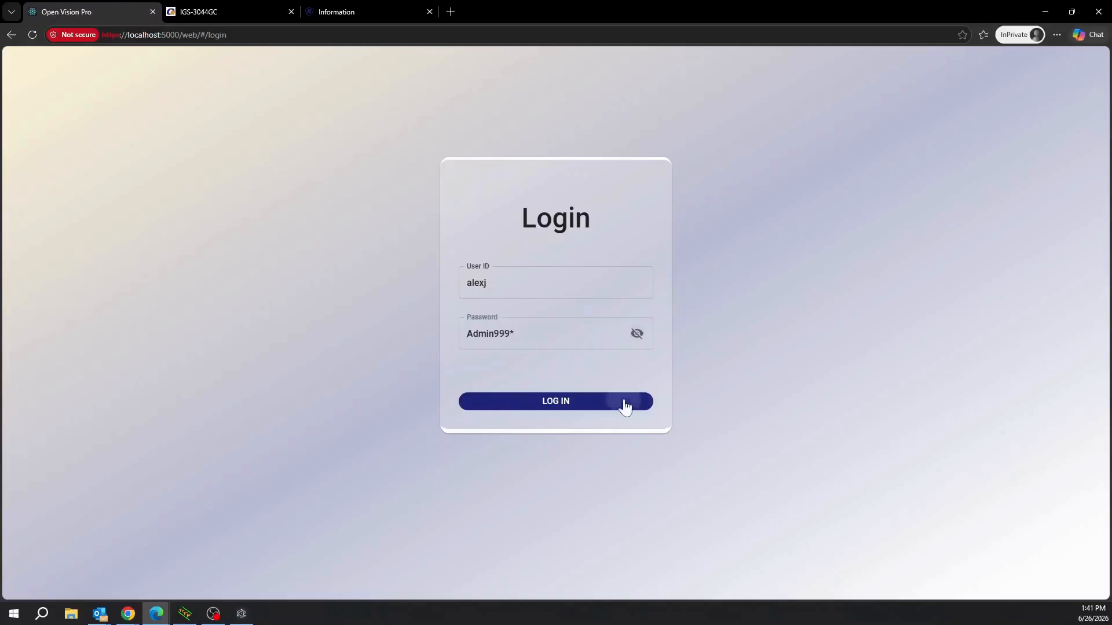
left_click(624, 401)
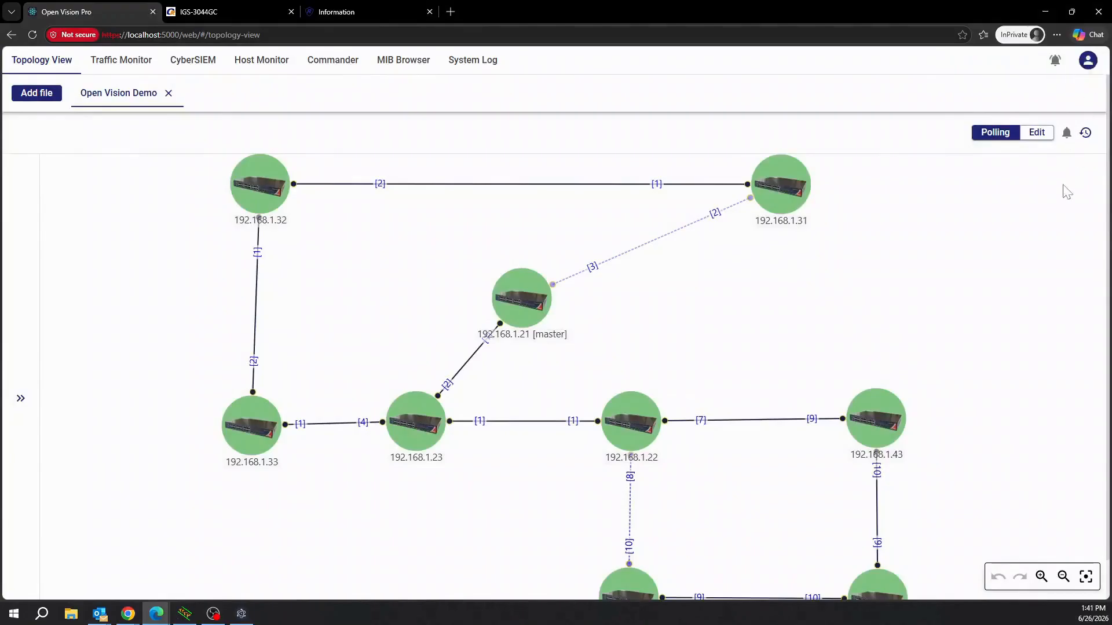
Start a new account in Account Management with login ID userA.
left_click(1088, 60)
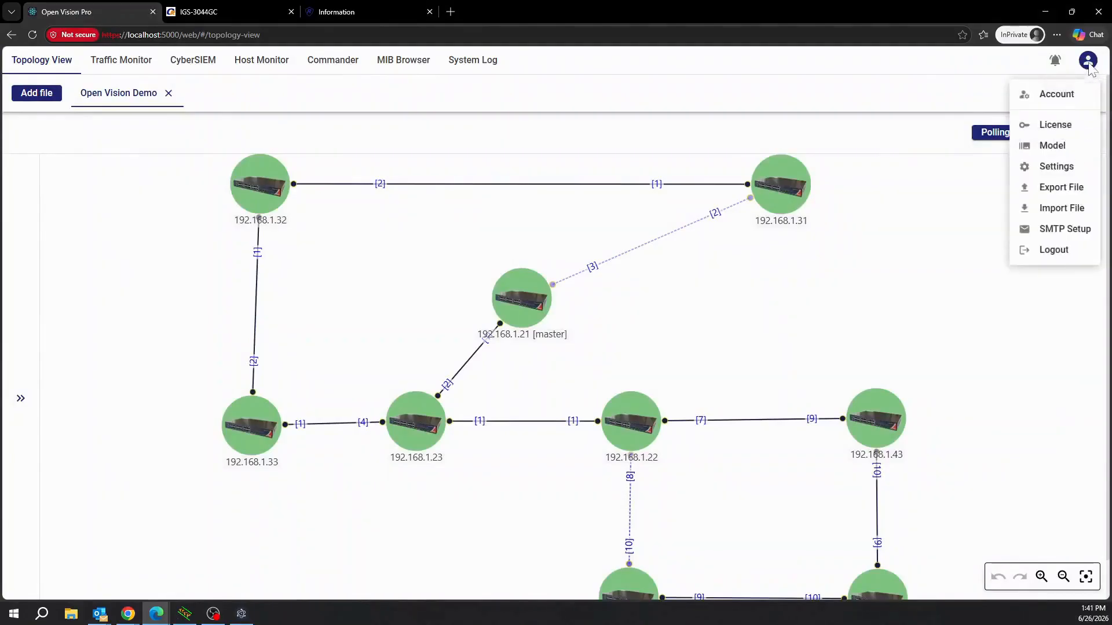
left_click(1075, 92)
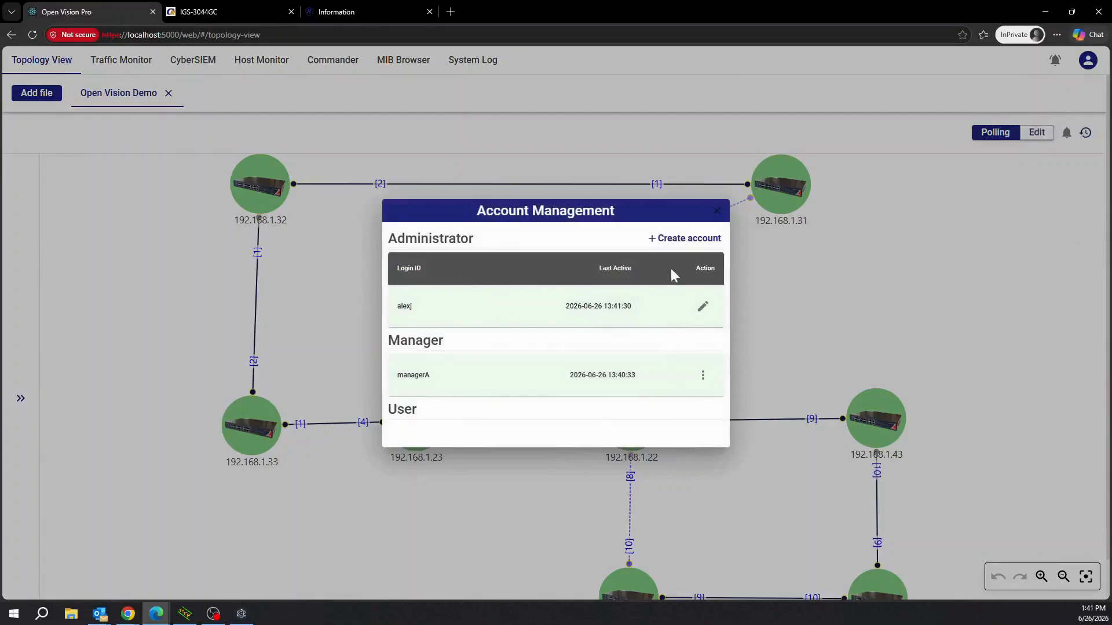
left_click(700, 243)
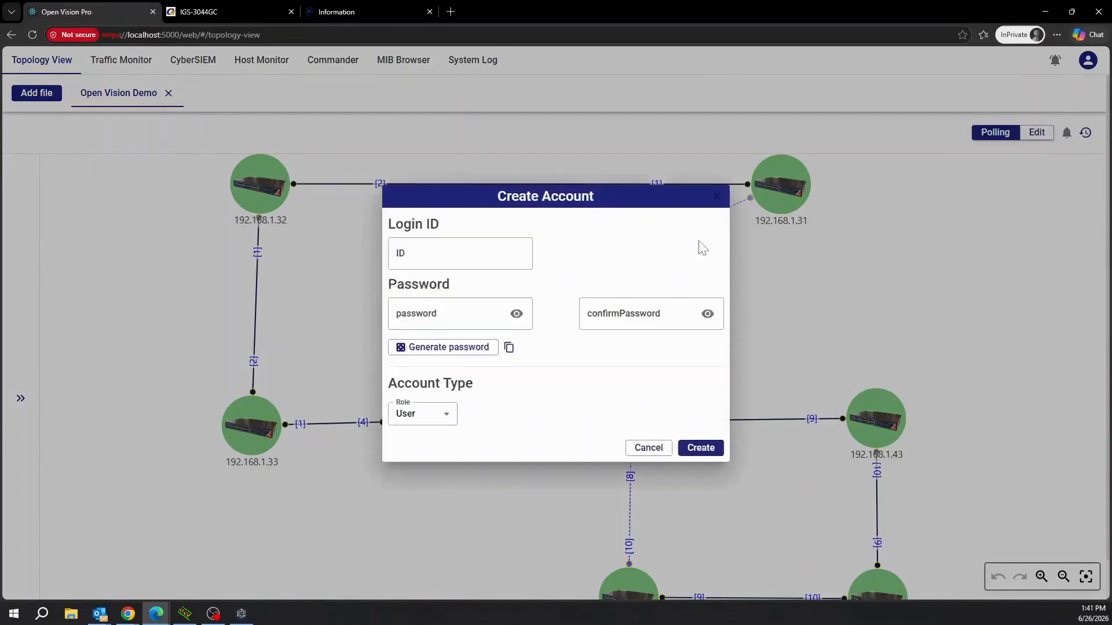
left_click(452, 255)
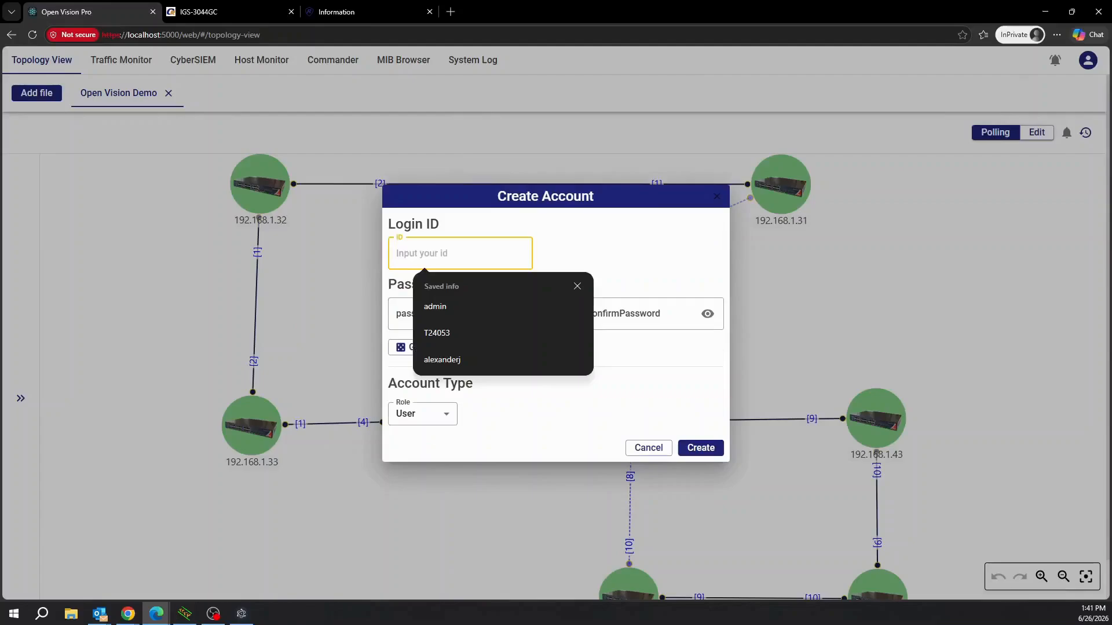
type("userA")
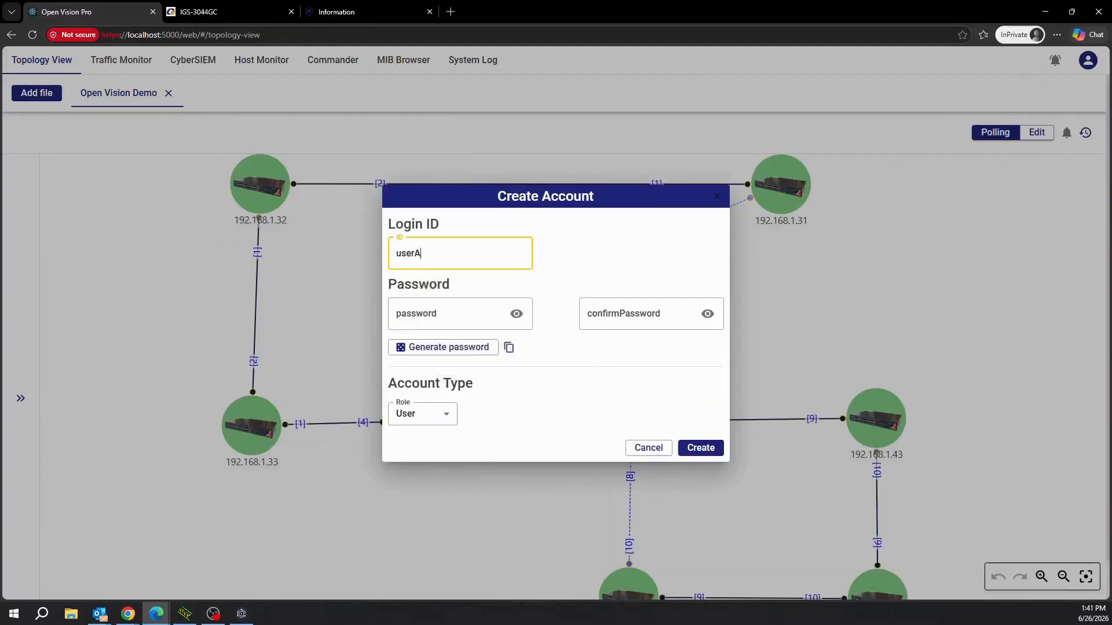
Enter and confirm the account's password, keep the role as User, and create it.
left_click(460, 314)
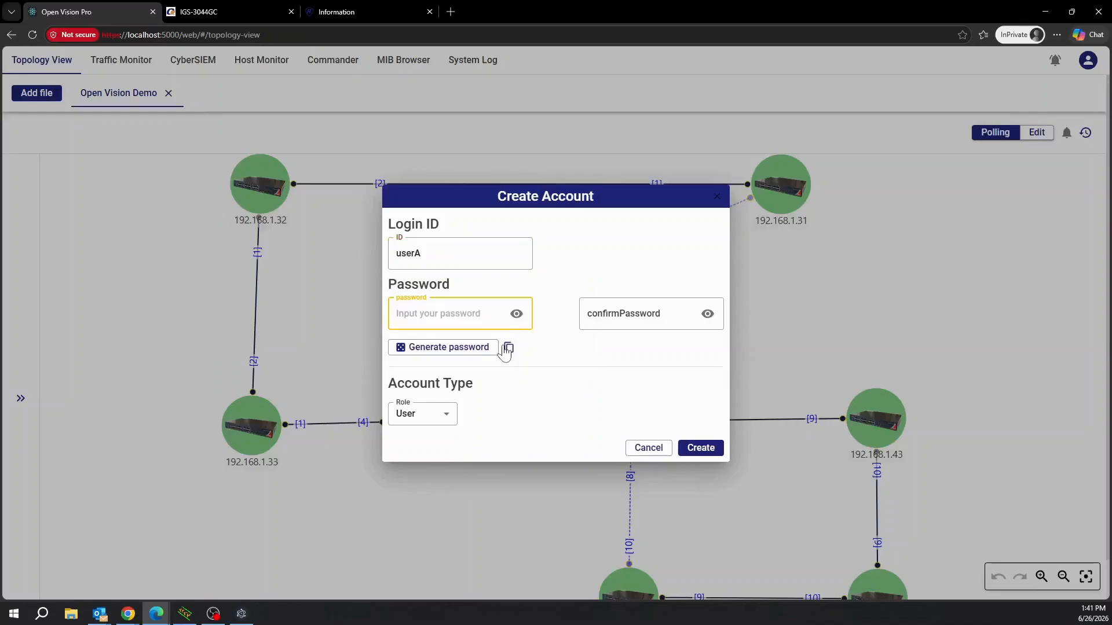
type("a")
left_click(516, 315)
left_click(614, 313)
type("User123*")
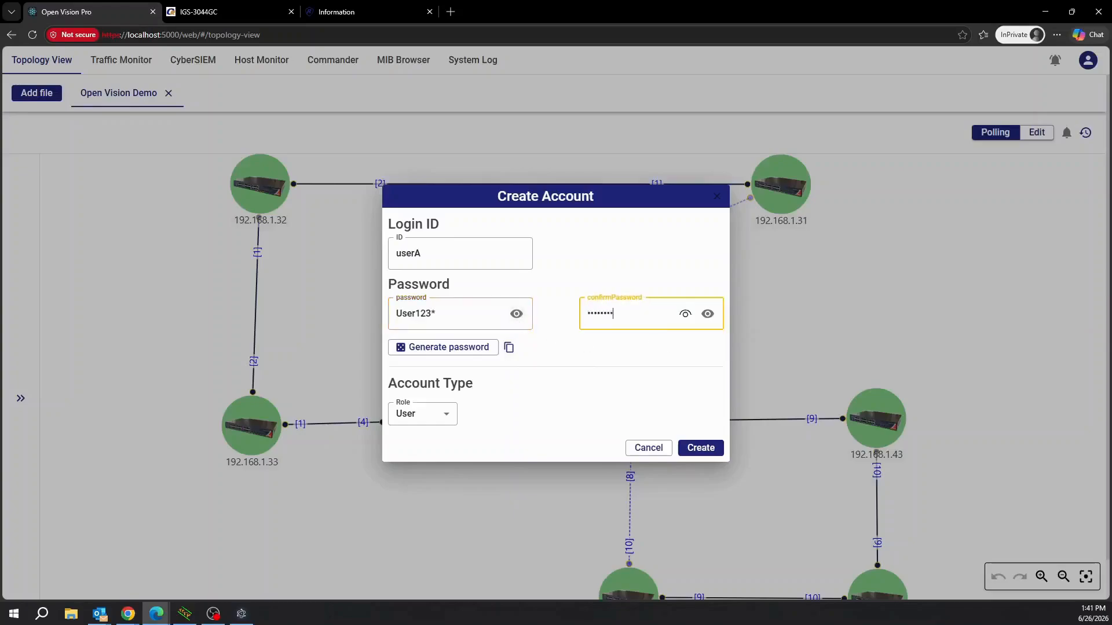
left_click(707, 313)
left_click(428, 422)
left_click(417, 463)
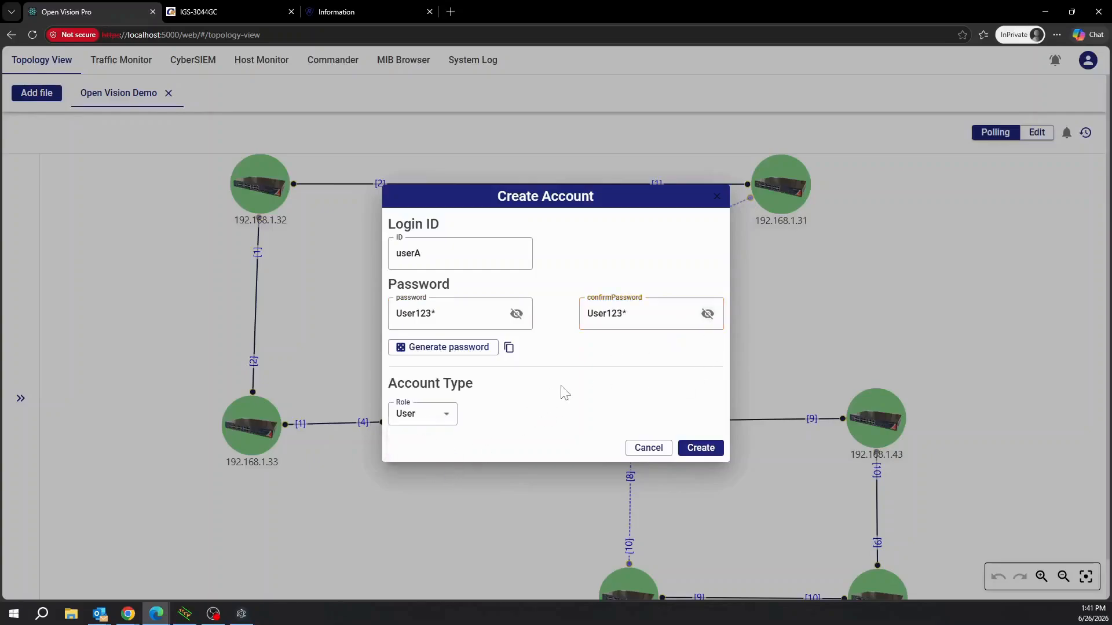
left_click(700, 448)
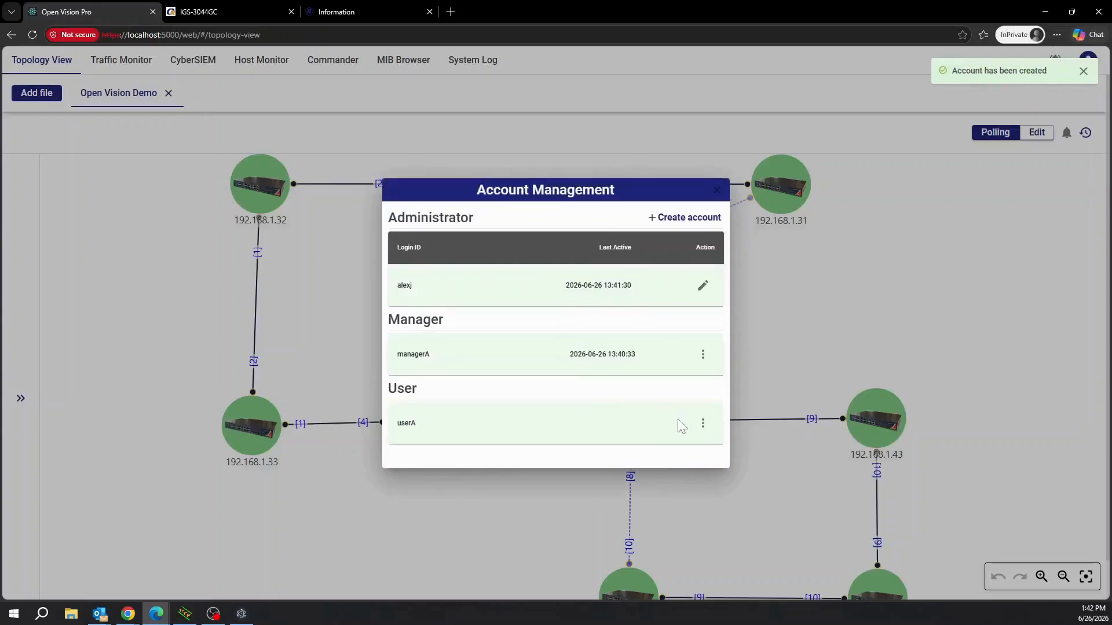
Close account management and sign out of the administrator account.
left_click(930, 270)
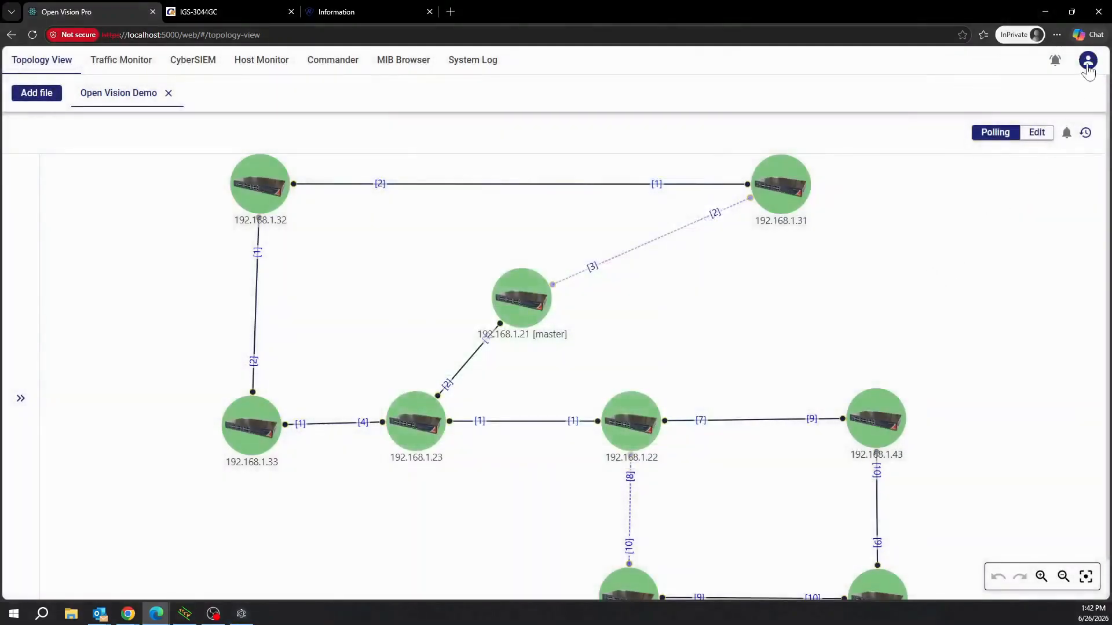
left_click(1089, 61)
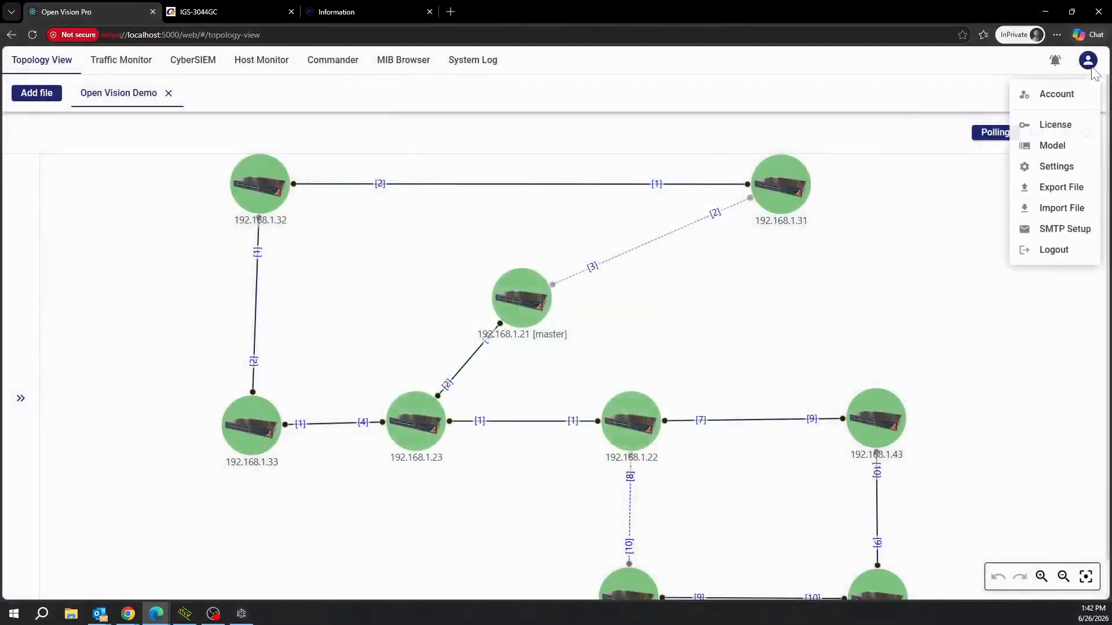
left_click(1054, 250)
Log in with the new User account's ID and password, revealing the password to check it.
left_click(555, 282)
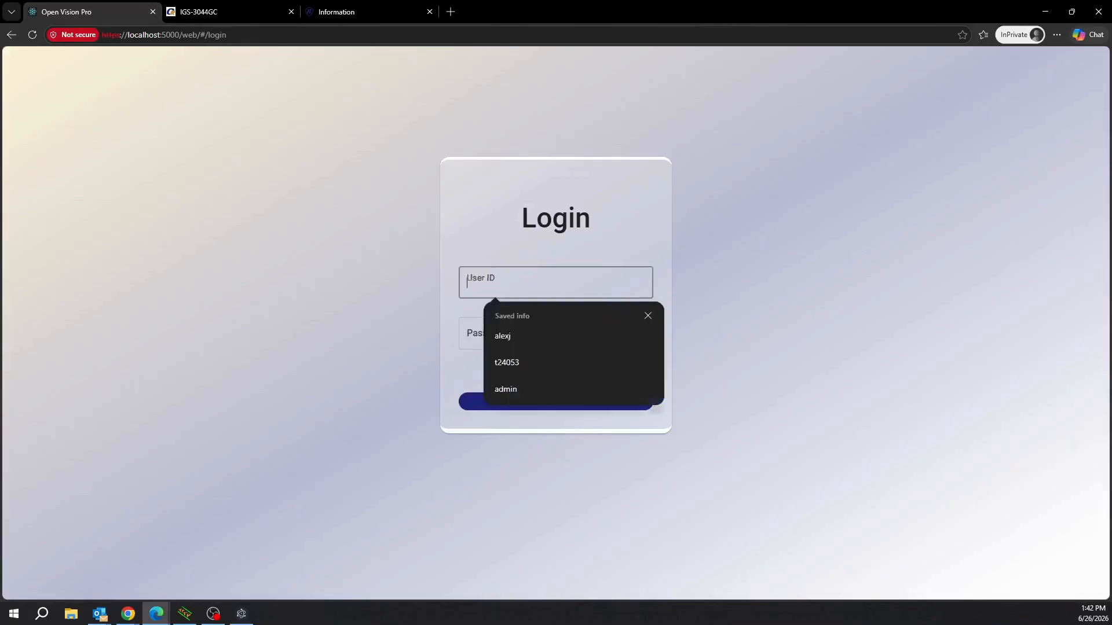
type("userA")
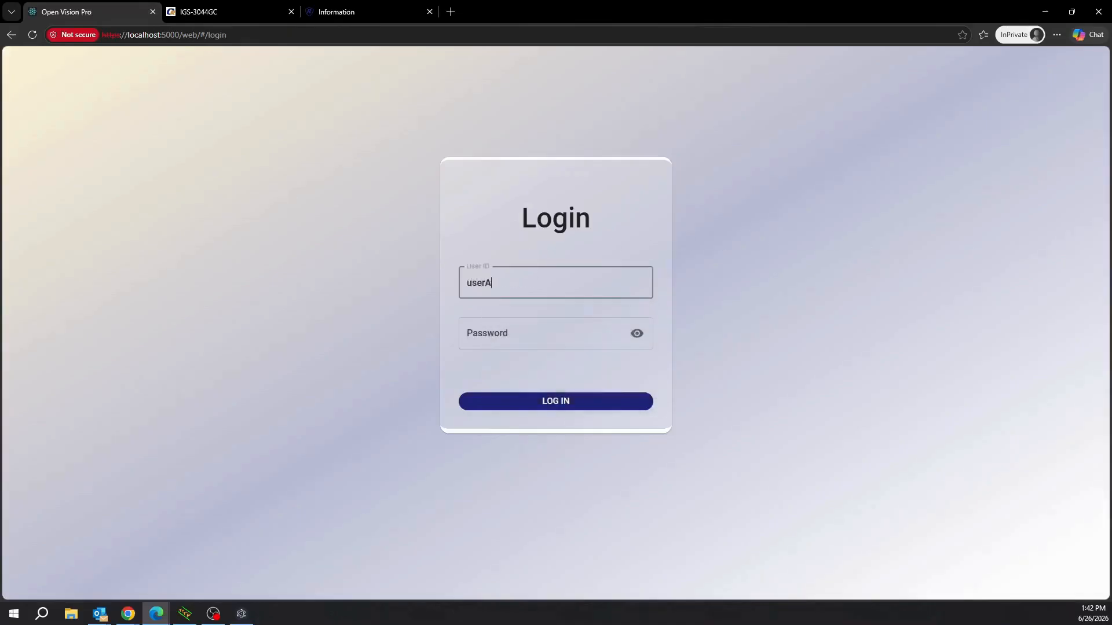
key("Tab")
type("a")
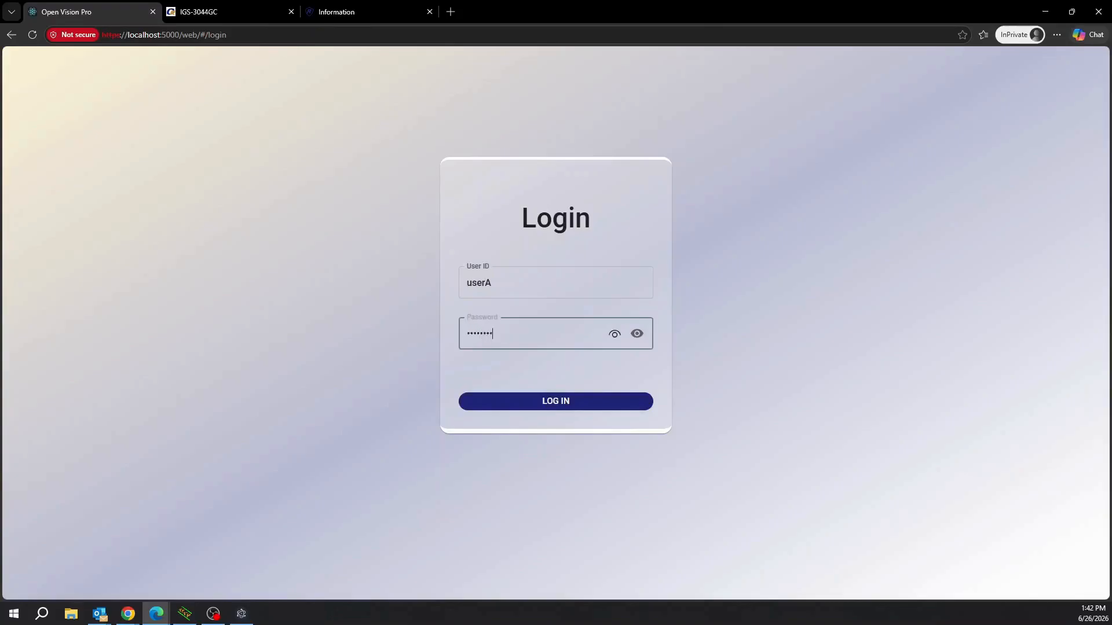
left_click(637, 335)
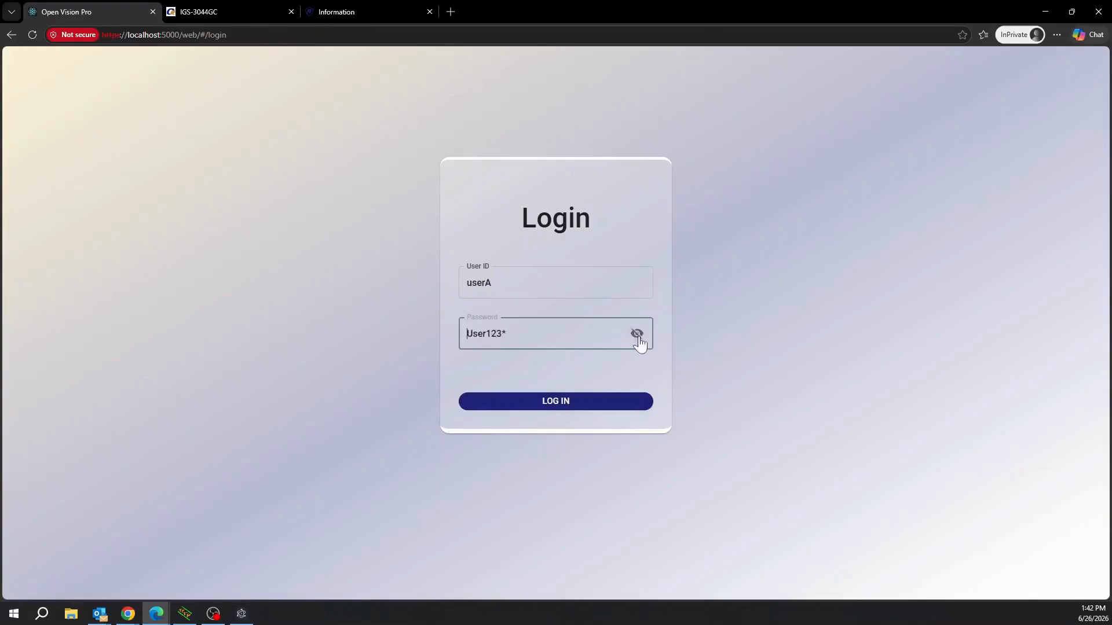
left_click(602, 402)
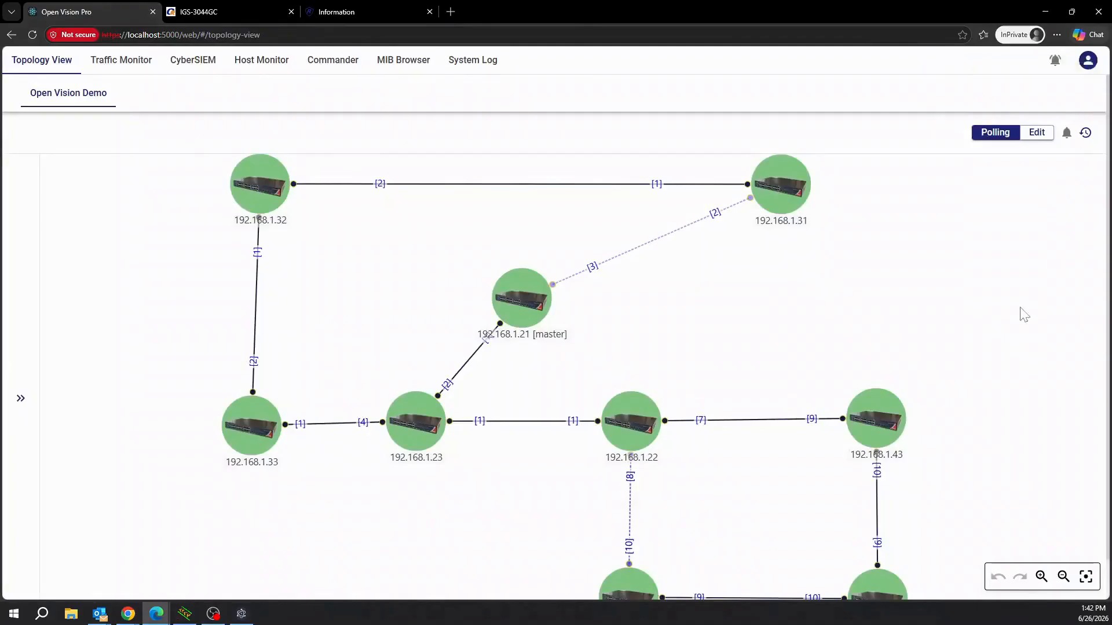
left_click(1042, 137)
left_click_drag(780, 191, 522, 192)
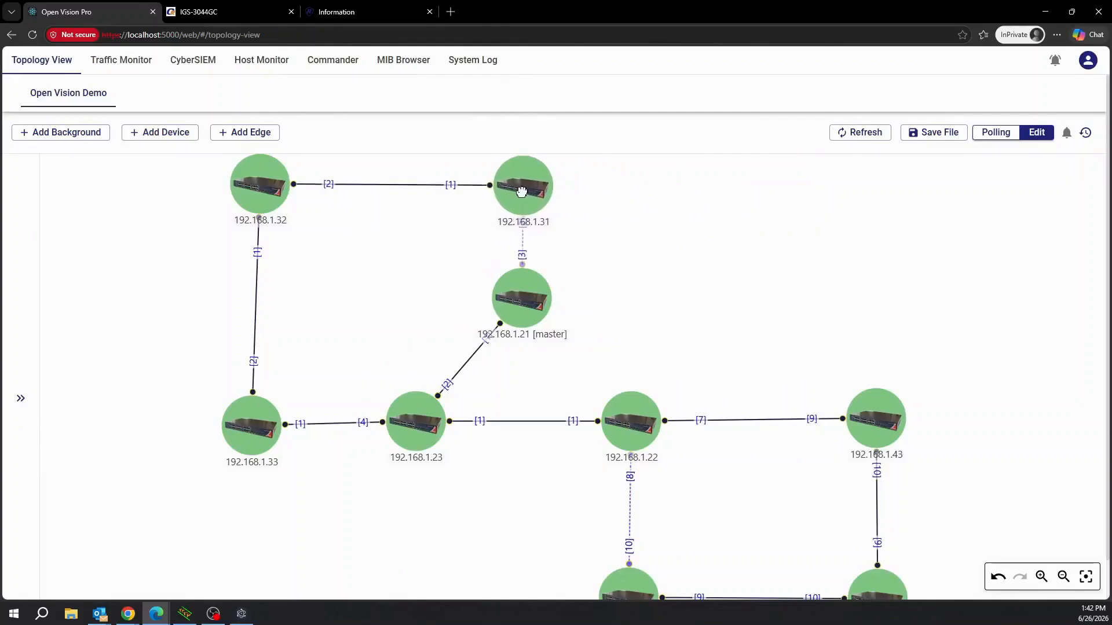
left_click(936, 136)
left_click(1004, 139)
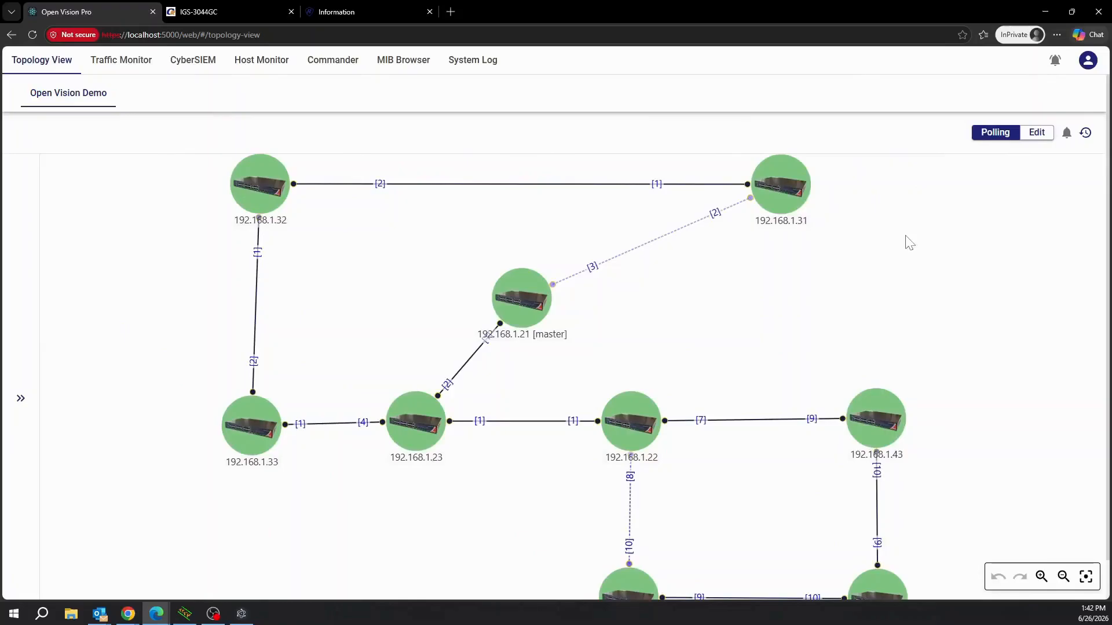
left_click(1037, 133)
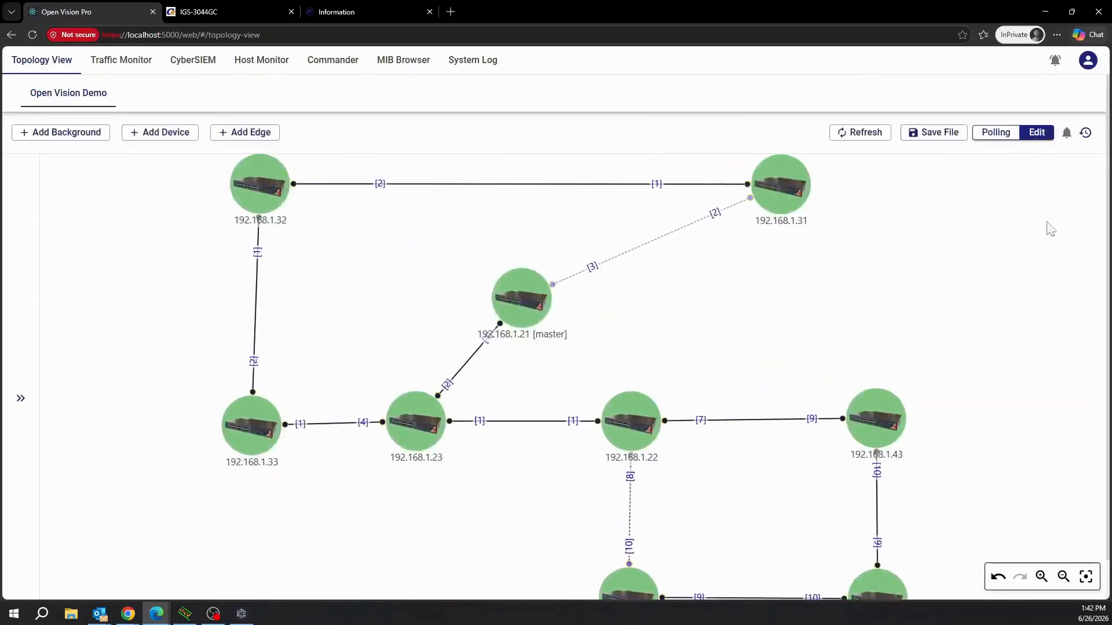
left_click_drag(773, 186, 524, 187)
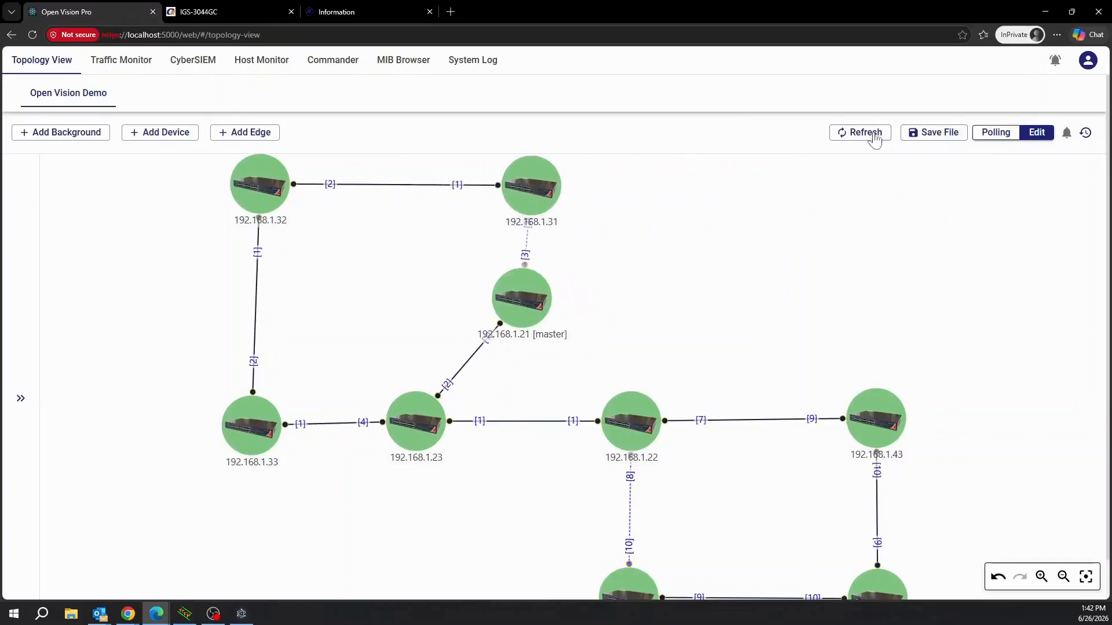
left_click(927, 134)
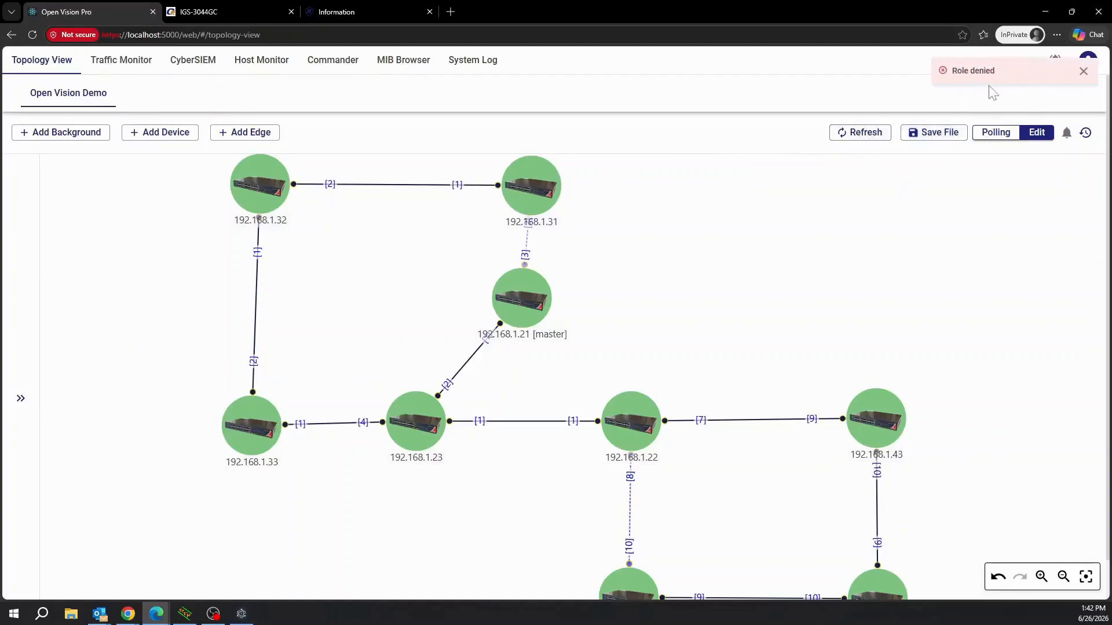
left_click(994, 133)
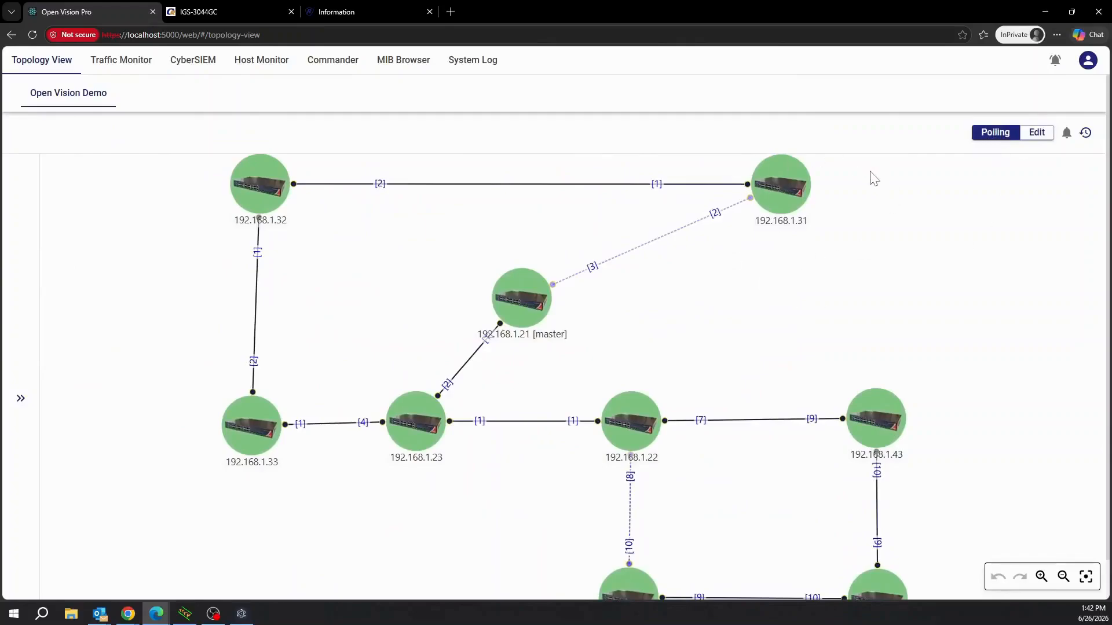
Log out of the User account and log back in with the saved administrator ID and password.
left_click(1087, 61)
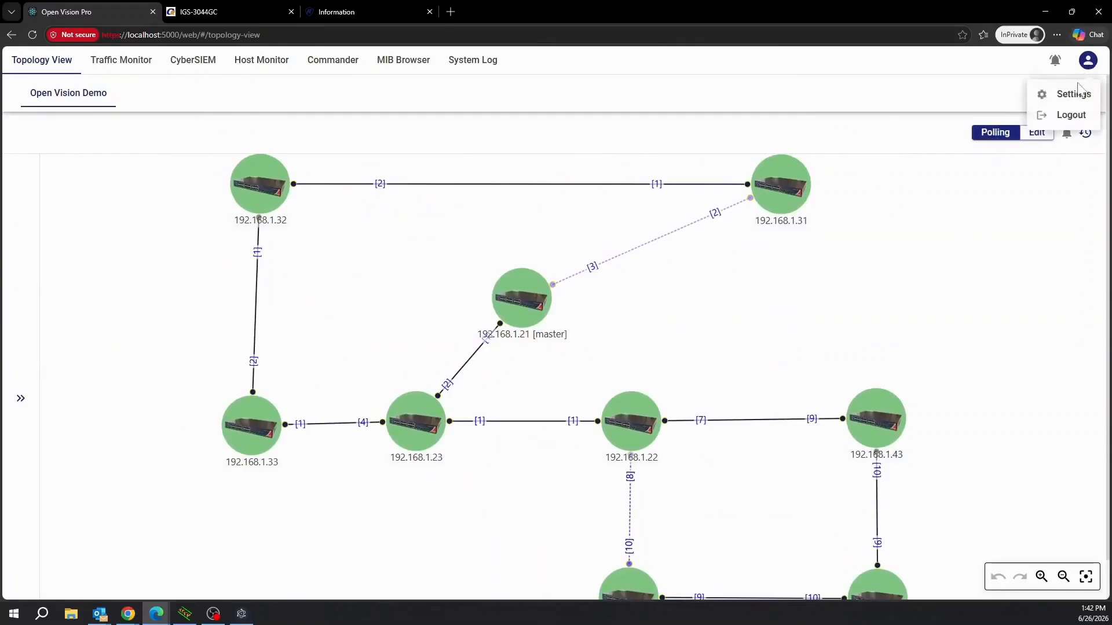
left_click(1072, 115)
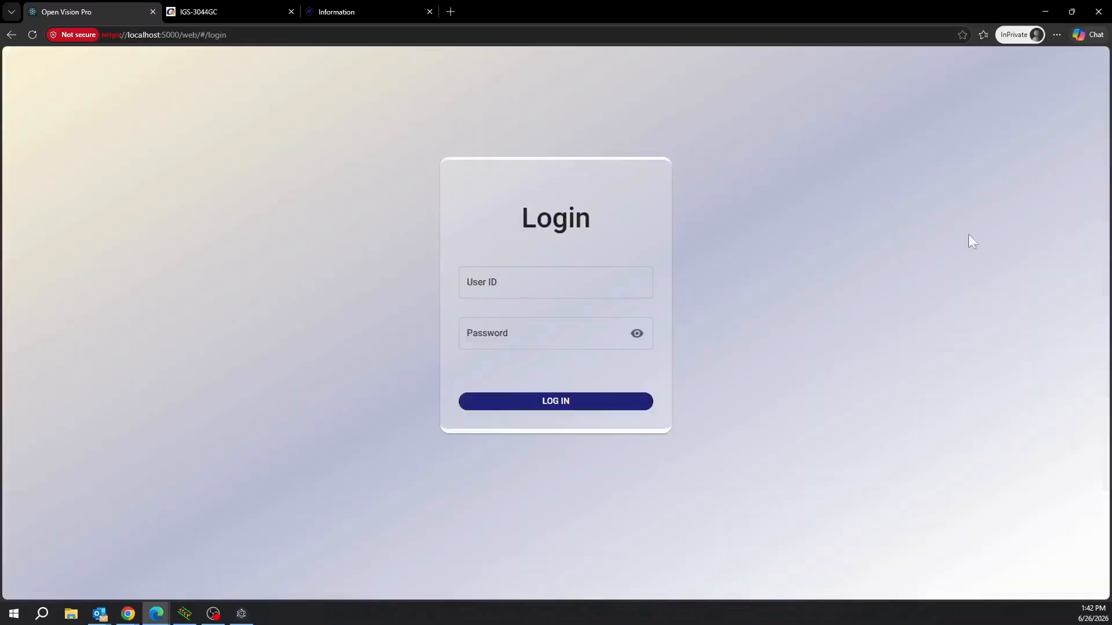
left_click(538, 282)
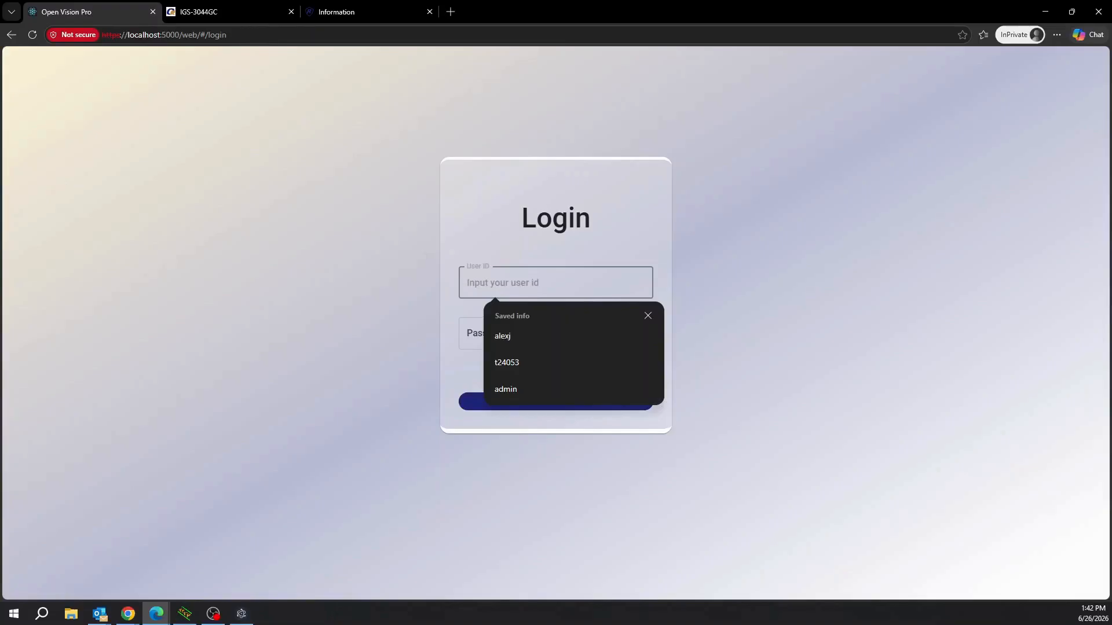
type("al")
key("Tab")
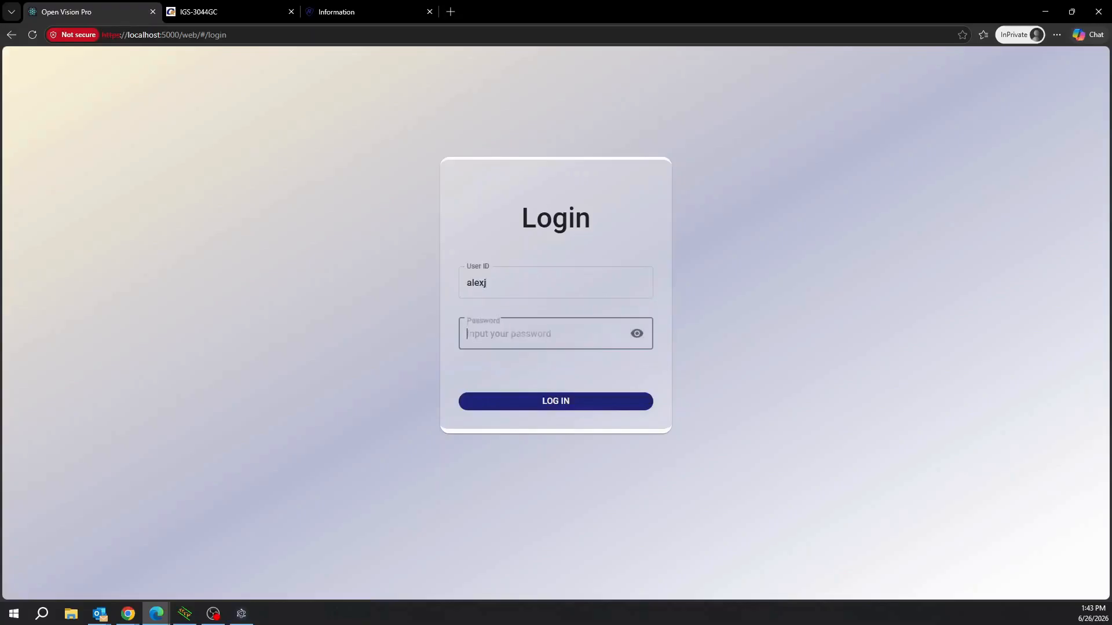
type("••")
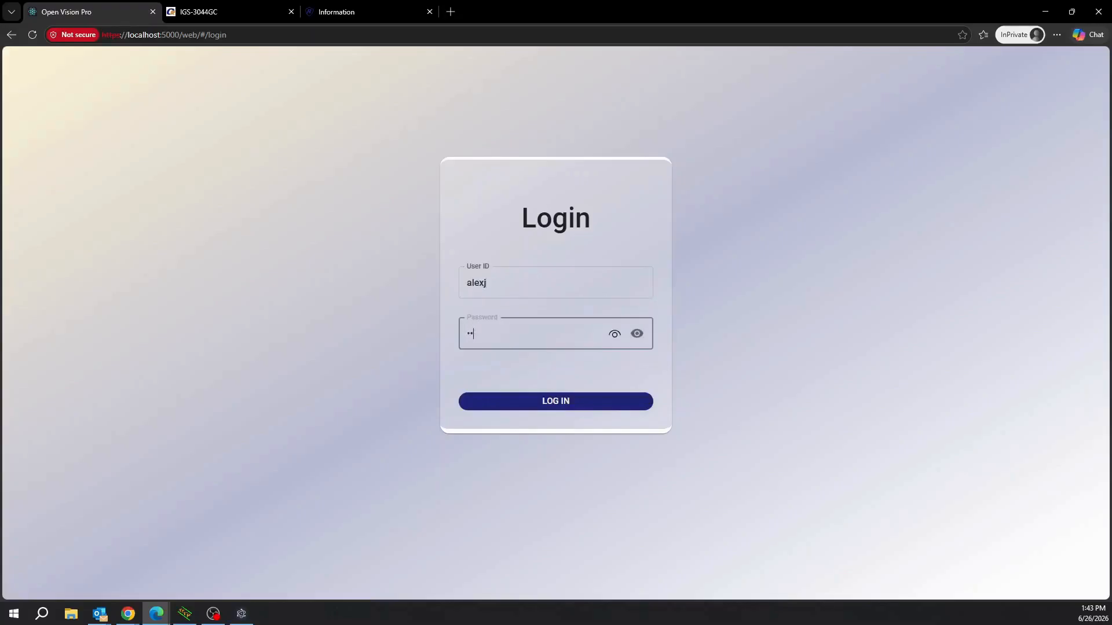
key("Return")
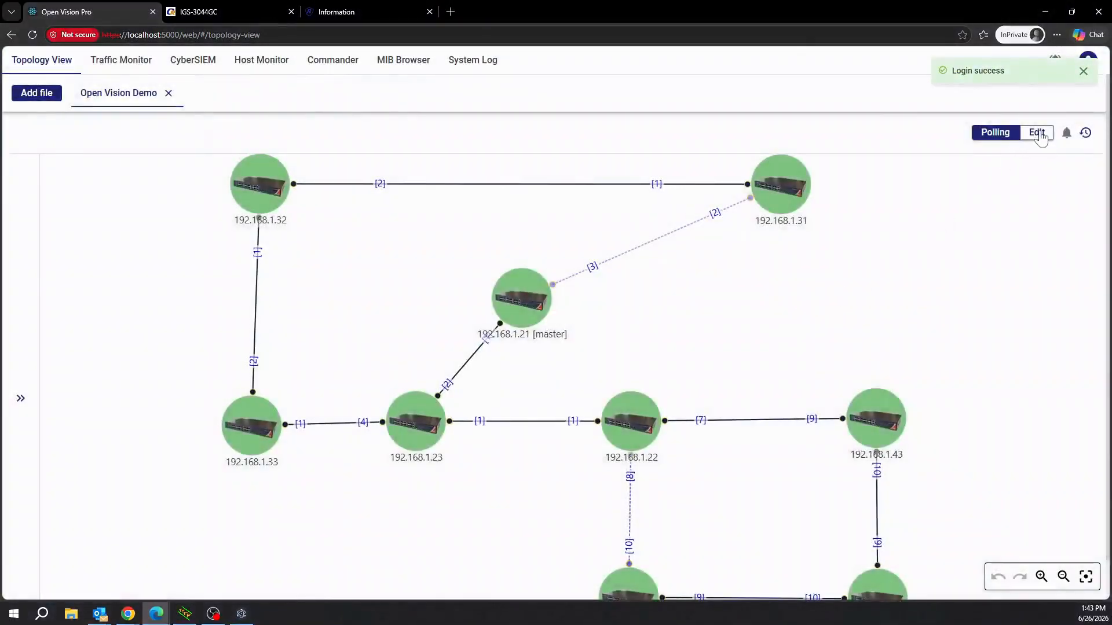
In edit mode, drag switch 192.168.1.31 above master node 192.168.1.21, save, and return to Polling.
left_click(1036, 132)
left_click_drag(767, 191, 524, 191)
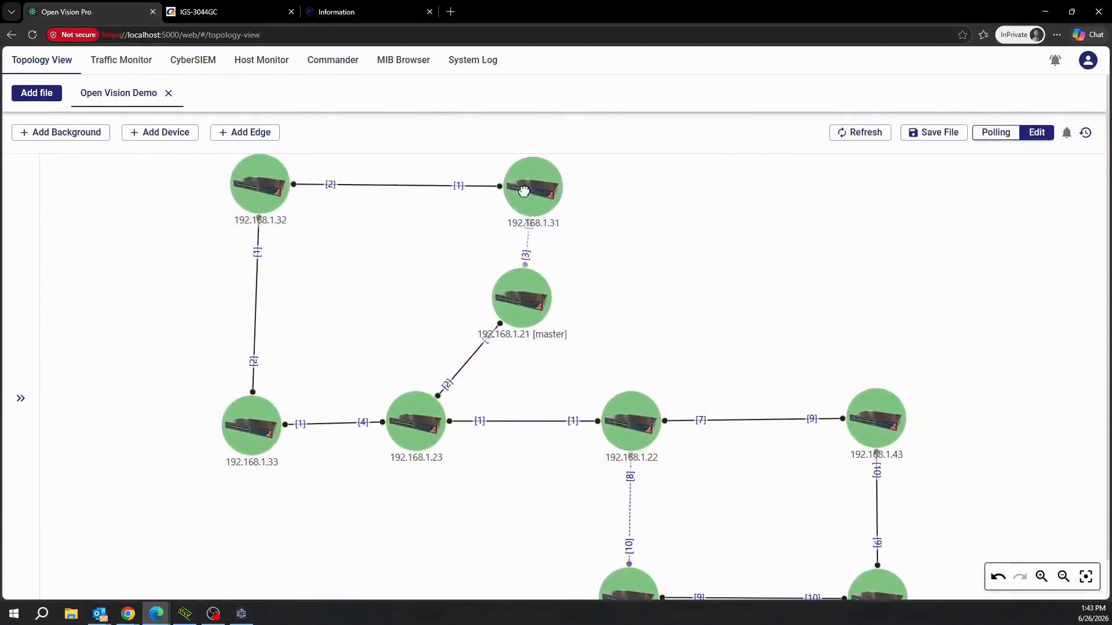
left_click(943, 135)
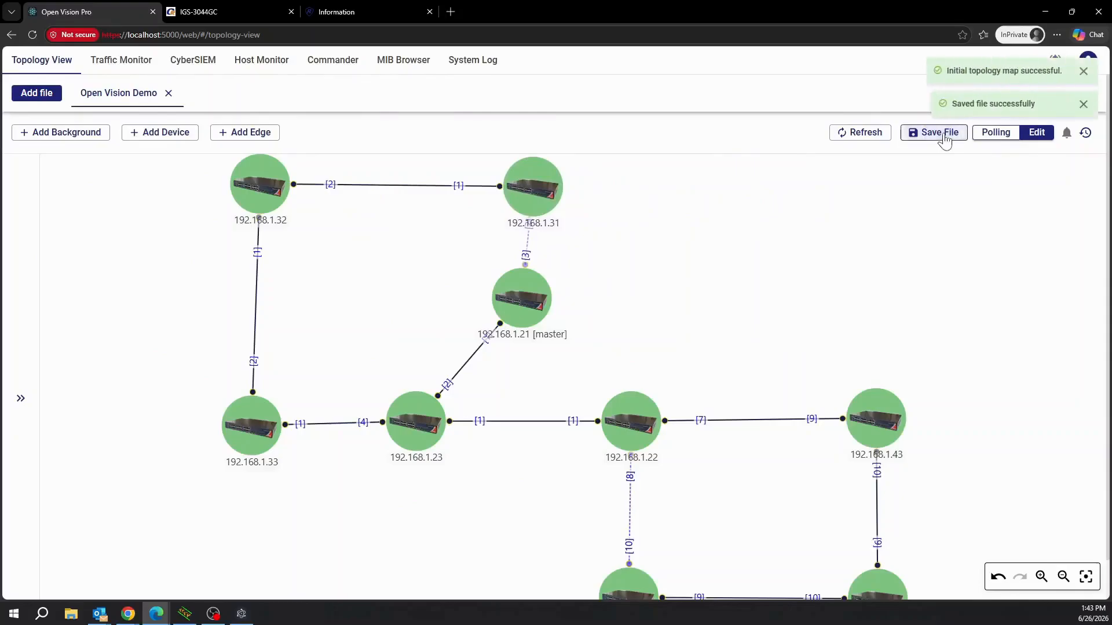
left_click(989, 137)
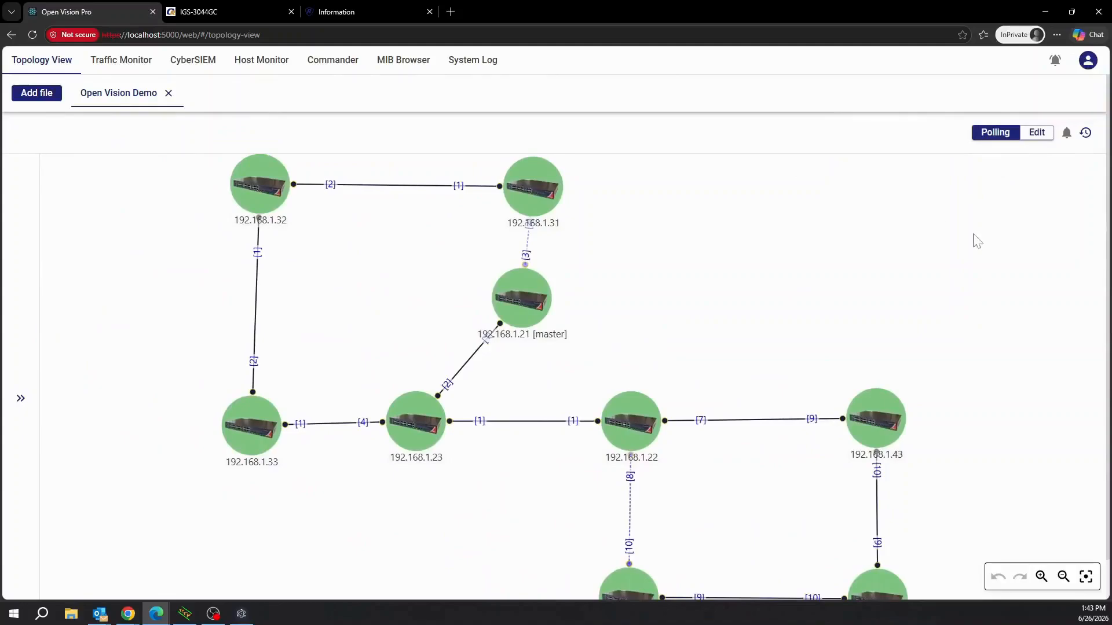
left_click(1089, 61)
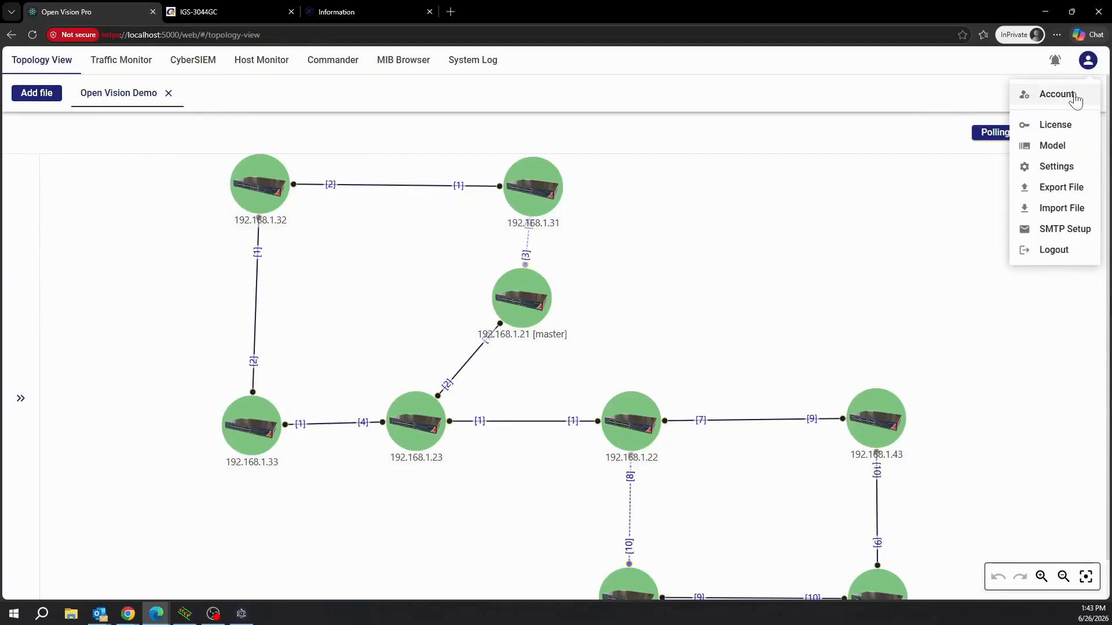
In account management, delete the Manager and User accounts, leaving only the administrator.
left_click(1075, 97)
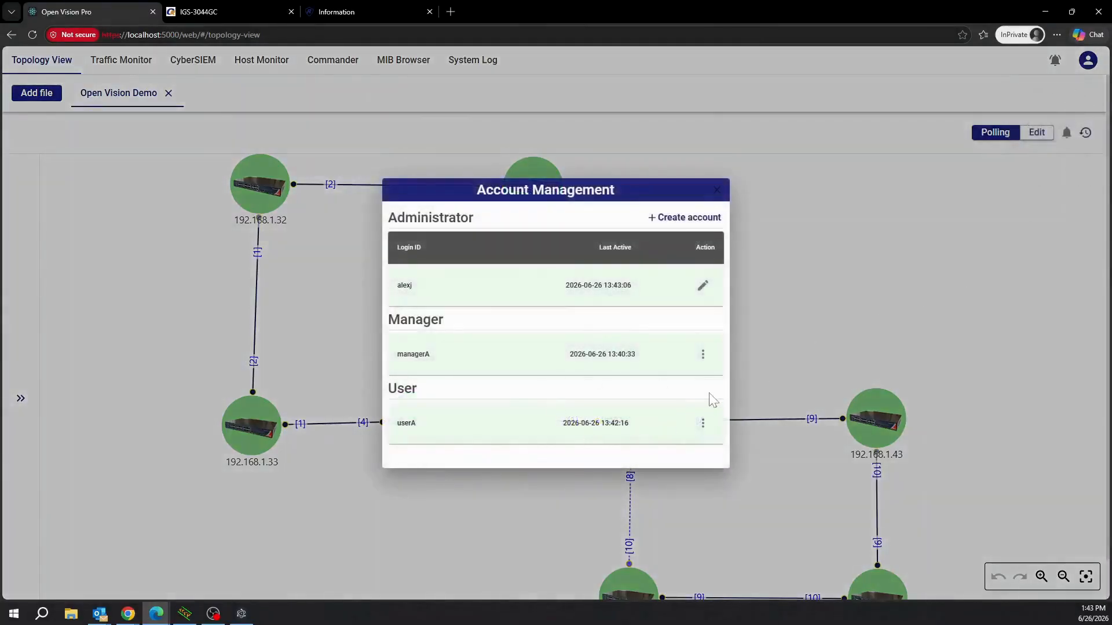
left_click(703, 359)
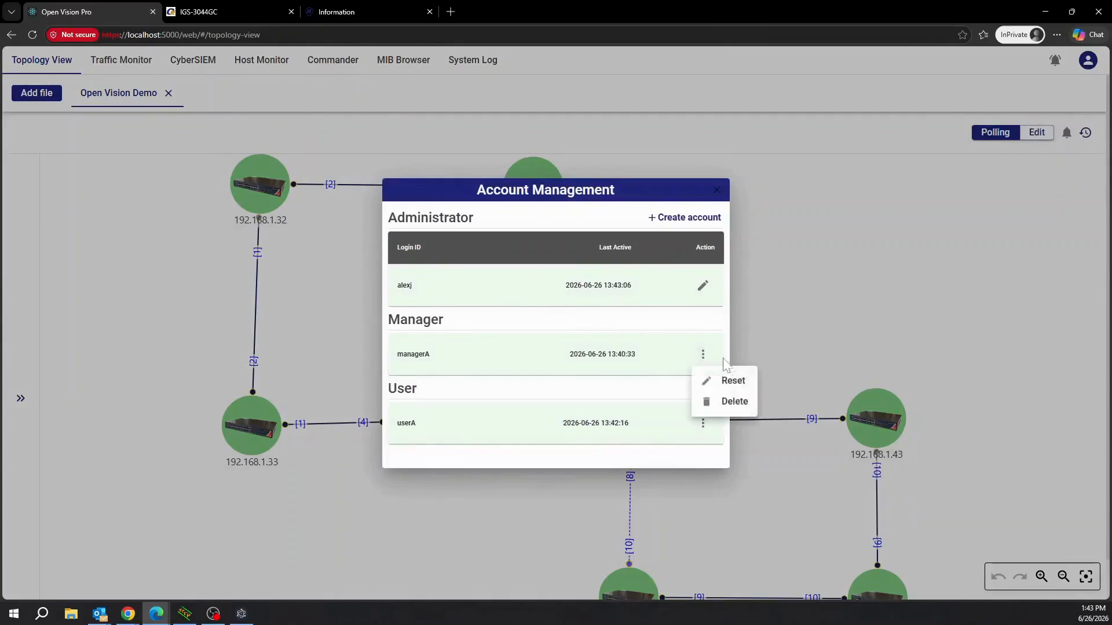
left_click(734, 402)
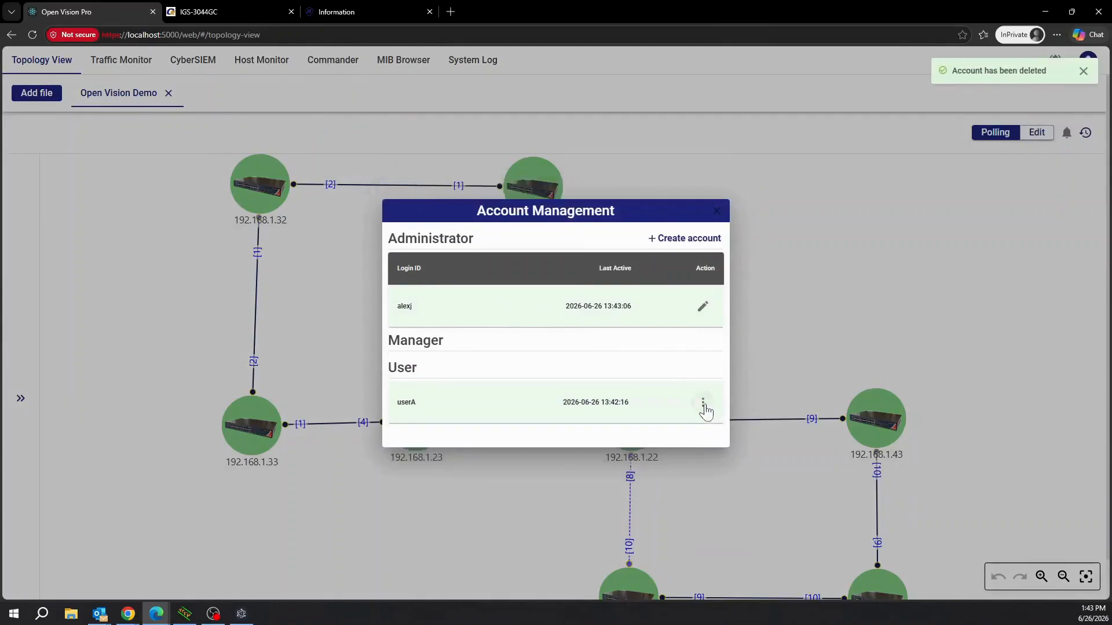
left_click(704, 403)
left_click(734, 450)
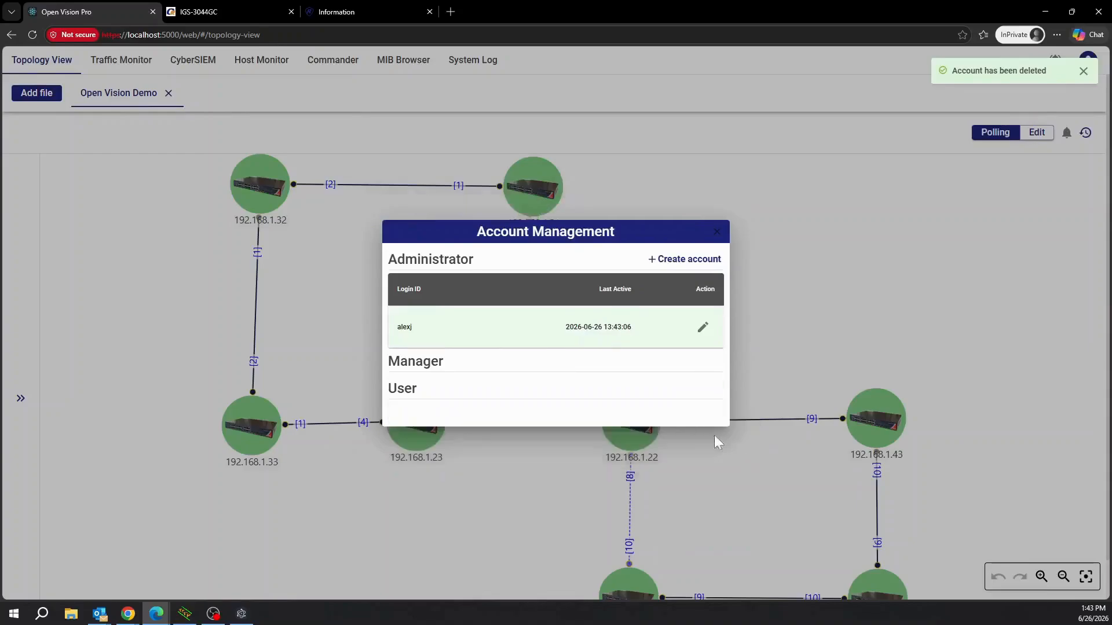
left_click(860, 309)
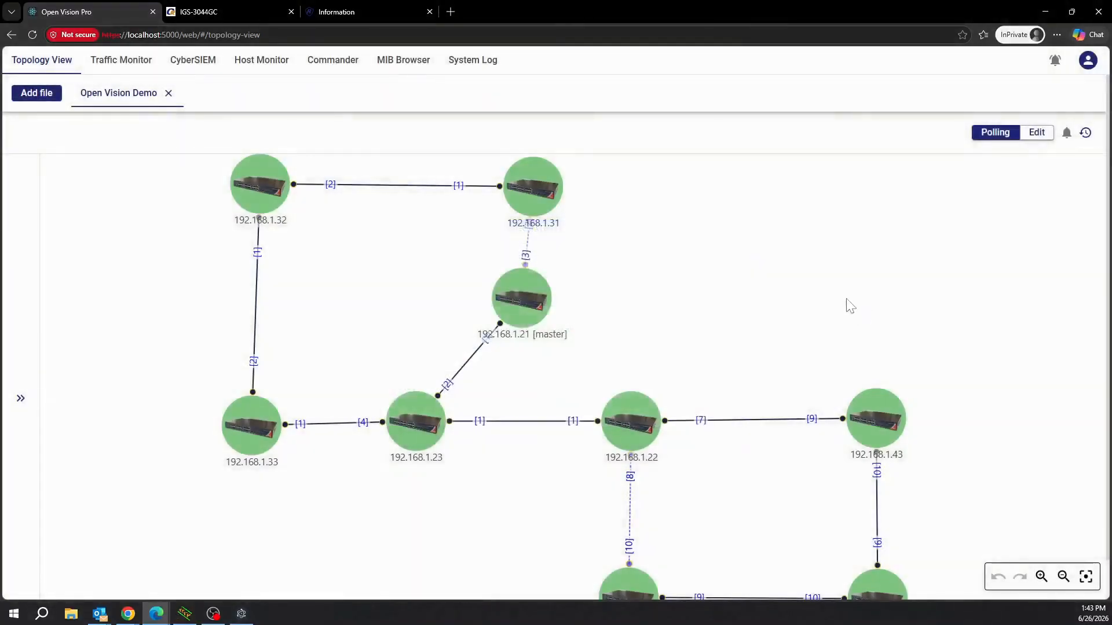
Close the Open Vision Demo file and reopen it from the Recent files list.
left_click(168, 93)
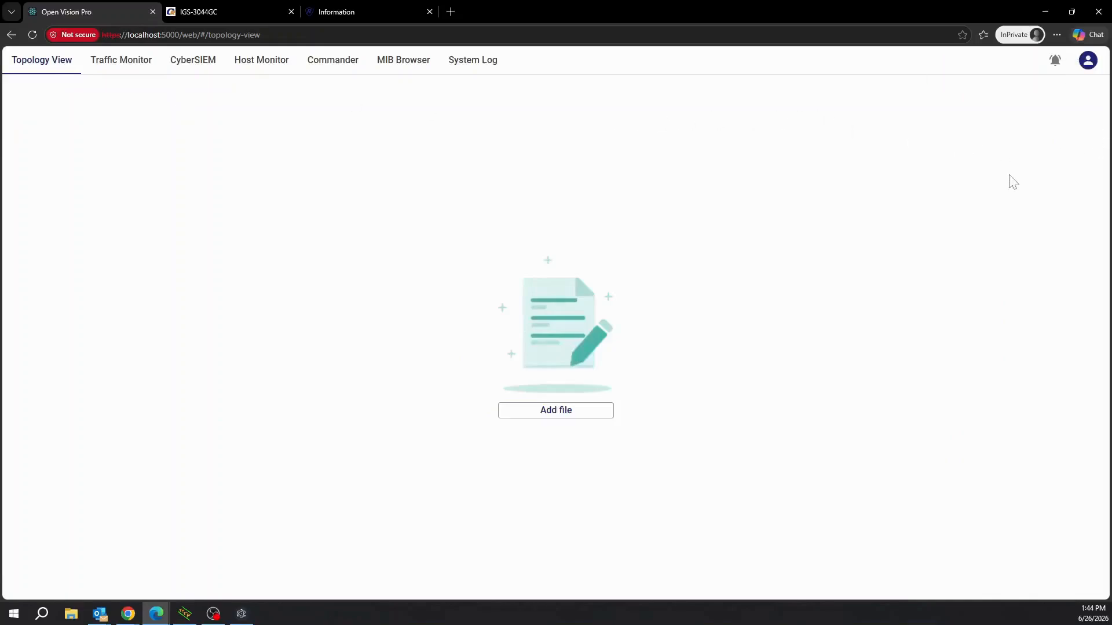
left_click(586, 413)
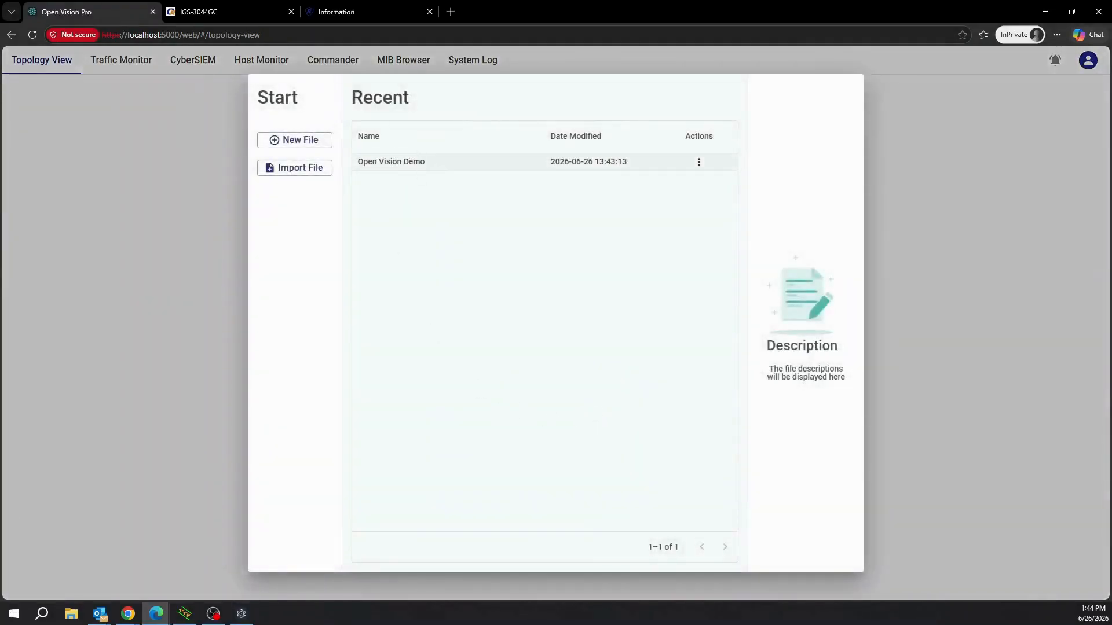
left_click(400, 162)
left_click(829, 517)
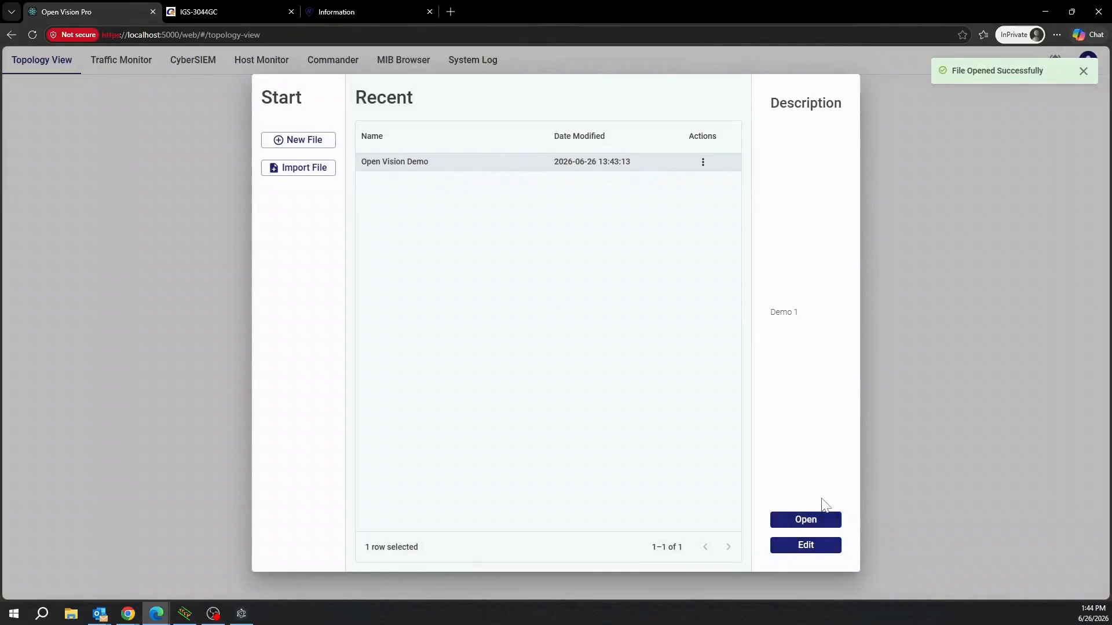
left_click(973, 332)
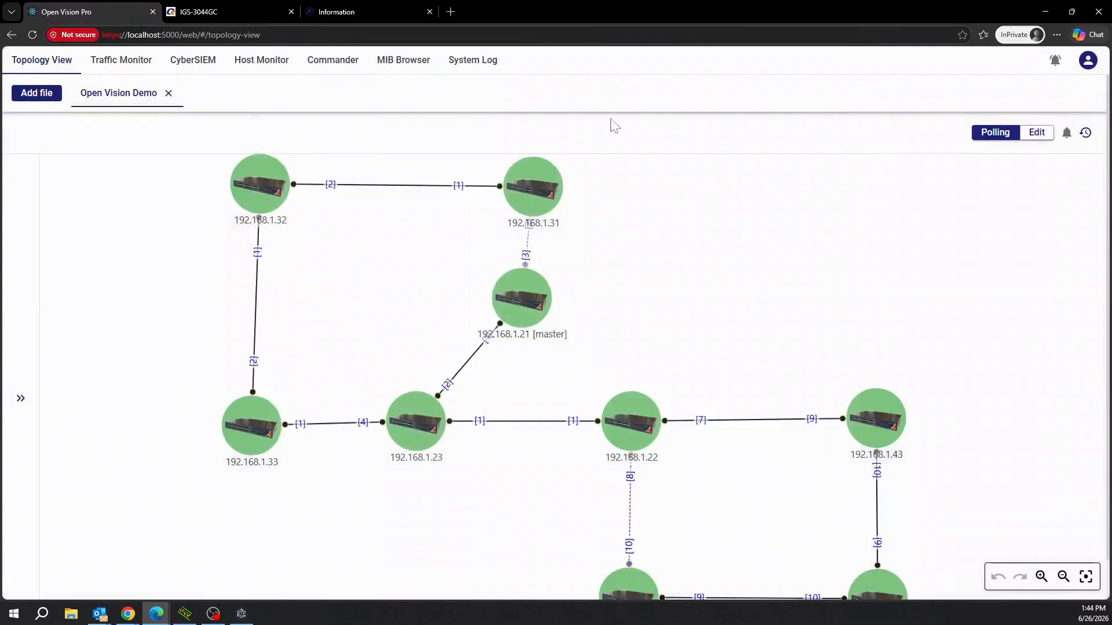
scroll(620, 128, "down", 1)
scroll(620, 130, "down", 1)
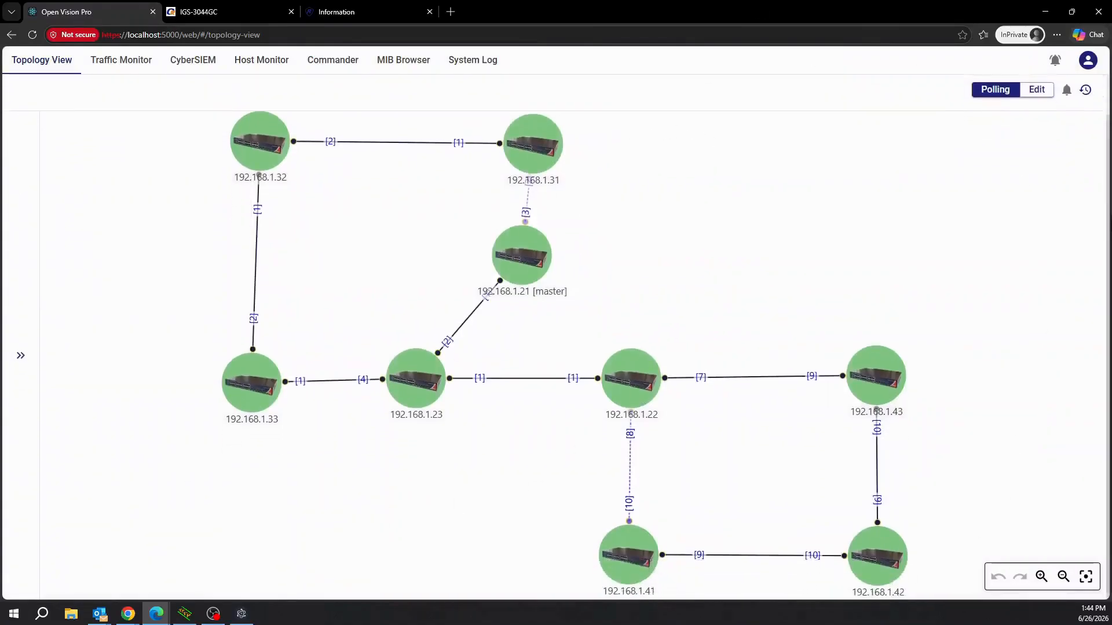